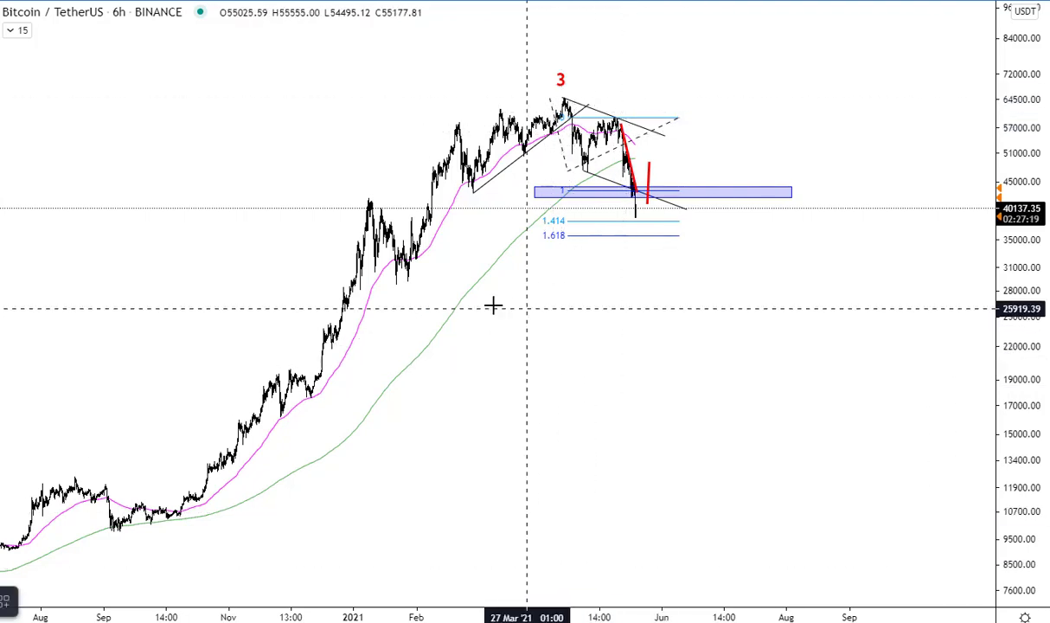
Step: Draw a Fib retracement from the early-2021 low at about 28,747 up to the wave 3 high at about 64,937
{"action": "key", "text": "alt+f"}
{"action": "left_click", "coordinate": [425, 284]}
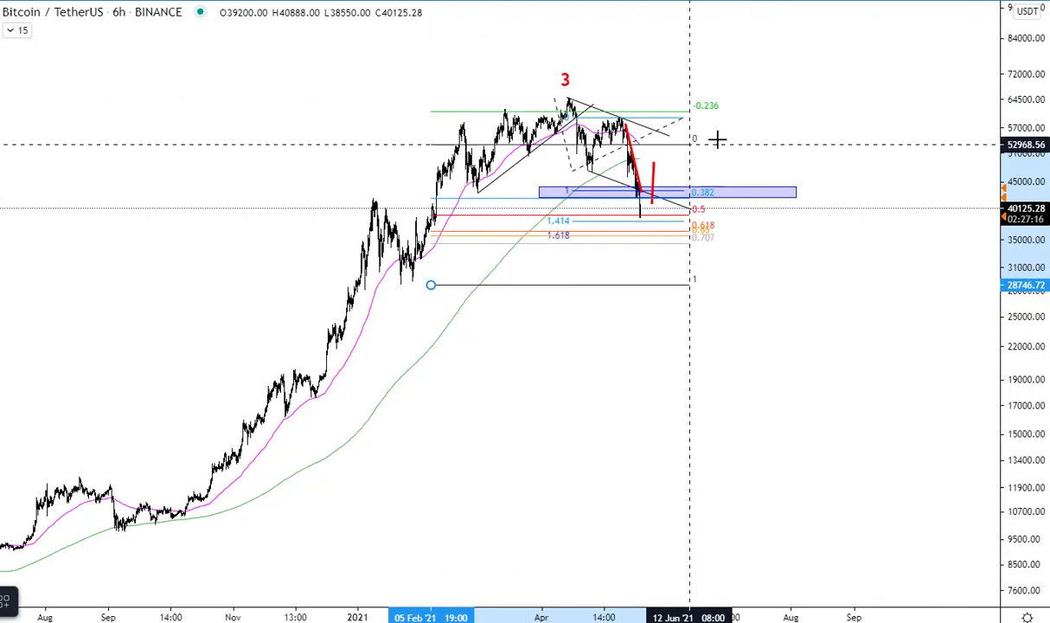
{"action": "left_click", "coordinate": [764, 97]}
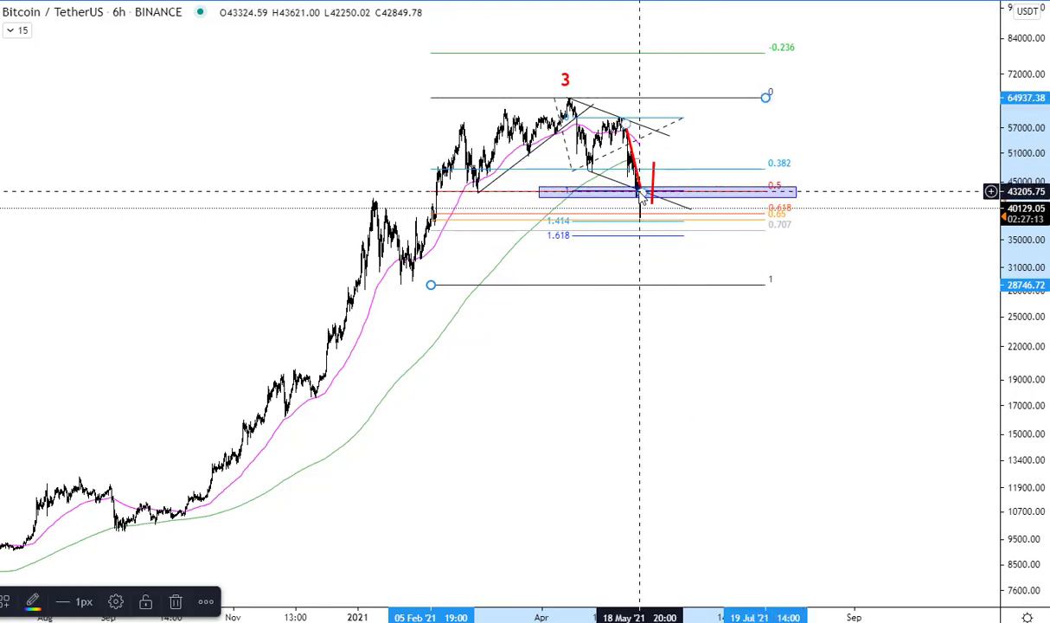
{"action": "left_click", "coordinate": [623, 599]}
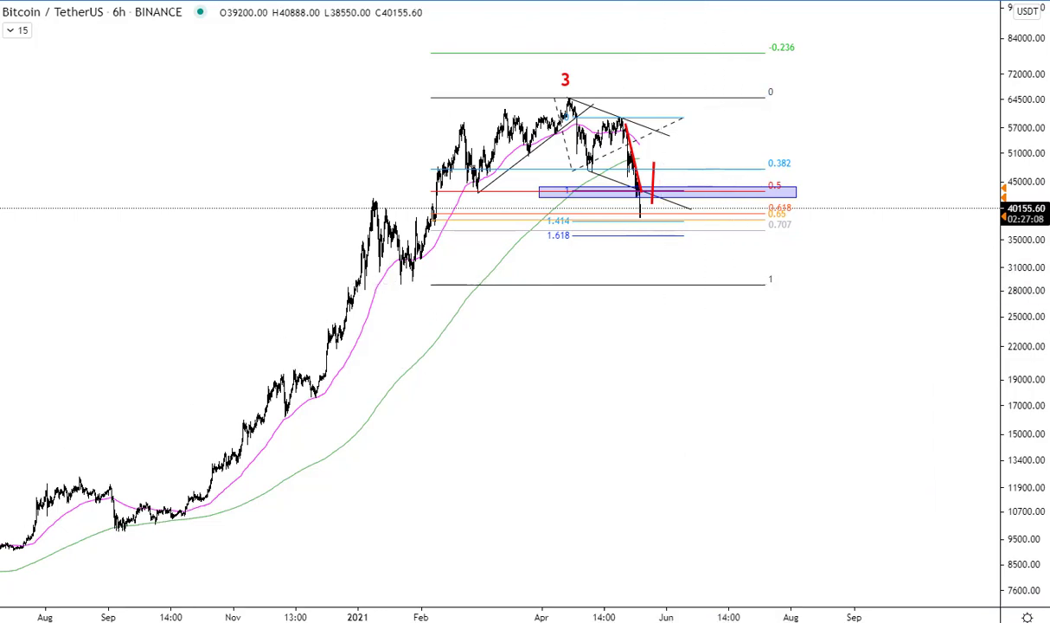
Step: Draw a second Fib retracement from about 28,651 to 65,155 beside the first and turn off its log-scale levels
{"action": "left_click", "coordinate": [722, 285]}
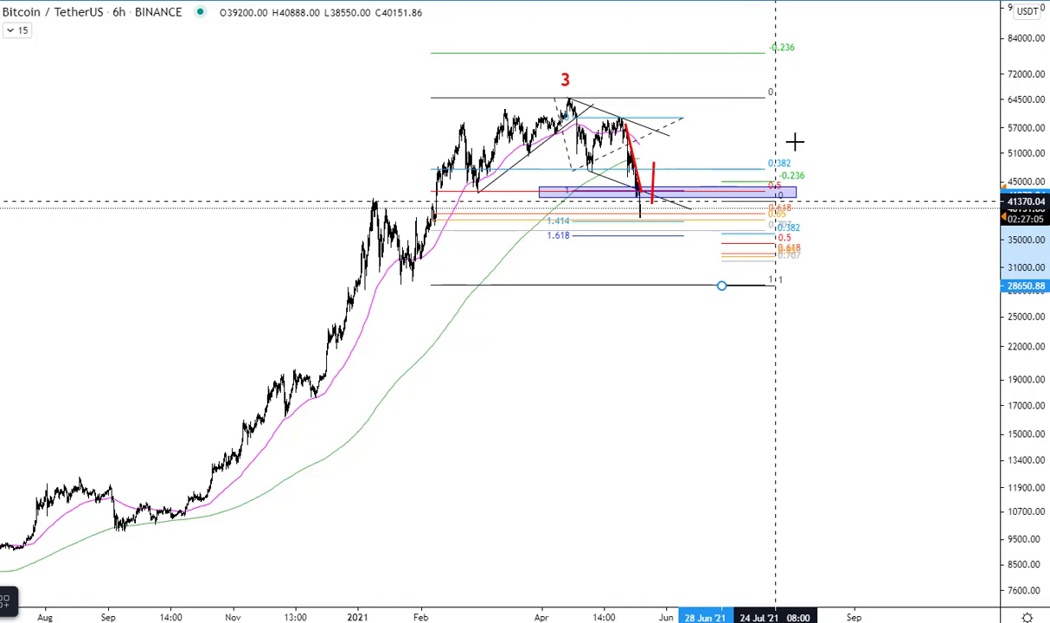
{"action": "left_click", "coordinate": [836, 97]}
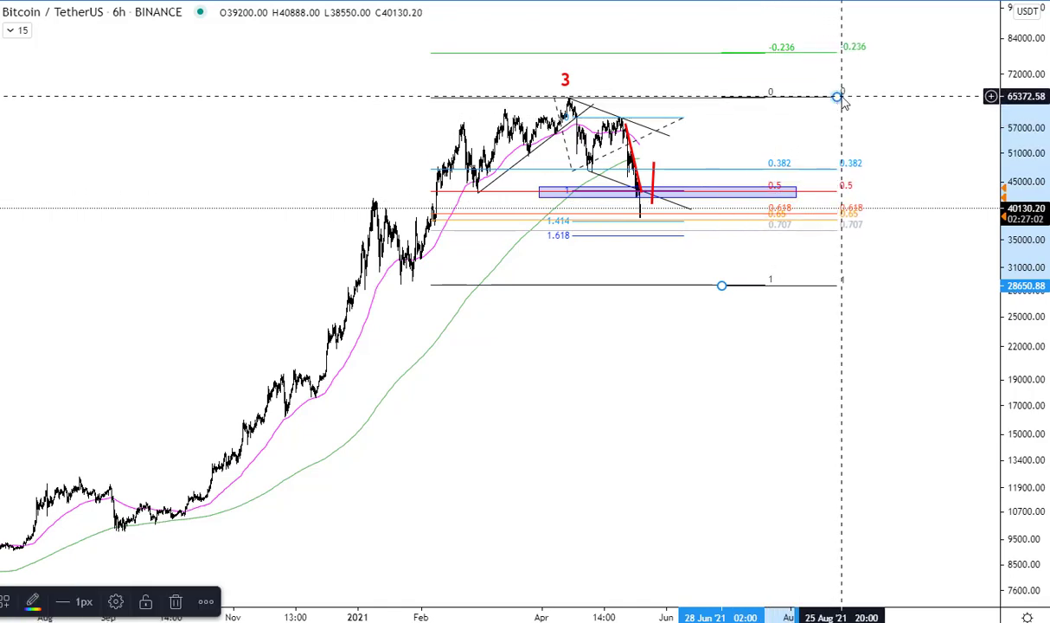
{"action": "double_click", "coordinate": [836, 97]}
{"action": "scroll", "coordinate": [637, 357], "scroll_direction": "down", "scroll_amount": 5}
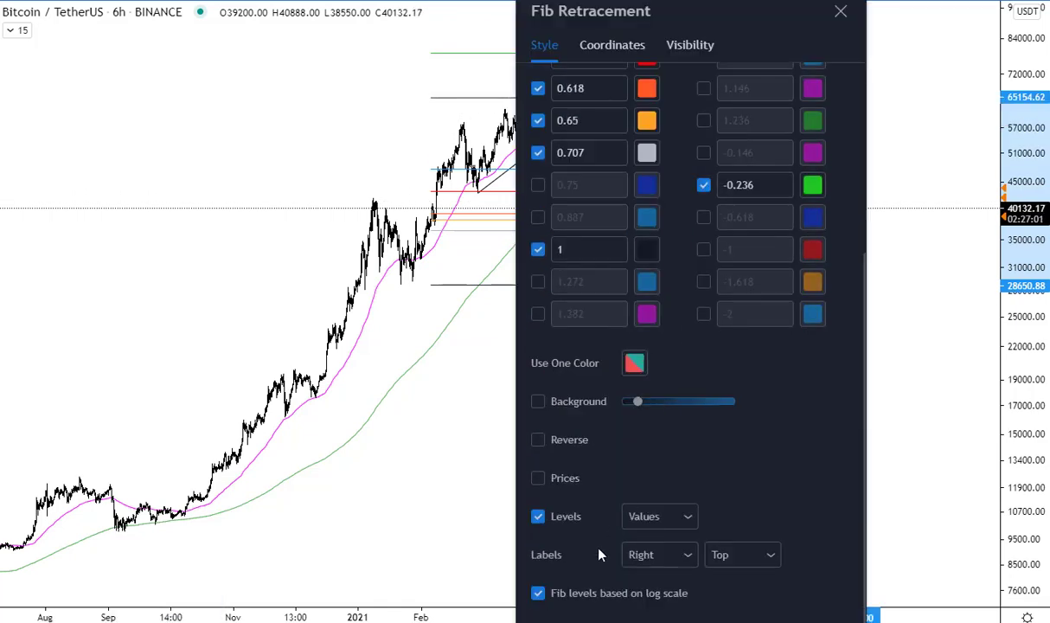
{"action": "left_click", "coordinate": [837, 617]}
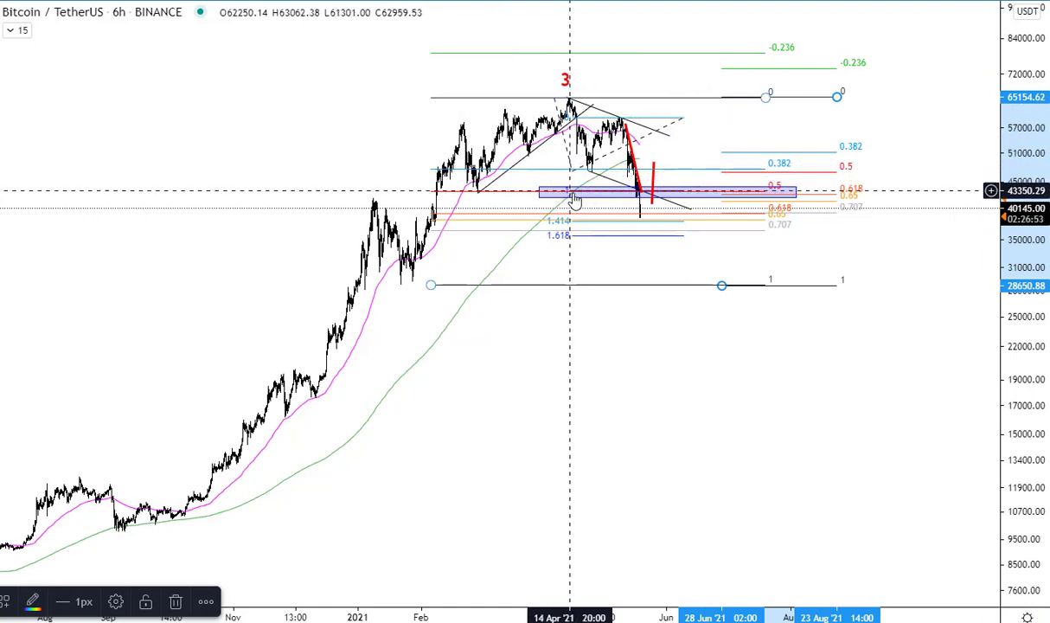
{"action": "left_click", "coordinate": [616, 538]}
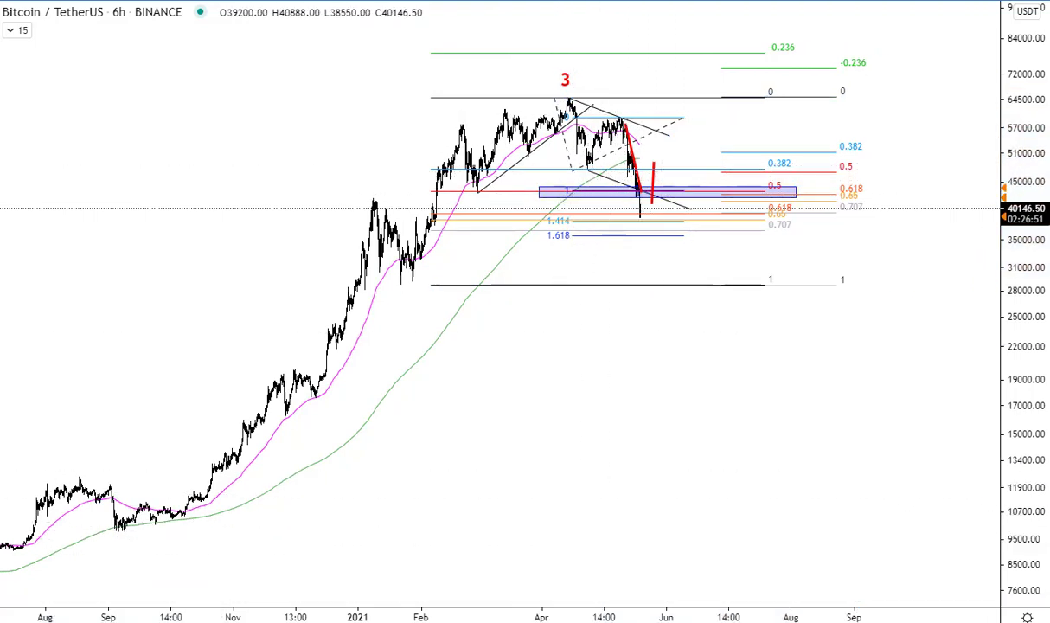
Step: Draw a five-segment red zigzag path in the empty area beneath the price, from about 8,500 in February to 18,600 in early June
{"action": "left_click", "coordinate": [445, 563]}
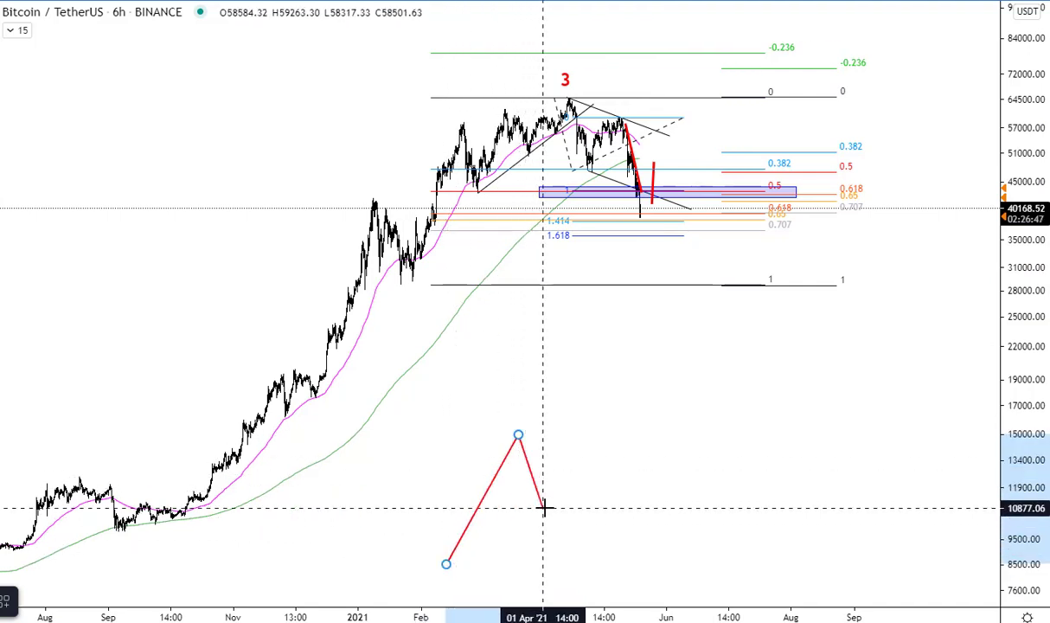
{"action": "left_click", "coordinate": [575, 464]}
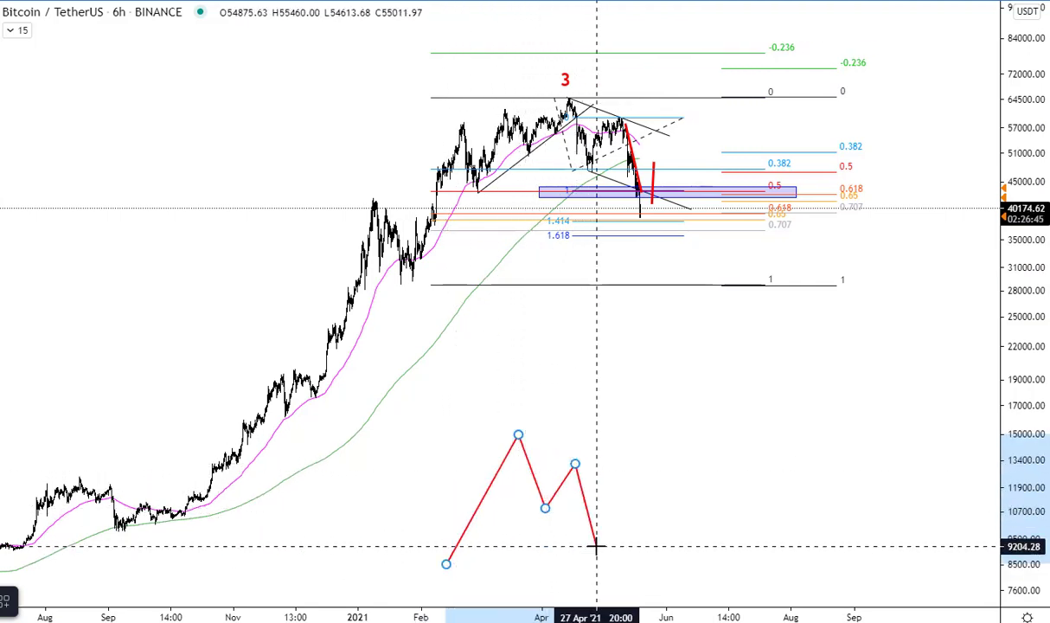
{"action": "left_click", "coordinate": [606, 544]}
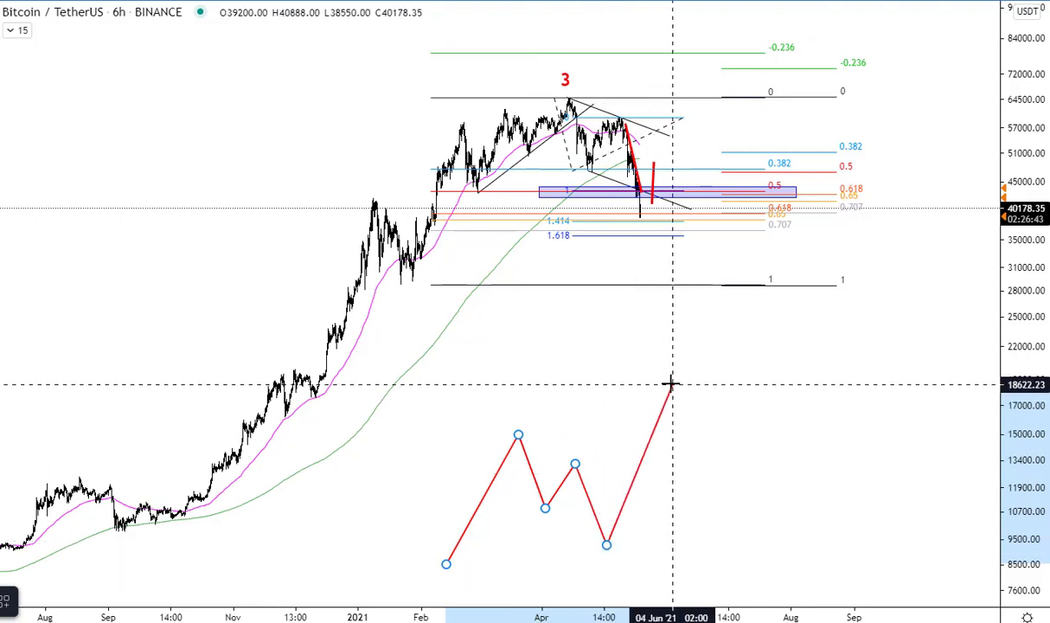
{"action": "left_click", "coordinate": [670, 384]}
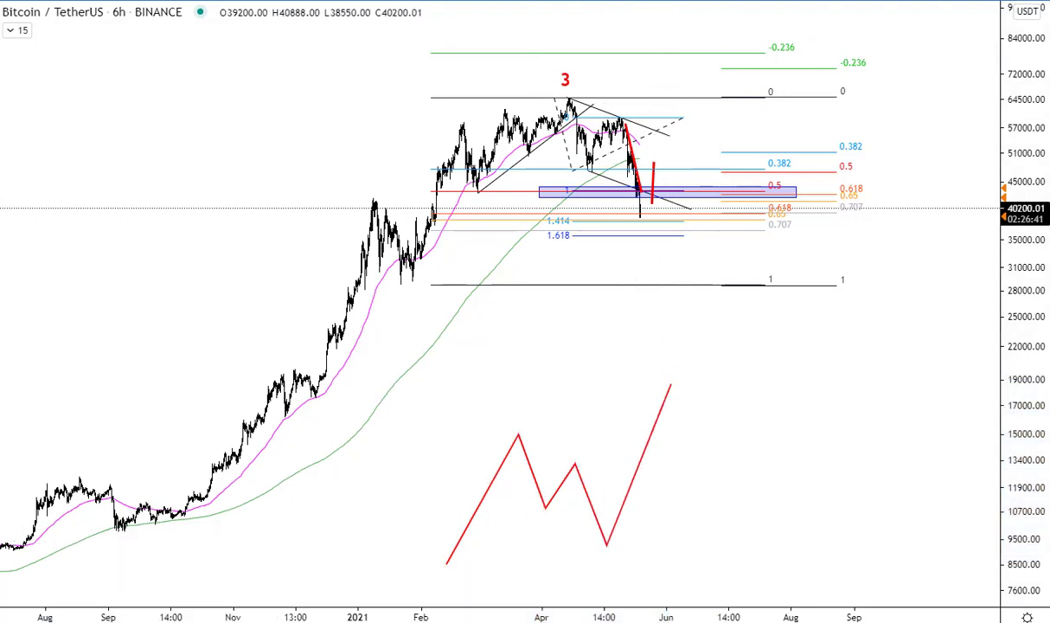
Step: Draw a descending parallel channel around the zigzag's correction and adjust the path's last low to meet the lower channel line
{"action": "left_click", "coordinate": [519, 435]}
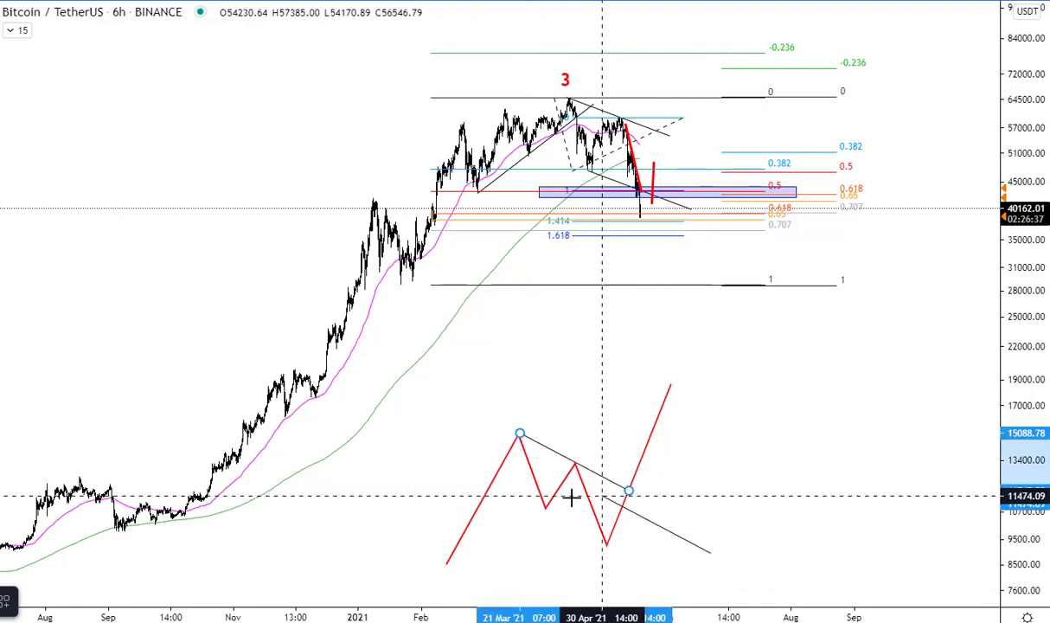
{"action": "left_click", "coordinate": [522, 499]}
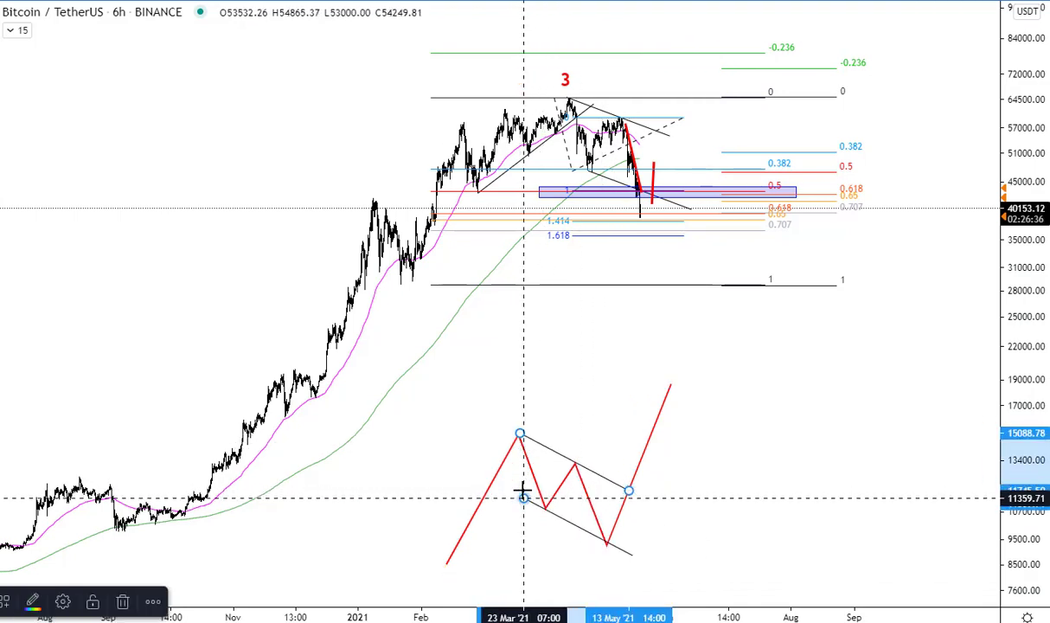
{"action": "left_click", "coordinate": [606, 541]}
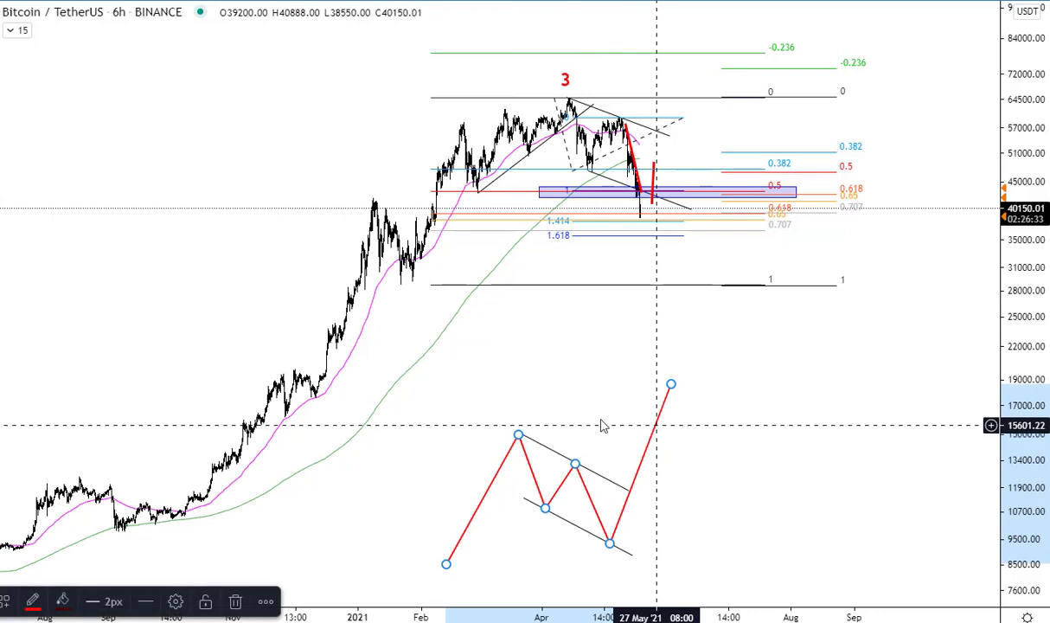
{"action": "left_click", "coordinate": [600, 425]}
{"action": "left_click", "coordinate": [567, 517]}
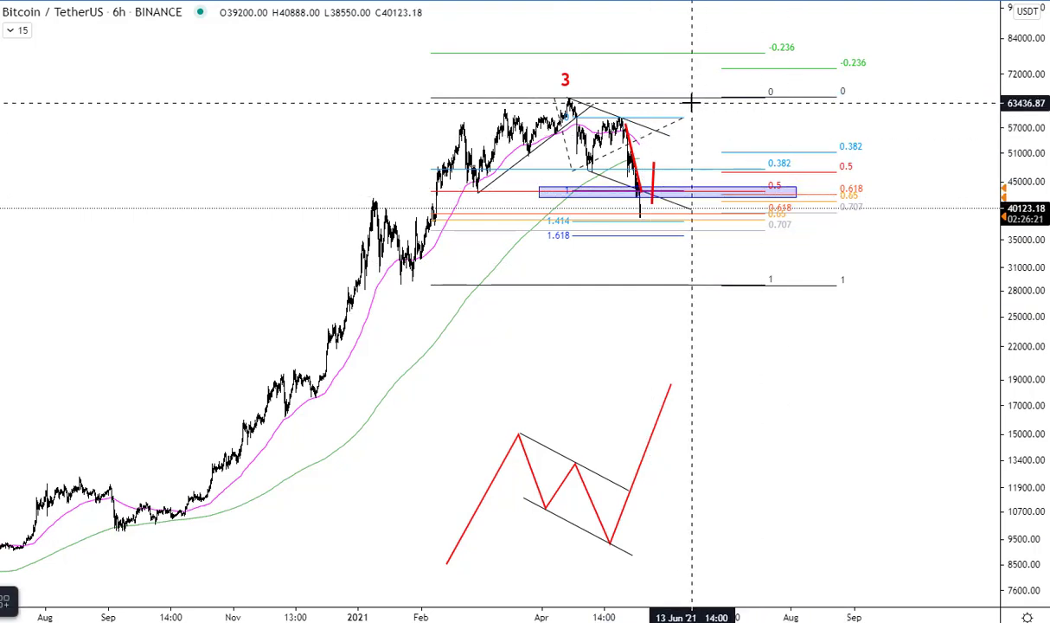
Step: Try a Fib retracement of the first drop from about 64,937 to 47,125, and delete all three retracements from the chart
{"action": "left_click_drag", "start_coordinate": [697, 98], "coordinate": [699, 170]}
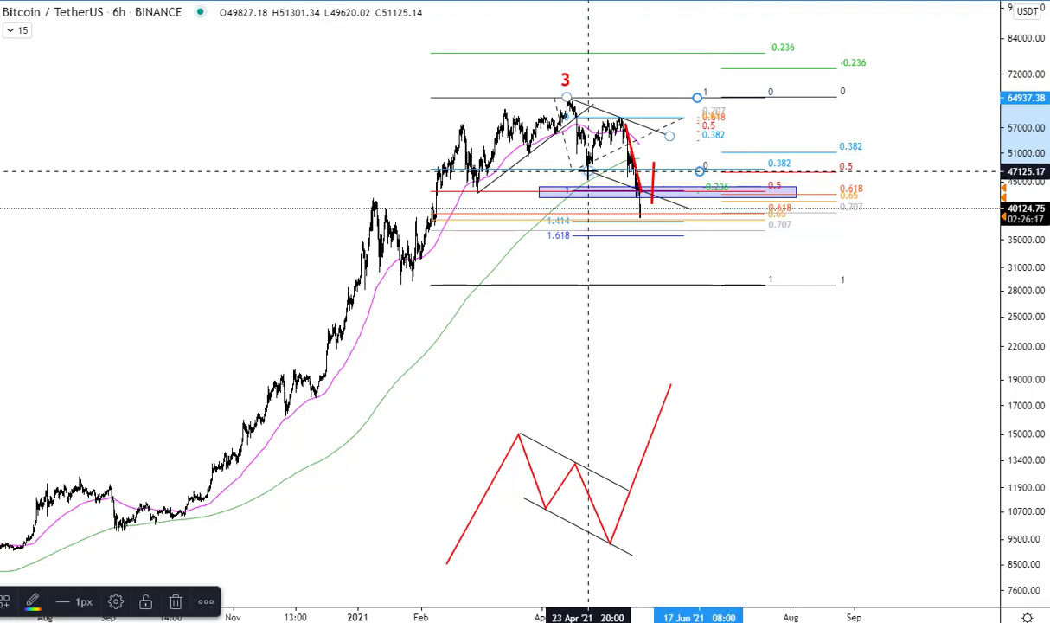
{"action": "right_click", "coordinate": [699, 171]}
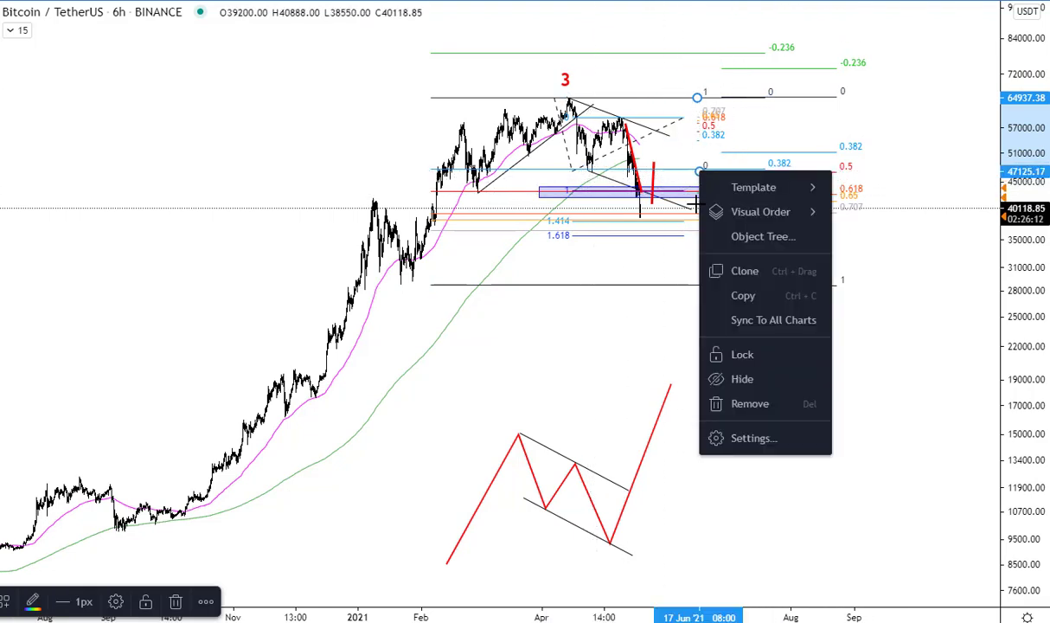
{"action": "left_click", "coordinate": [741, 404]}
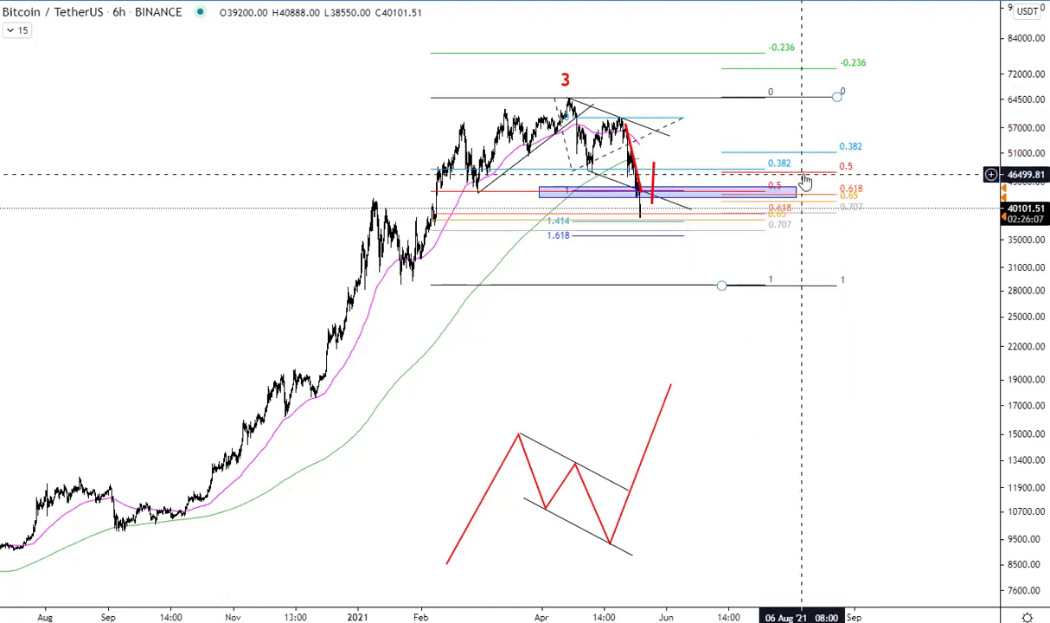
{"action": "key", "text": "Delete"}
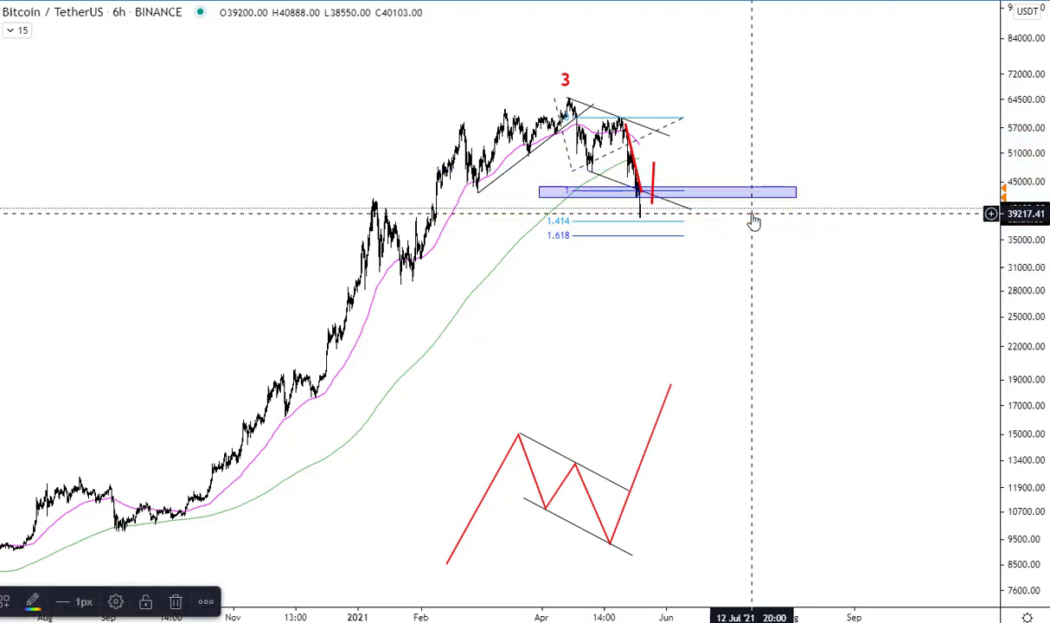
{"action": "key", "text": "Delete"}
Step: Delete the two thick red lines beside the latest price drop
{"action": "left_click", "coordinate": [654, 160]}
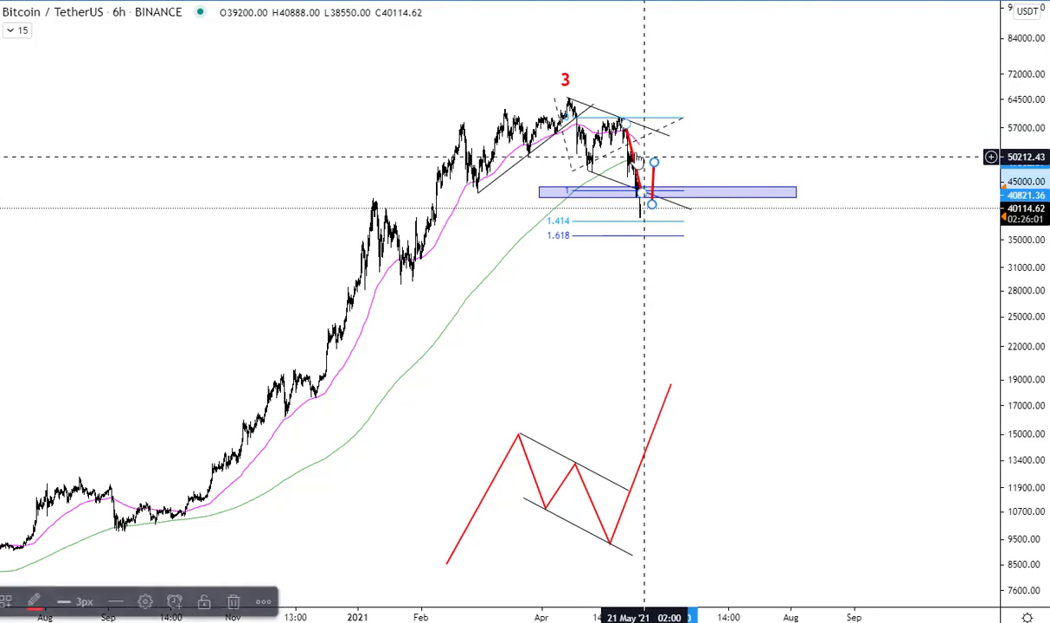
{"action": "key", "text": "Delete"}
{"action": "left_click", "coordinate": [632, 148]}
{"action": "key", "text": "Delete"}
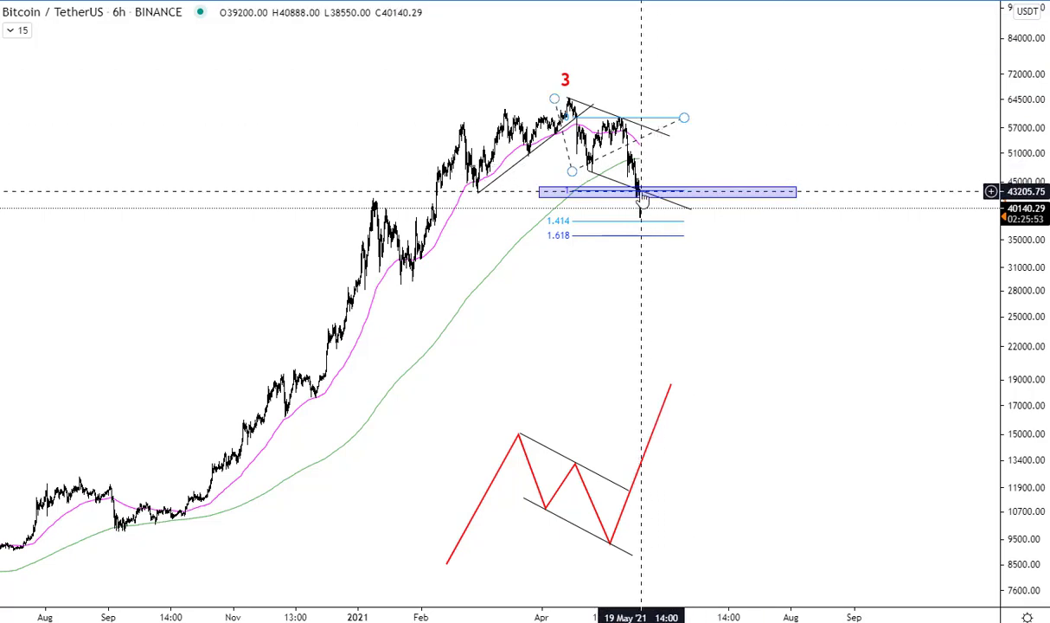
Step: Set the chart interval to 3D and load the BraveNewCoin Liquid Index for Bitcoin (BLX) from BNC
{"action": "type", "text": "3d"}
{"action": "key", "text": "Return"}
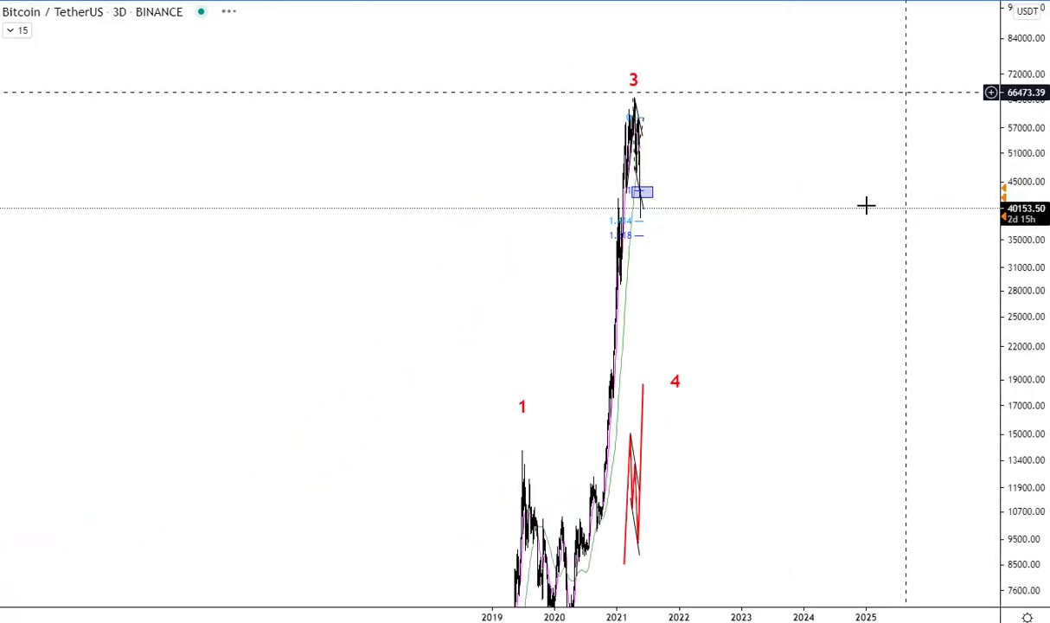
{"action": "left_click_drag", "start_coordinate": [683, 372], "coordinate": [993, 372]}
{"action": "scroll", "coordinate": [862, 401], "scroll_direction": "up", "scroll_amount": 7}
{"action": "type", "text": "BLX"}
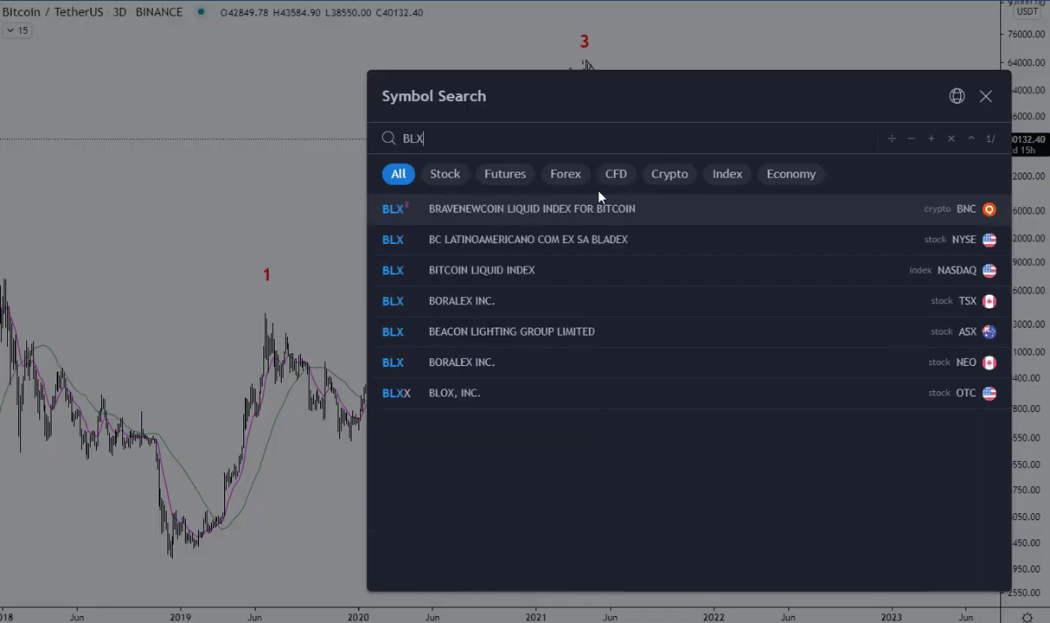
{"action": "left_click", "coordinate": [552, 193]}
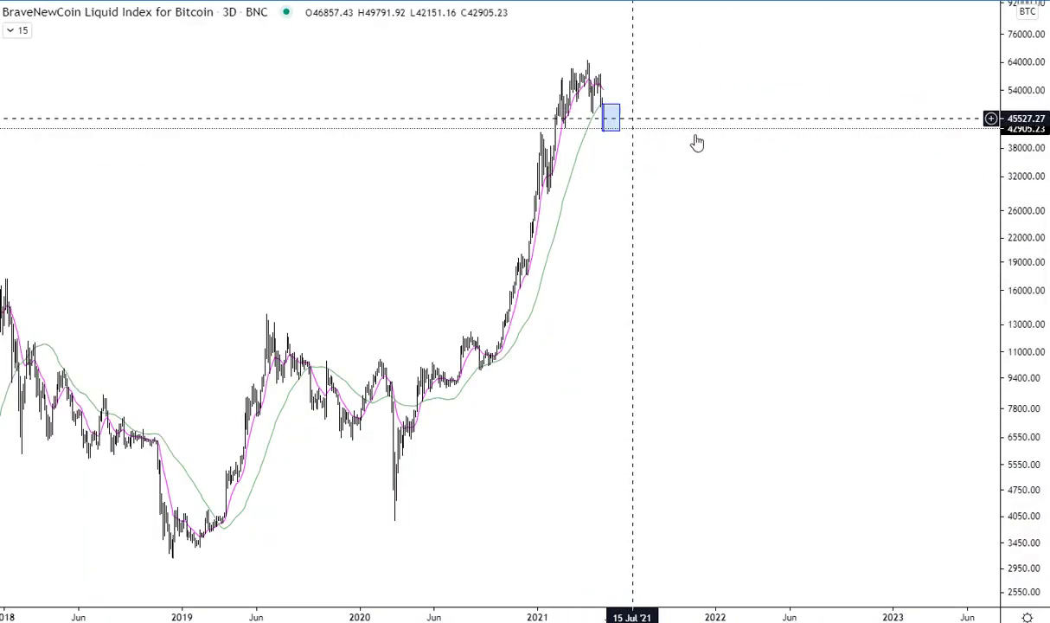
Step: Examine the Bitcoin index's full price history from its 2010 start to 2021, including the boxed mid-2013 correction
{"action": "scroll", "coordinate": [688, 155], "scroll_direction": "up", "scroll_amount": 2}
{"action": "scroll", "coordinate": [706, 283], "scroll_direction": "down", "scroll_amount": 3}
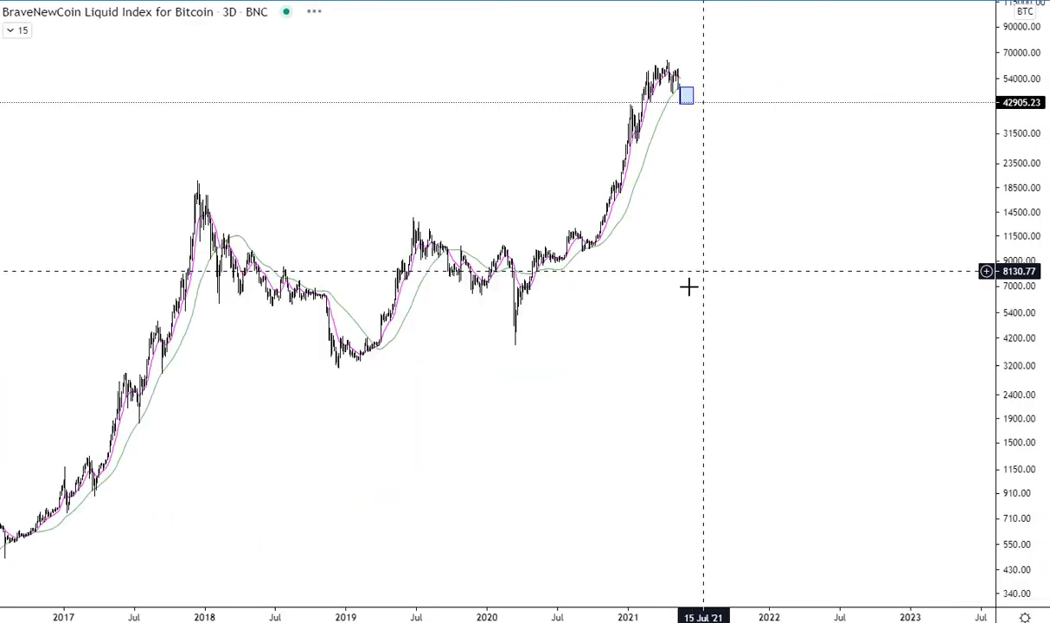
{"action": "scroll", "coordinate": [427, 299], "scroll_direction": "down", "scroll_amount": 2}
{"action": "scroll", "coordinate": [574, 307], "scroll_direction": "down", "scroll_amount": 4}
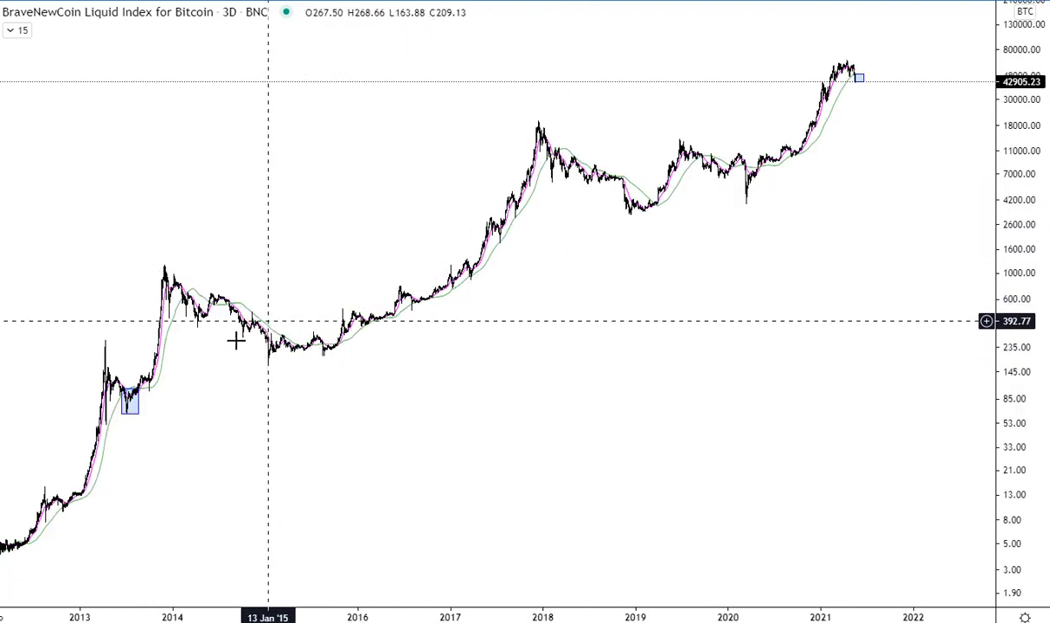
{"action": "scroll", "coordinate": [444, 320], "scroll_direction": "down", "scroll_amount": 3}
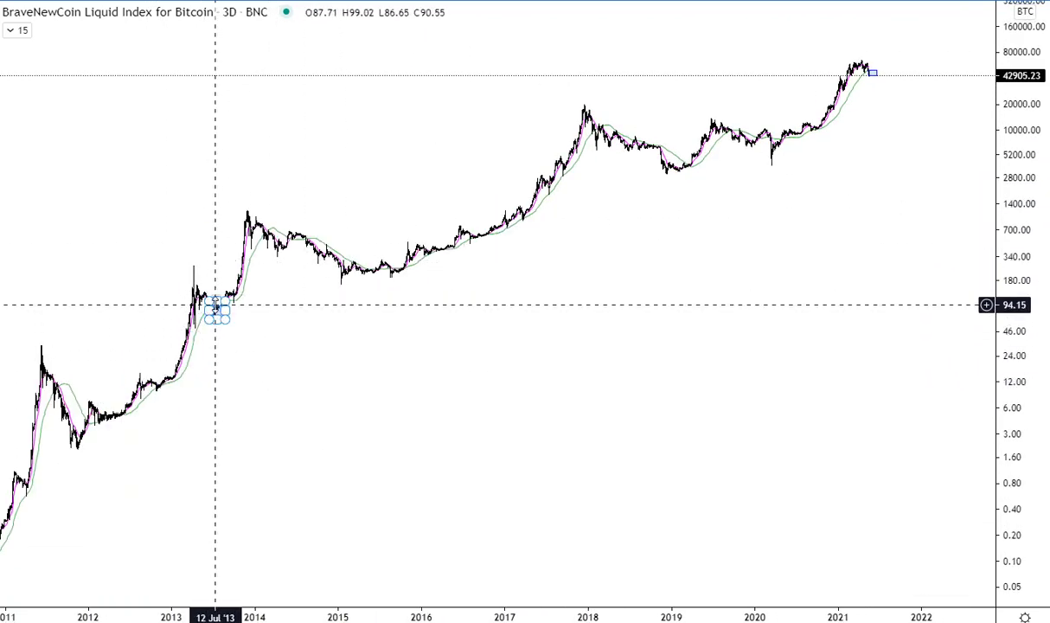
{"action": "scroll", "coordinate": [229, 517], "scroll_direction": "down", "scroll_amount": 2}
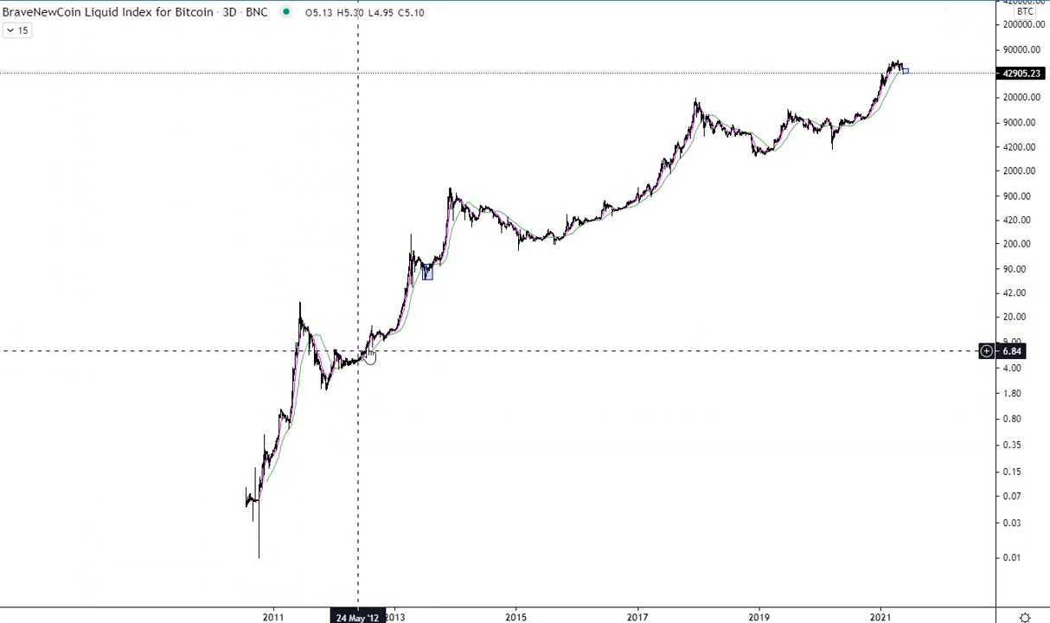
{"action": "scroll", "coordinate": [902, 386], "scroll_direction": "up", "scroll_amount": 5}
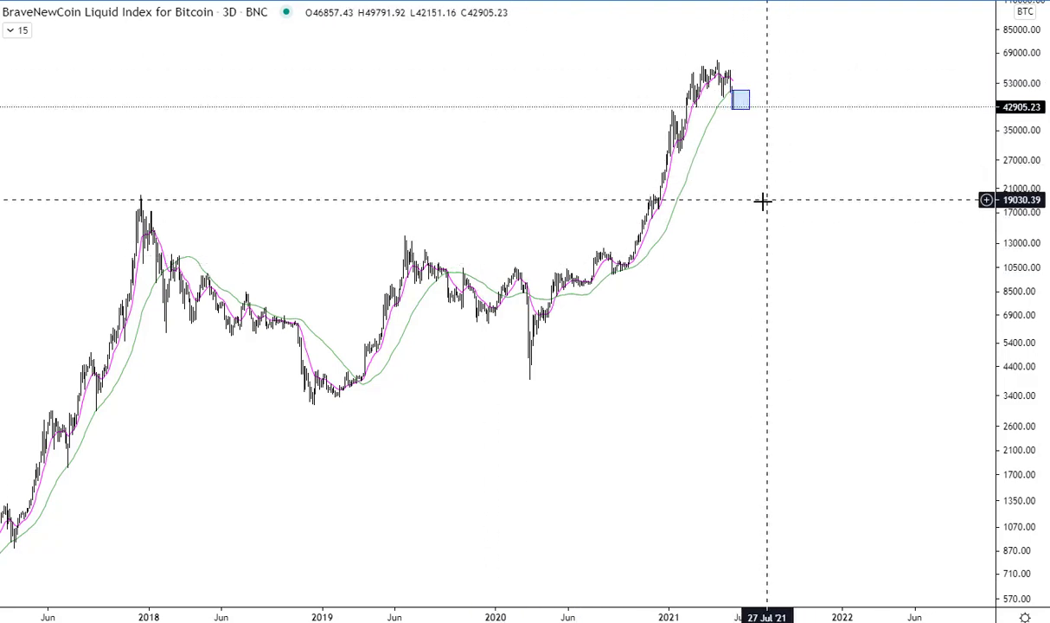
Step: Load the BTCUSDT Bitcoin / TetherUS chart from Binance and inspect the wave 1 to 4 labels
{"action": "type", "text": "BTCUSDT"}
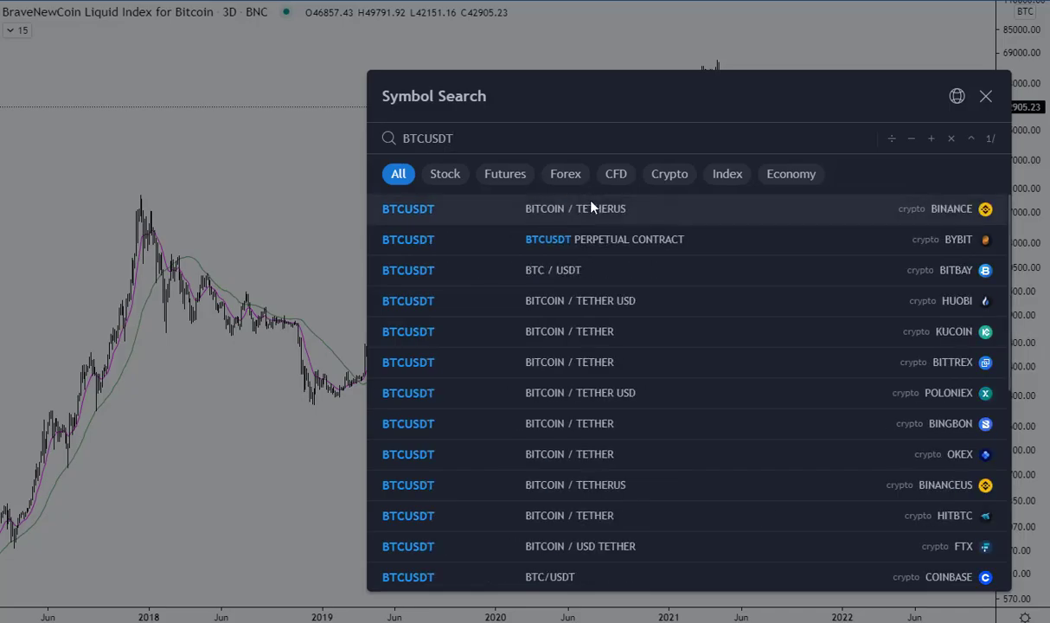
{"action": "left_click", "coordinate": [591, 208]}
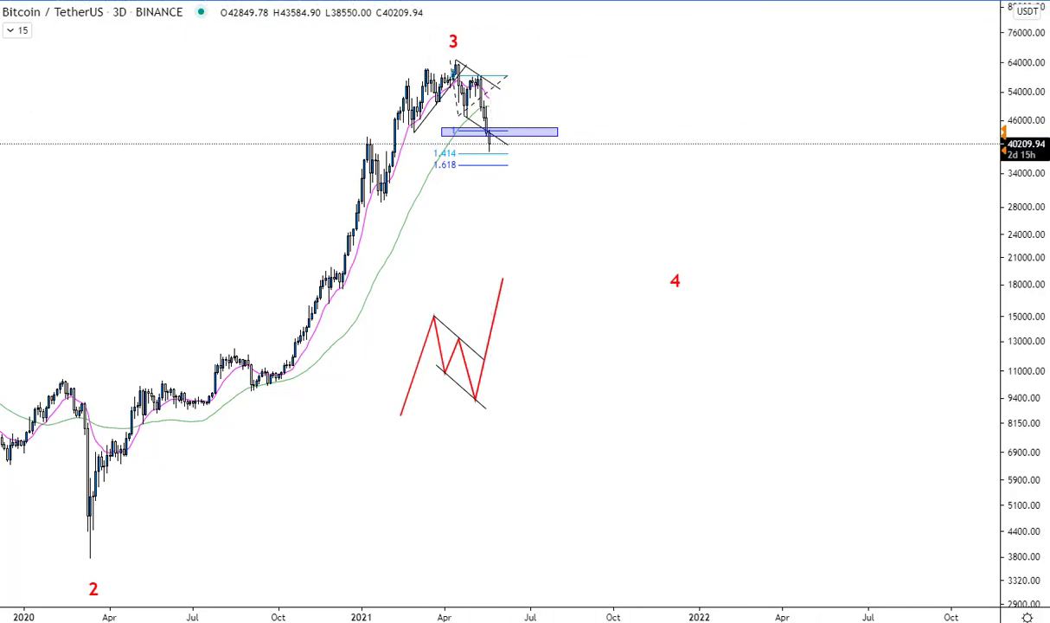
{"action": "scroll", "coordinate": [718, 52], "scroll_direction": "left", "scroll_amount": 5}
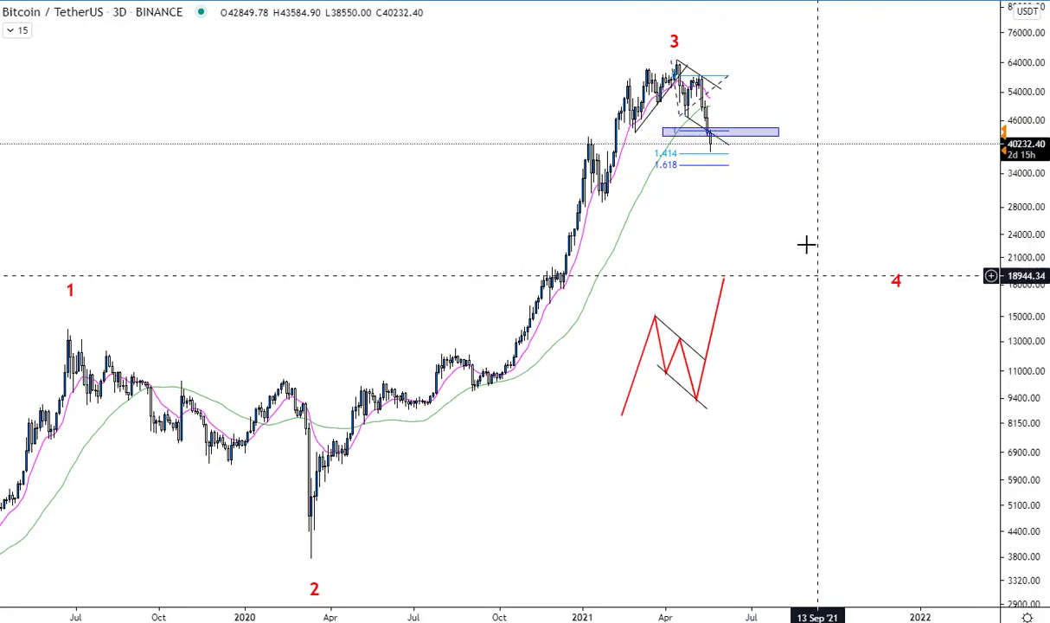
{"action": "scroll", "coordinate": [813, 372], "scroll_direction": "up", "scroll_amount": 3}
{"action": "scroll", "coordinate": [777, 246], "scroll_direction": "up", "scroll_amount": 1}
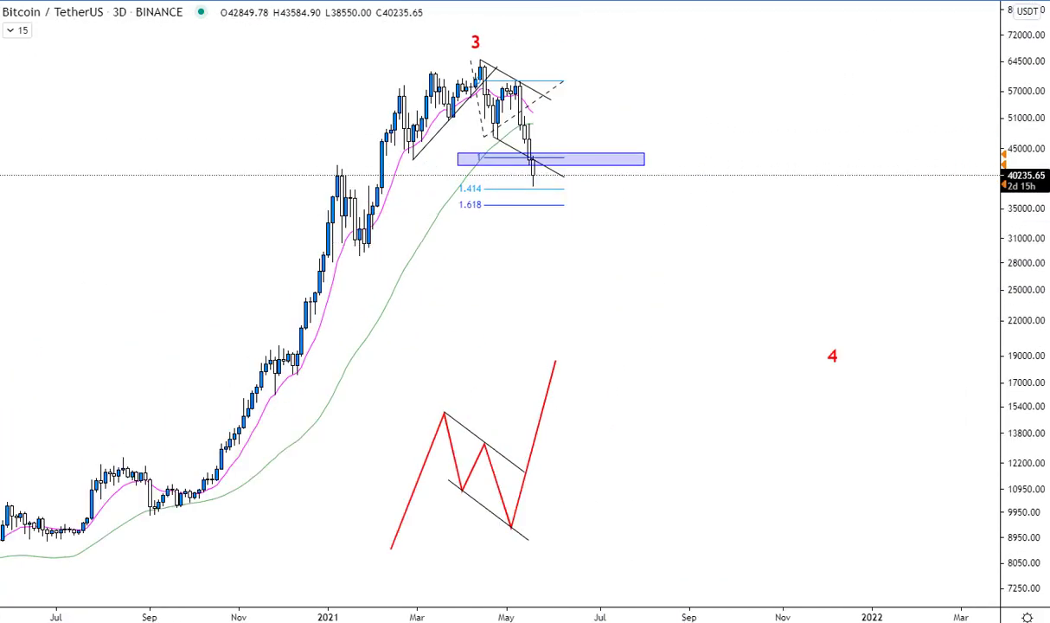
Step: Set the Bitcoin / TetherUS chart interval to 4h and show the correction from the wave 3 high
{"action": "left_click", "coordinate": [571, 1]}
{"action": "scroll", "coordinate": [716, 177], "scroll_direction": "down", "scroll_amount": 8}
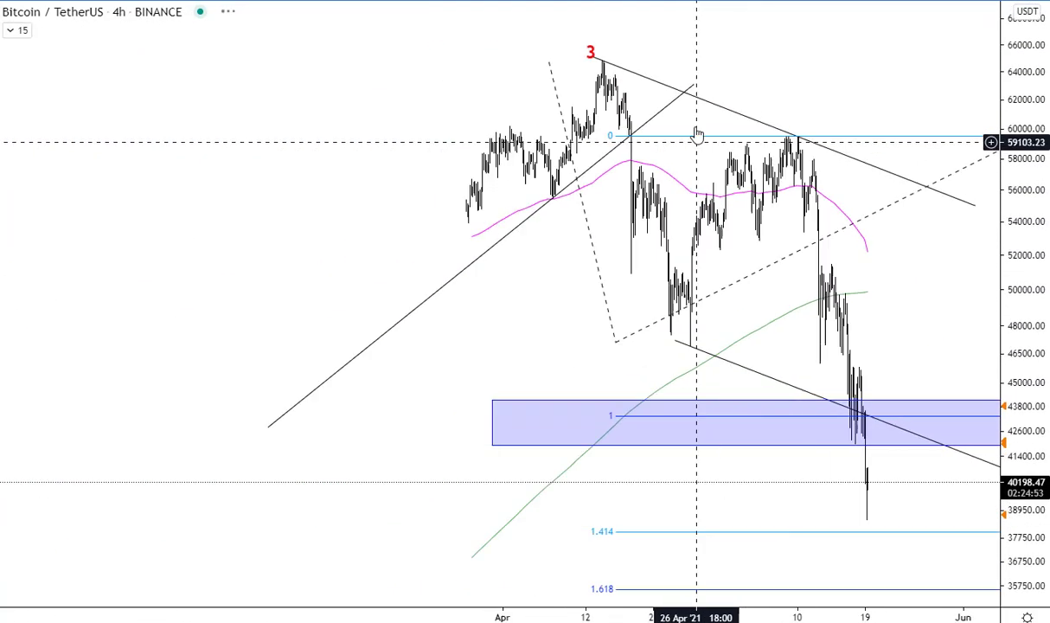
Step: Label the decline from the wave 3 high with an ABC correction pattern, placing C at about 42,286
{"action": "left_click_drag", "start_coordinate": [503, 44], "coordinate": [425, 46]}
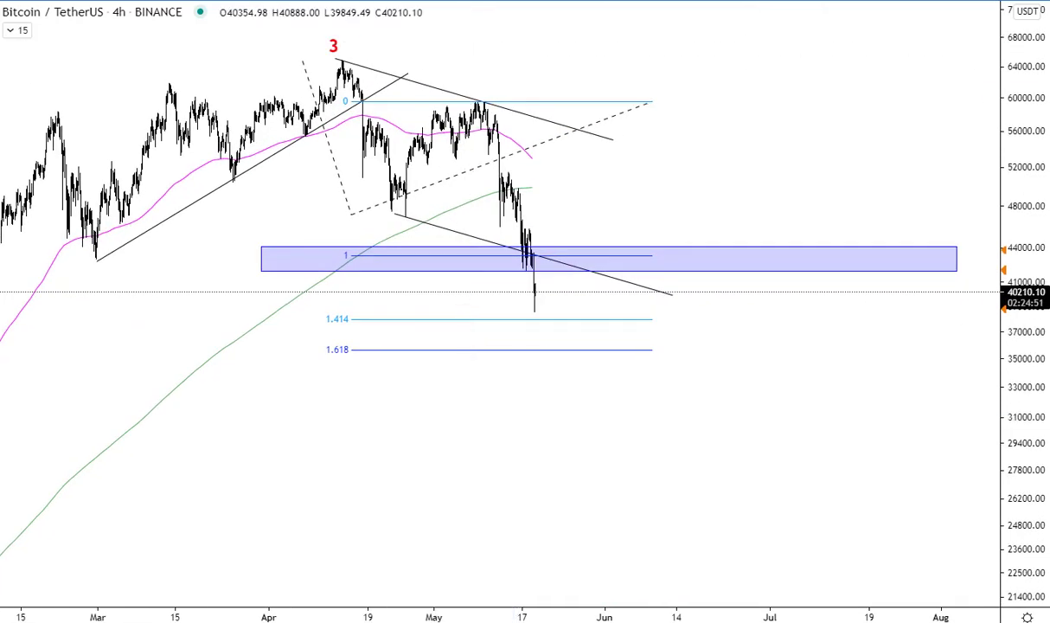
{"action": "left_click", "coordinate": [342, 36]}
{"action": "left_click", "coordinate": [401, 226]}
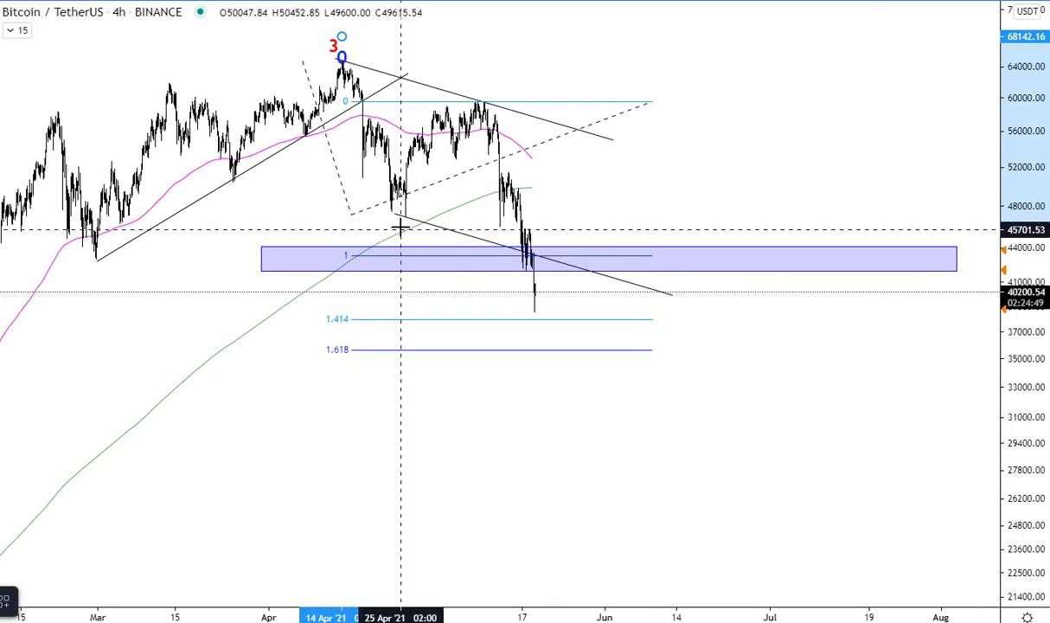
{"action": "left_click", "coordinate": [477, 97]}
{"action": "left_click", "coordinate": [521, 273]}
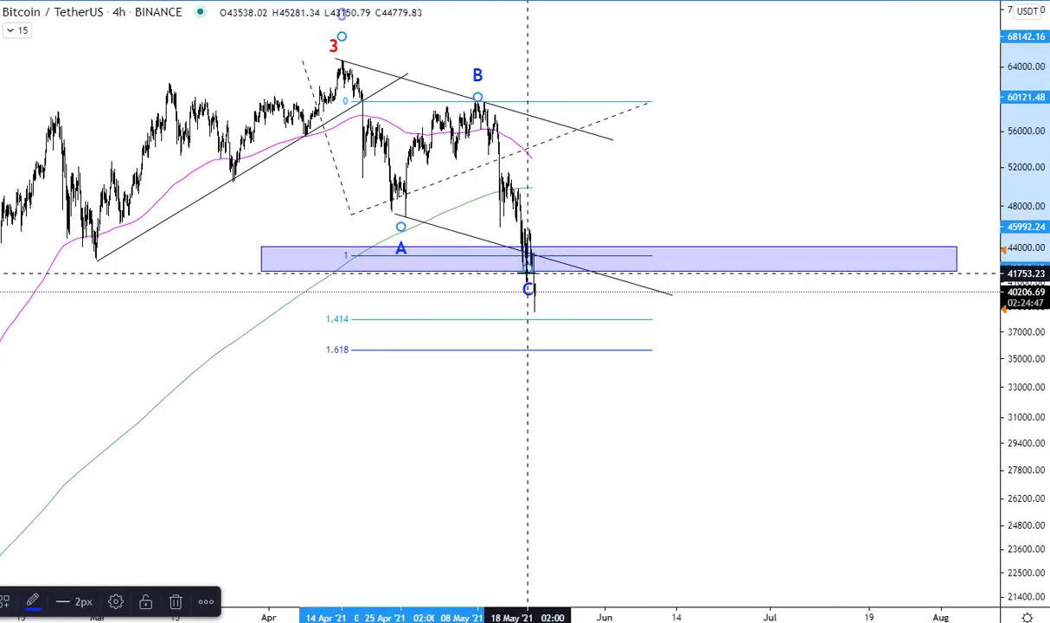
{"action": "left_click", "coordinate": [524, 266]}
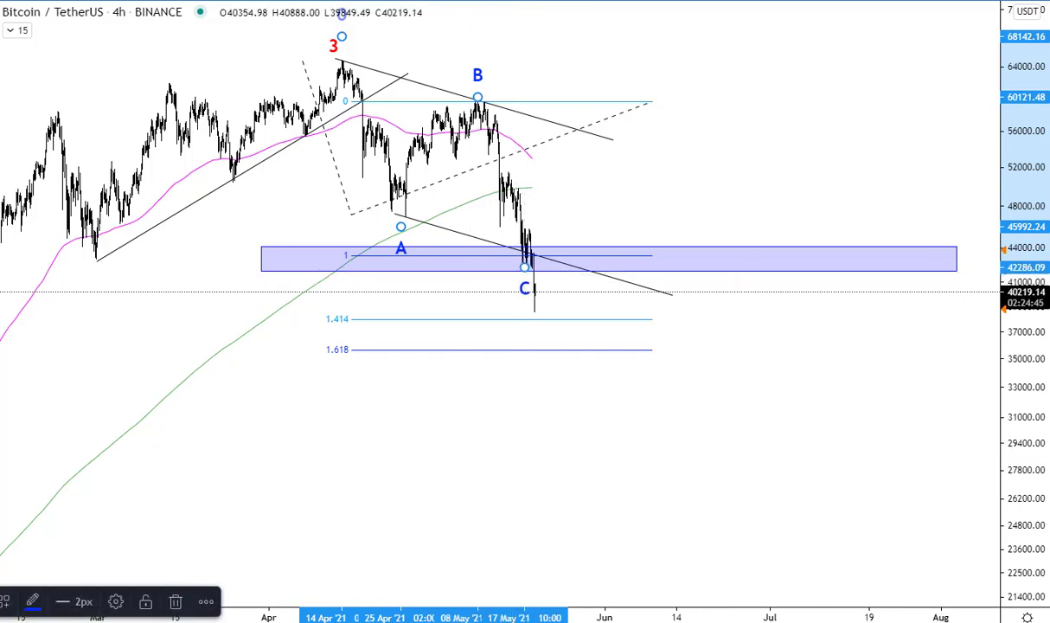
Step: Draw a red rising trend line from about 43,030 on 19 May to about 59,082 on 5 June 2021
{"action": "left_click", "coordinate": [550, 257]}
{"action": "key", "text": "alt+t"}
{"action": "left_click", "coordinate": [533, 257]}
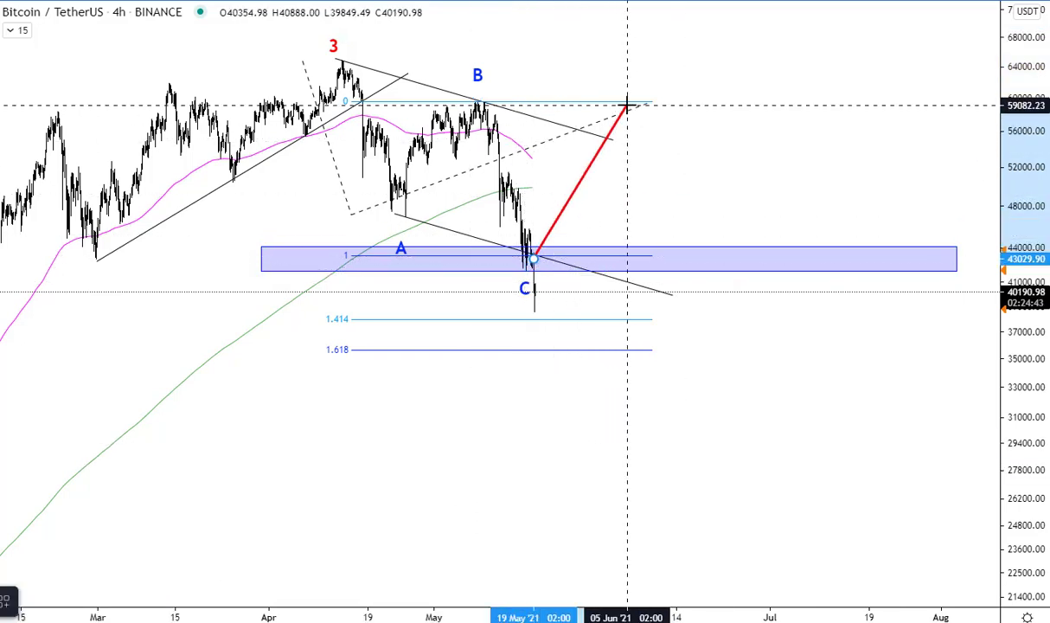
{"action": "left_click", "coordinate": [627, 106]}
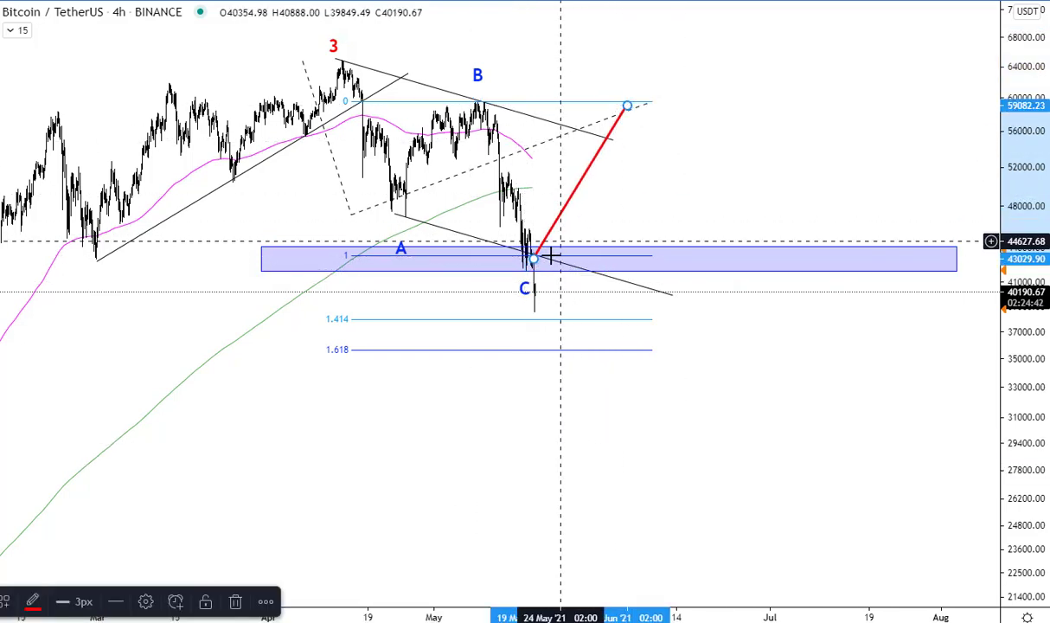
Step: Delete the red rising trend line and the ABC correction labels
{"action": "right_click", "coordinate": [628, 105]}
{"action": "left_click", "coordinate": [585, 169]}
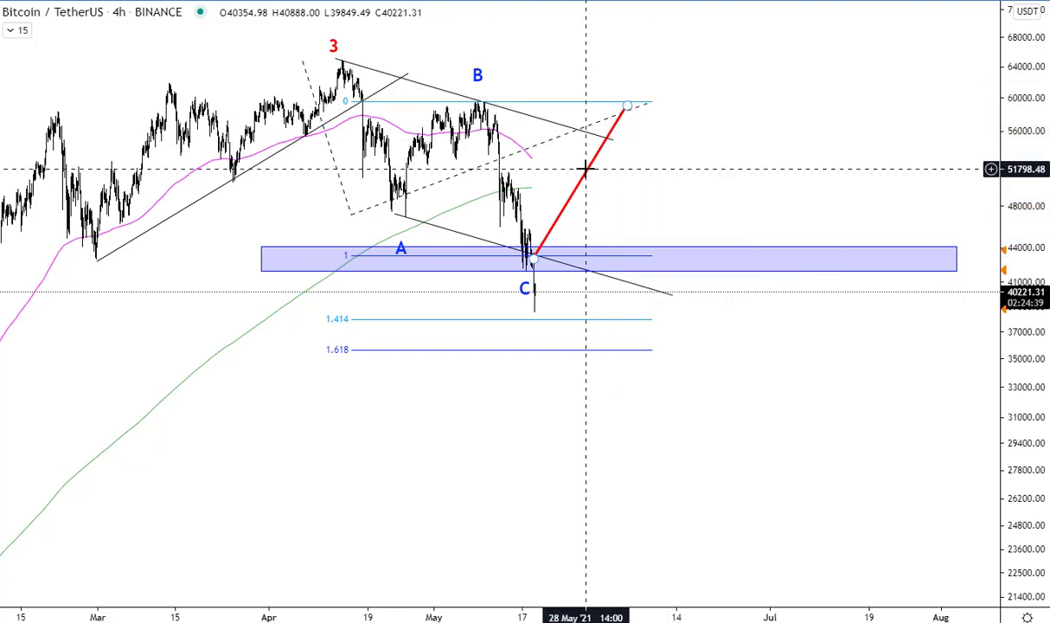
{"action": "key", "text": "Delete"}
{"action": "left_click", "coordinate": [480, 92]}
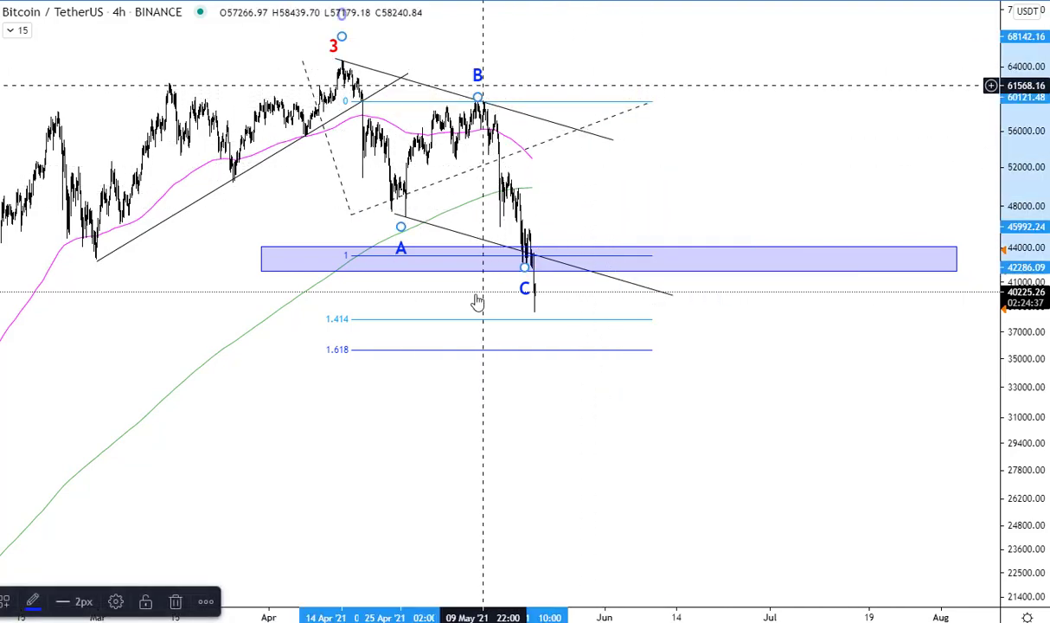
{"action": "key", "text": "Delete"}
Step: Label the decline from the wave 3 high as a blue impulse wave 0 to 5, ending at about 31,952
{"action": "scroll", "coordinate": [682, 442], "scroll_direction": "down", "scroll_amount": 5}
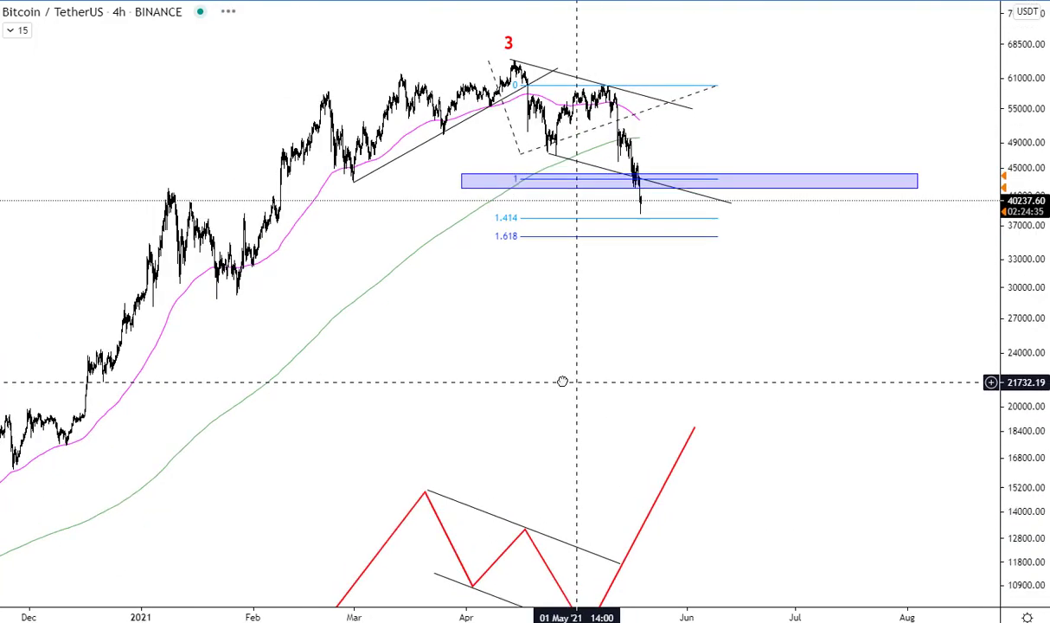
{"action": "left_click_drag", "start_coordinate": [562, 382], "coordinate": [548, 381]}
{"action": "left_click", "coordinate": [629, 185]}
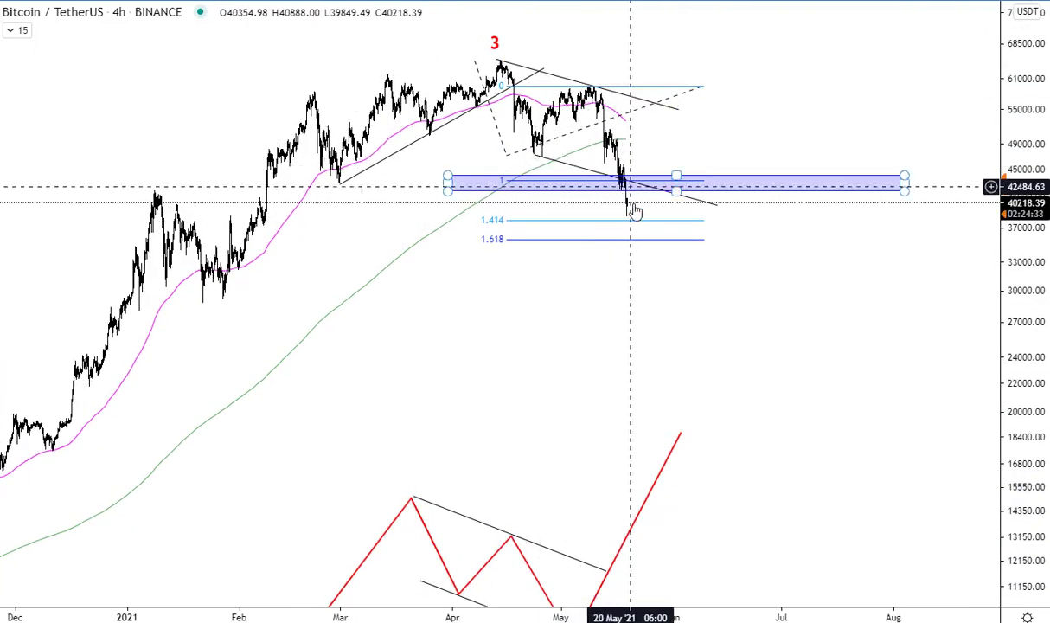
{"action": "left_click", "coordinate": [632, 225]}
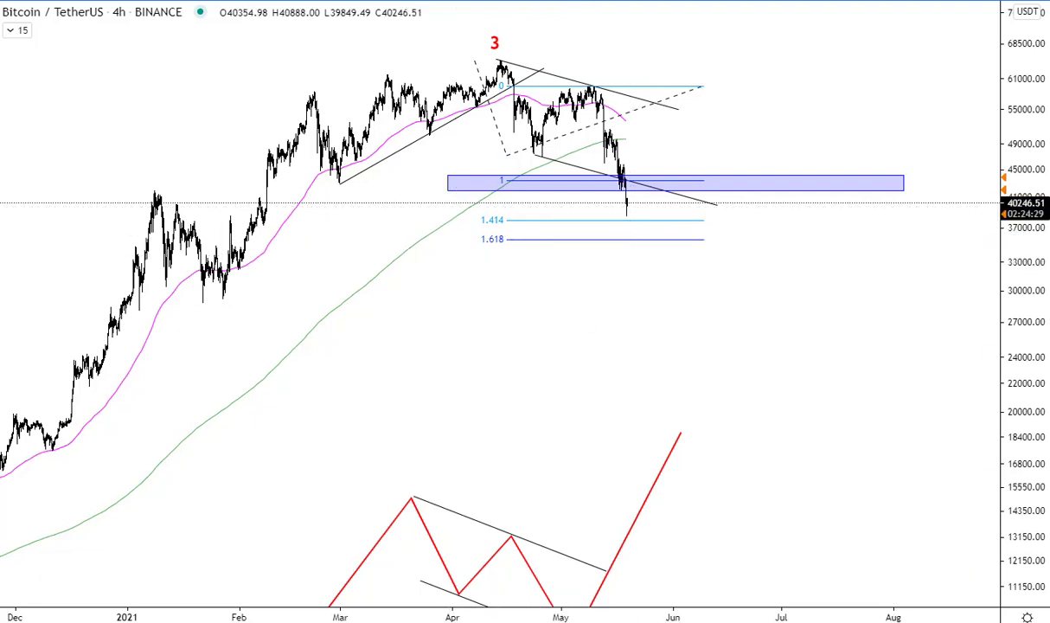
{"action": "left_click", "coordinate": [507, 46]}
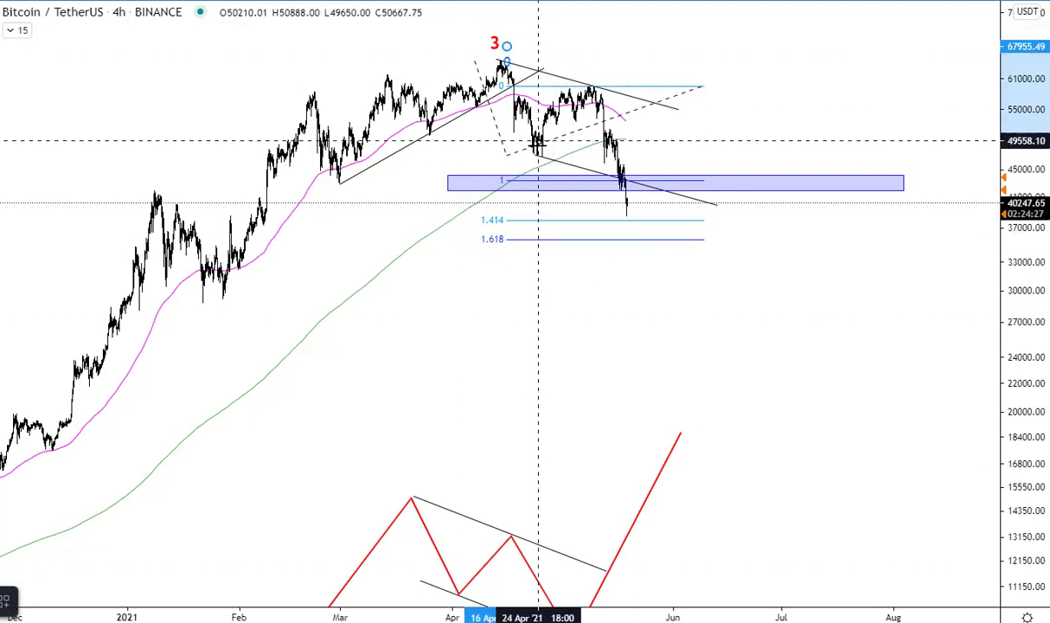
{"action": "left_click", "coordinate": [592, 82]}
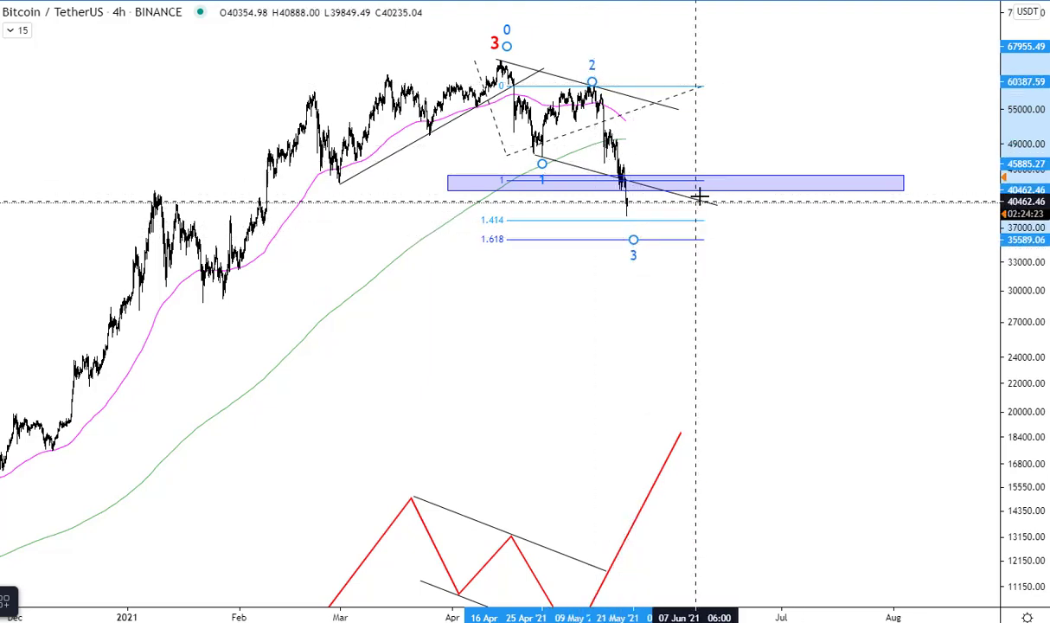
{"action": "left_click", "coordinate": [747, 272]}
{"action": "left_click_drag", "start_coordinate": [802, 242], "coordinate": [667, 231]}
{"action": "scroll", "coordinate": [666, 232], "scroll_direction": "down", "scroll_amount": 5}
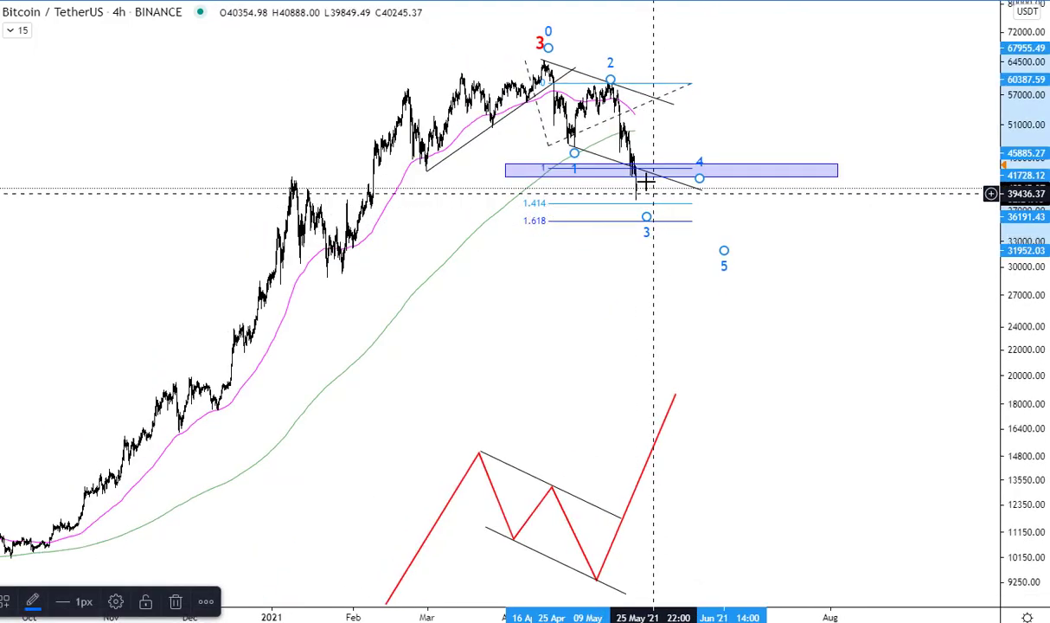
Step: Move the blue impulse's wave 3 point just below the 1.618 level, to about 35,144
{"action": "left_click_drag", "start_coordinate": [645, 219], "coordinate": [650, 224]}
{"action": "left_click", "coordinate": [624, 256]}
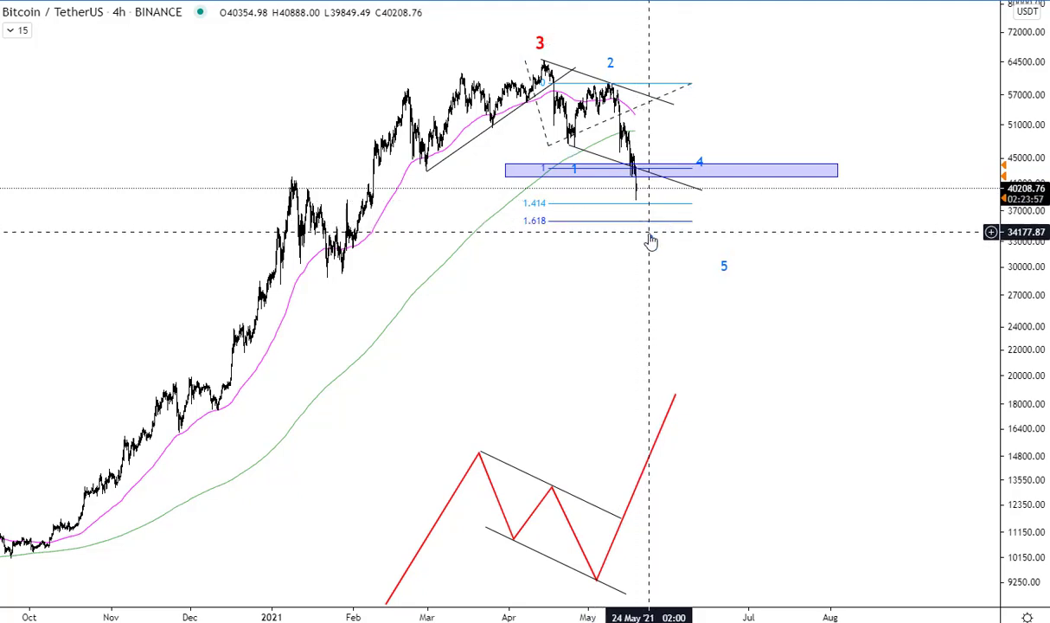
{"action": "left_click_drag", "start_coordinate": [650, 242], "coordinate": [646, 223]}
{"action": "left_click", "coordinate": [707, 234]}
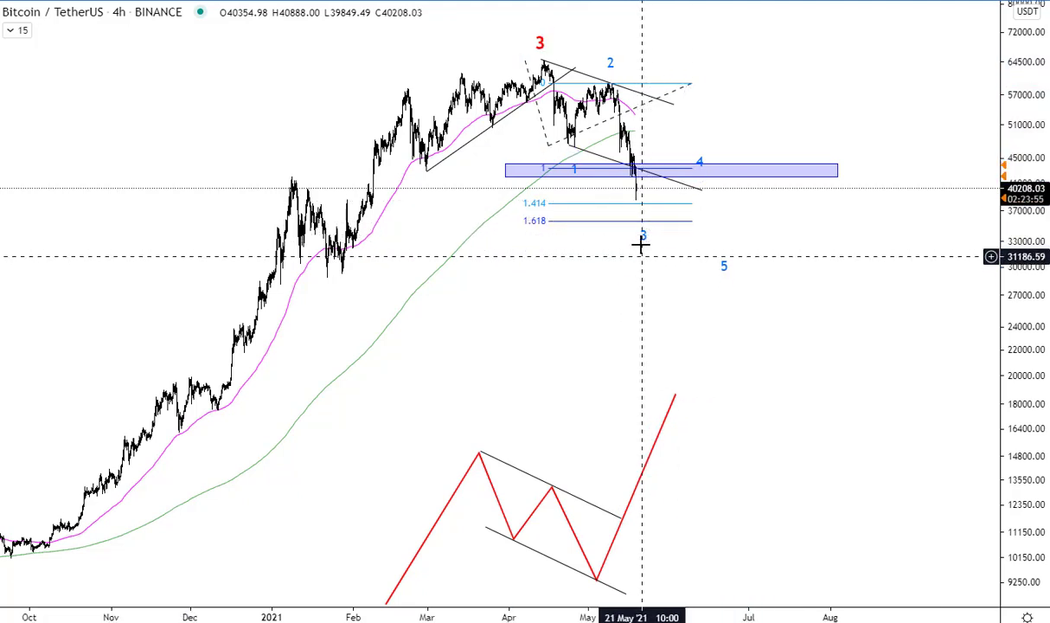
{"action": "mouse_move", "coordinate": [637, 188]}
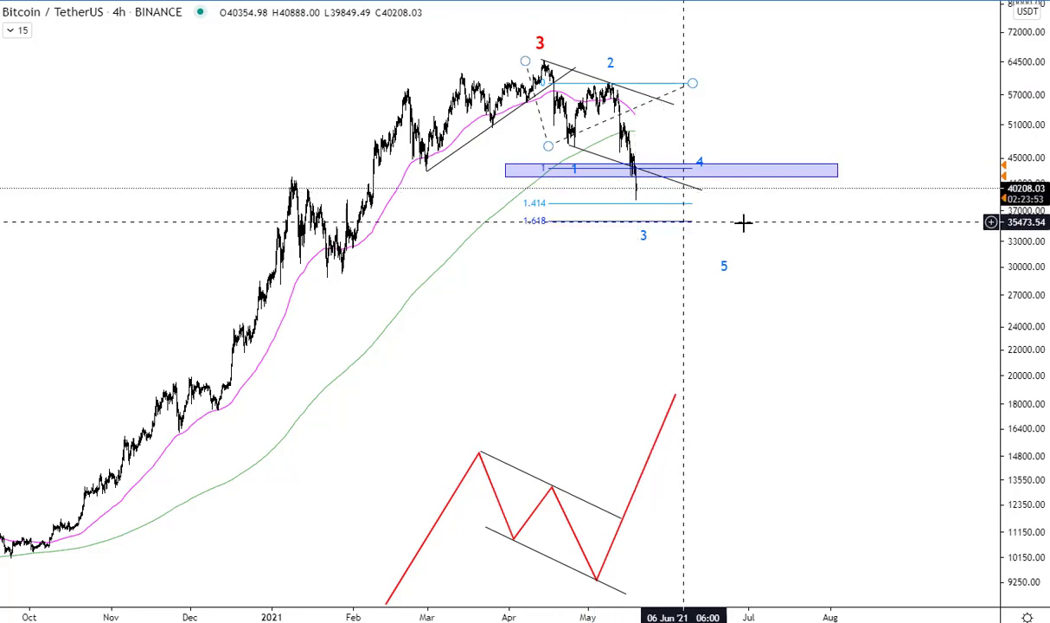
Step: Set the chart interval to 8h and delete the sketched red channel pattern below the price
{"action": "scroll", "coordinate": [687, 399], "scroll_direction": "down", "scroll_amount": 2}
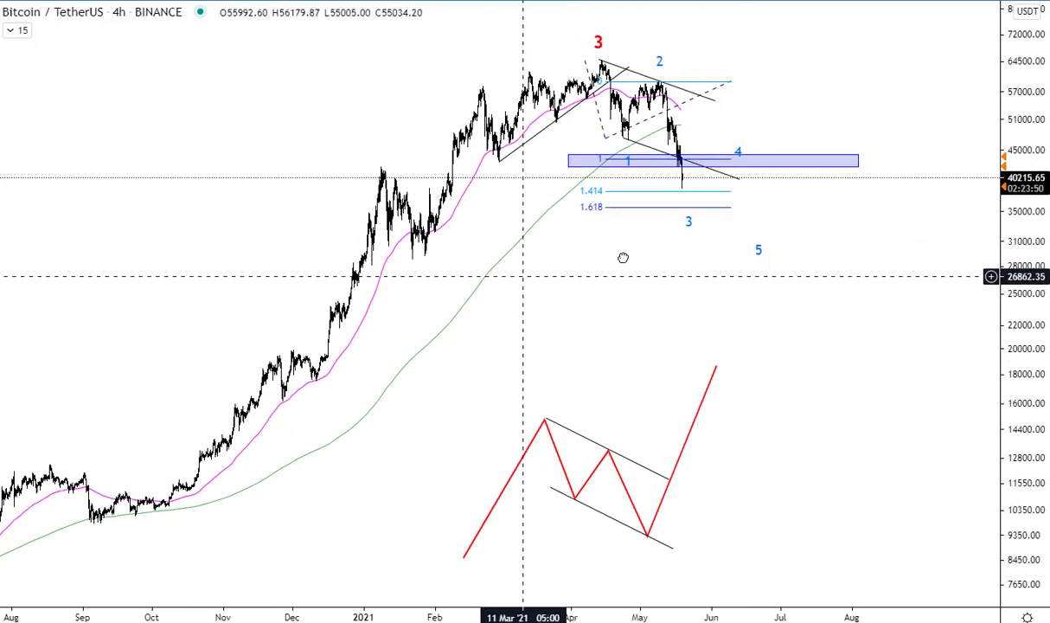
{"action": "scroll", "coordinate": [622, 258], "scroll_direction": "down", "scroll_amount": 5}
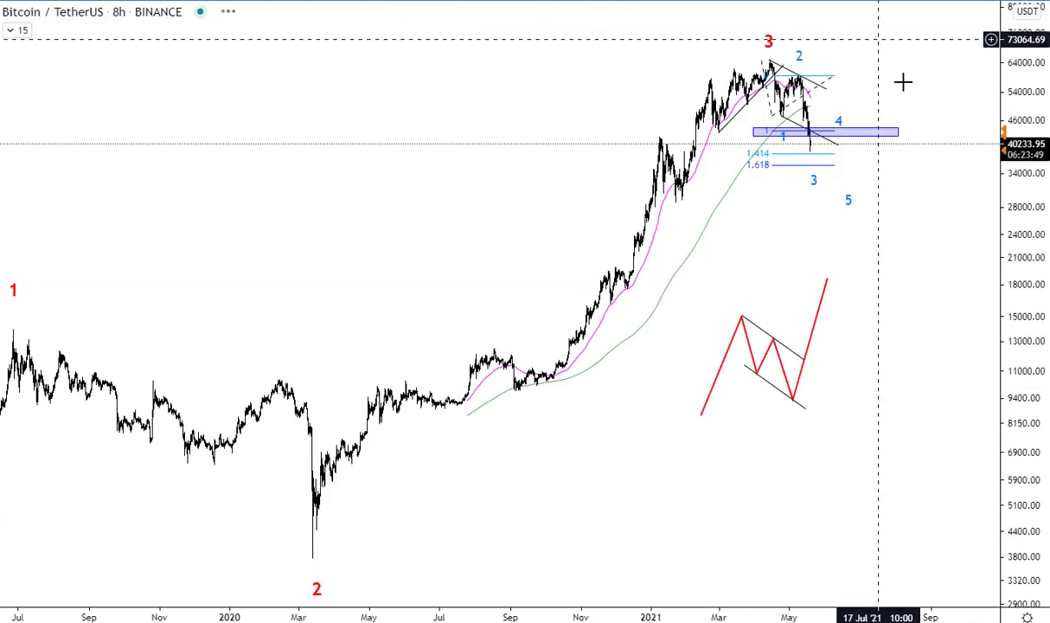
{"action": "scroll", "coordinate": [825, 211], "scroll_direction": "up", "scroll_amount": 3}
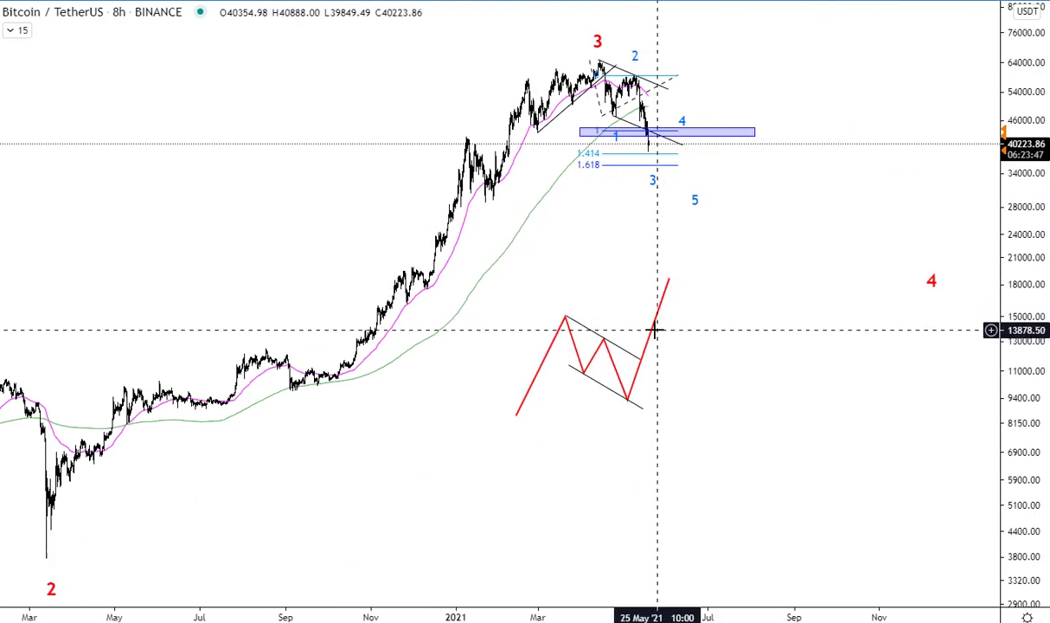
{"action": "left_click", "coordinate": [654, 330]}
{"action": "key", "text": "Delete"}
{"action": "left_click", "coordinate": [604, 341]}
{"action": "key", "text": "Delete"}
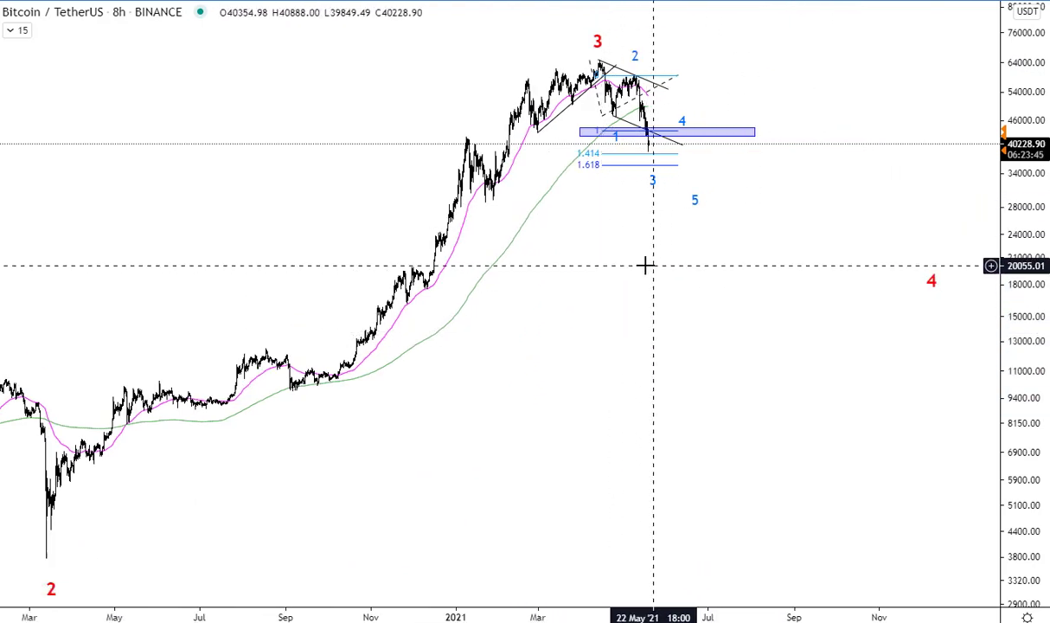
Step: Restore the red wave 4 projection with its channel, Fib retracement and price range drawings
{"action": "left_click_drag", "start_coordinate": [645, 265], "coordinate": [612, 265]}
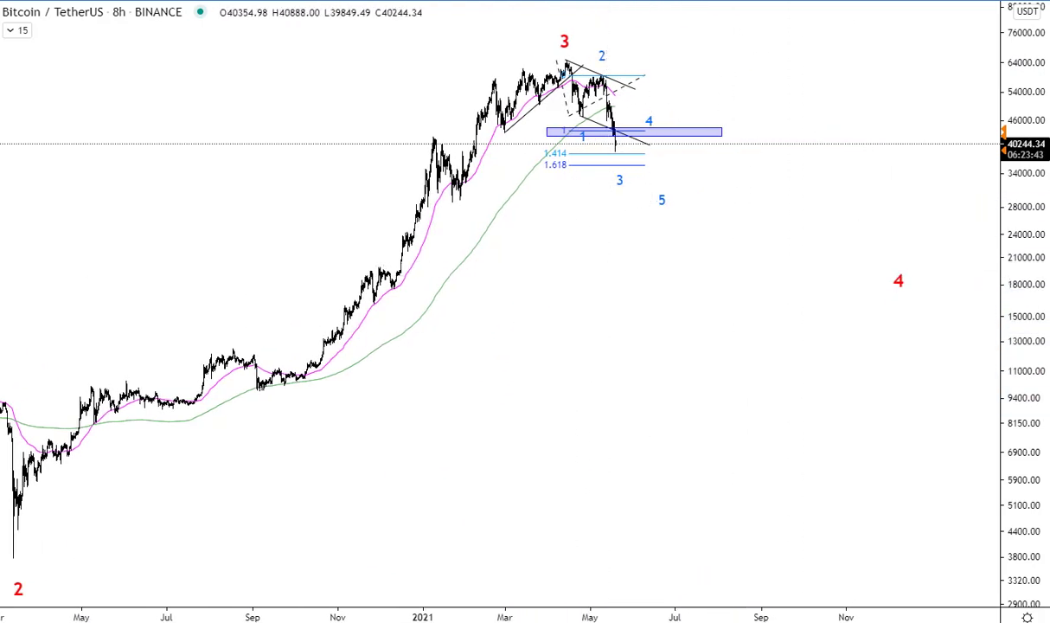
{"action": "key", "text": "ctrl+z"}
{"action": "key", "text": "ctrl+z"}
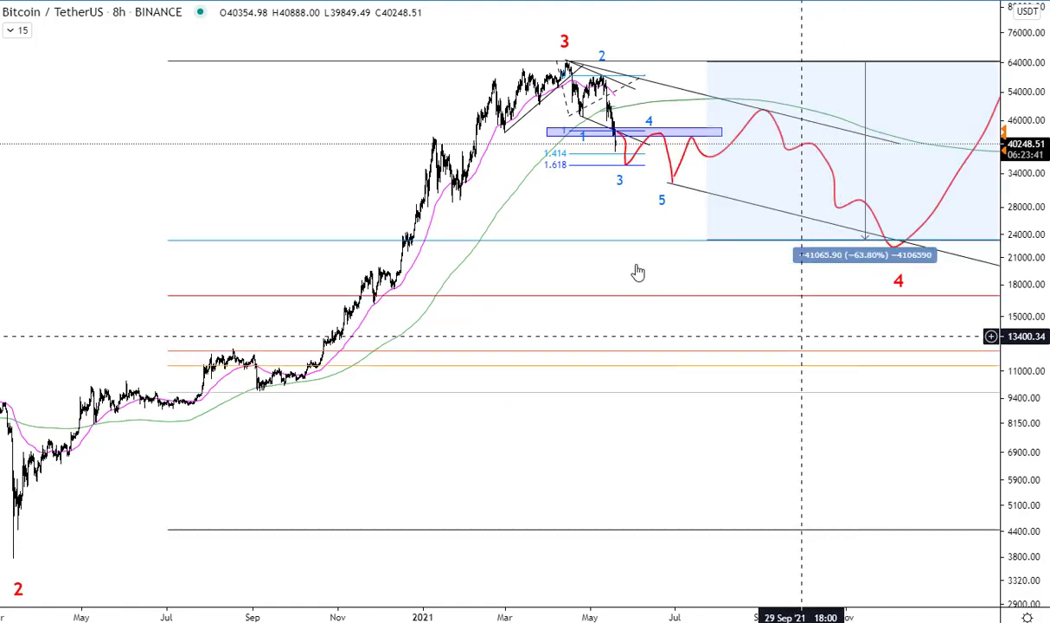
{"action": "scroll", "coordinate": [688, 192], "scroll_direction": "down", "scroll_amount": 2}
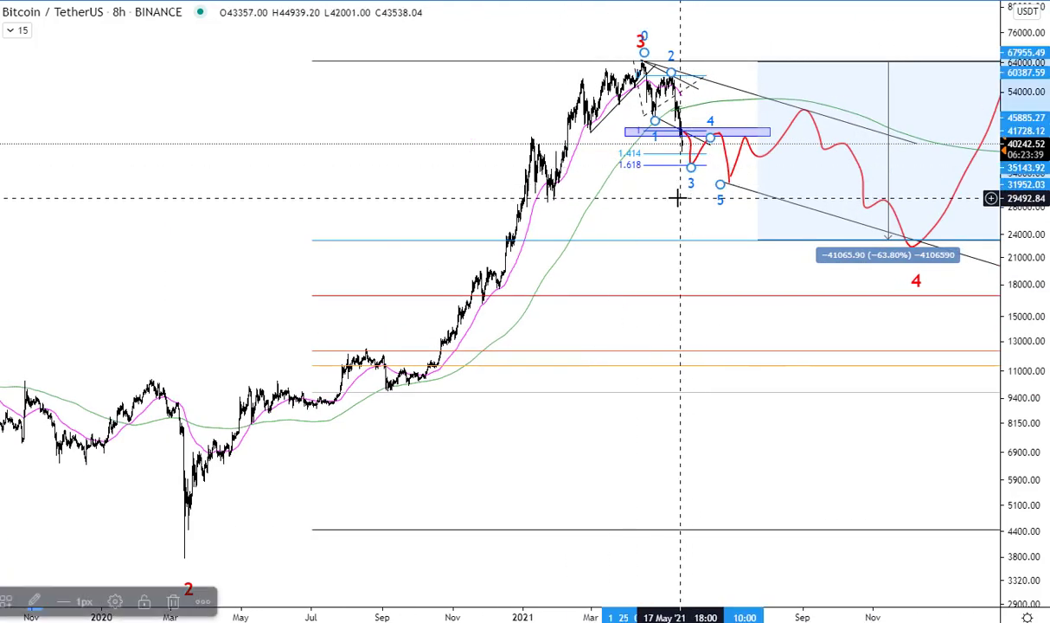
{"action": "scroll", "coordinate": [680, 199], "scroll_direction": "right", "scroll_amount": 5}
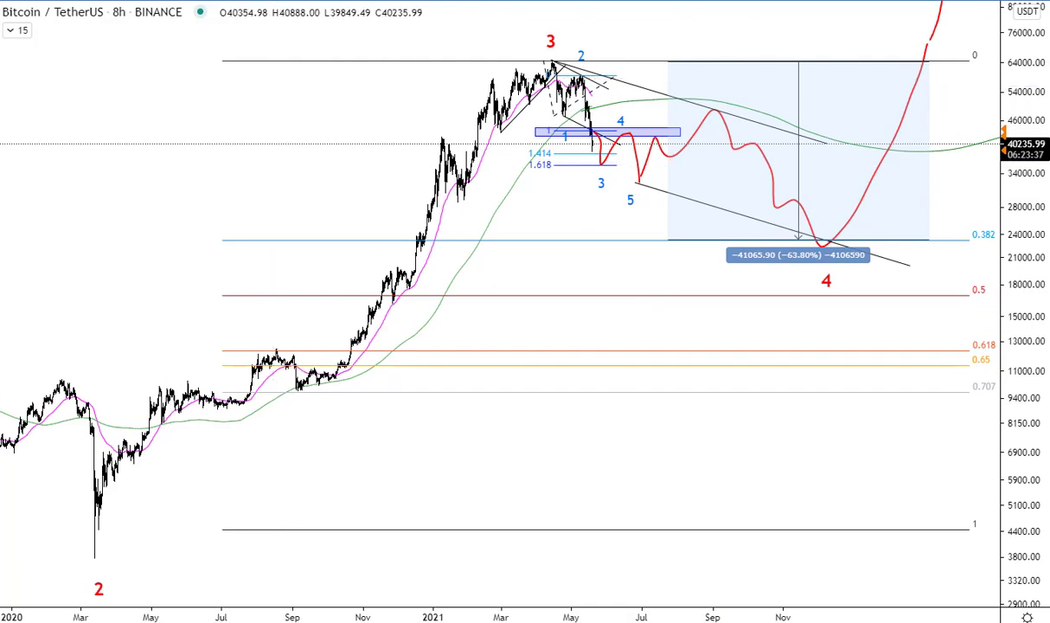
Step: Try the 11h chart interval, and set it to 16h
{"action": "type", "text": "11h"}
{"action": "key", "text": "Return"}
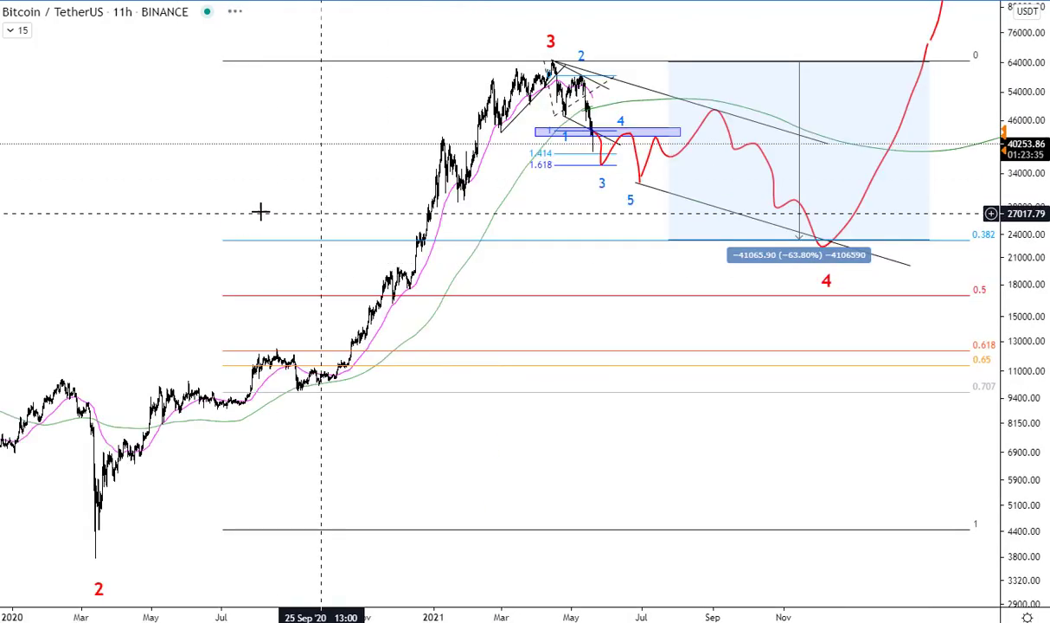
{"action": "type", "text": "16h"}
{"action": "key", "text": "Return"}
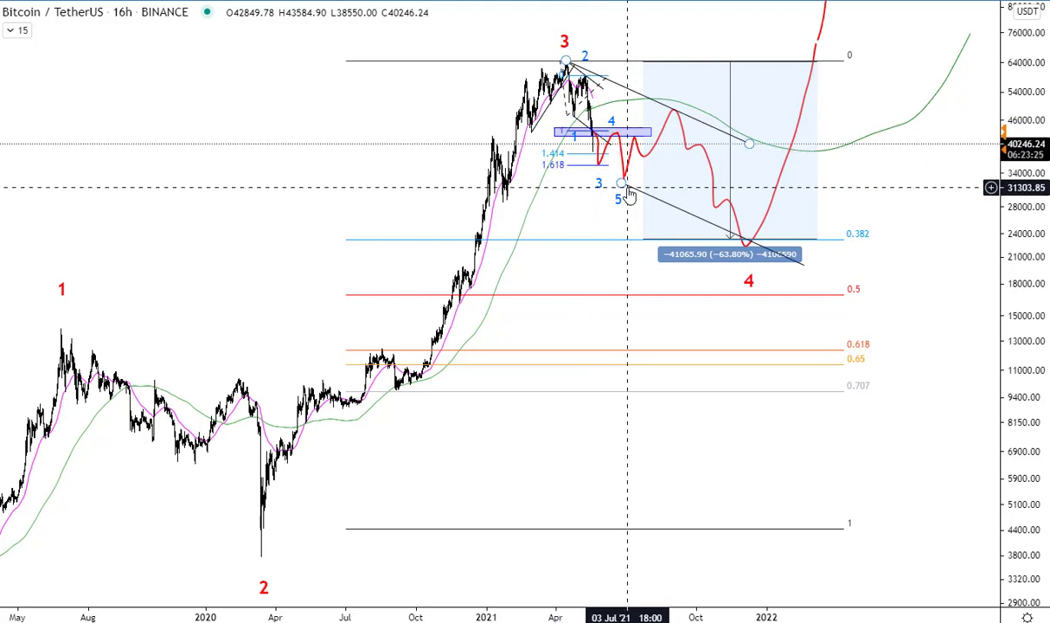
Step: Align the blue impulse with the red projection, placing wave 3 at about 36,668 and wave 5 at about 32,281
{"action": "left_click_drag", "start_coordinate": [618, 184], "coordinate": [599, 159]}
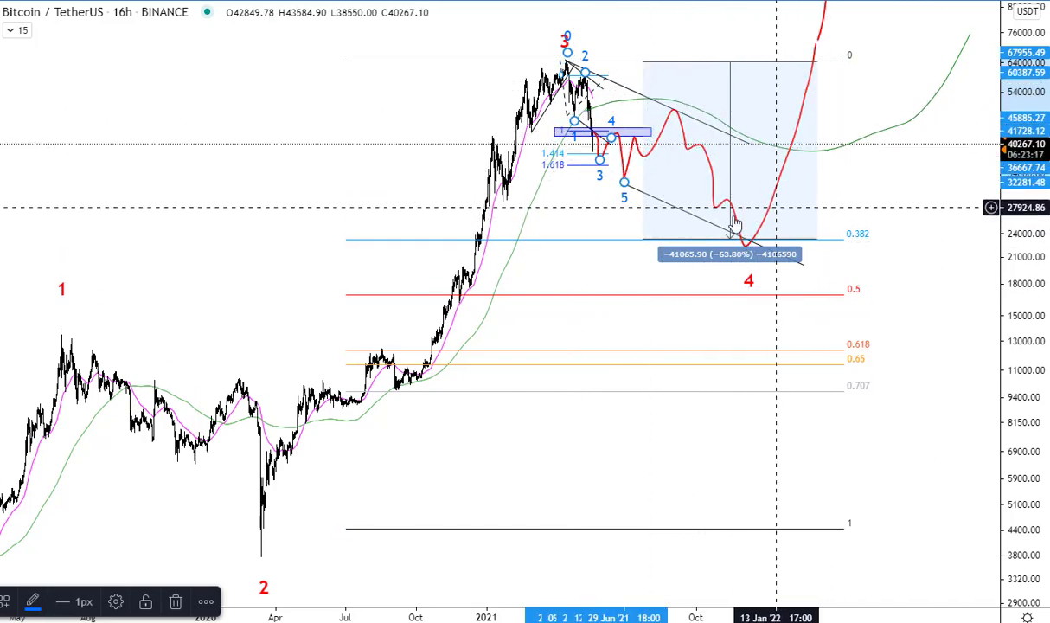
{"action": "left_click", "coordinate": [970, 207]}
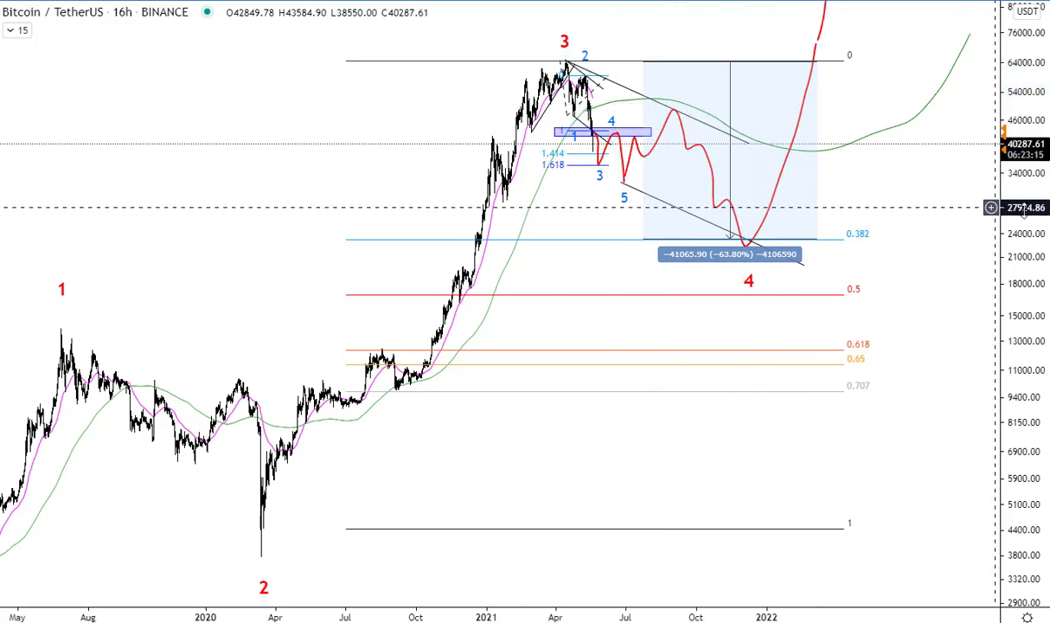
Step: Examine the projected rise from the red wave 4 low to wave 5 at the -0.236 Fib level
{"action": "left_click_drag", "start_coordinate": [1021, 210], "coordinate": [1021, 234]}
{"action": "left_click_drag", "start_coordinate": [946, 277], "coordinate": [936, 285]}
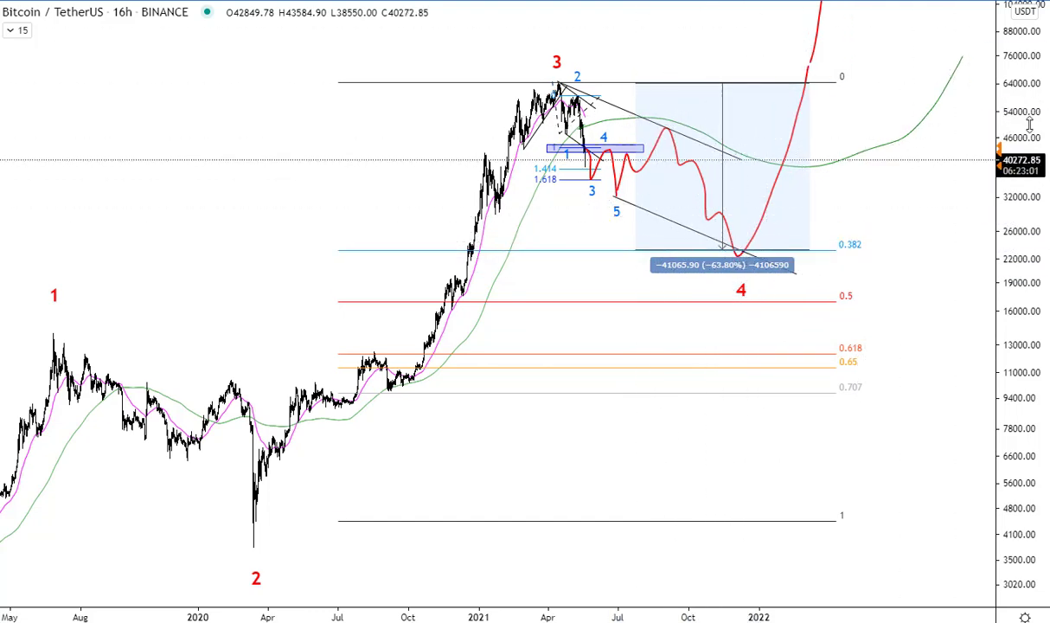
{"action": "left_click_drag", "start_coordinate": [1029, 124], "coordinate": [1025, 196]}
{"action": "left_click_drag", "start_coordinate": [922, 234], "coordinate": [830, 309]}
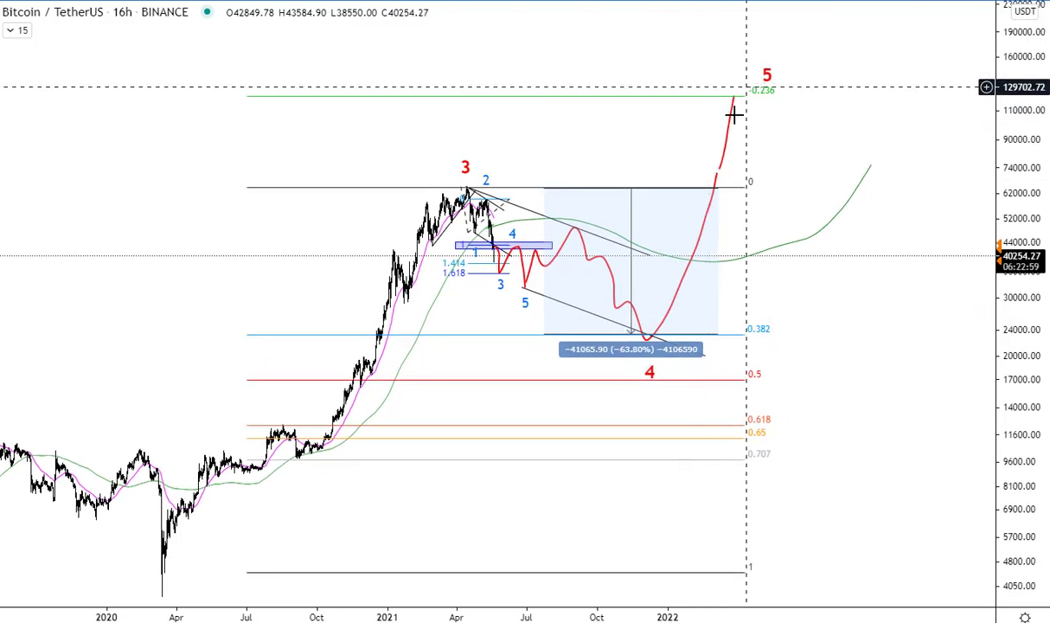
{"action": "left_click_drag", "start_coordinate": [733, 115], "coordinate": [841, 59]}
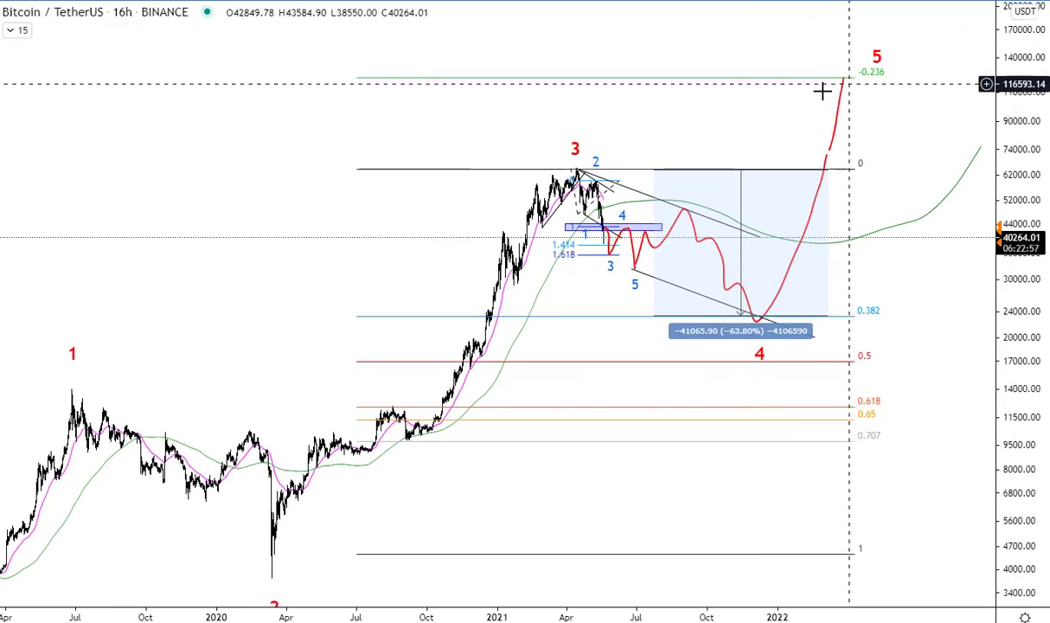
{"action": "left_click_drag", "start_coordinate": [707, 105], "coordinate": [714, 94]}
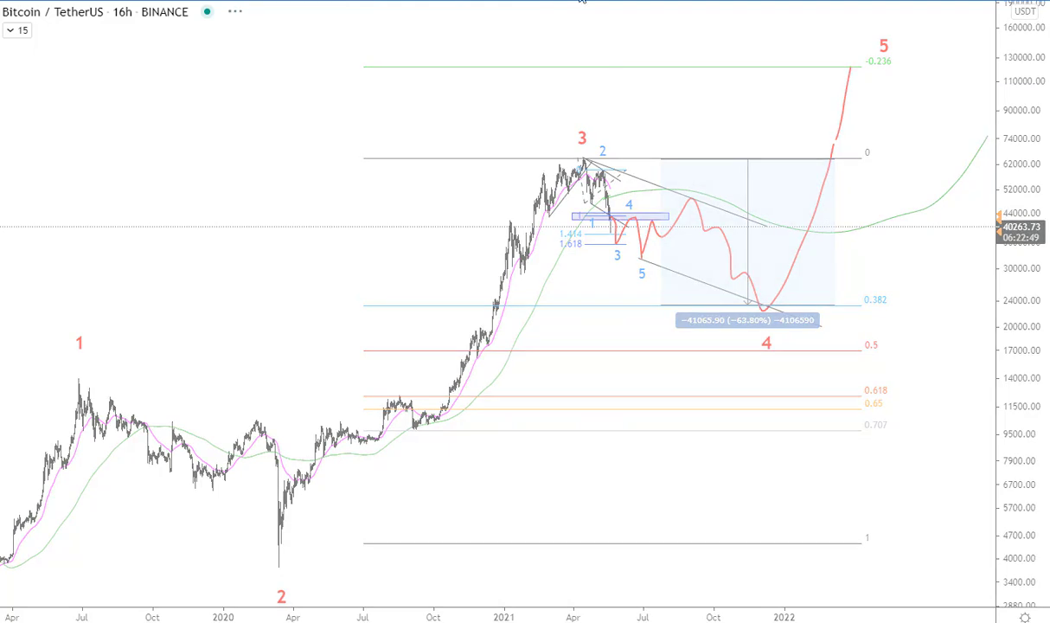
Step: Set the chart interval to 6h and show the projected correction from wave 3 to wave 4
{"action": "double_click", "coordinate": [1017, 553]}
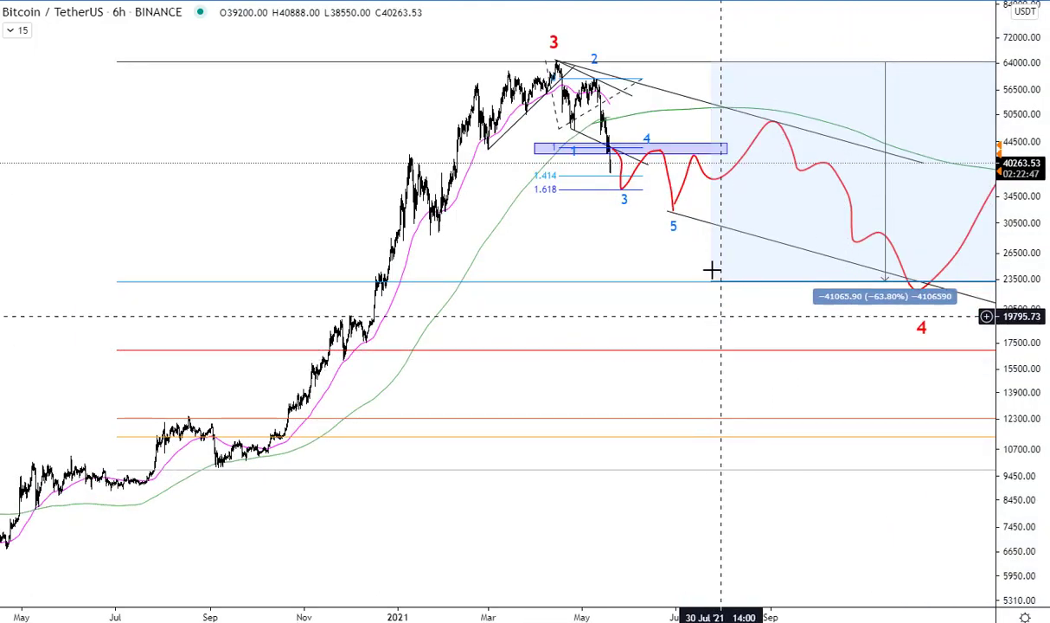
{"action": "left_click_drag", "start_coordinate": [1016, 267], "coordinate": [1016, 220]}
{"action": "left_click_drag", "start_coordinate": [600, 250], "coordinate": [581, 332]}
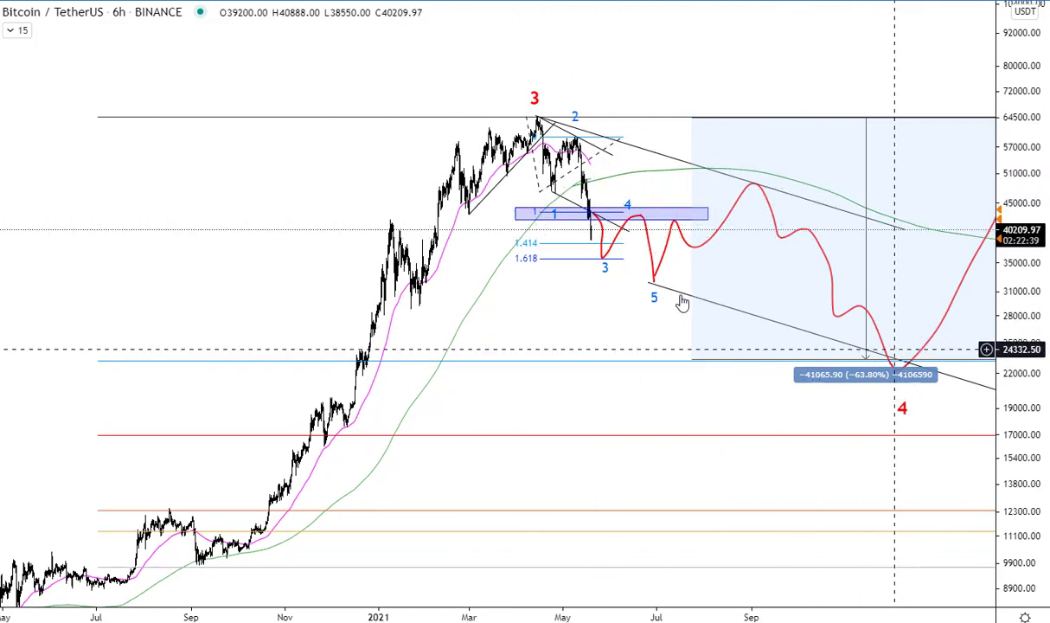
Step: Set the chart interval to 3D and load the BraveNewCoin Liquid Index for Bitcoin (BLX)
{"action": "left_click_drag", "start_coordinate": [581, 304], "coordinate": [584, 288]}
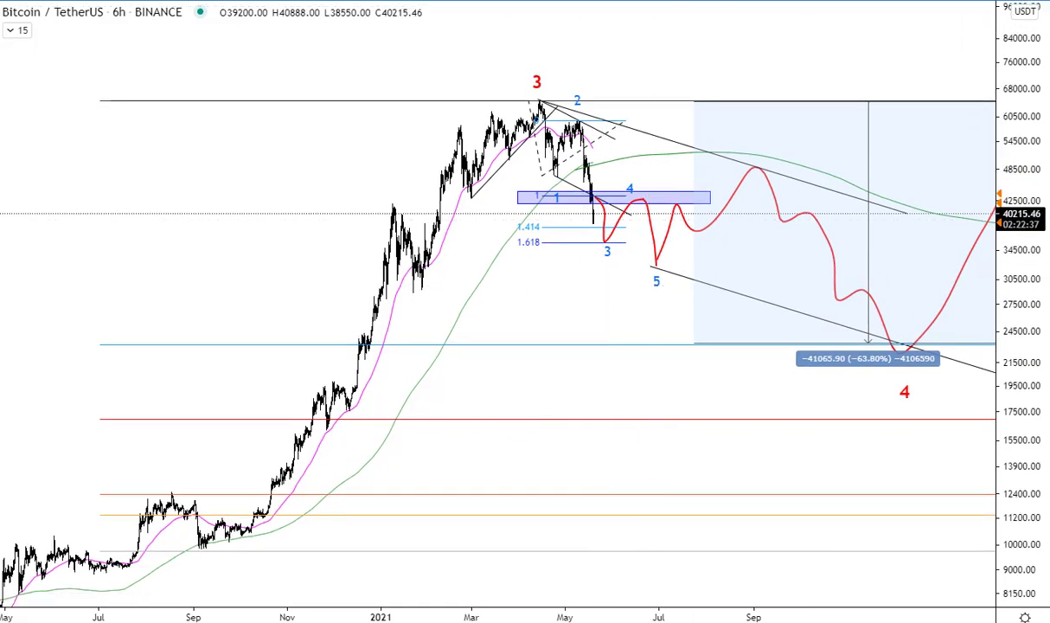
{"action": "type", "text": "3D"}
{"action": "key", "text": "Return"}
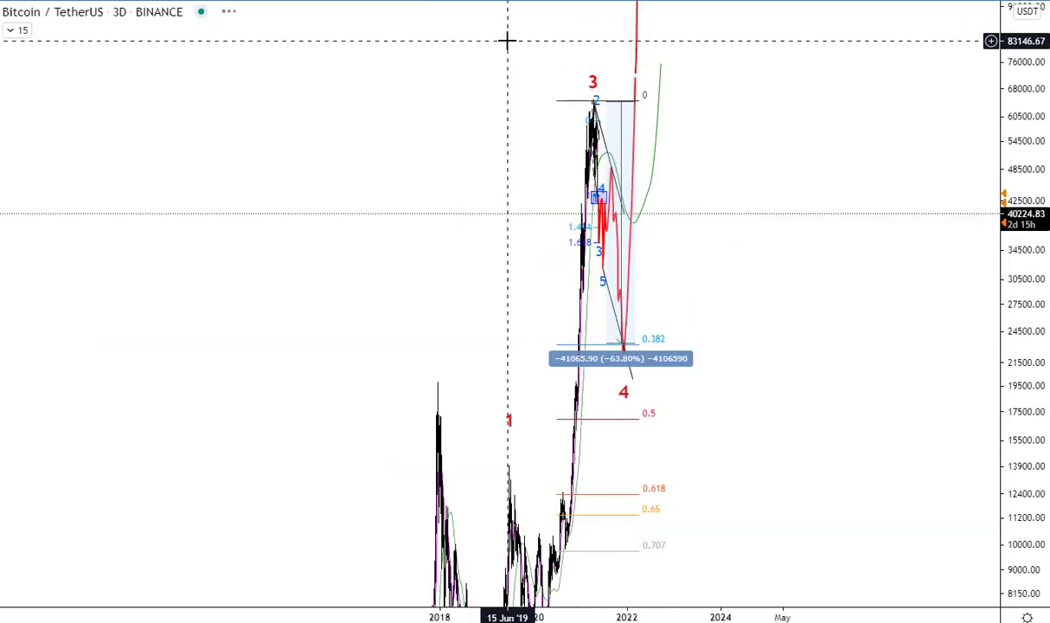
{"action": "type", "text": "BLX"}
{"action": "key", "text": "Escape"}
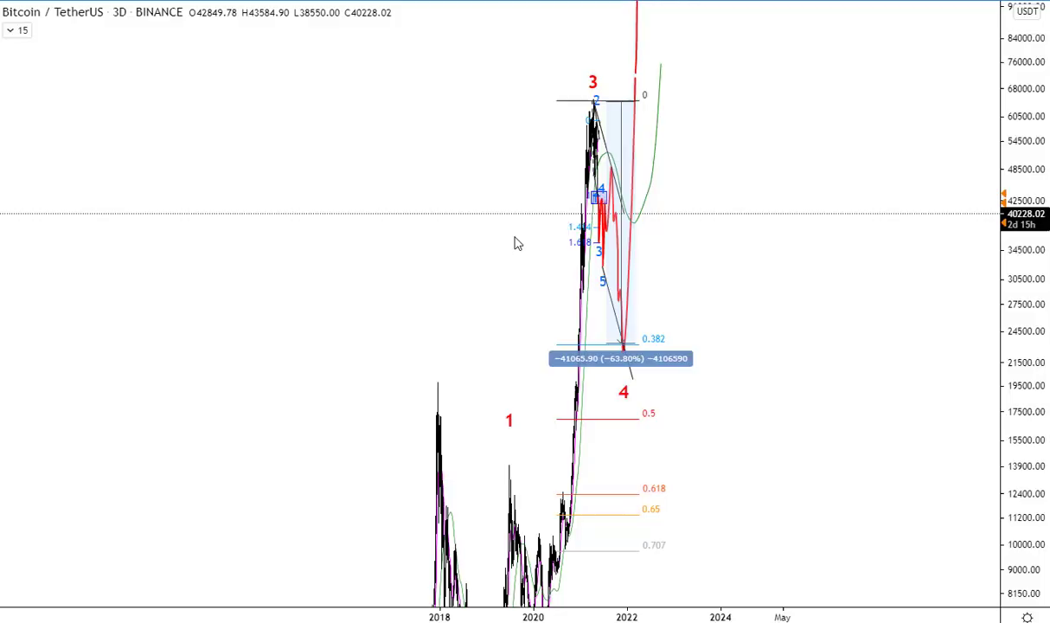
{"action": "scroll", "coordinate": [713, 395], "scroll_direction": "up", "scroll_amount": 3}
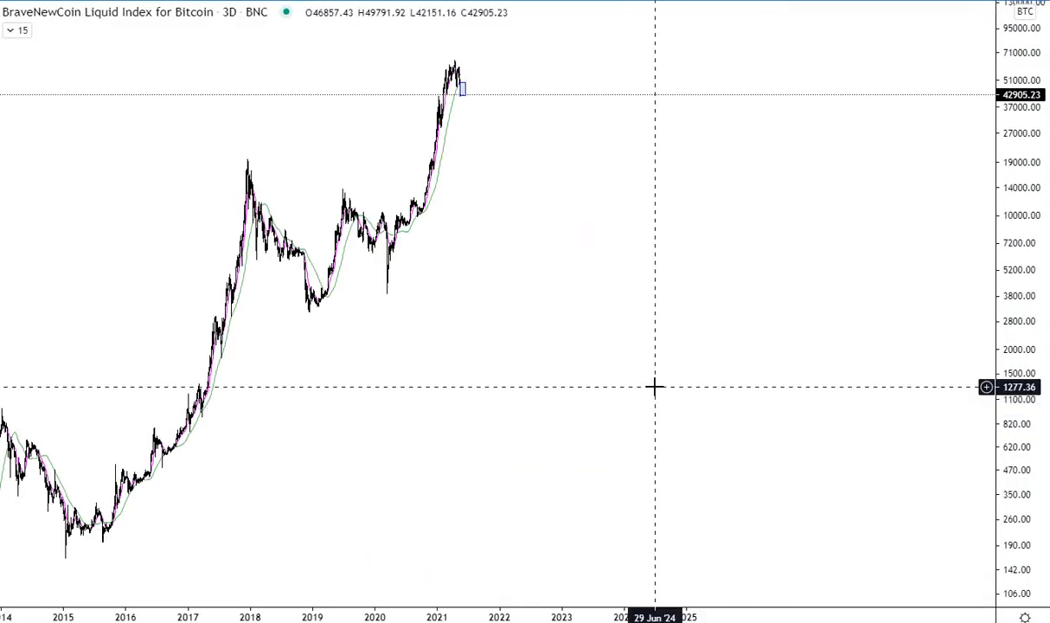
Step: Restore the RSI and volume panes and compare Bitcoin's RSI swings with its price cycles from 2011 to 2021
{"action": "double_click", "coordinate": [655, 386]}
{"action": "left_click_drag", "start_coordinate": [621, 372], "coordinate": [958, 349]}
{"action": "scroll", "coordinate": [943, 345], "scroll_direction": "down", "scroll_amount": 3}
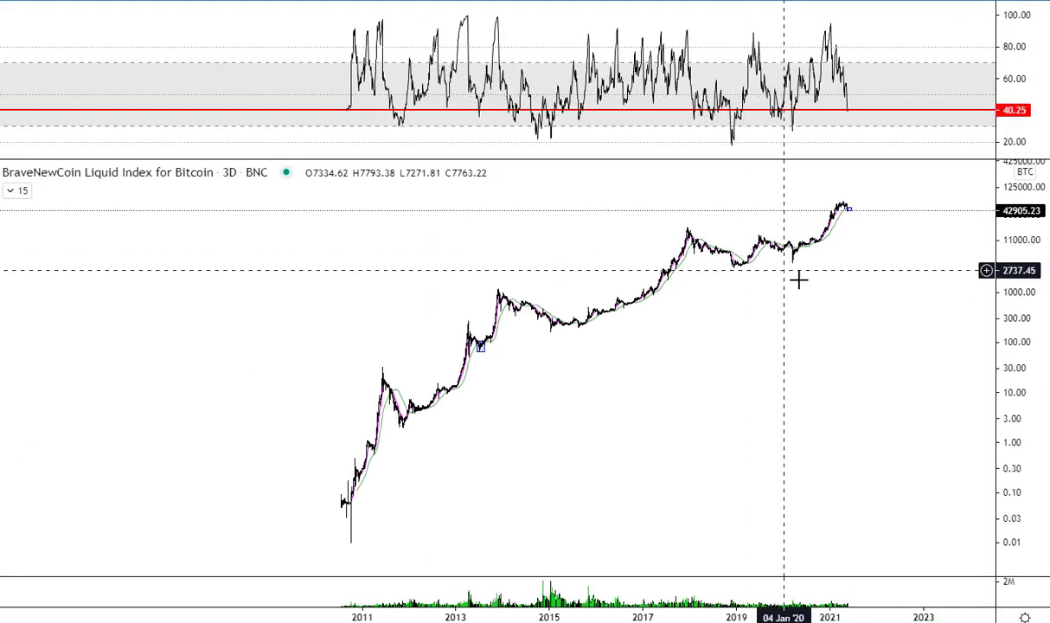
{"action": "scroll", "coordinate": [761, 264], "scroll_direction": "up", "scroll_amount": 2}
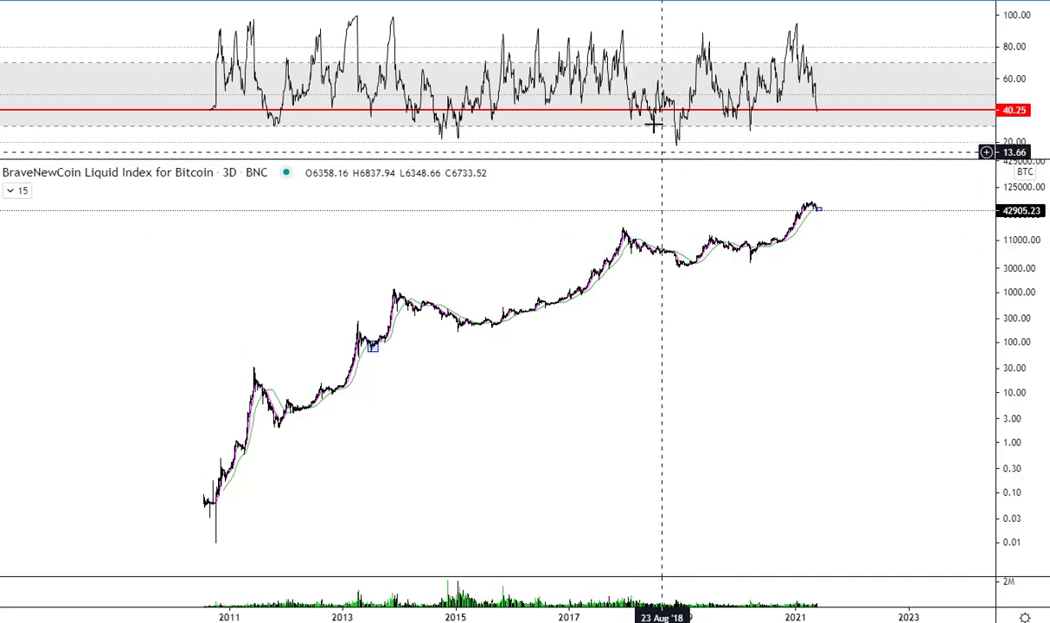
{"action": "left_click_drag", "start_coordinate": [631, 120], "coordinate": [836, 110]}
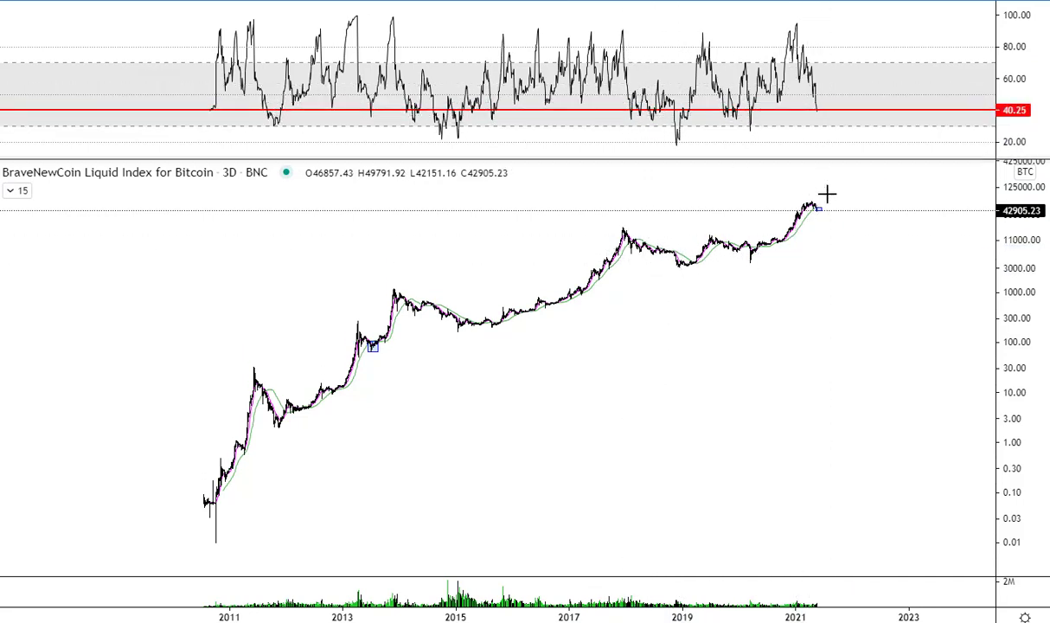
{"action": "scroll", "coordinate": [869, 322], "scroll_direction": "up", "scroll_amount": 2}
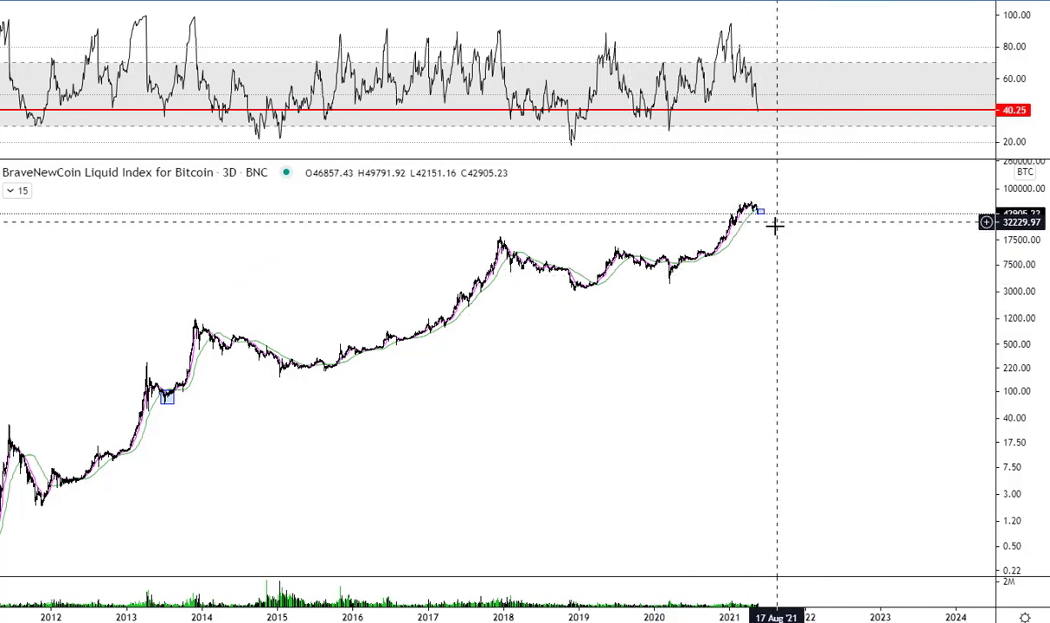
{"action": "scroll", "coordinate": [588, 197], "scroll_direction": "down", "scroll_amount": 2}
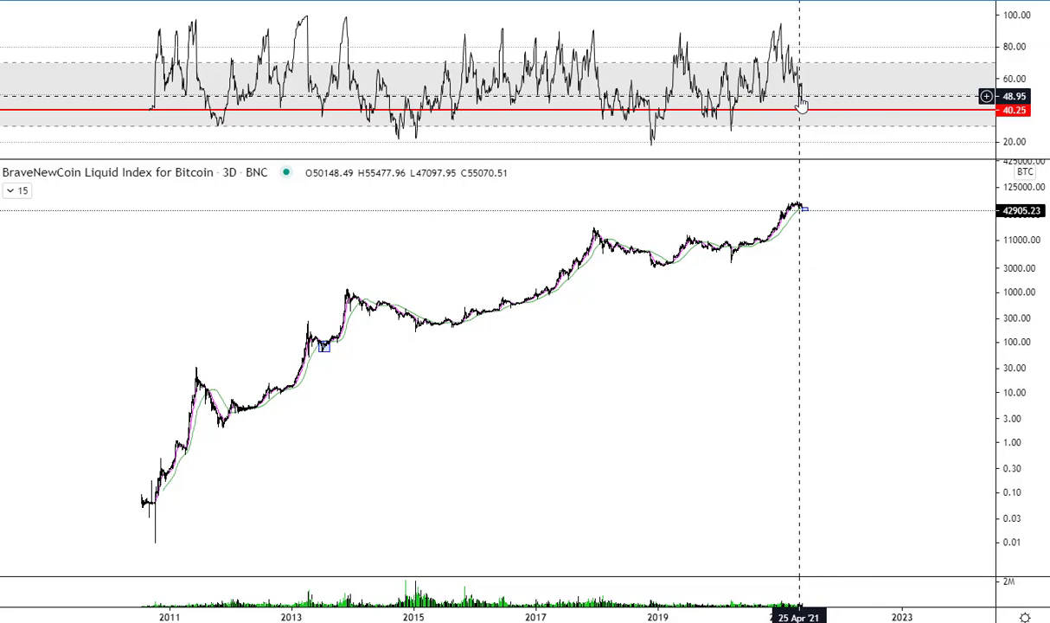
{"action": "scroll", "coordinate": [801, 104], "scroll_direction": "up", "scroll_amount": 3}
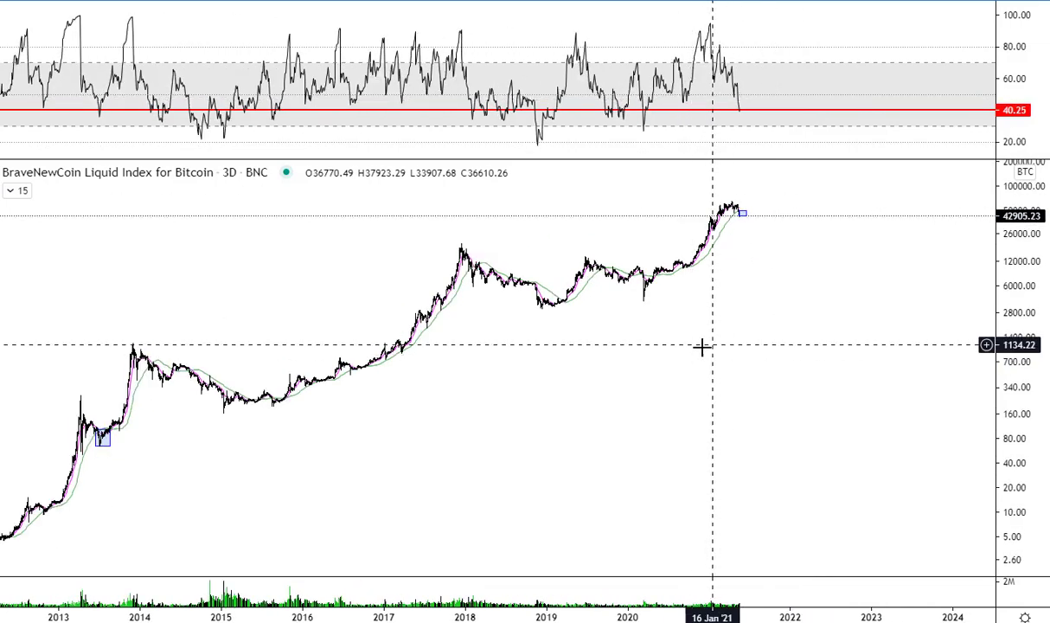
{"action": "scroll", "coordinate": [609, 307], "scroll_direction": "up", "scroll_amount": 5}
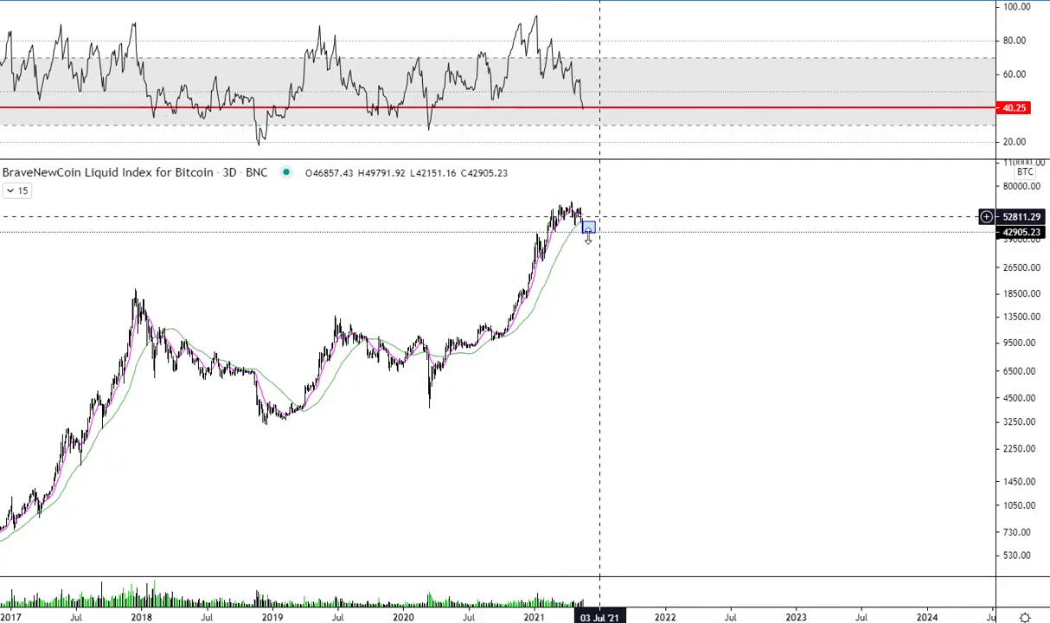
Step: Switch to the Binance BTCUSDT chart and review red waves 1 to 4 with the projected correction to the 0.382 Fib level
{"action": "scroll", "coordinate": [822, 302], "scroll_direction": "down", "scroll_amount": 3}
{"action": "type", "text": "BTCUSDT"}
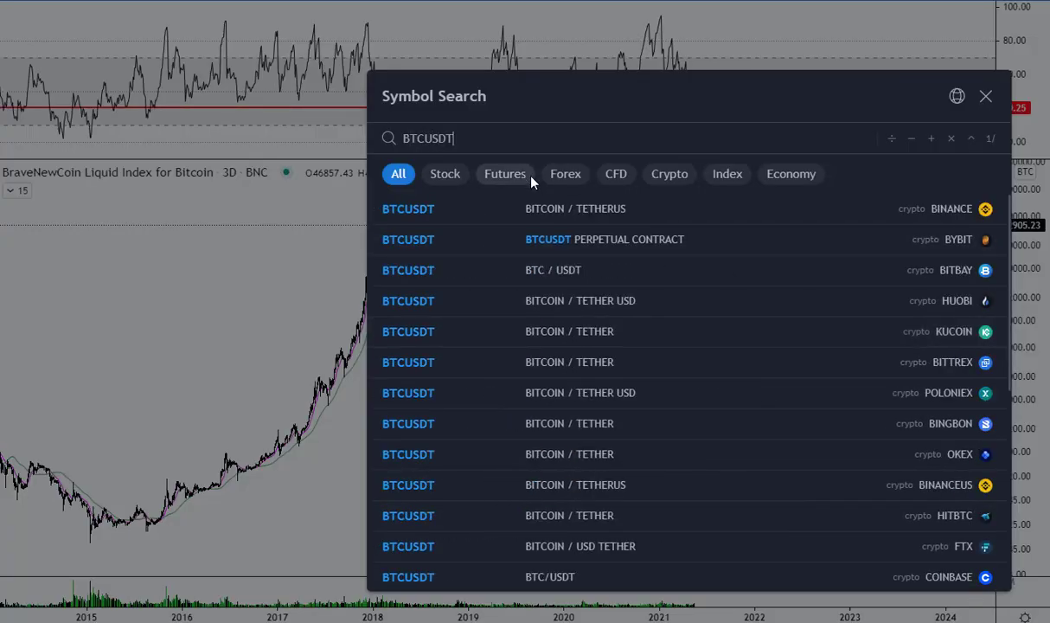
{"action": "key", "text": "Return"}
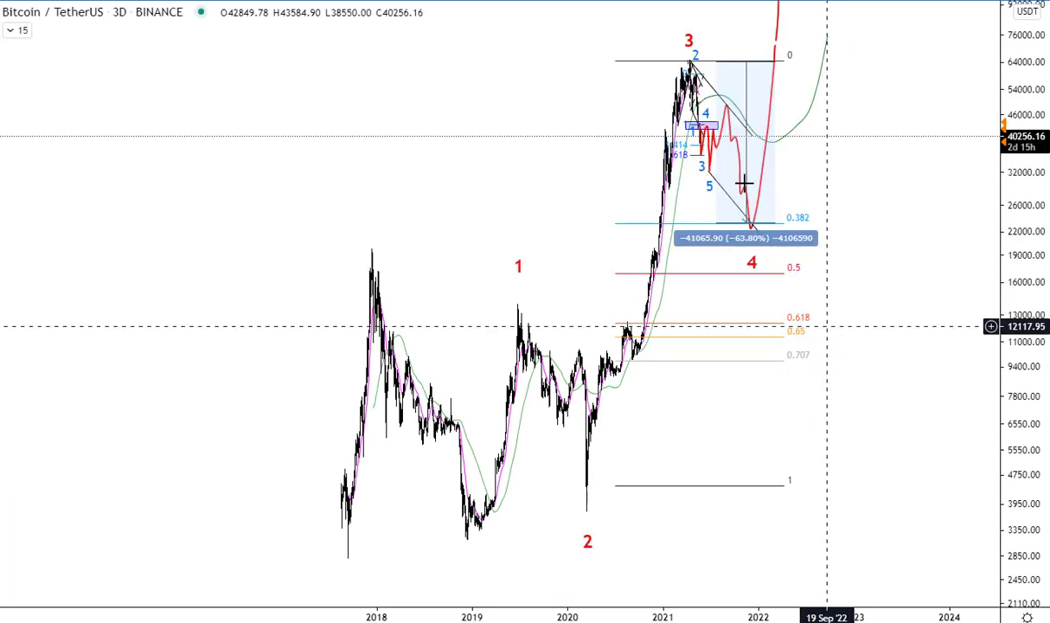
{"action": "scroll", "coordinate": [740, 379], "scroll_direction": "up", "scroll_amount": 3}
{"action": "scroll", "coordinate": [377, 147], "scroll_direction": "up", "scroll_amount": 4}
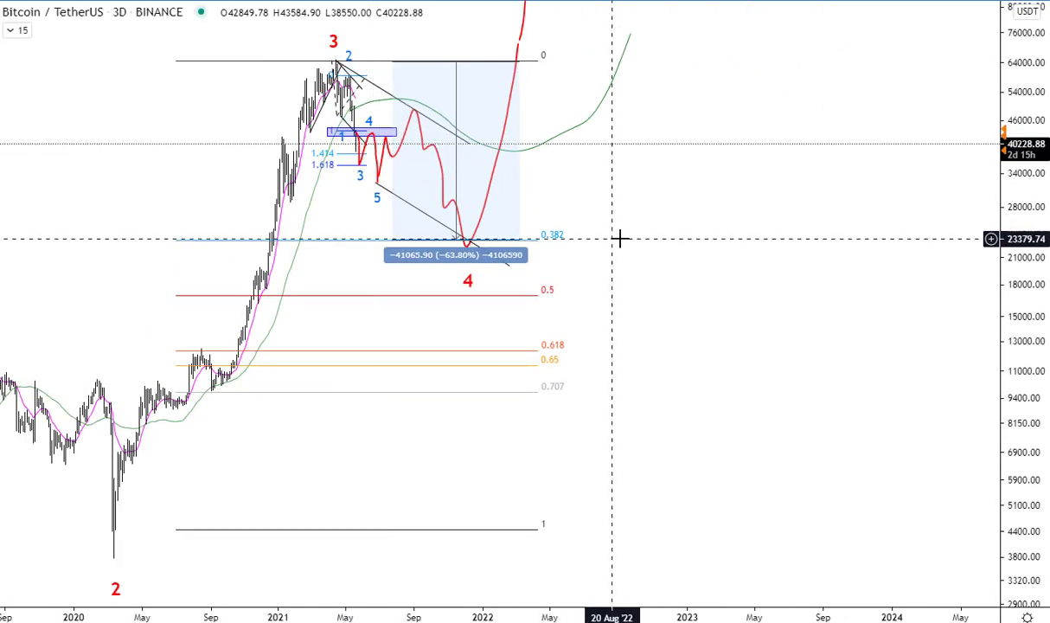
{"action": "left_click_drag", "start_coordinate": [619, 238], "coordinate": [997, 208]}
{"action": "scroll", "coordinate": [825, 248], "scroll_direction": "up", "scroll_amount": 3}
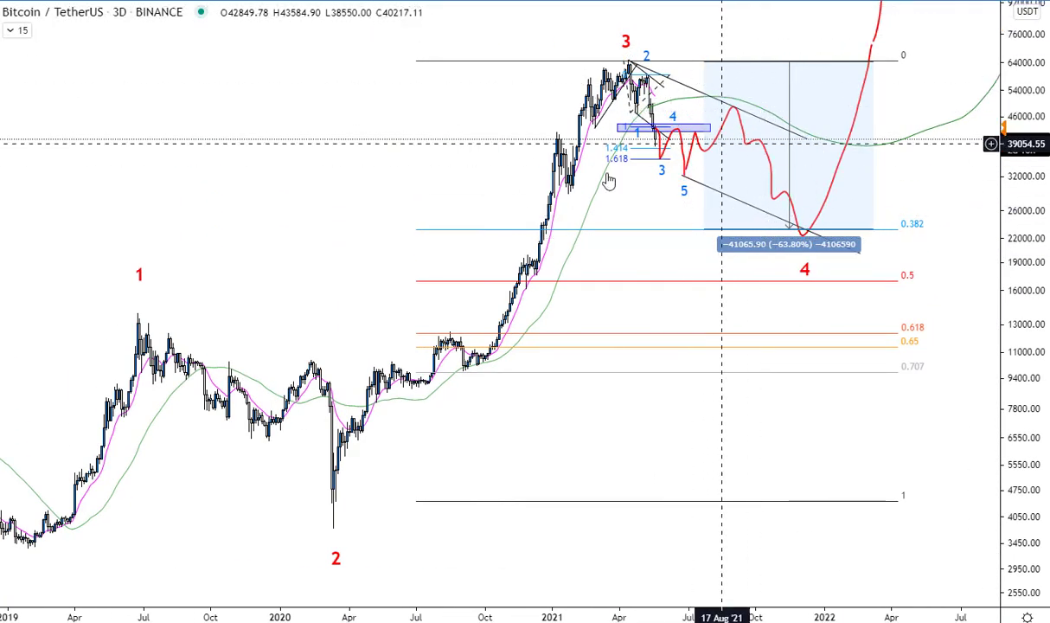
{"action": "scroll", "coordinate": [436, 96], "scroll_direction": "down", "scroll_amount": 2}
{"action": "scroll", "coordinate": [675, 169], "scroll_direction": "down", "scroll_amount": 1}
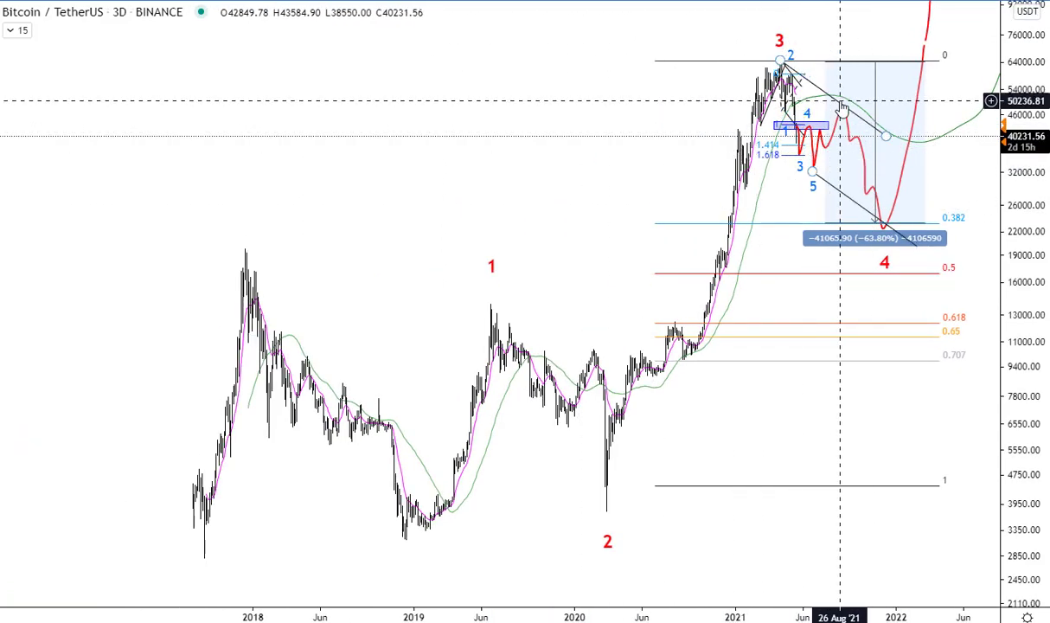
{"action": "scroll", "coordinate": [658, 165], "scroll_direction": "down", "scroll_amount": 1}
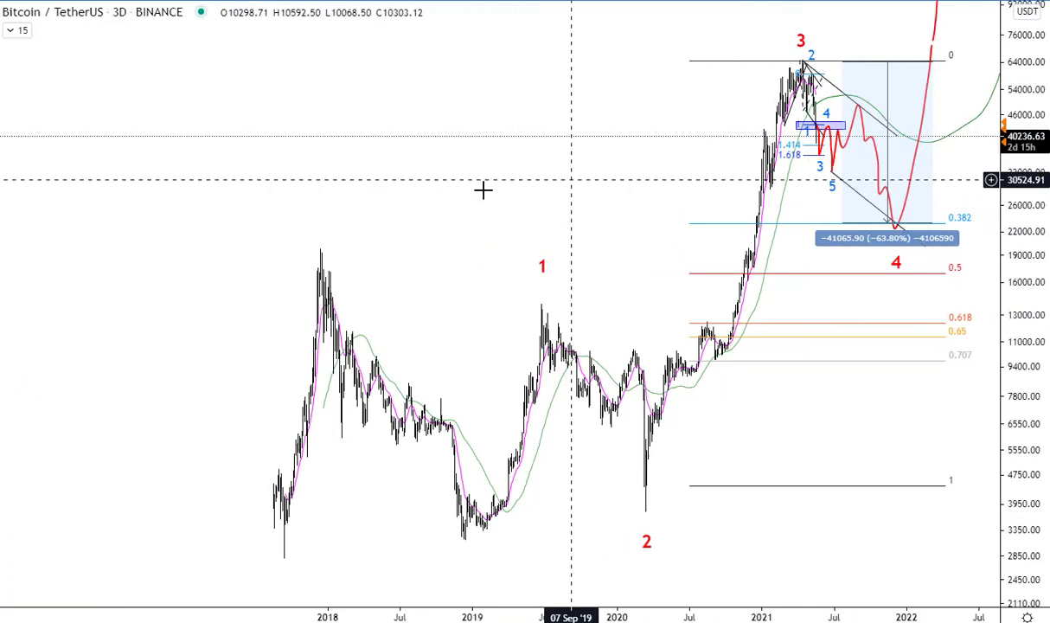
Step: Load the Bitstamp BTCUSD chart and examine its wave i to iv count and the Fib levels around the 2021 correction
{"action": "type", "text": "BTCUSD"}
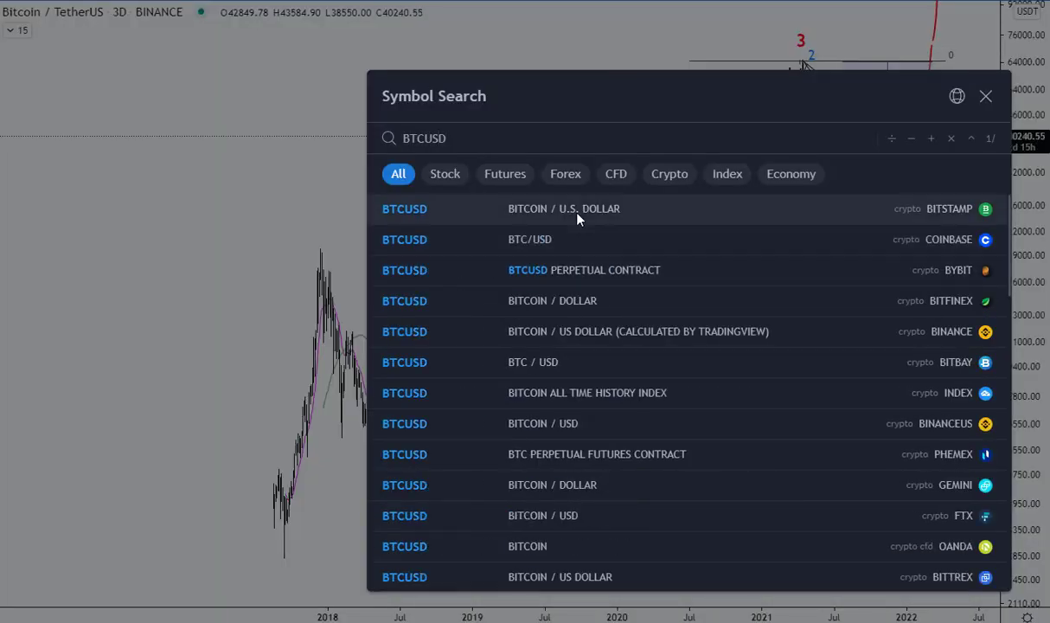
{"action": "left_click", "coordinate": [578, 217]}
{"action": "scroll", "coordinate": [422, 244], "scroll_direction": "down", "scroll_amount": 3}
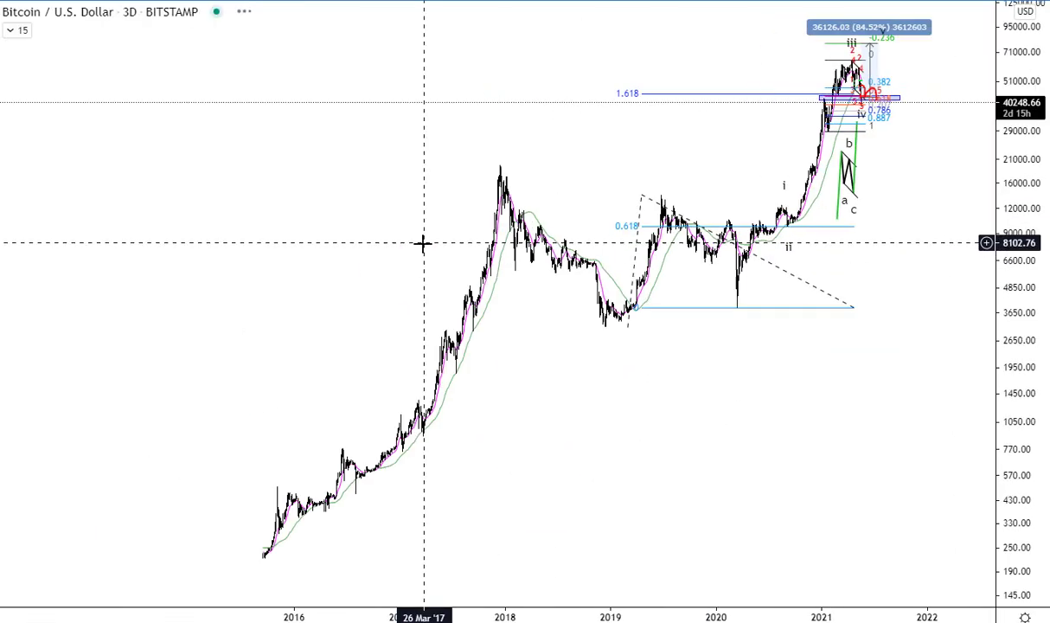
{"action": "scroll", "coordinate": [506, 211], "scroll_direction": "up", "scroll_amount": 2}
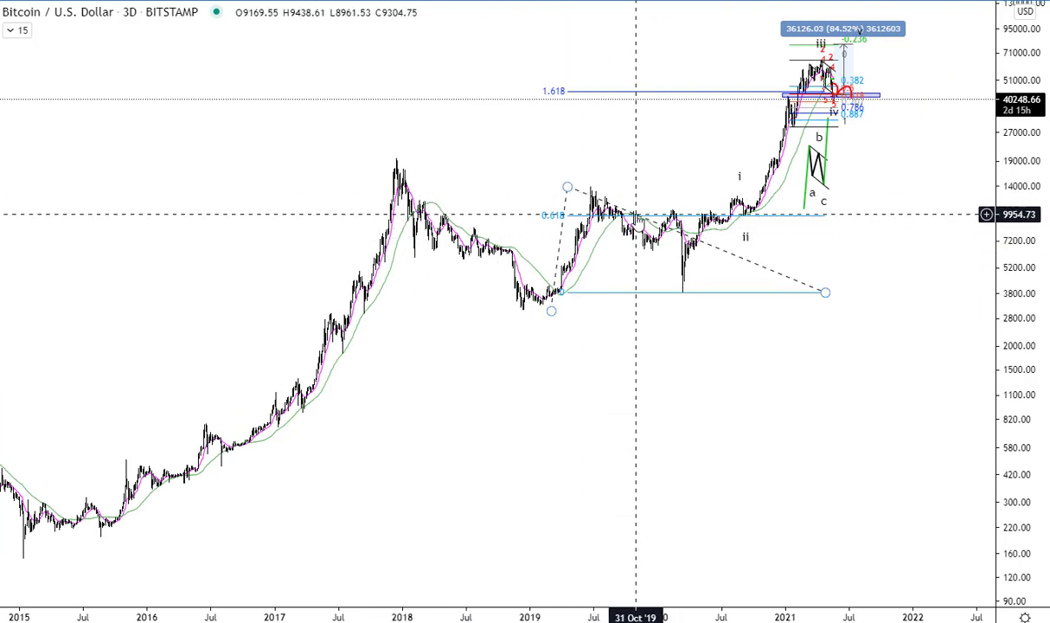
{"action": "scroll", "coordinate": [461, 381], "scroll_direction": "down", "scroll_amount": 4}
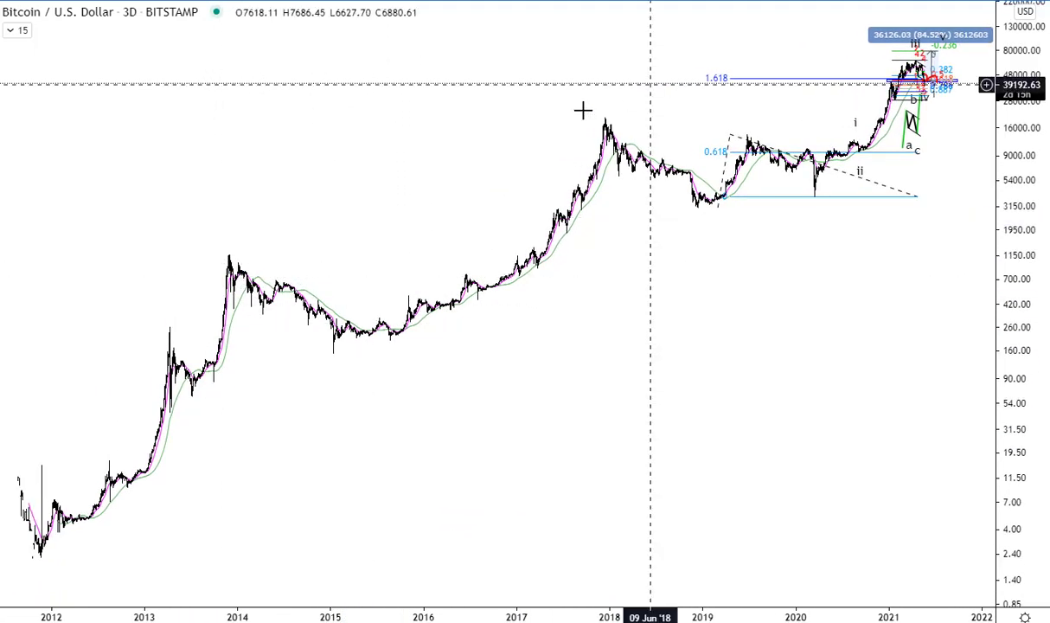
{"action": "scroll", "coordinate": [803, 141], "scroll_direction": "up", "scroll_amount": 4}
{"action": "scroll", "coordinate": [802, 141], "scroll_direction": "up", "scroll_amount": 2}
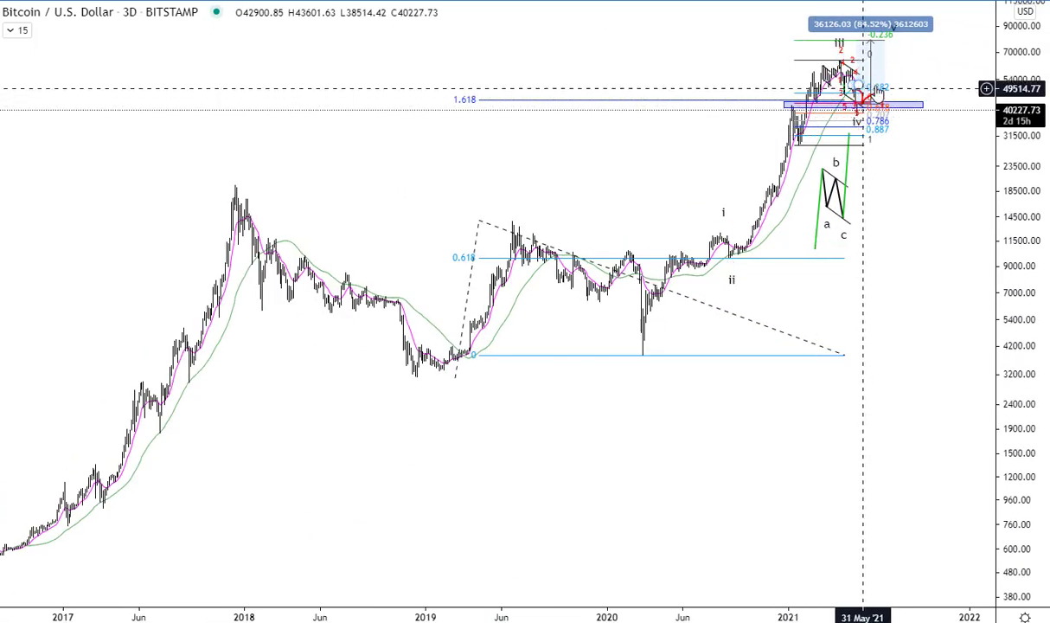
{"action": "scroll", "coordinate": [884, 126], "scroll_direction": "up", "scroll_amount": 4}
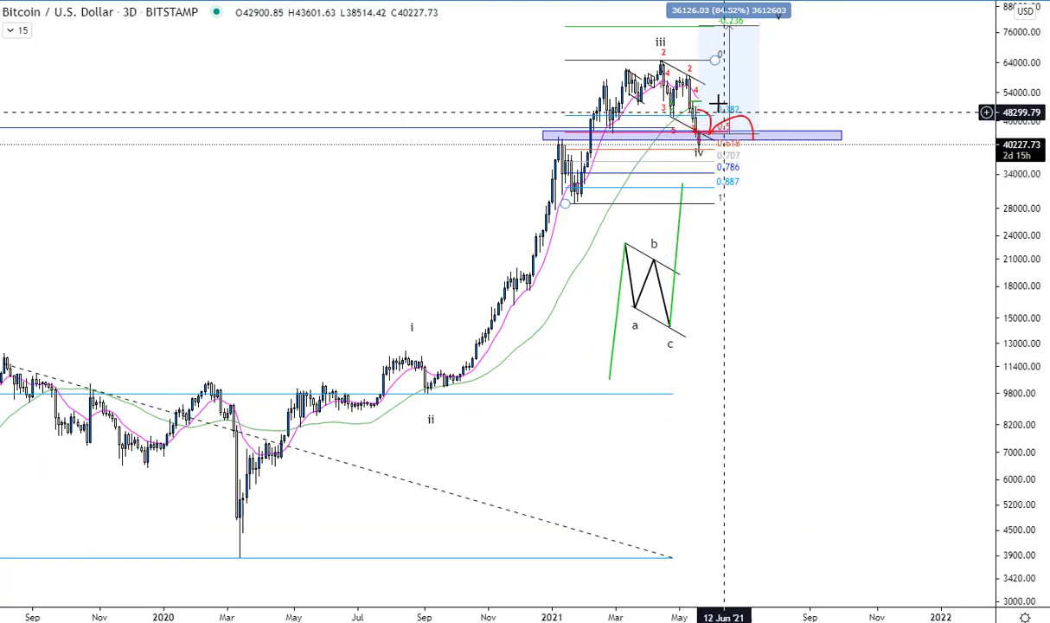
Step: Mark the mid-2013 pullback low on the Bitstamp chart with a rectangle from about 101.40 down to 62.96
{"action": "scroll", "coordinate": [375, 435], "scroll_direction": "down", "scroll_amount": 15}
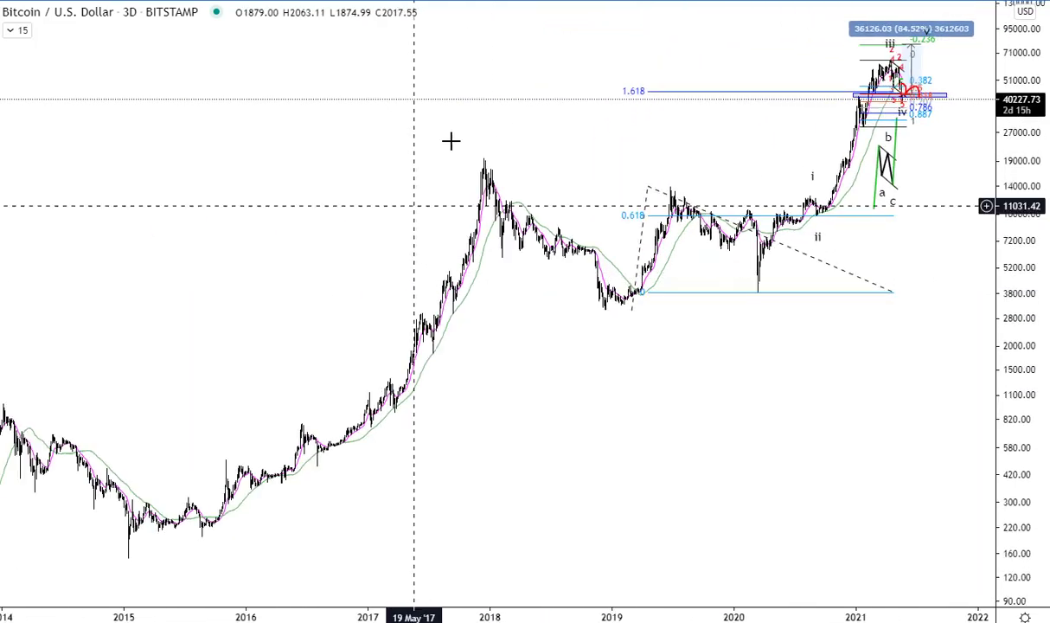
{"action": "scroll", "coordinate": [288, 220], "scroll_direction": "up", "scroll_amount": 10}
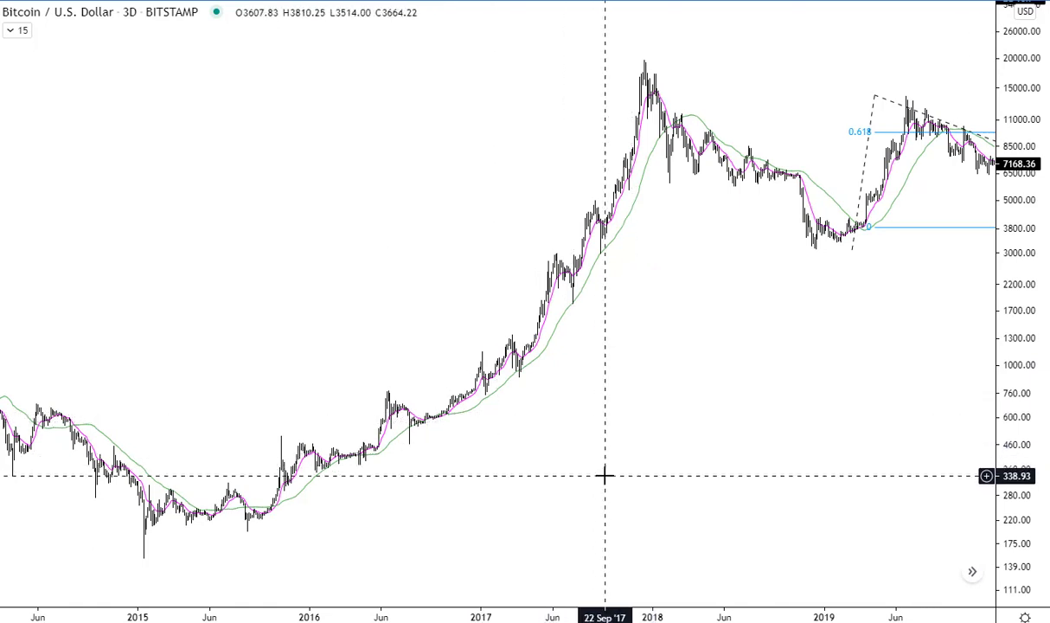
{"action": "scroll", "coordinate": [604, 475], "scroll_direction": "down", "scroll_amount": 6}
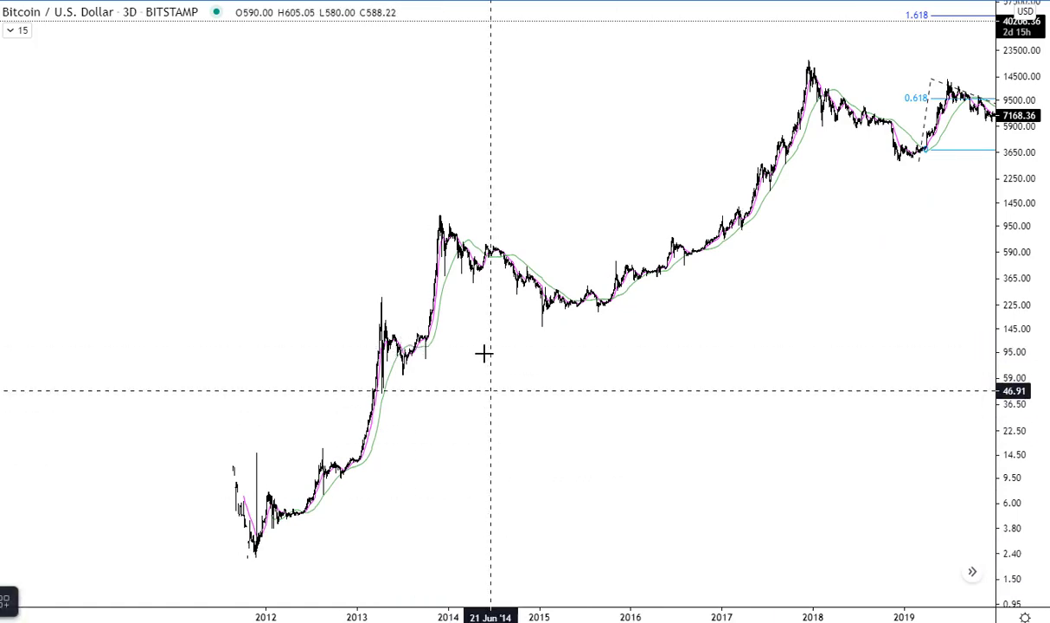
{"action": "left_click", "coordinate": [404, 348]}
{"action": "left_click", "coordinate": [424, 373]}
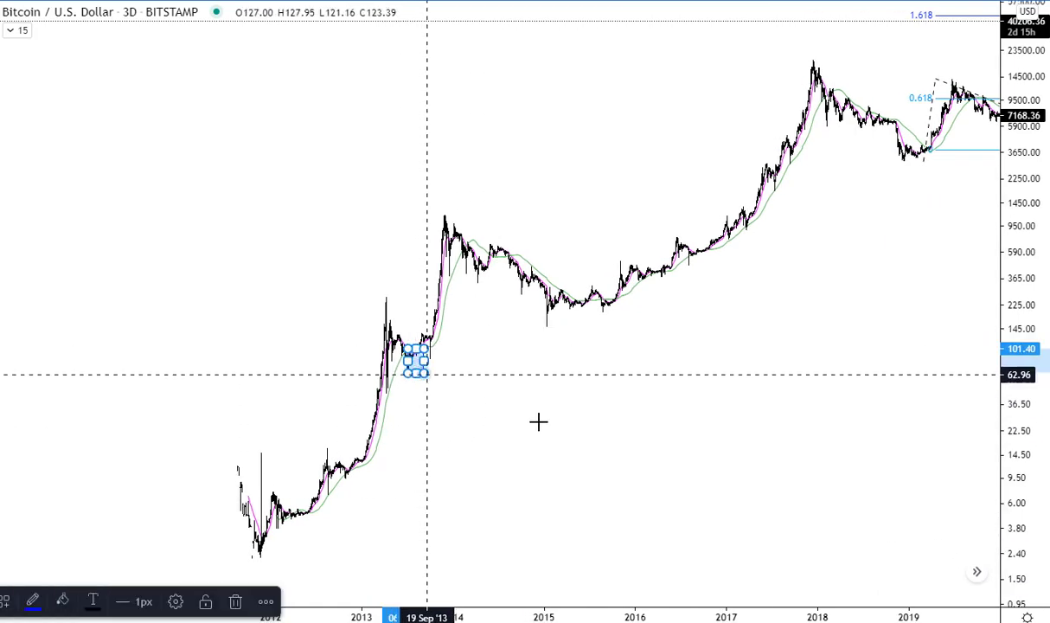
{"action": "left_click", "coordinate": [538, 421]}
Step: Search for BLX and load the BraveNewCoin Liquid Index for Bitcoin from BNC
{"action": "type", "text": "BTC"}
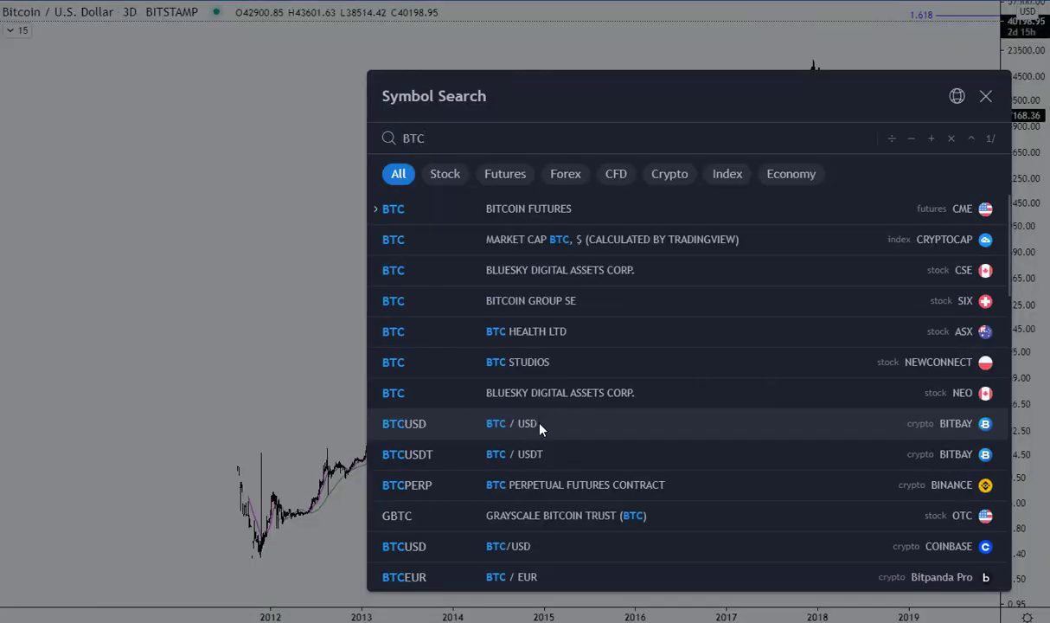
{"action": "key", "text": "BackSpace"}
{"action": "key", "text": "BackSpace"}
{"action": "type", "text": "LX"}
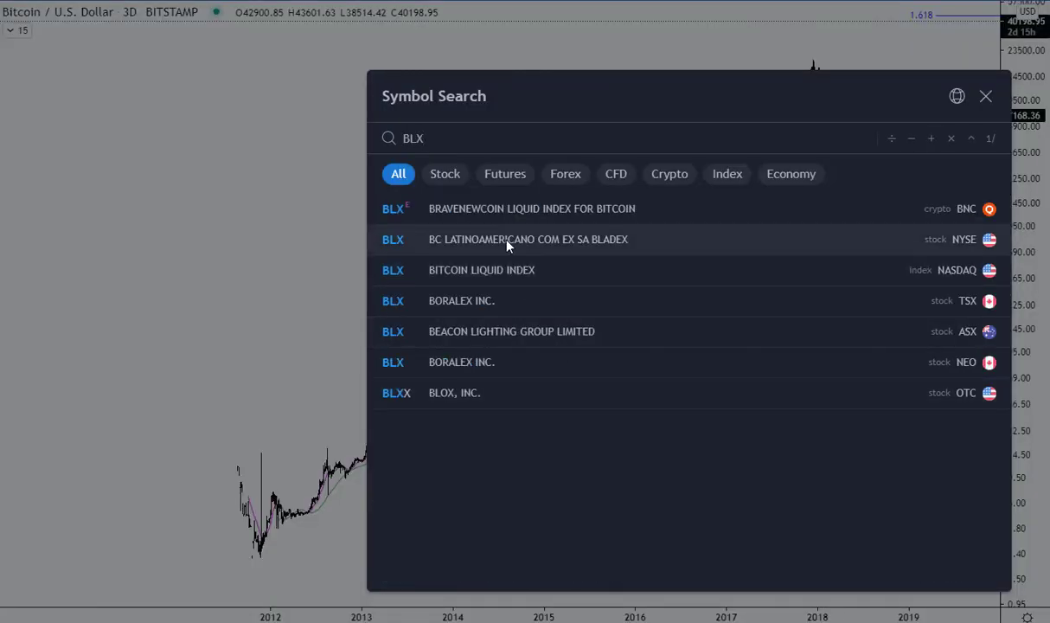
{"action": "left_click", "coordinate": [475, 210]}
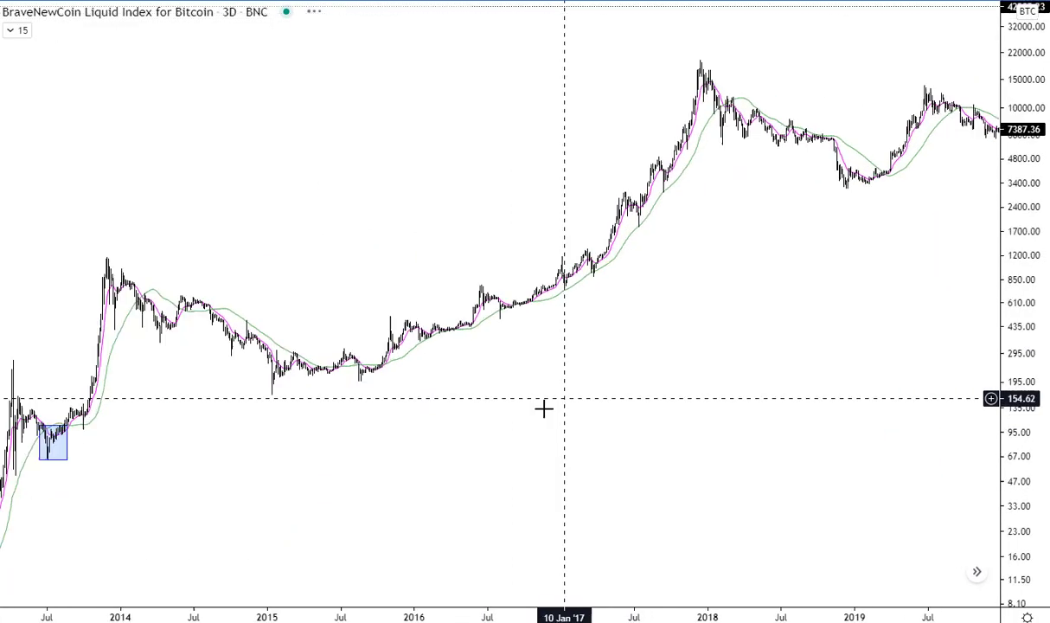
Step: Measure the percentage drop from the early 2013 peak, and the drop from the 2021 high to the current price area
{"action": "scroll", "coordinate": [543, 408], "scroll_direction": "down", "scroll_amount": 3}
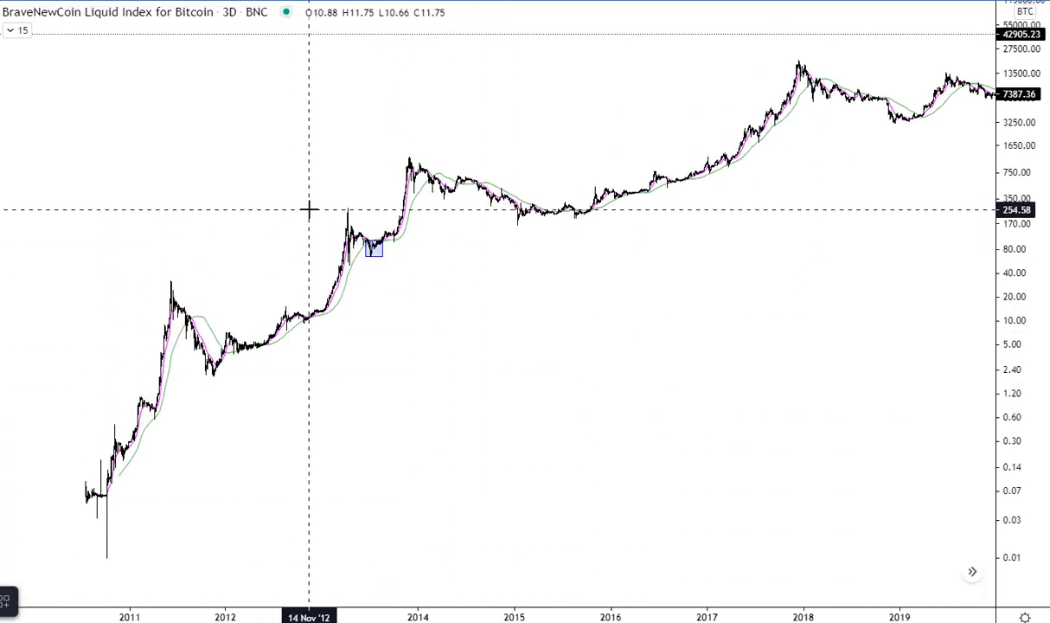
{"action": "left_click_drag", "start_coordinate": [319, 207], "coordinate": [363, 265]}
{"action": "key", "text": "Escape"}
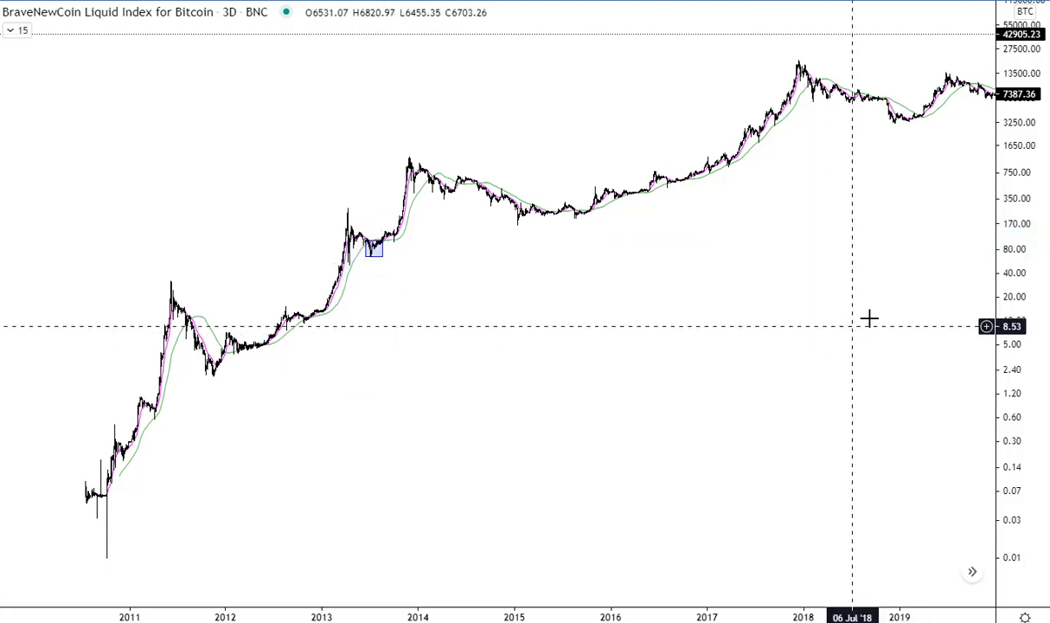
{"action": "left_click_drag", "start_coordinate": [866, 319], "coordinate": [325, 315]}
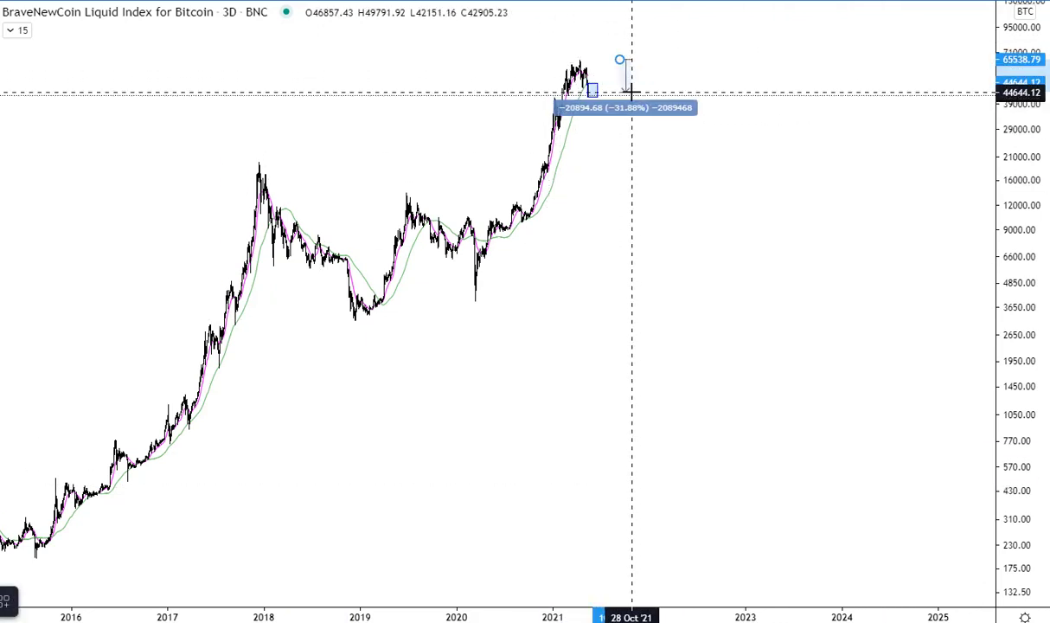
{"action": "scroll", "coordinate": [635, 94], "scroll_direction": "down", "scroll_amount": 10}
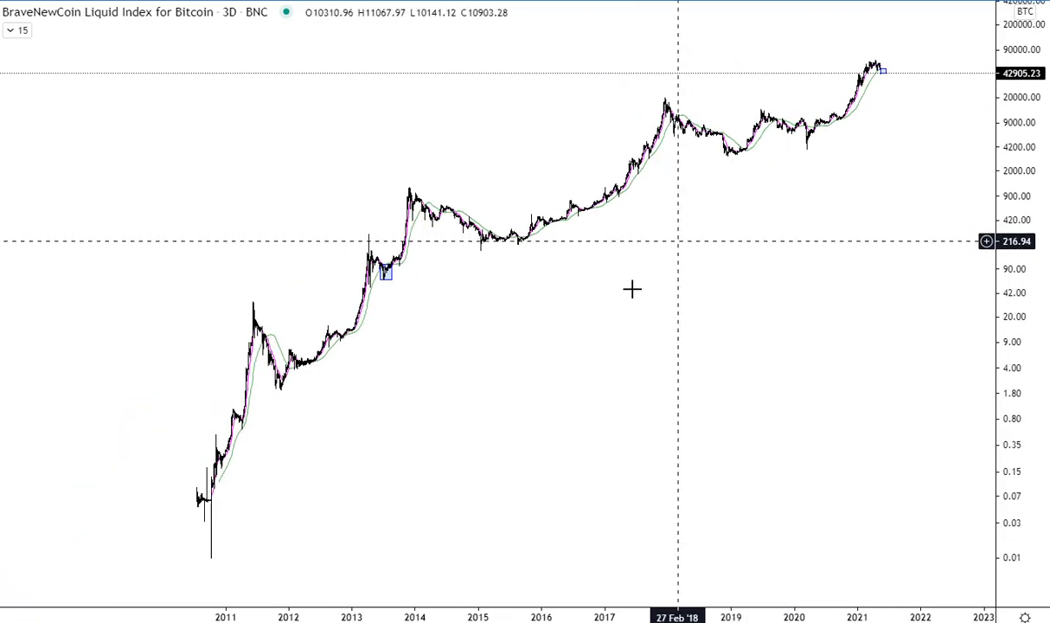
Step: Search for BTCUSDT and load the Binance Bitcoin / TetherUS chart
{"action": "scroll", "coordinate": [683, 423], "scroll_direction": "up", "scroll_amount": 3}
{"action": "type", "text": "BTCUSDT"}
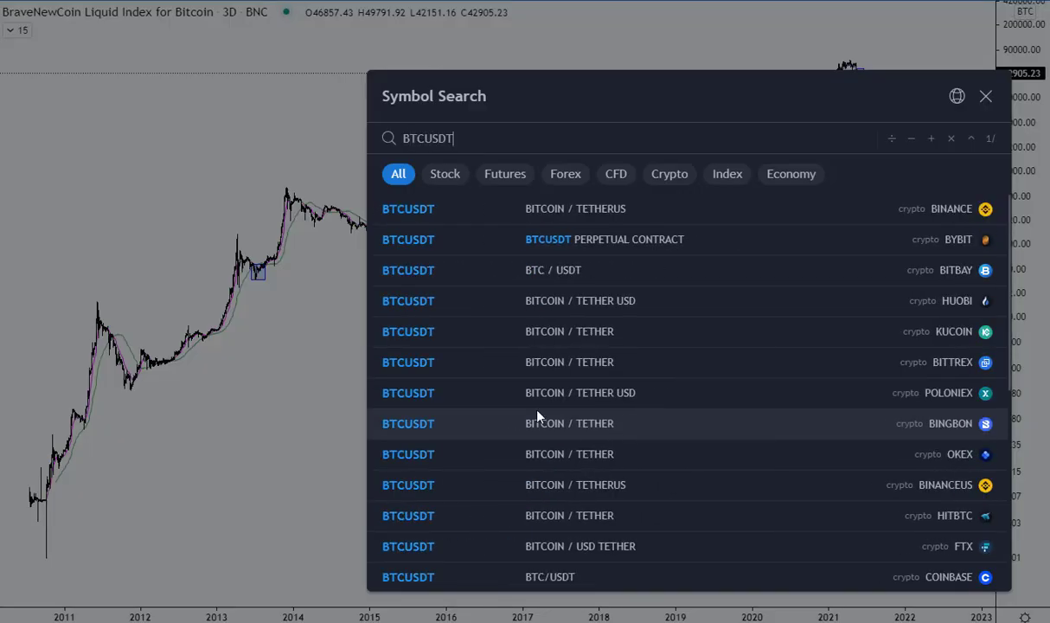
{"action": "left_click", "coordinate": [483, 209]}
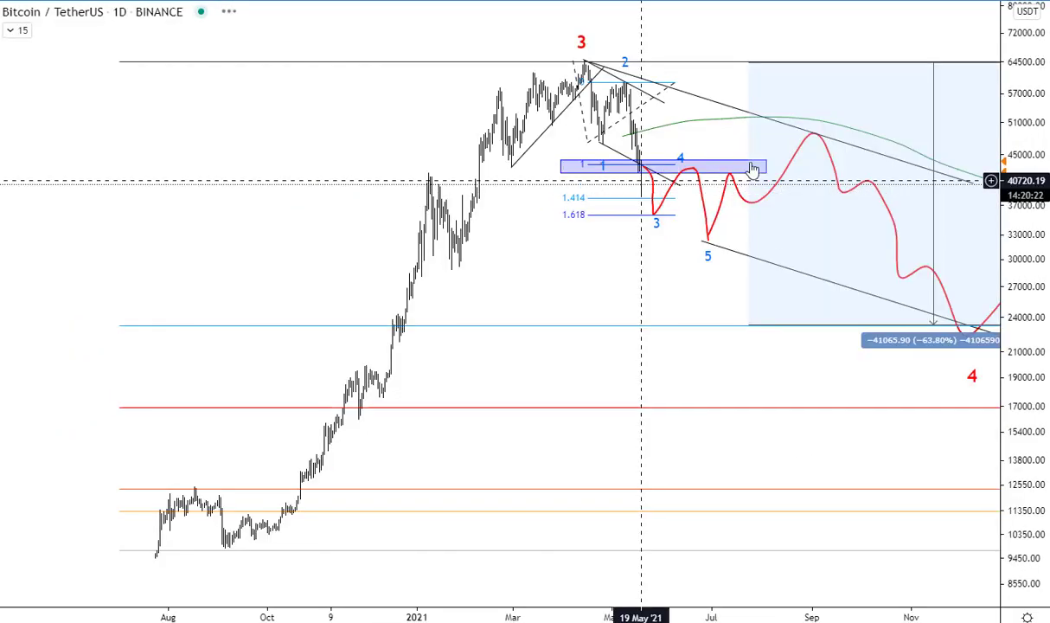
Step: Examine the 2-hour decline from wave 3 through the blue support zone and the 1.414 and 1.618 Fib extension levels
{"action": "scroll", "coordinate": [651, 192], "scroll_direction": "up", "scroll_amount": 3}
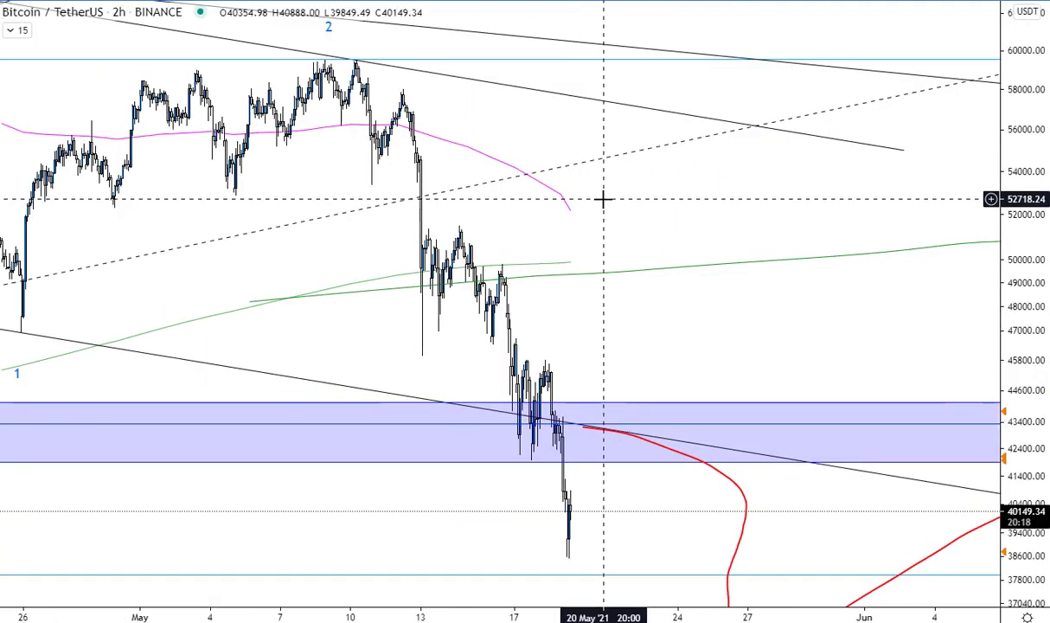
{"action": "scroll", "coordinate": [692, 448], "scroll_direction": "up", "scroll_amount": 3}
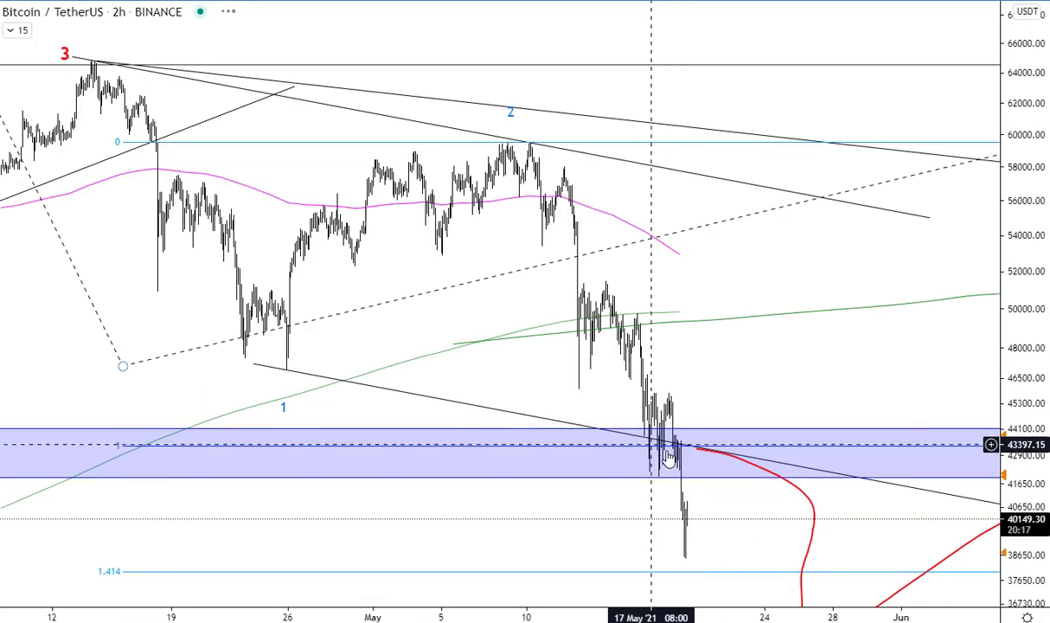
{"action": "scroll", "coordinate": [683, 448], "scroll_direction": "down", "scroll_amount": 3}
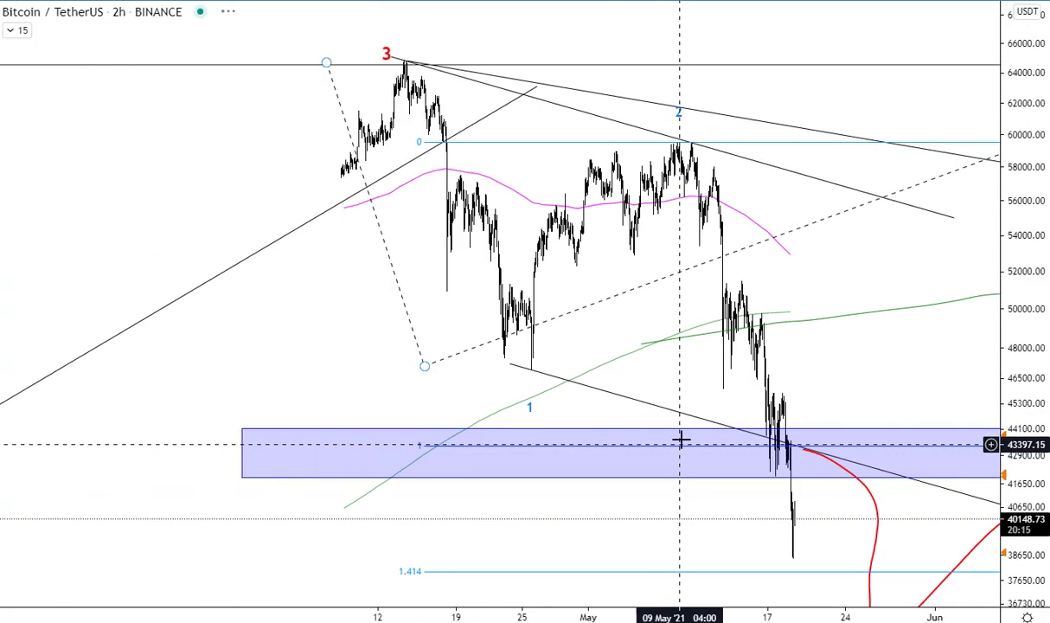
{"action": "left_click", "coordinate": [784, 343]}
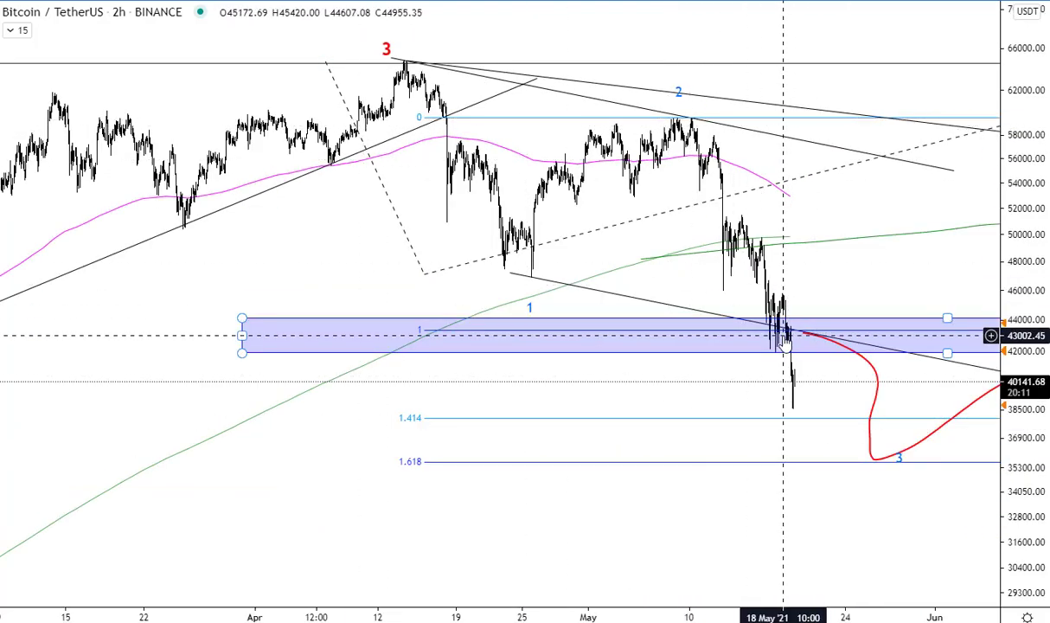
{"action": "scroll", "coordinate": [804, 290], "scroll_direction": "down", "scroll_amount": 3}
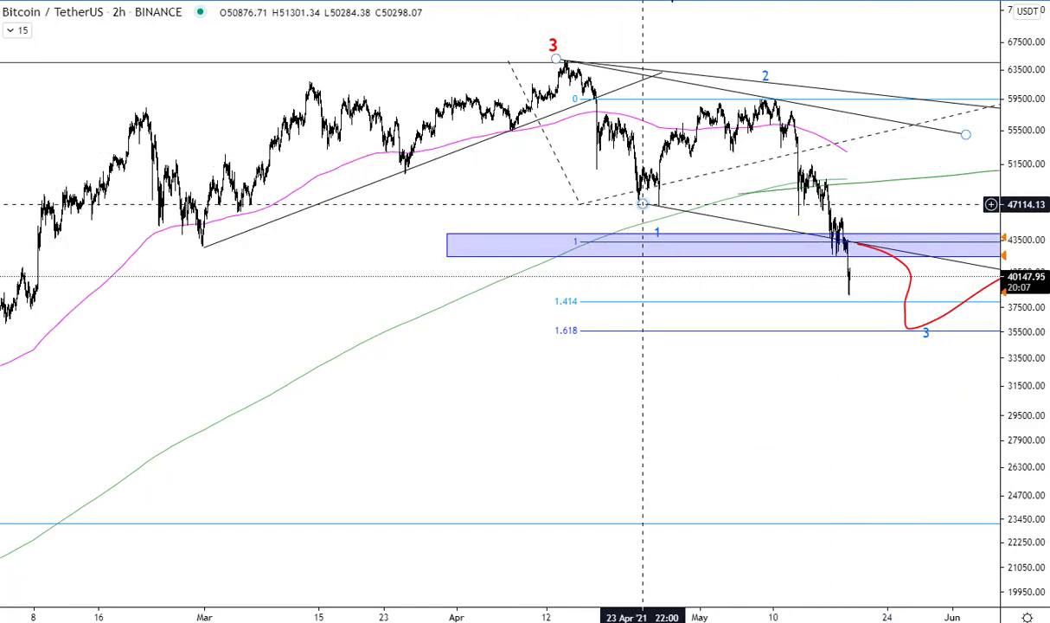
Step: Switch the chart to the 15-minute interval and start a bar replay from about 16 April 2021
{"action": "type", "text": "15"}
{"action": "key", "text": "Return"}
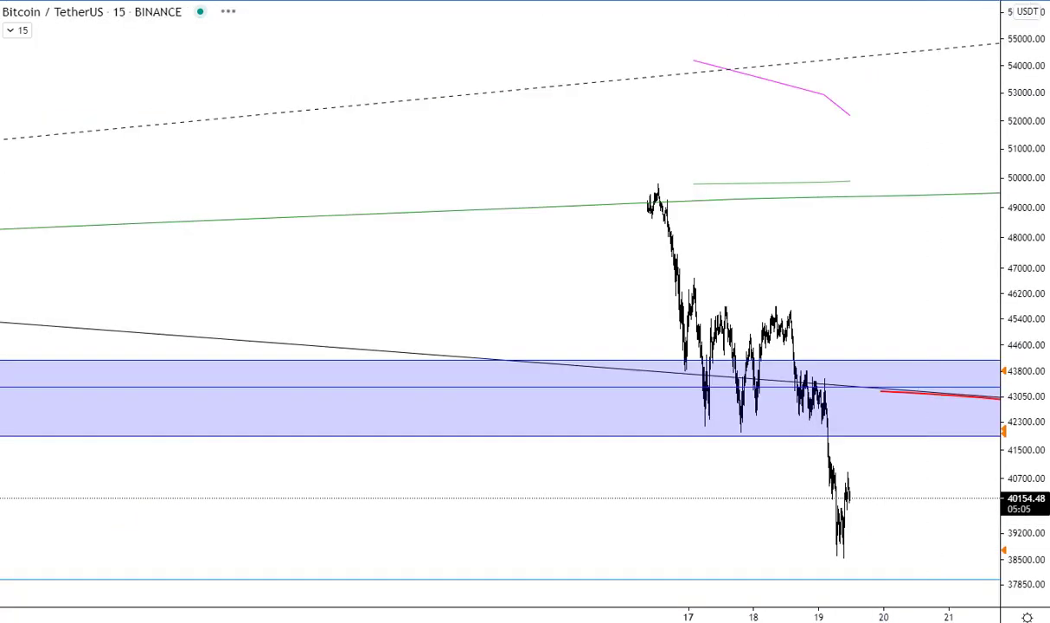
{"action": "left_click", "coordinate": [699, 2]}
{"action": "scroll", "coordinate": [234, 99], "scroll_direction": "down", "scroll_amount": 3}
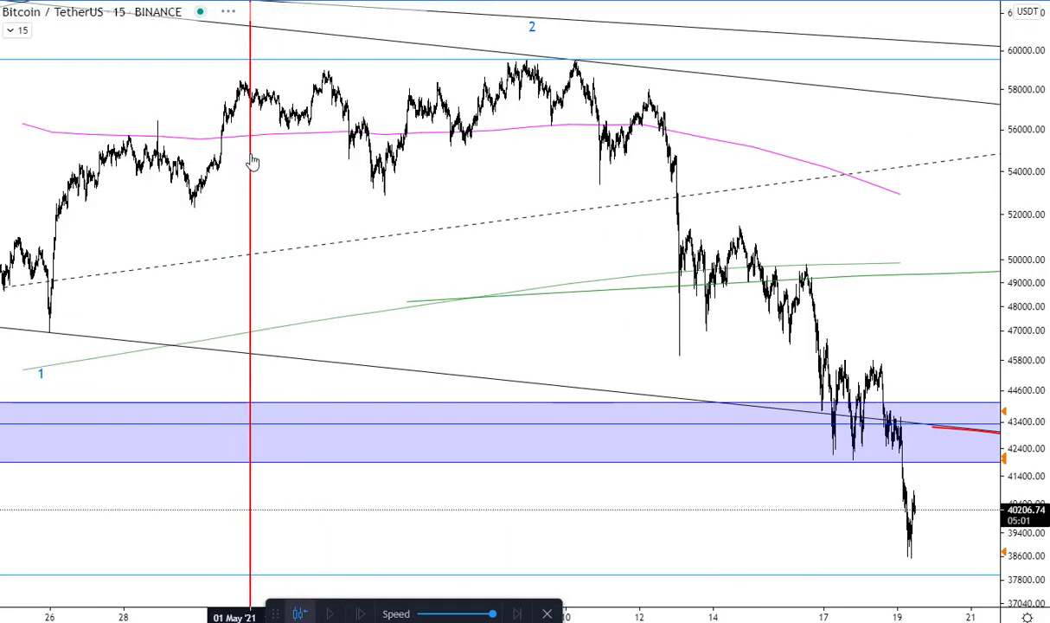
{"action": "left_click", "coordinate": [106, 128]}
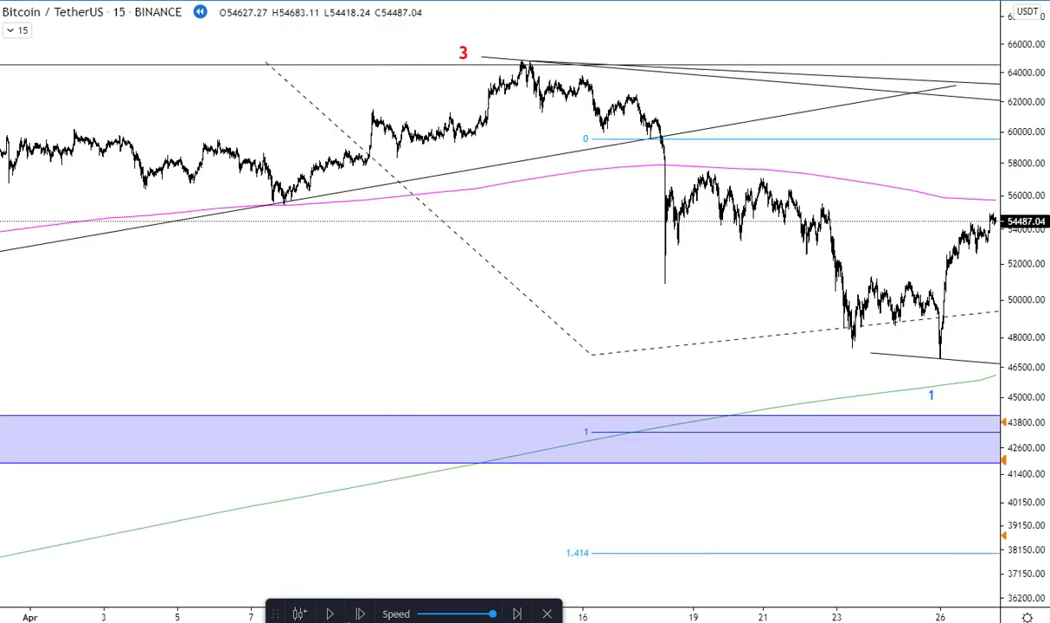
{"action": "left_click", "coordinate": [596, 172]}
Step: Draw a Fib retracement from the early-April low at 55519.56 up to the wave 3 high at 64849.07
{"action": "scroll", "coordinate": [802, 218], "scroll_direction": "up", "scroll_amount": 3}
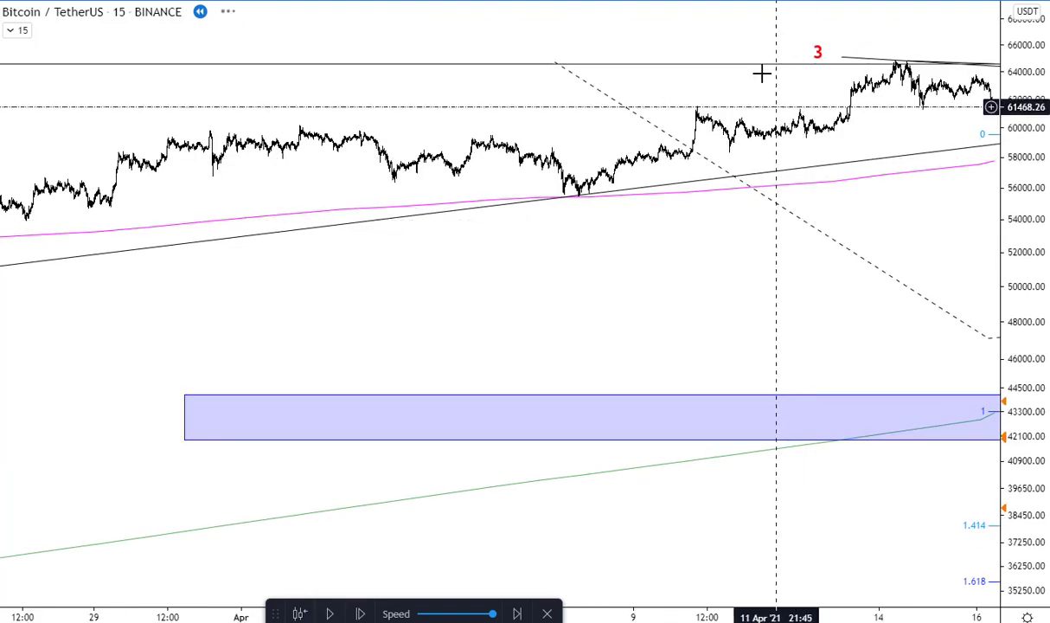
{"action": "left_click_drag", "start_coordinate": [1020, 337], "coordinate": [962, 117]}
{"action": "left_click_drag", "start_coordinate": [809, 249], "coordinate": [414, 563]}
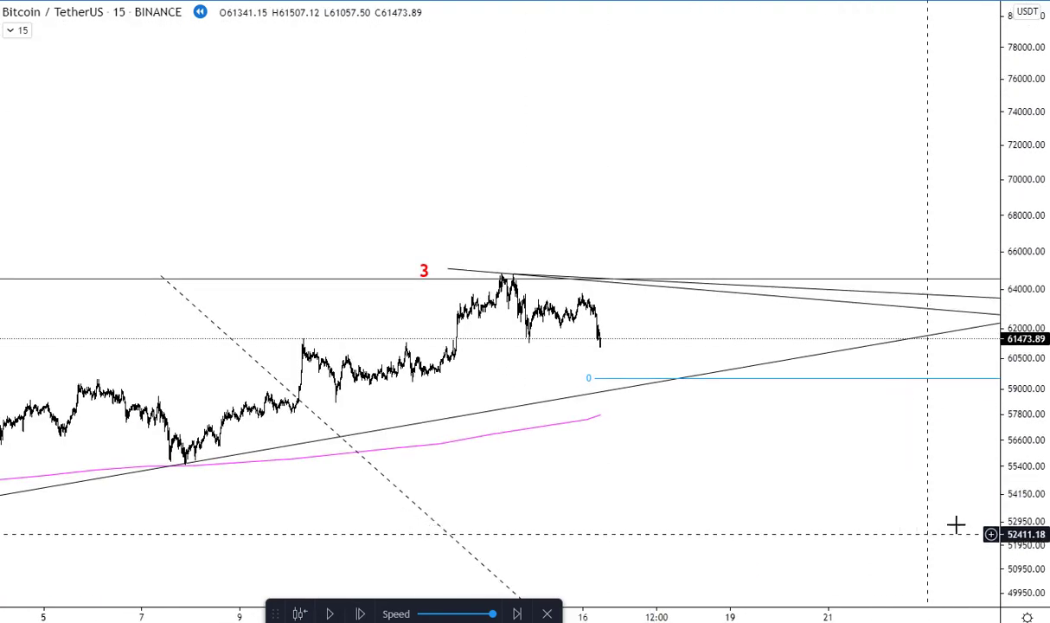
{"action": "double_click", "coordinate": [1029, 381]}
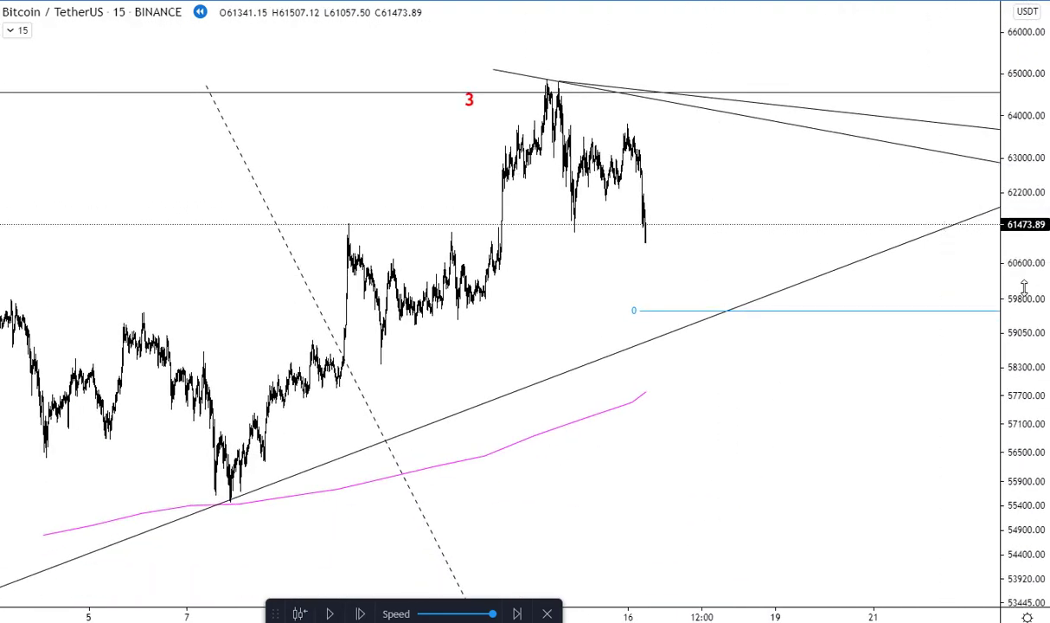
{"action": "scroll", "coordinate": [891, 372], "scroll_direction": "down", "scroll_amount": 3}
{"action": "left_click_drag", "start_coordinate": [849, 416], "coordinate": [749, 437]}
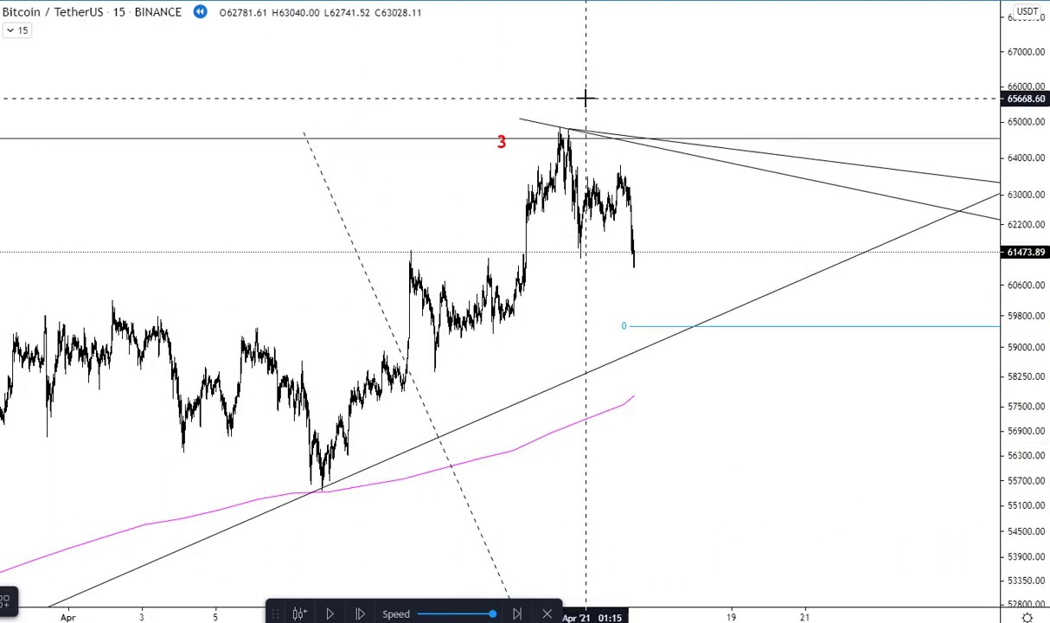
{"action": "left_click", "coordinate": [377, 487]}
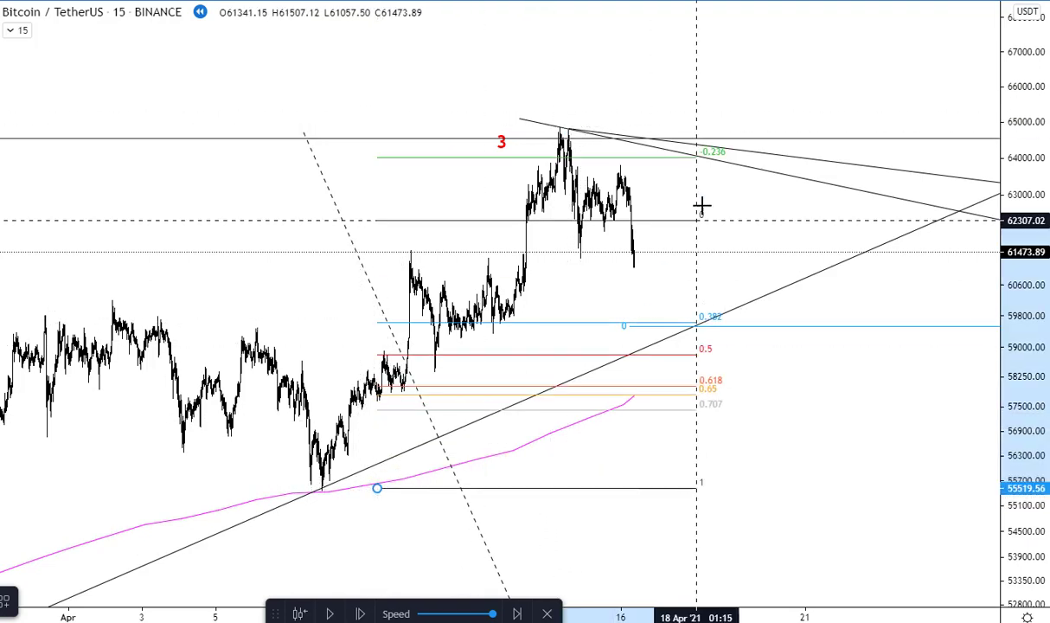
{"action": "left_click", "coordinate": [779, 127]}
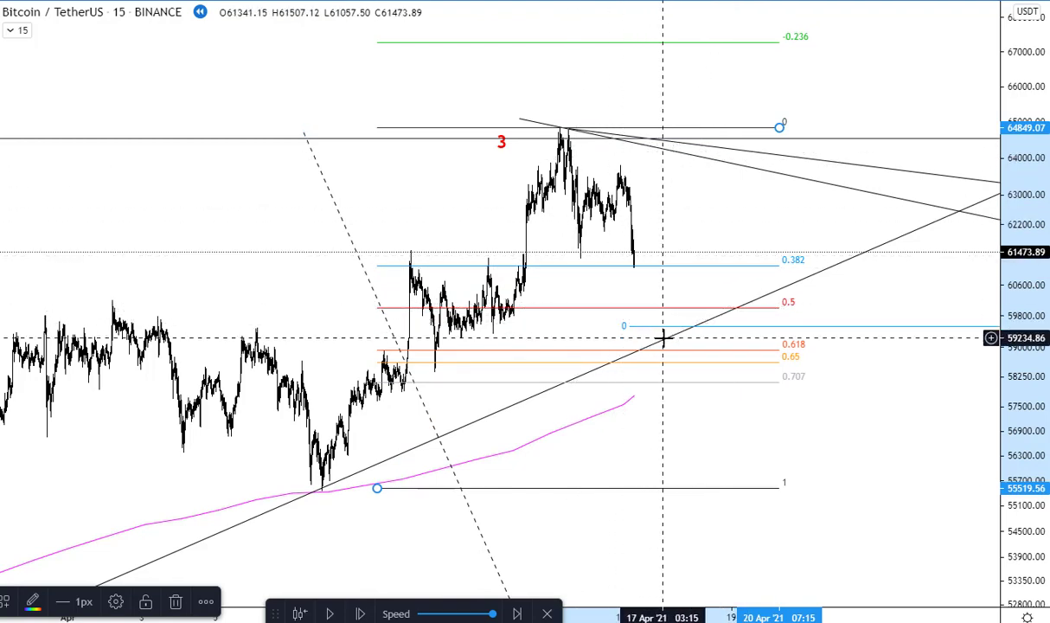
Step: Add a Trend-Based Fib Extension through 64849.07, 61265.66 and 63807.38, and enable its level 1
{"action": "left_click", "coordinate": [703, 553]}
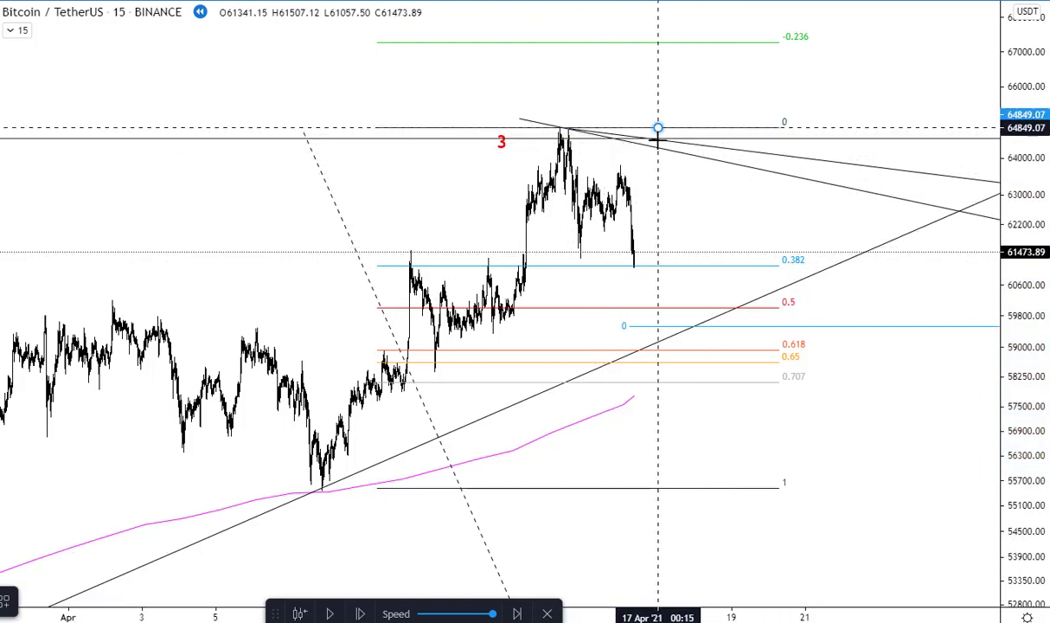
{"action": "left_click_drag", "start_coordinate": [658, 260], "coordinate": [729, 164]}
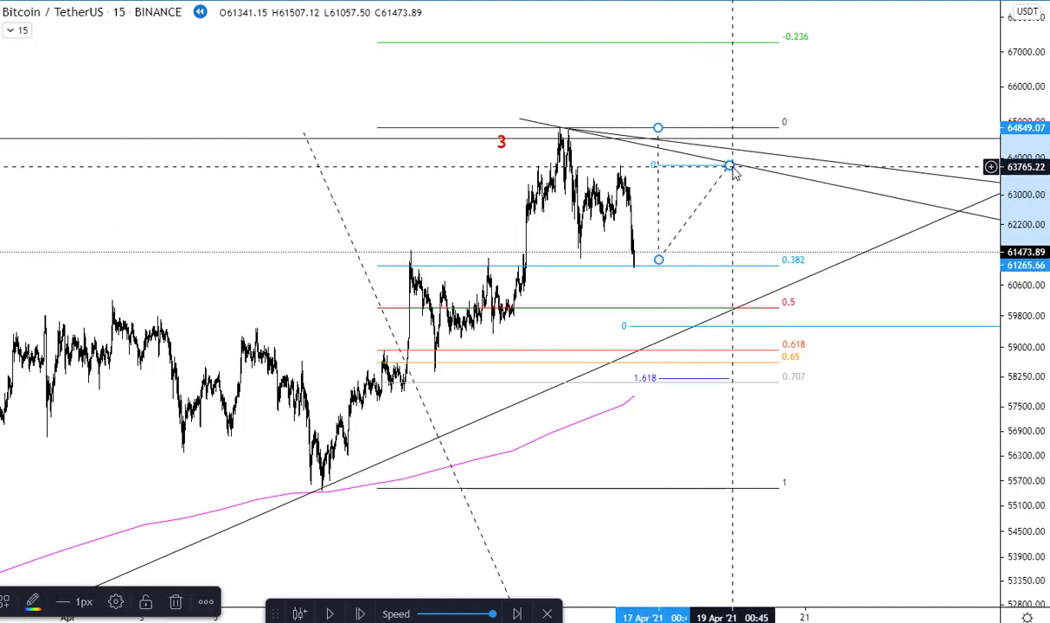
{"action": "double_click", "coordinate": [730, 167]}
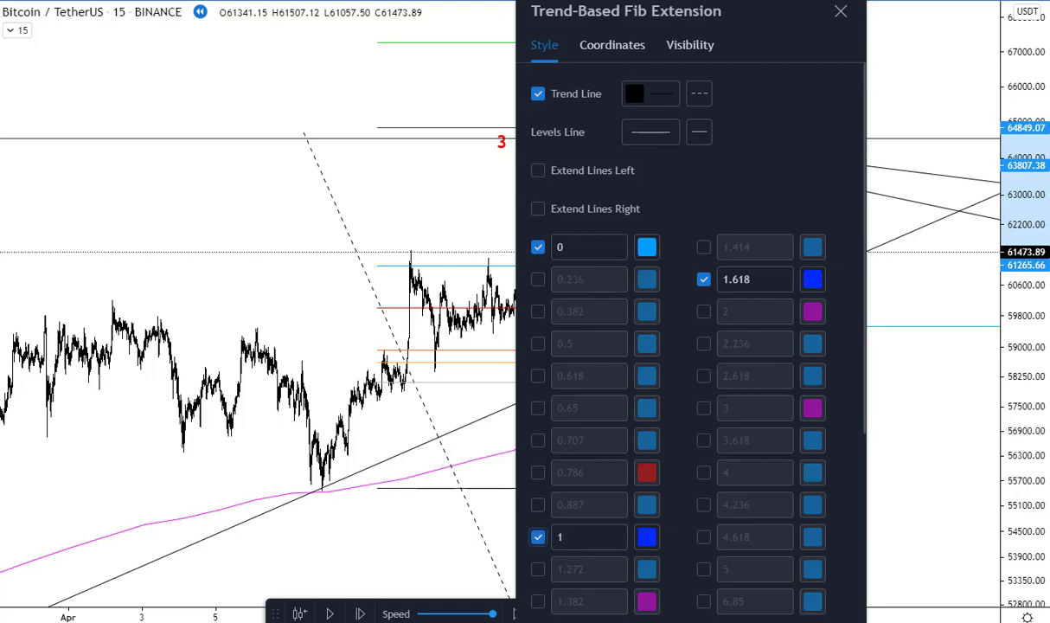
{"action": "key", "text": "Return"}
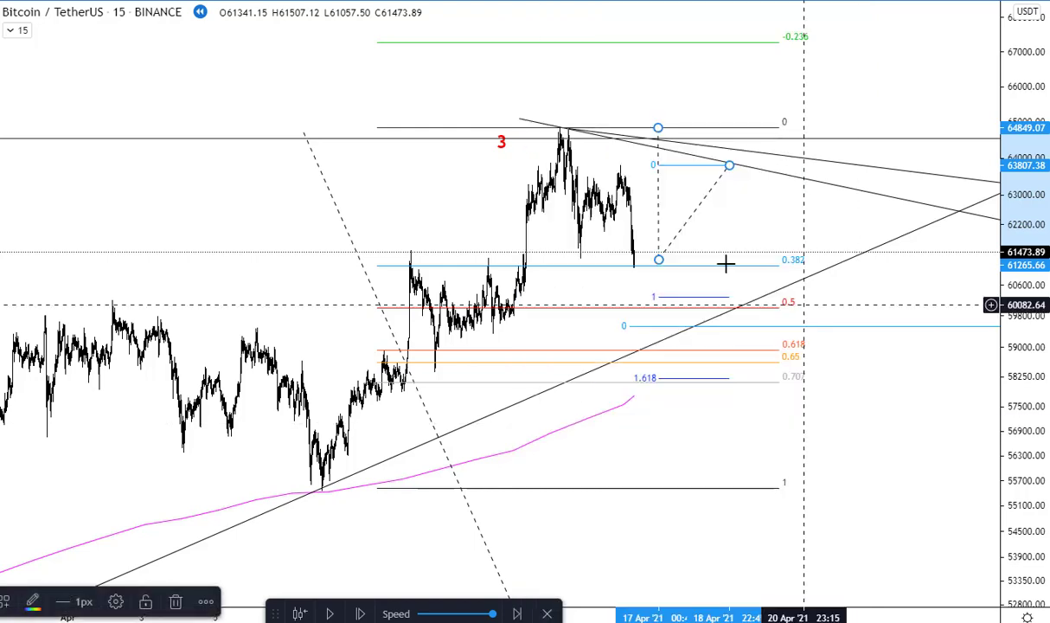
{"action": "double_click", "coordinate": [673, 310]}
{"action": "scroll", "coordinate": [691, 389], "scroll_direction": "down", "scroll_amount": 4}
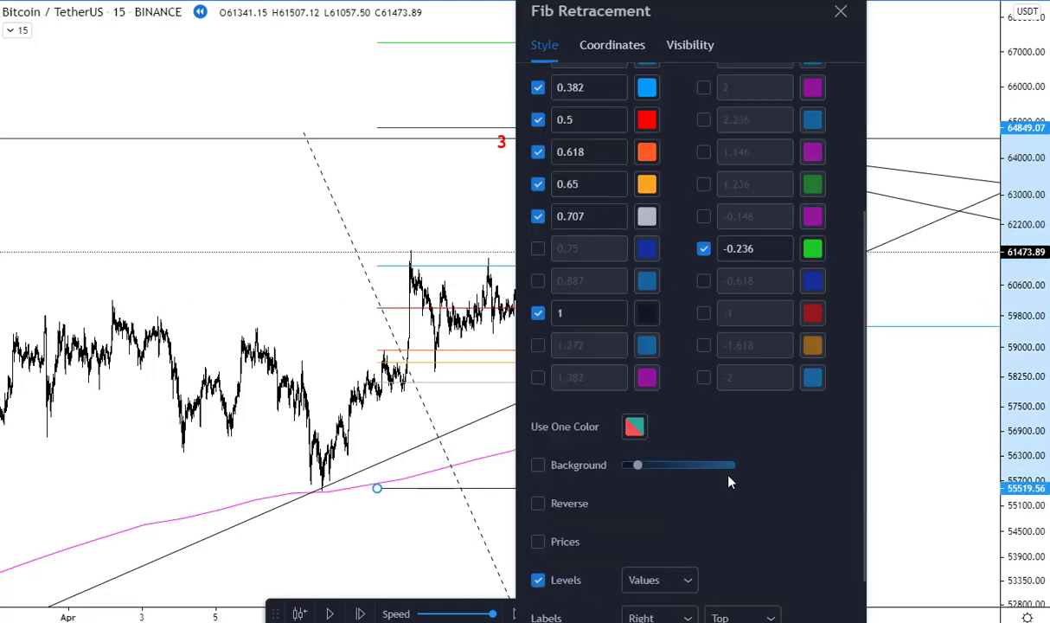
{"action": "scroll", "coordinate": [735, 554], "scroll_direction": "down", "scroll_amount": 2}
{"action": "key", "text": "Escape"}
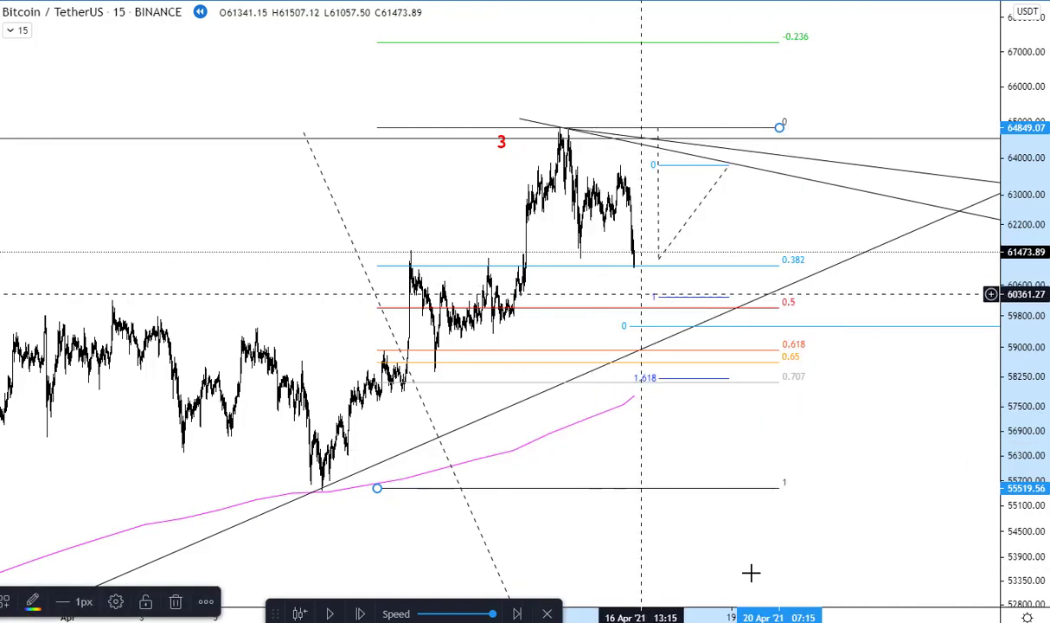
Step: Box the area from about 60360 to just below the 0.5 retracement, and draw a descending parallel channel through 64870.50, 63073.58 and 61407.55
{"action": "left_click", "coordinate": [591, 294]}
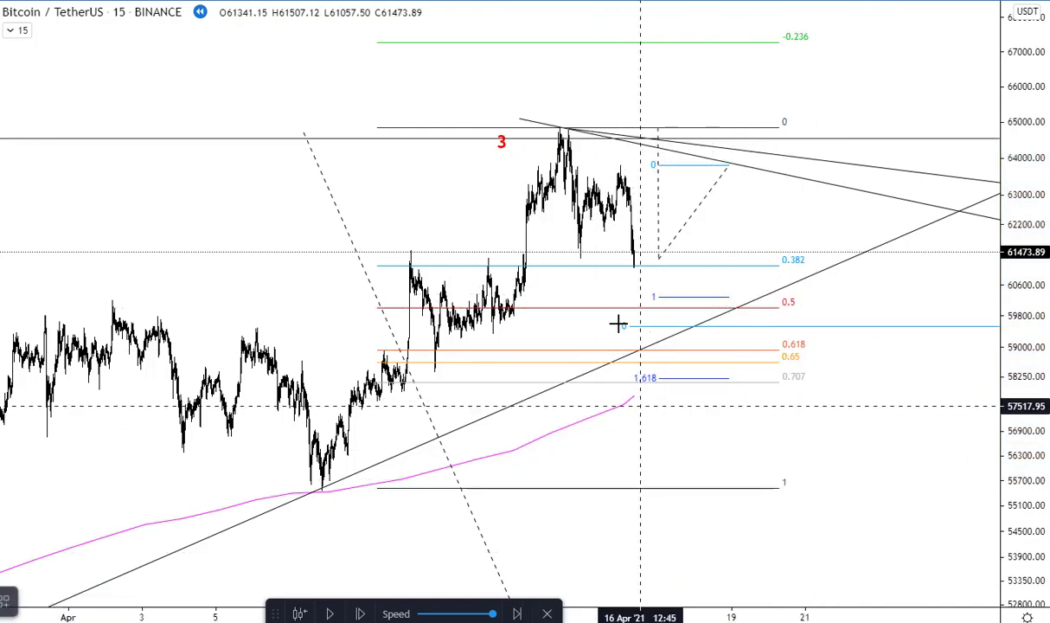
{"action": "left_click_drag", "start_coordinate": [584, 294], "coordinate": [831, 313]}
{"action": "left_click", "coordinate": [854, 299]}
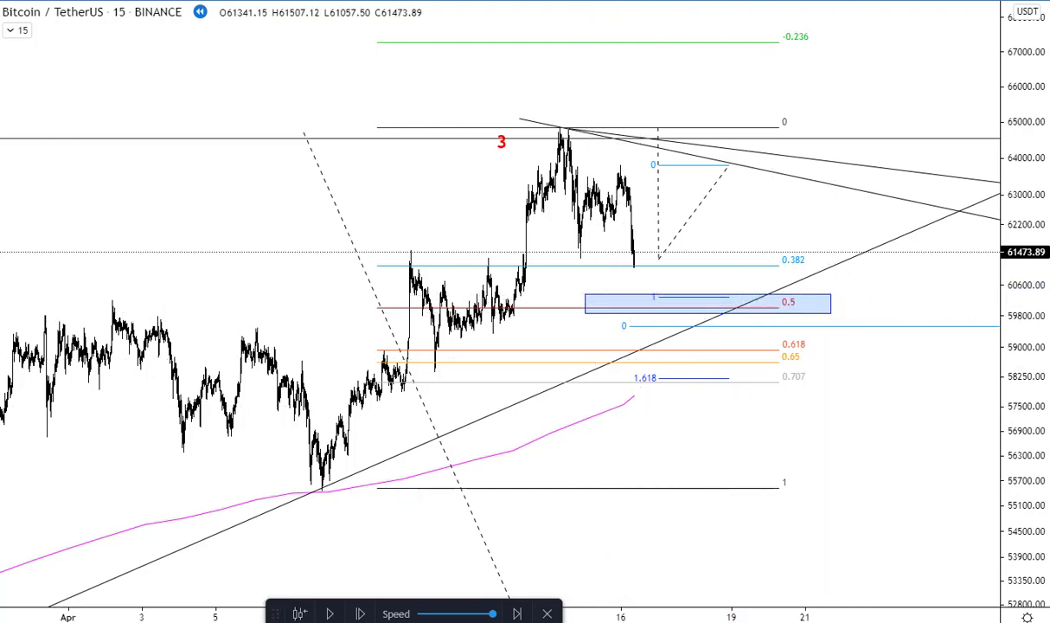
{"action": "left_click", "coordinate": [660, 192]}
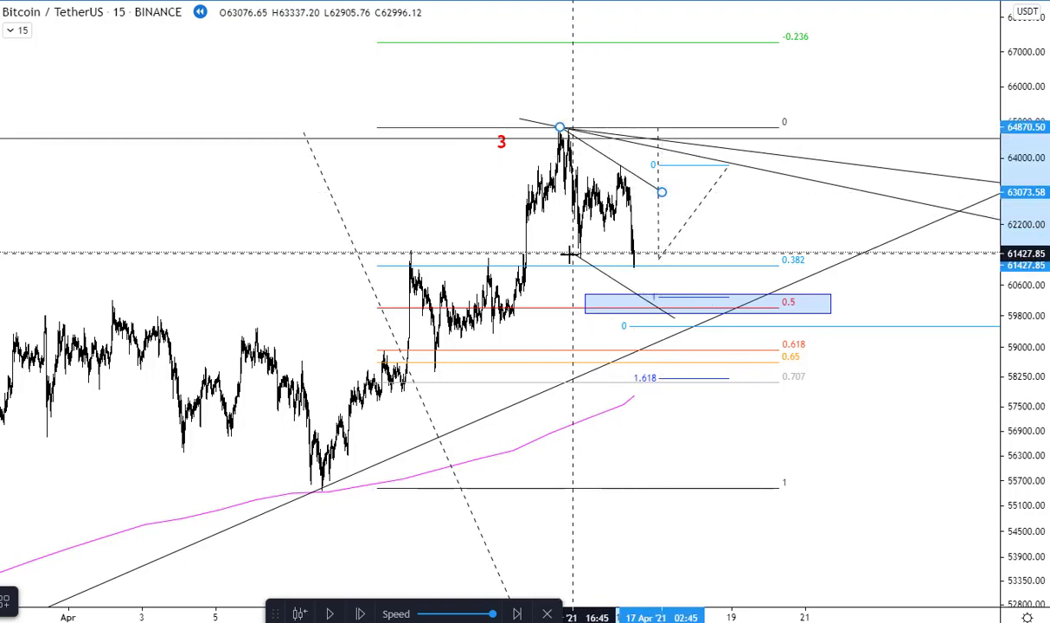
{"action": "left_click", "coordinate": [573, 254]}
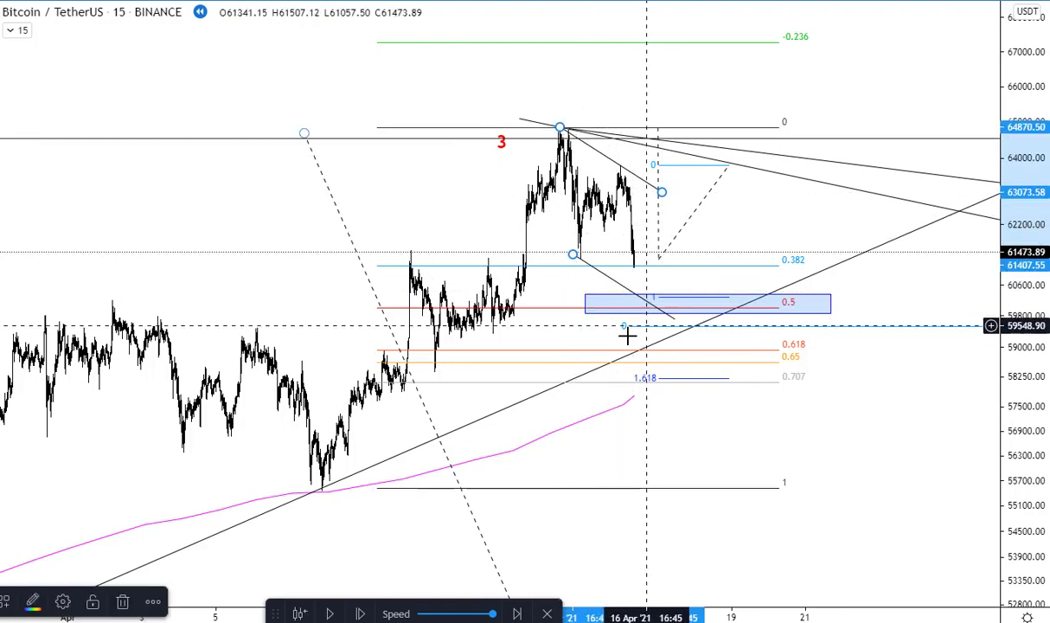
Step: Play the bar replay until price reaches the blue box, pause to inspect the reaction, and continue it into the rebound
{"action": "left_click", "coordinate": [330, 613]}
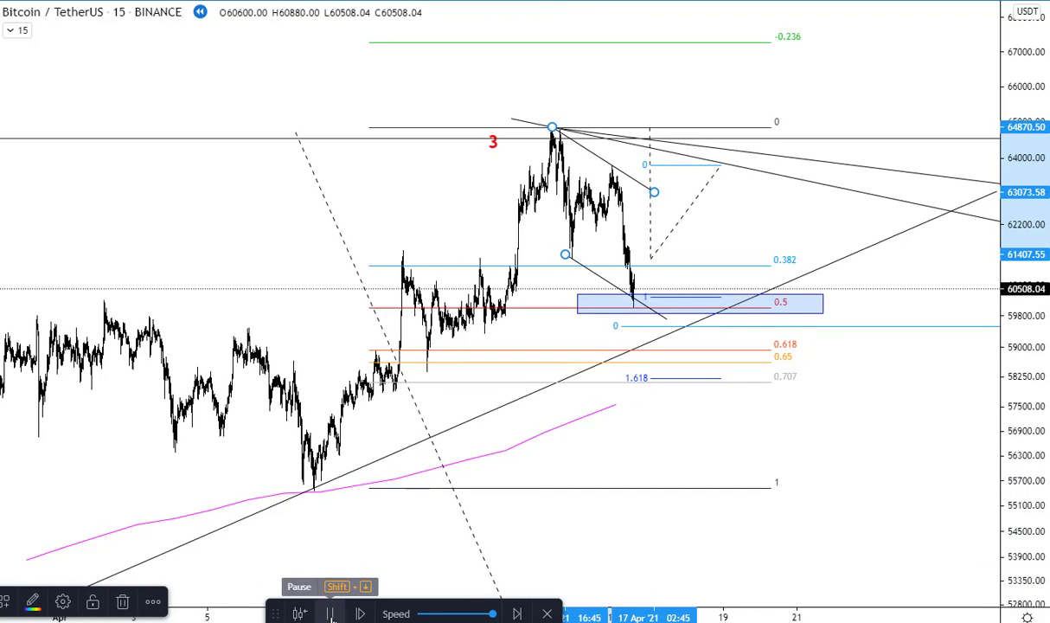
{"action": "left_click", "coordinate": [329, 613]}
{"action": "left_click", "coordinate": [631, 310]}
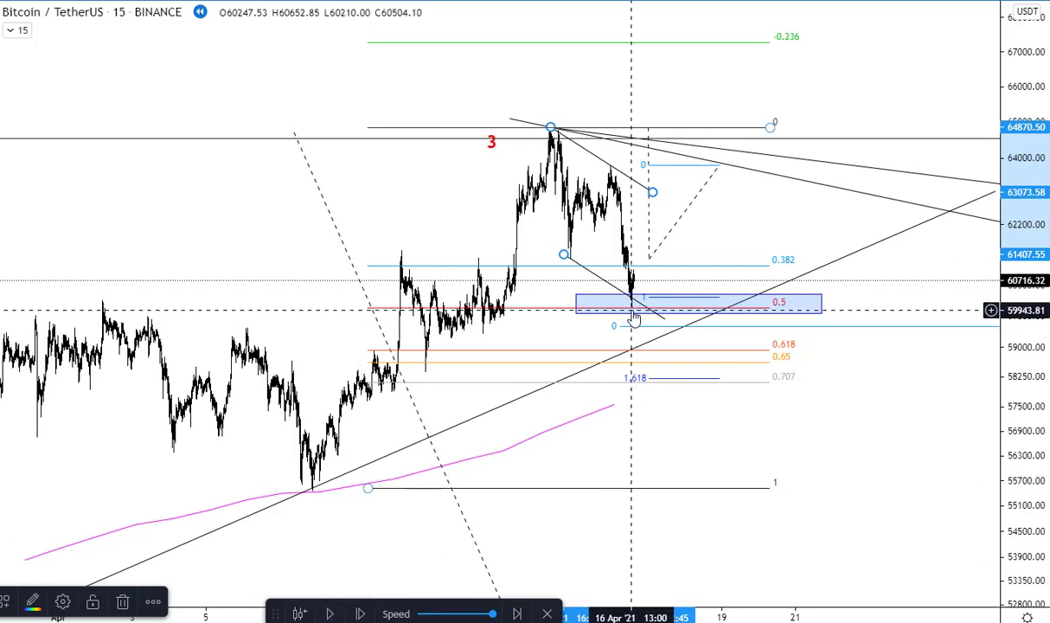
{"action": "left_click", "coordinate": [656, 306]}
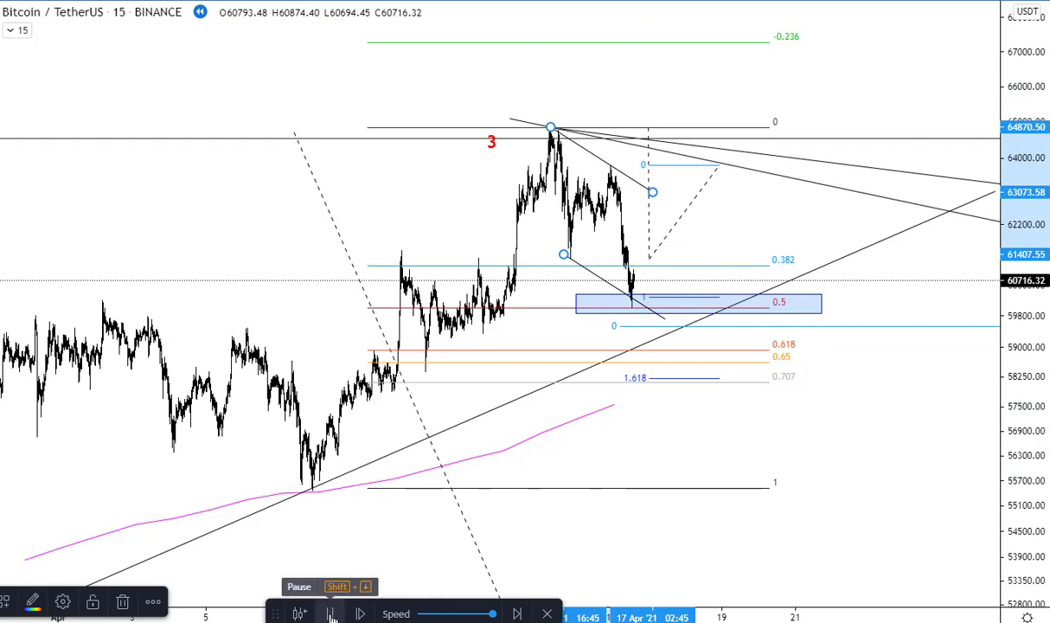
{"action": "left_click", "coordinate": [330, 613]}
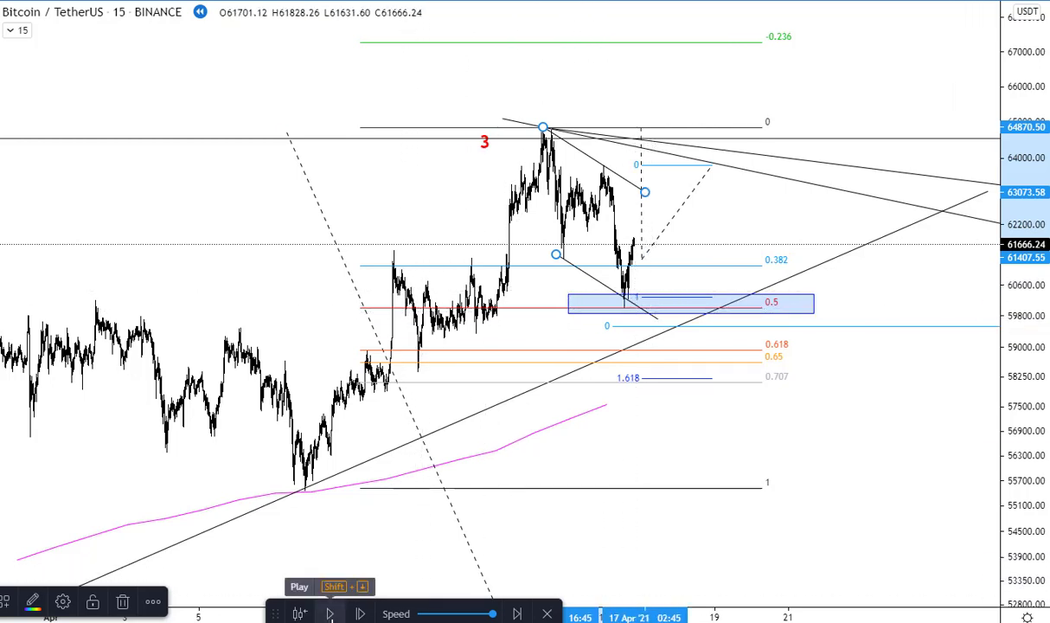
Step: Sketch a red projected price path from the swing low in the blue box up to the retracement's 0 level
{"action": "left_click", "coordinate": [547, 613]}
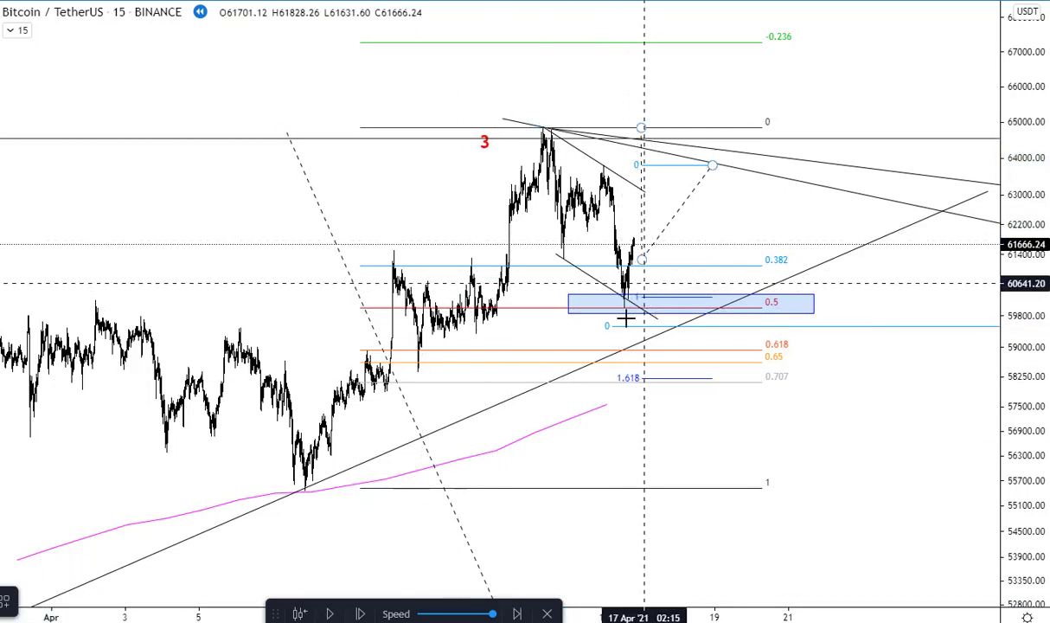
{"action": "mouse_move", "coordinate": [623, 309]}
{"action": "left_mouse_down"}
{"action": "mouse_move", "coordinate": [642, 256]}
{"action": "mouse_move", "coordinate": [667, 259]}
{"action": "mouse_move", "coordinate": [753, 123]}
{"action": "left_mouse_up"}
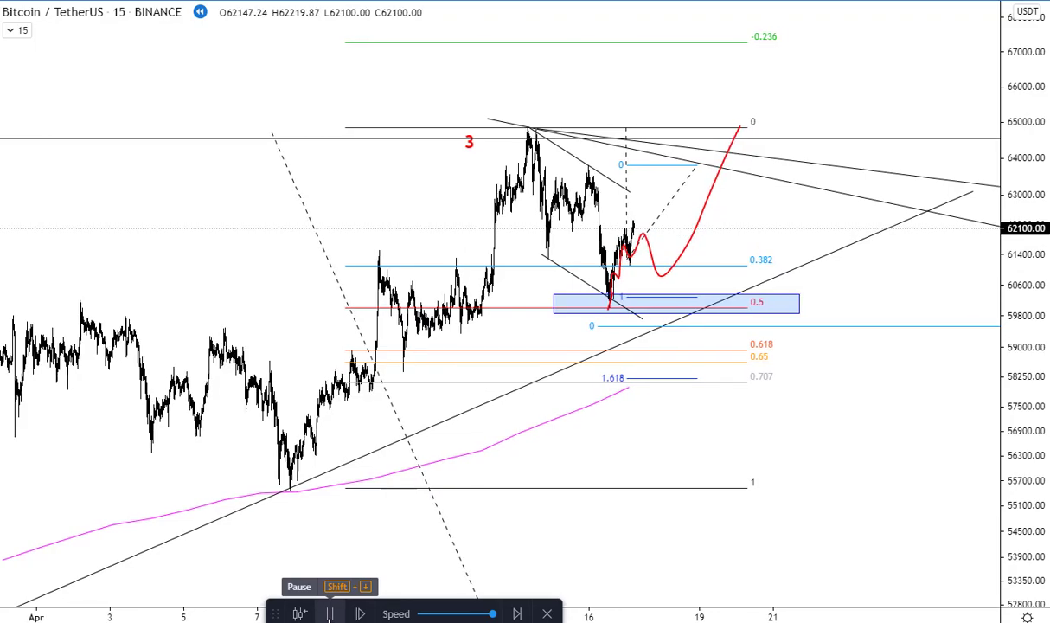
Step: Advance the bar replay until price drops back toward the blue box, and draw a red horizontal line at about 59983
{"action": "left_click", "coordinate": [329, 613]}
{"action": "left_click", "coordinate": [329, 613]}
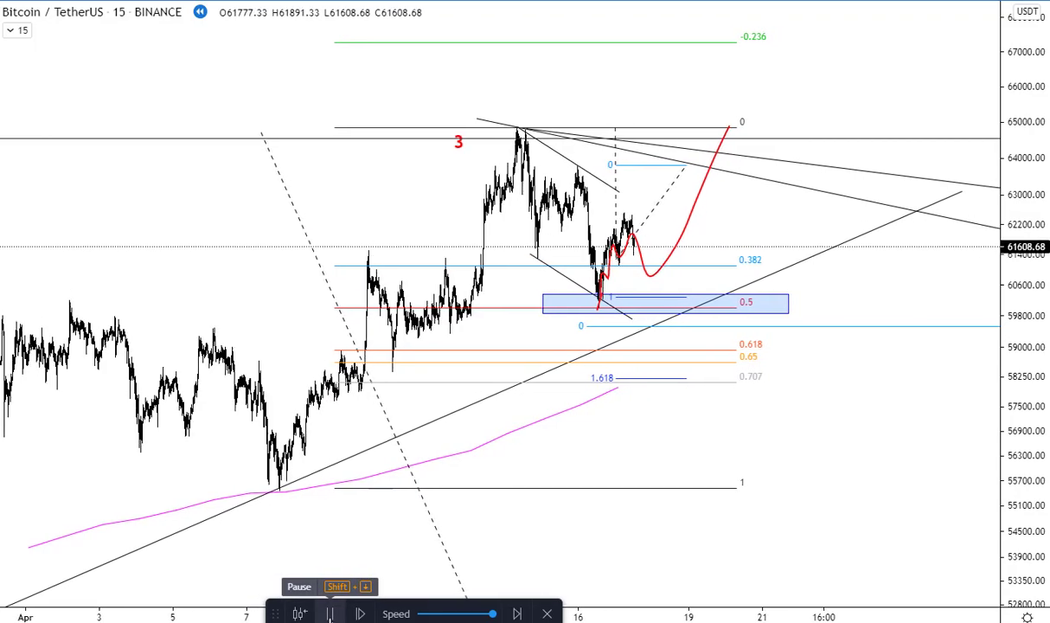
{"action": "left_click", "coordinate": [329, 613]}
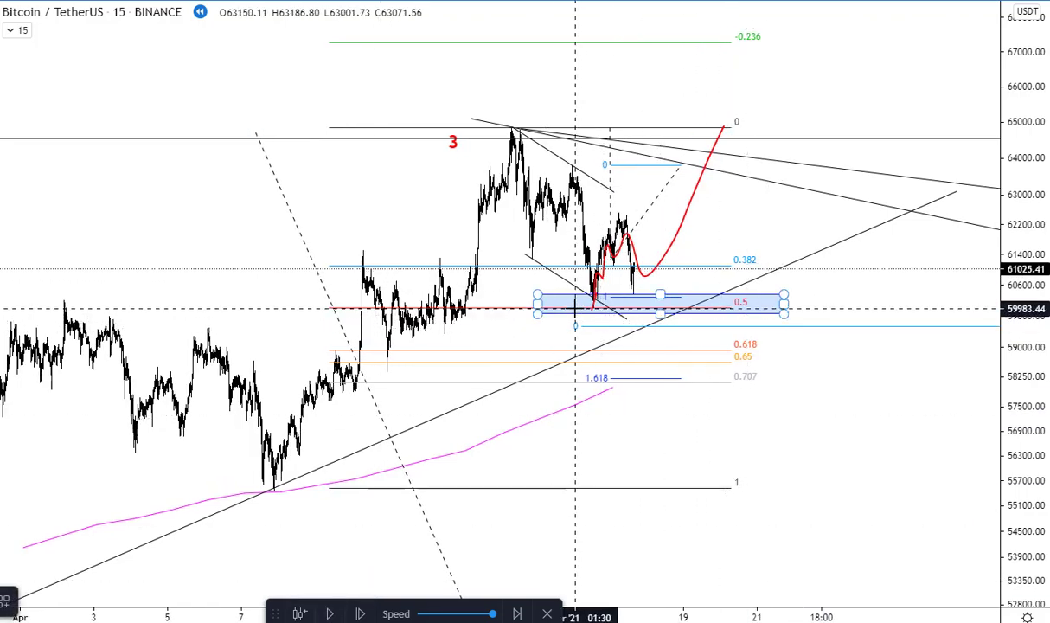
{"action": "left_click", "coordinate": [575, 309]}
{"action": "left_click", "coordinate": [743, 309]}
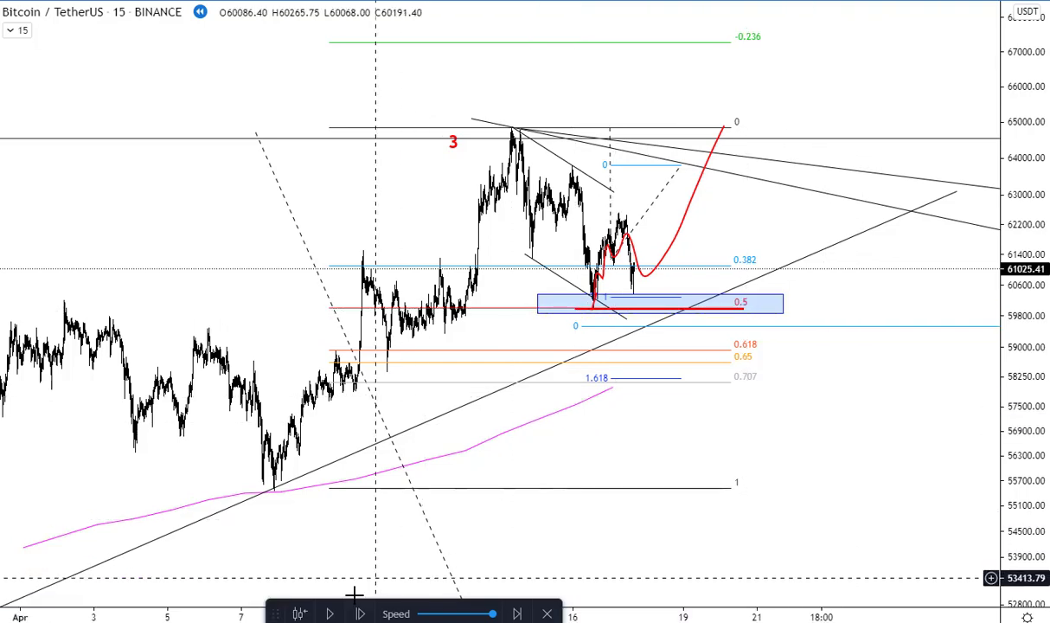
Step: Play the bar replay through the blue box, pause to inspect the touches of its edges, and continue into the sharp drop below it
{"action": "left_click", "coordinate": [331, 613]}
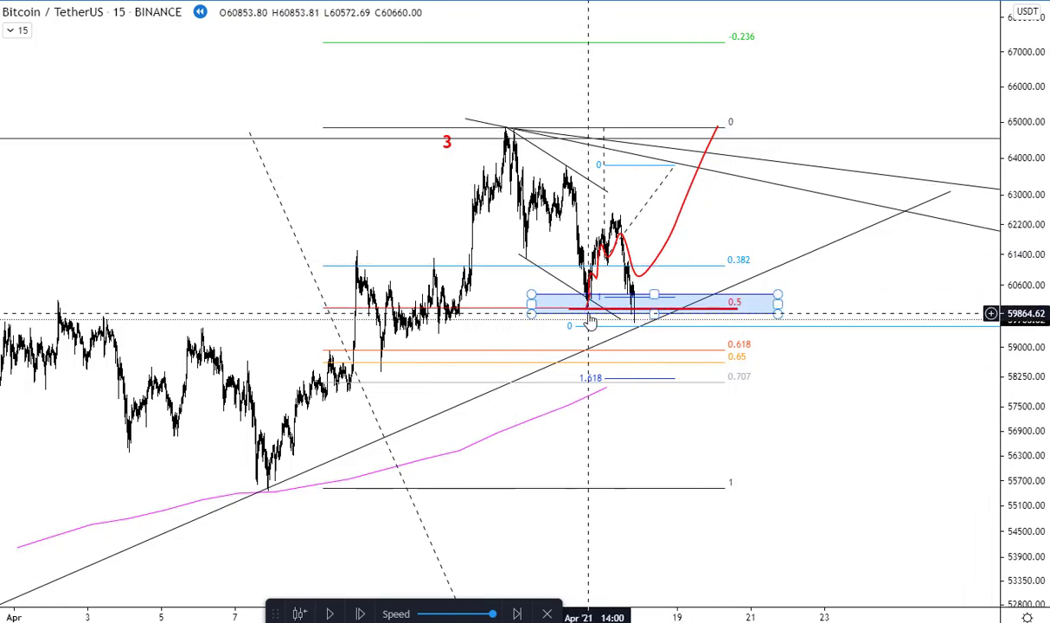
{"action": "left_click", "coordinate": [583, 309]}
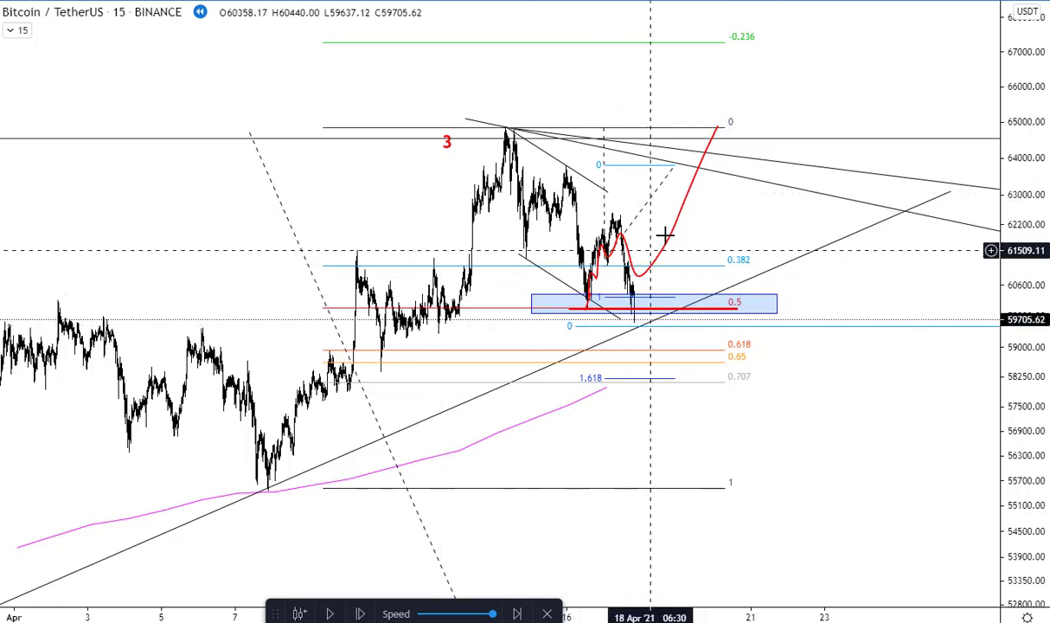
{"action": "left_click", "coordinate": [644, 305]}
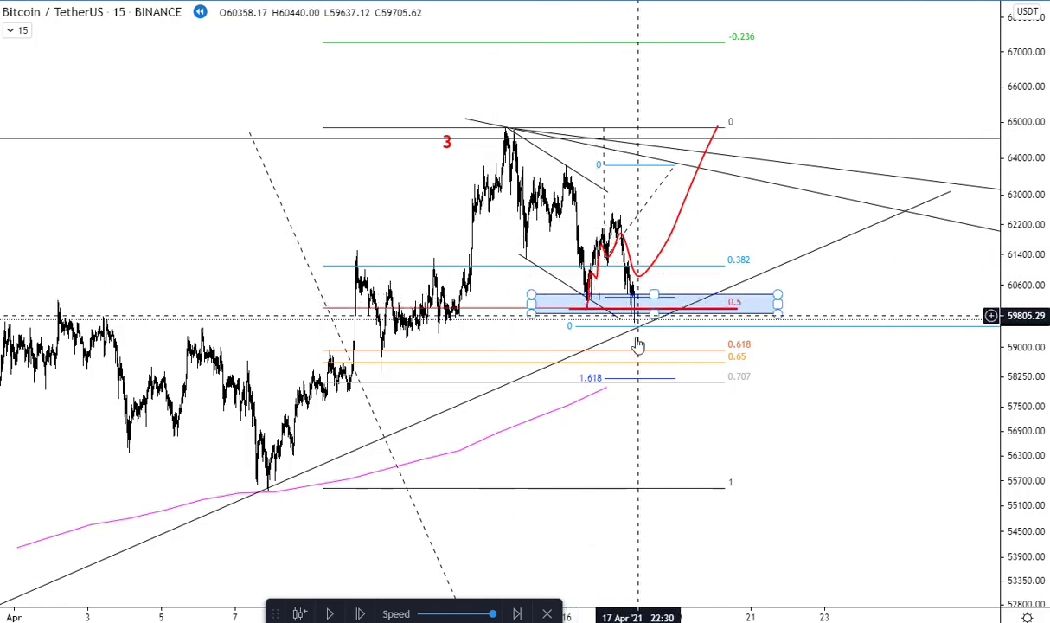
{"action": "left_click", "coordinate": [578, 127]}
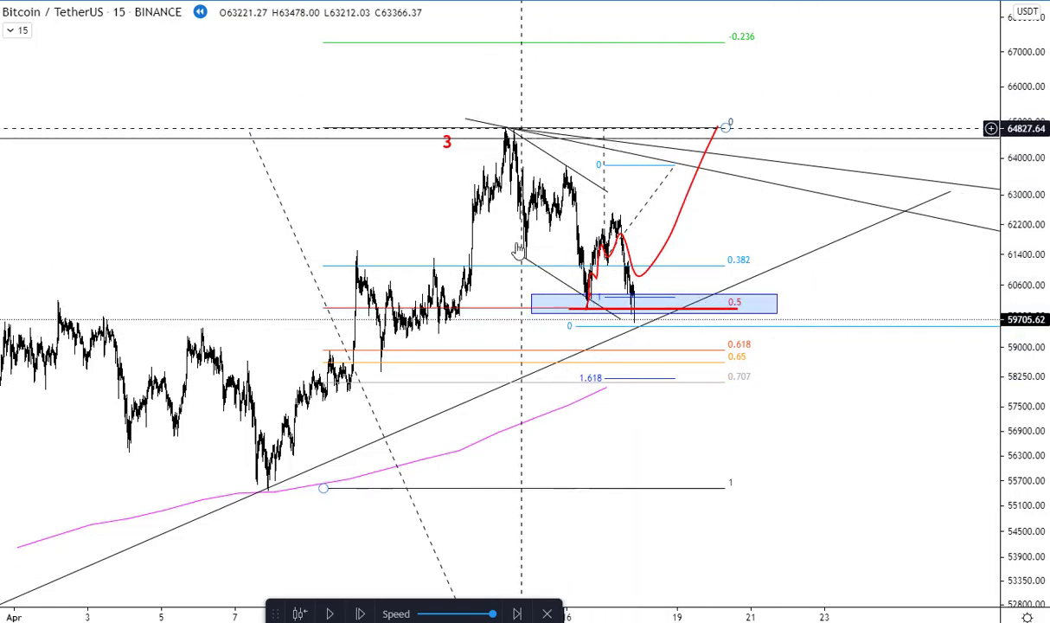
{"action": "left_click", "coordinate": [585, 219]}
{"action": "left_click", "coordinate": [587, 305]}
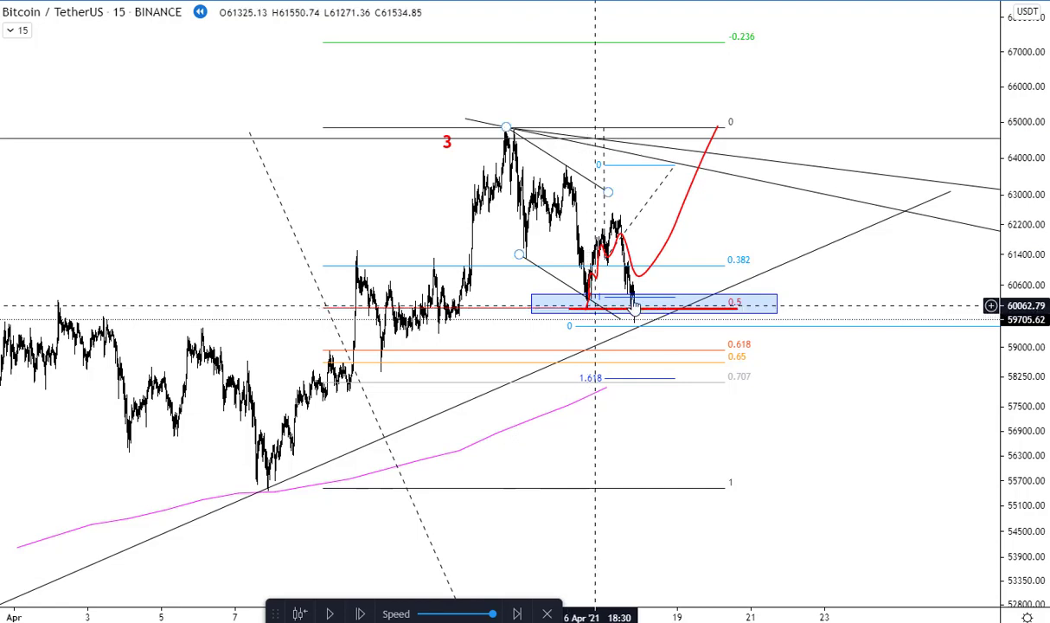
{"action": "left_click", "coordinate": [504, 486]}
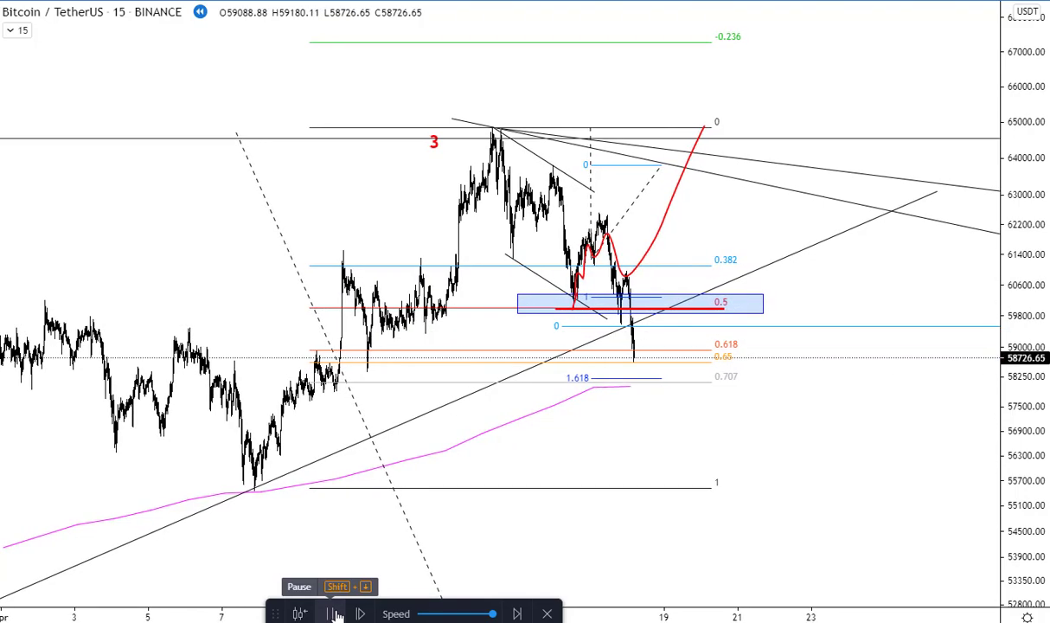
{"action": "left_click", "coordinate": [335, 614]}
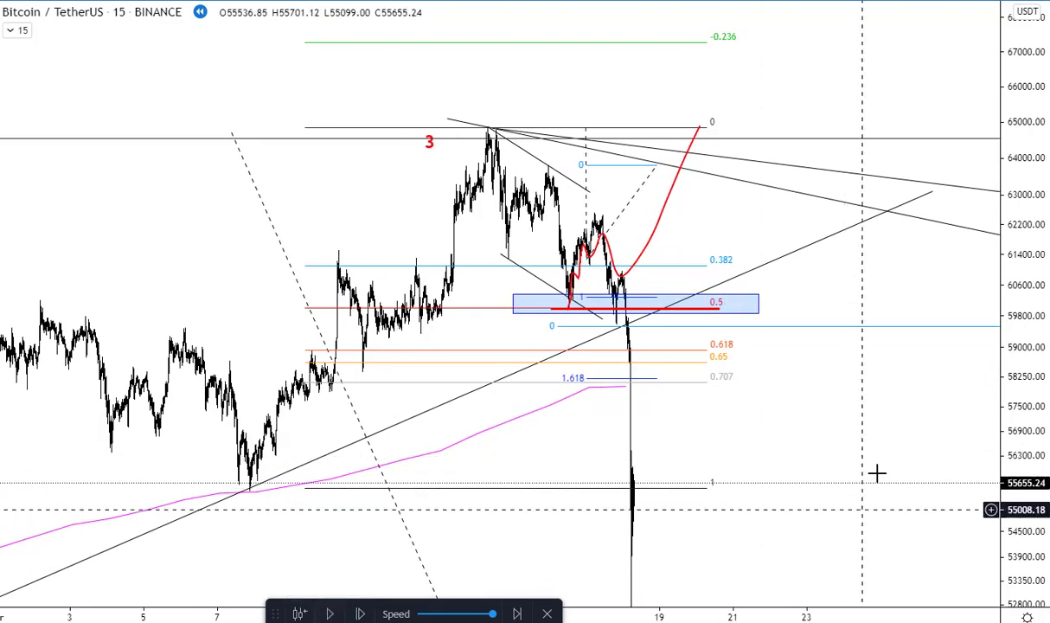
Step: Exit the bar replay and return to the 4h Bitcoin chart to review the red projected path through waves 3, 4 and 5
{"action": "left_click", "coordinate": [548, 613]}
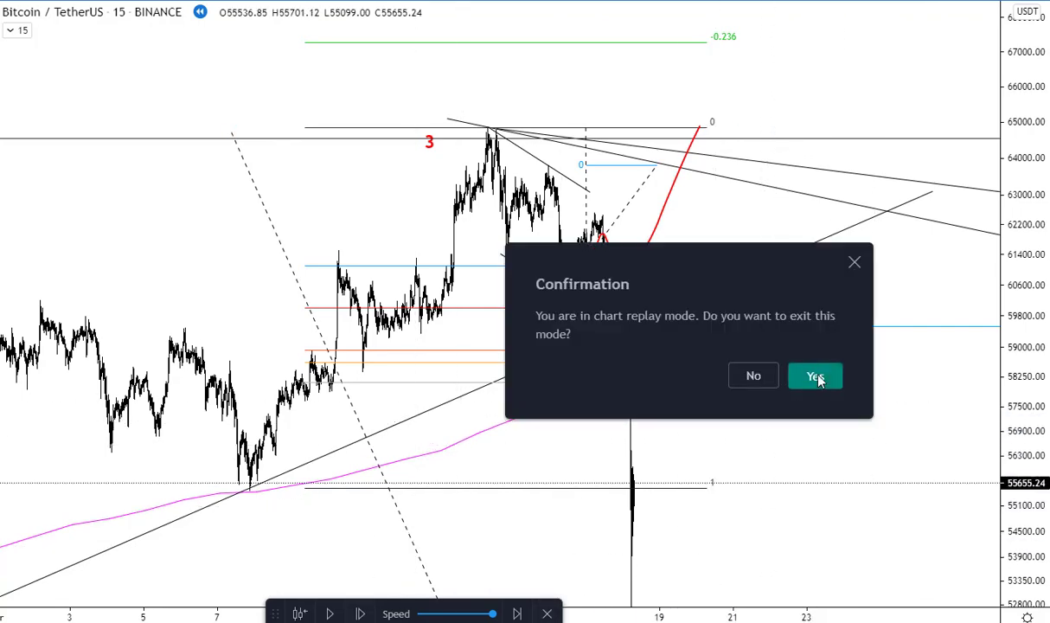
{"action": "left_click", "coordinate": [814, 439]}
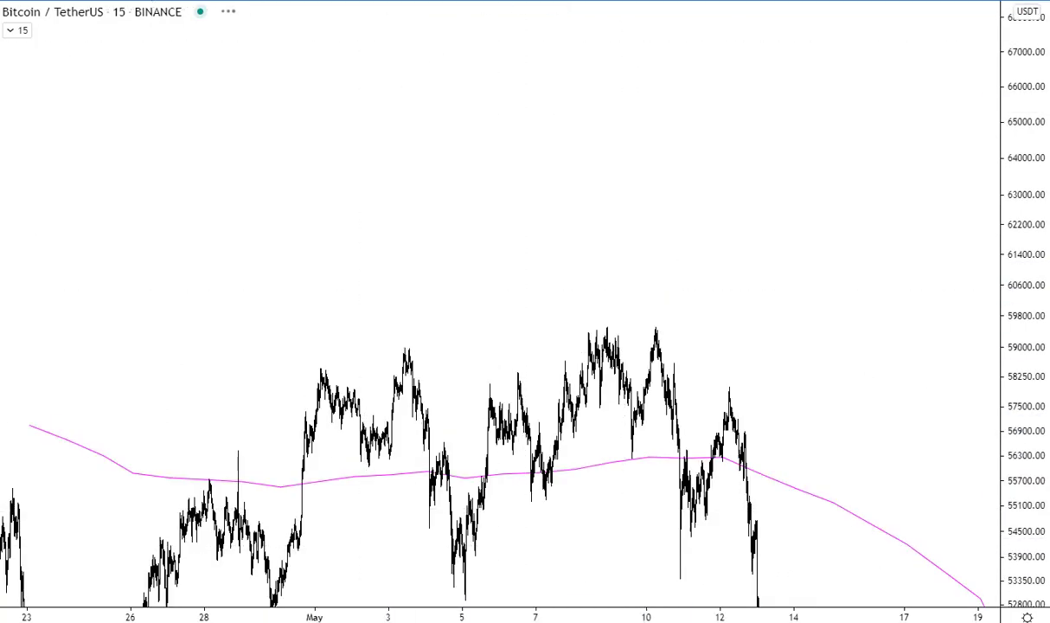
{"action": "left_click", "coordinate": [561, 2]}
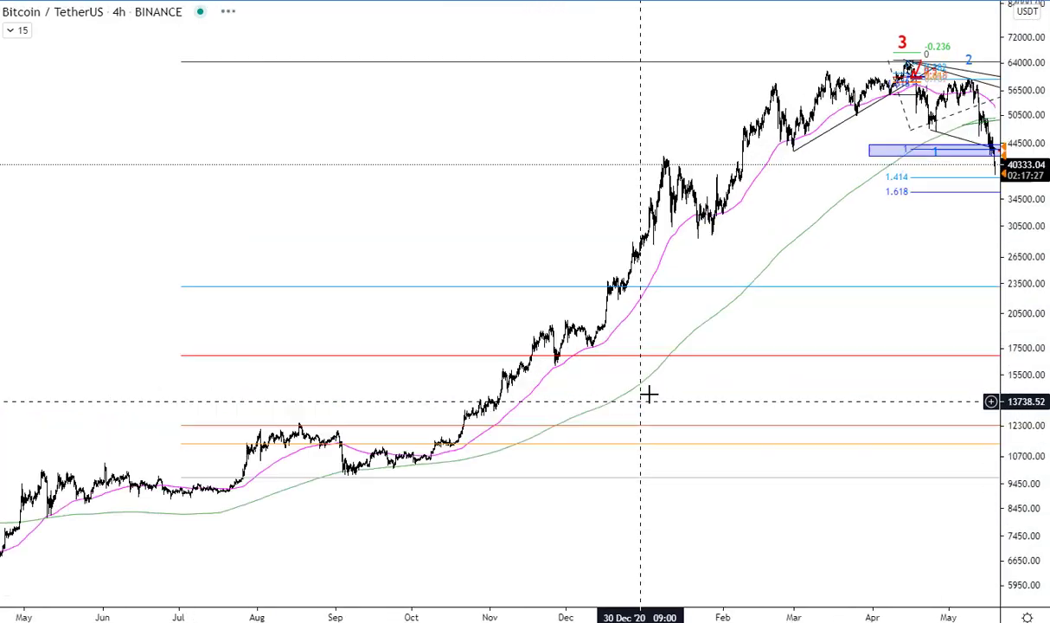
{"action": "scroll", "coordinate": [648, 394], "scroll_direction": "up", "scroll_amount": 5}
{"action": "left_click_drag", "start_coordinate": [865, 306], "coordinate": [533, 294]}
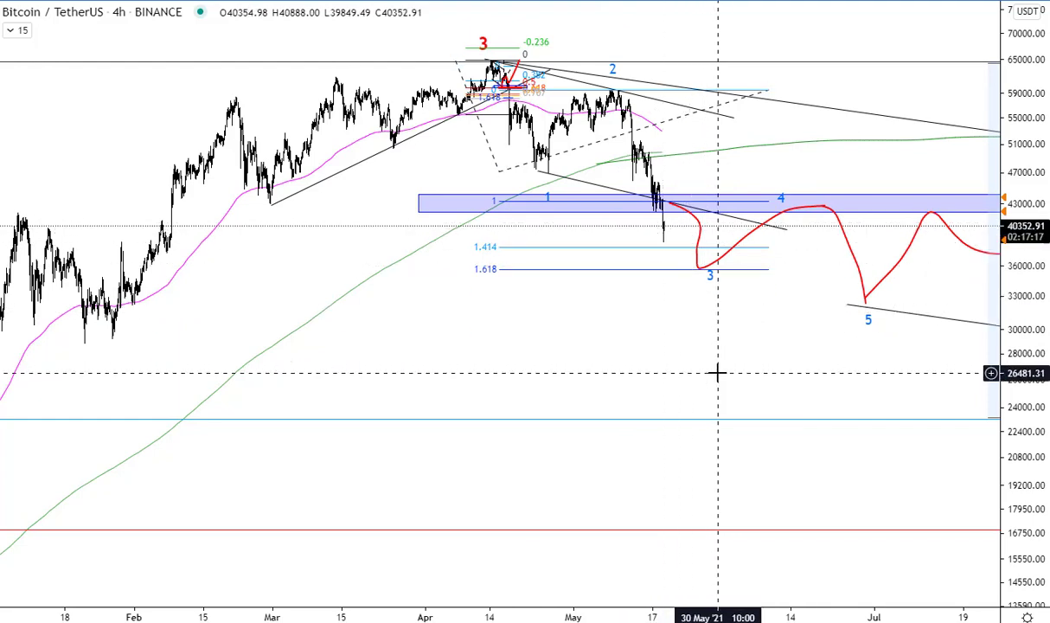
{"action": "scroll", "coordinate": [772, 374], "scroll_direction": "down", "scroll_amount": 5}
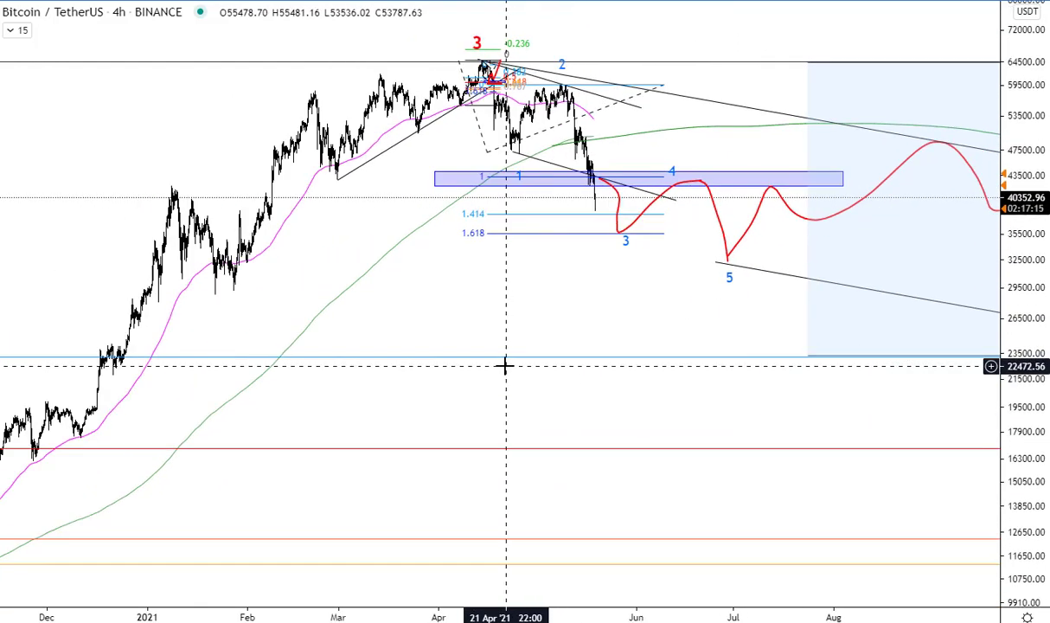
{"action": "mouse_move", "coordinate": [659, 234]}
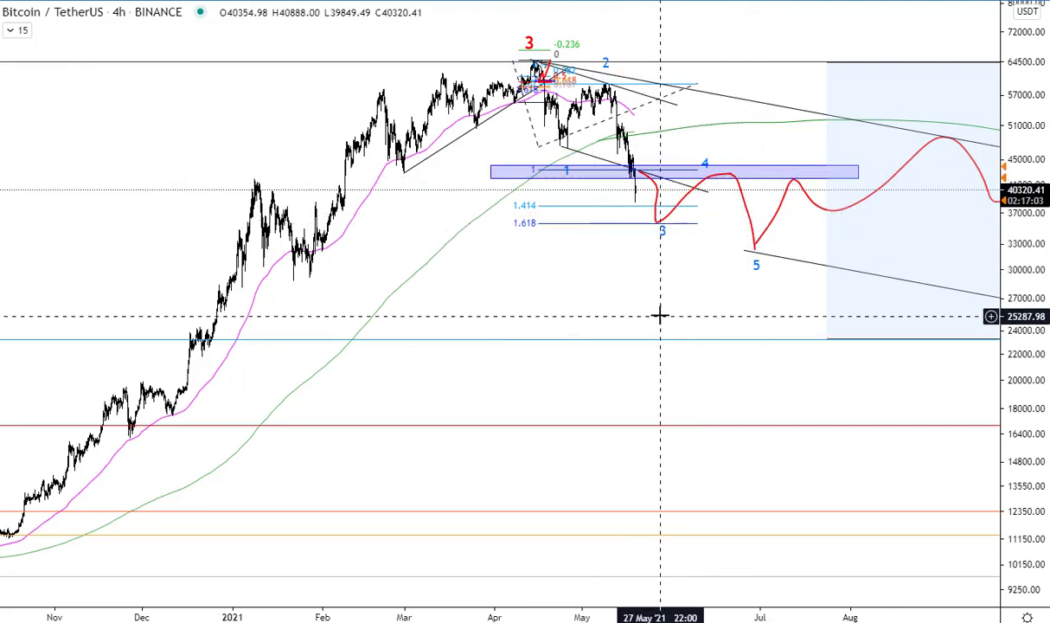
{"action": "scroll", "coordinate": [668, 380], "scroll_direction": "up", "scroll_amount": 3}
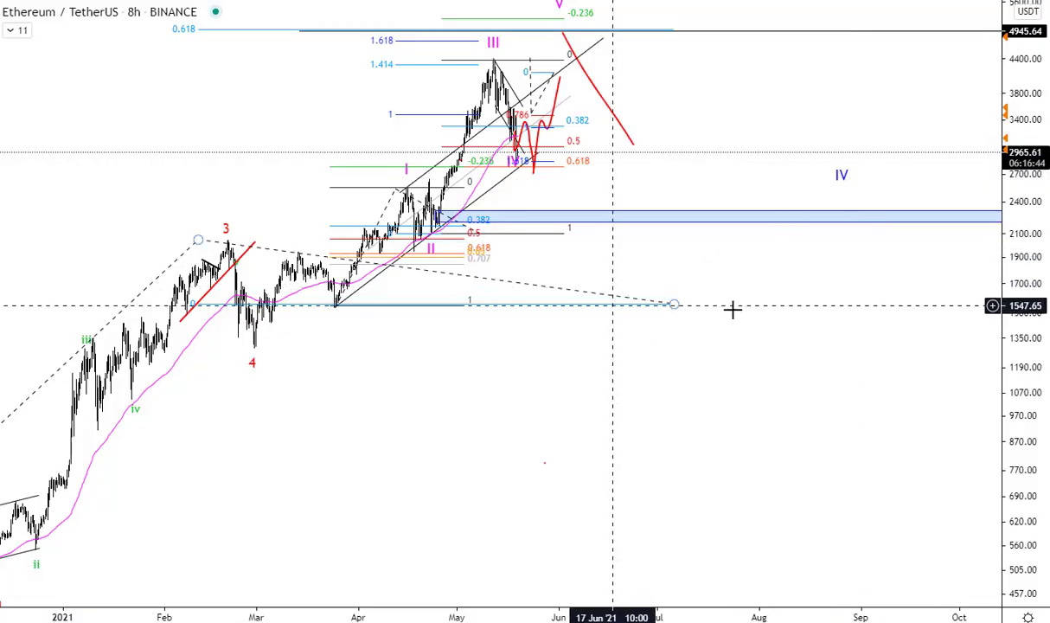
Step: On the 8h Ethereum chart, delete the Fib retracements of waves I and III and the small Fib extension after wave III
{"action": "left_click", "coordinate": [409, 125]}
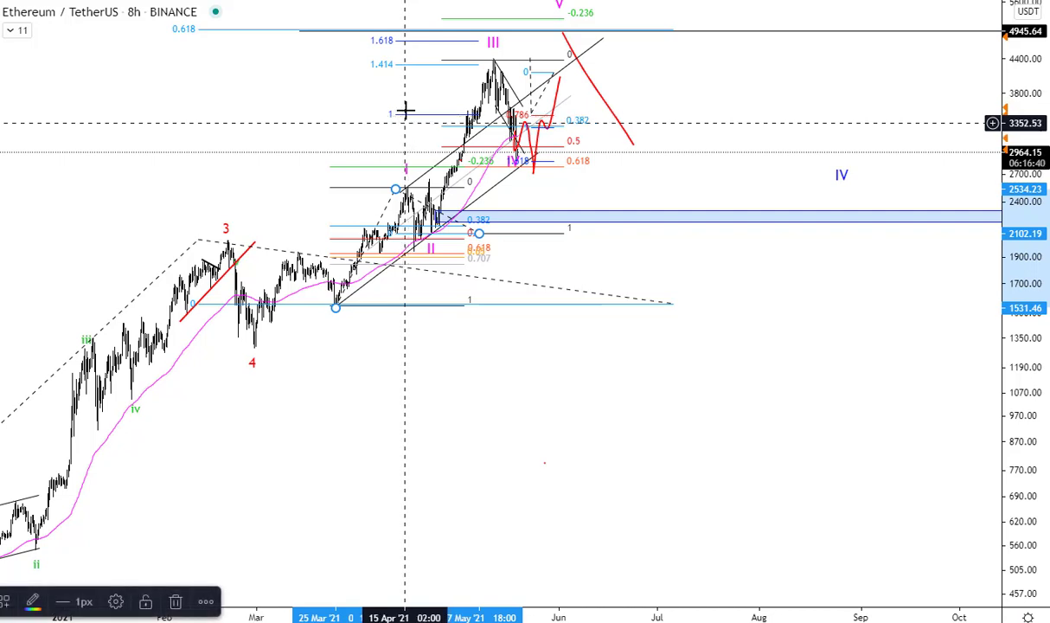
{"action": "key", "text": "Delete"}
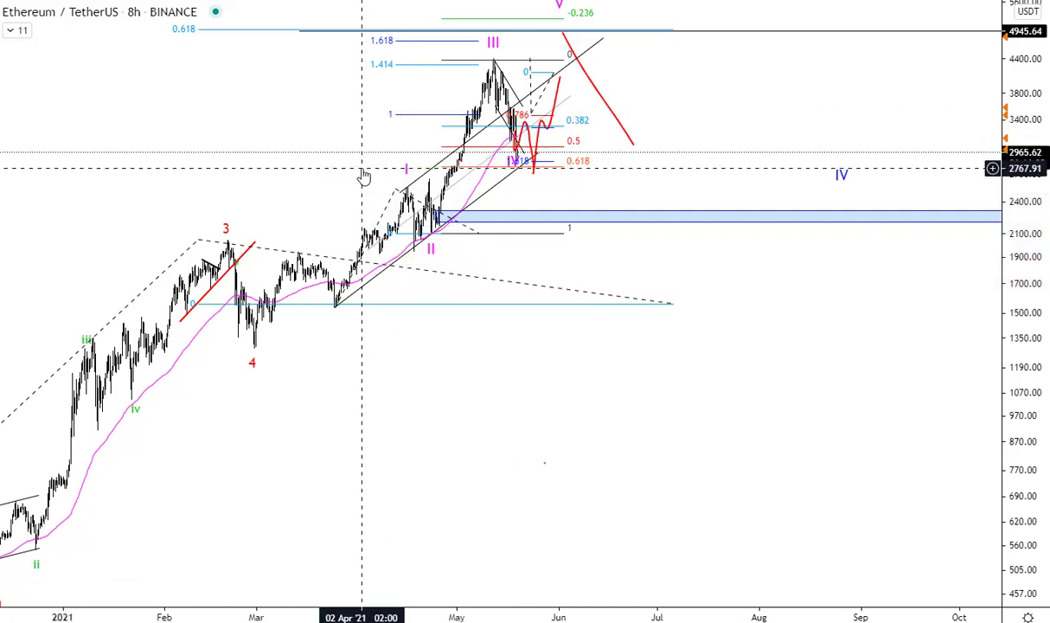
{"action": "left_click", "coordinate": [481, 157]}
{"action": "key", "text": "Delete"}
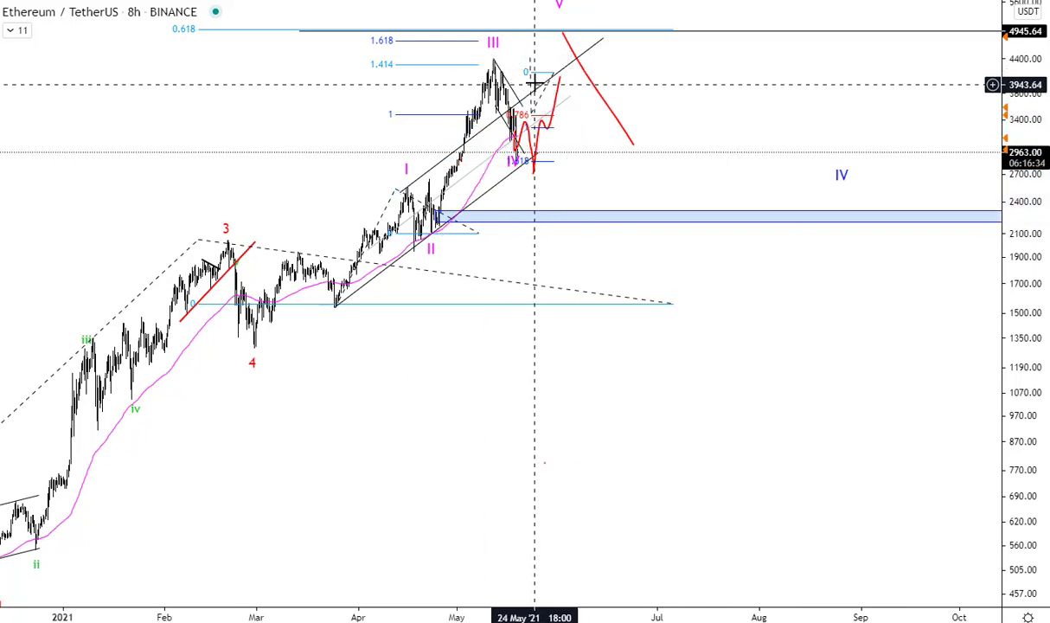
{"action": "left_click", "coordinate": [541, 76]}
{"action": "key", "text": "Delete"}
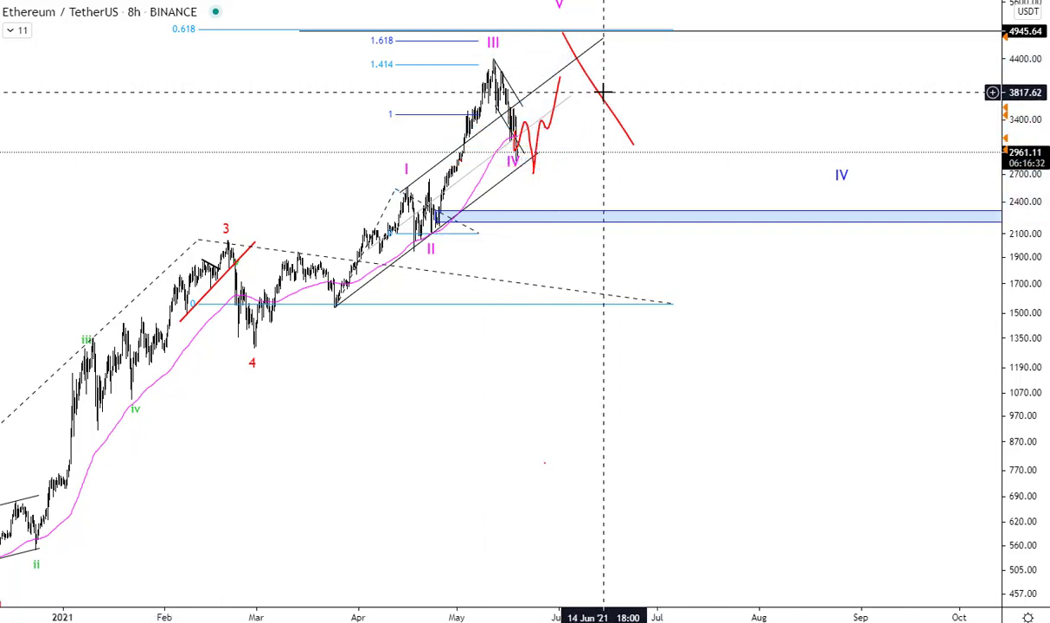
Step: Delete the red projected price paths after wave IV and wave V
{"action": "left_click", "coordinate": [602, 94]}
{"action": "key", "text": "Delete"}
{"action": "left_click", "coordinate": [557, 93]}
{"action": "key", "text": "Delete"}
Step: Move the wave IV point up to the mid-May swing low near the magenta moving average
{"action": "left_click_drag", "start_coordinate": [715, 91], "coordinate": [876, 90]}
{"action": "scroll", "coordinate": [854, 145], "scroll_direction": "up", "scroll_amount": 6}
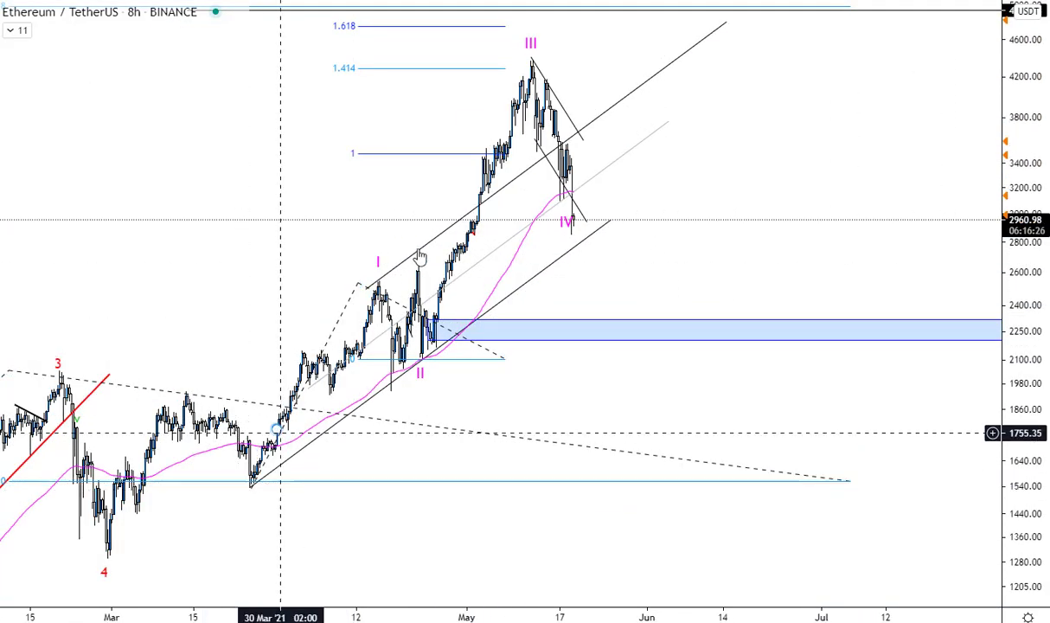
{"action": "left_click", "coordinate": [563, 199]}
{"action": "left_click", "coordinate": [656, 201]}
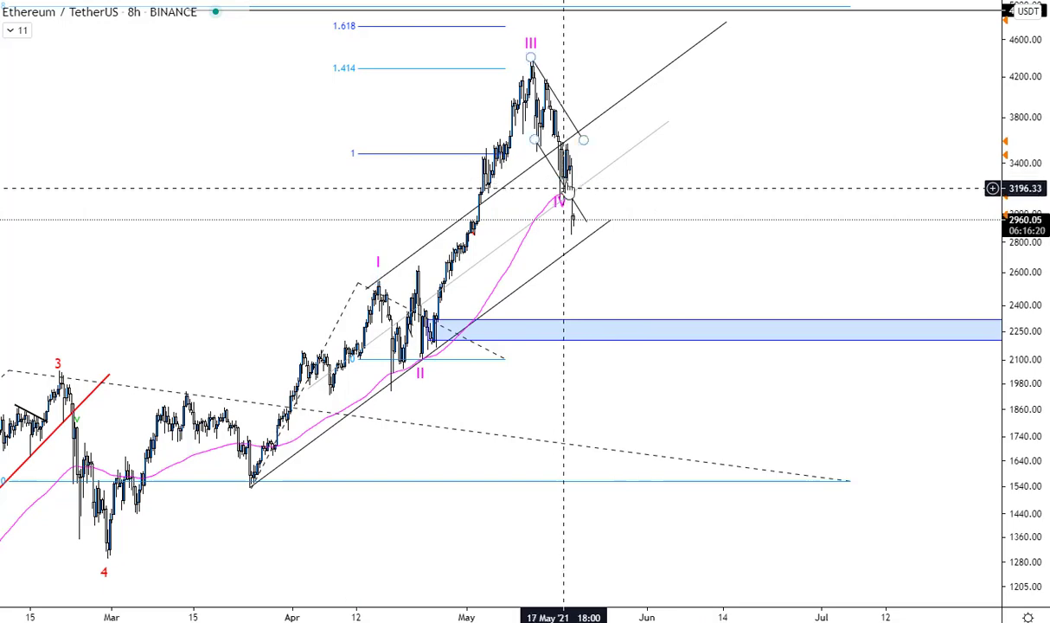
Step: Draw a Fib retracement from the wave II low at 2098.86 up to the wave III high at 4387.02
{"action": "scroll", "coordinate": [733, 219], "scroll_direction": "up", "scroll_amount": 3}
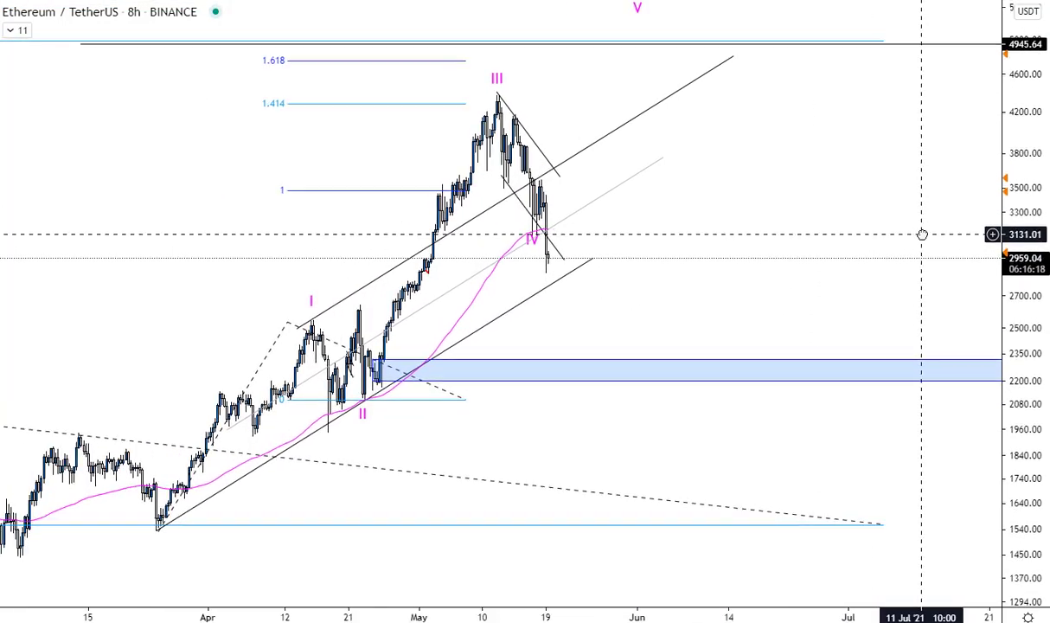
{"action": "left_click_drag", "start_coordinate": [922, 234], "coordinate": [918, 235]}
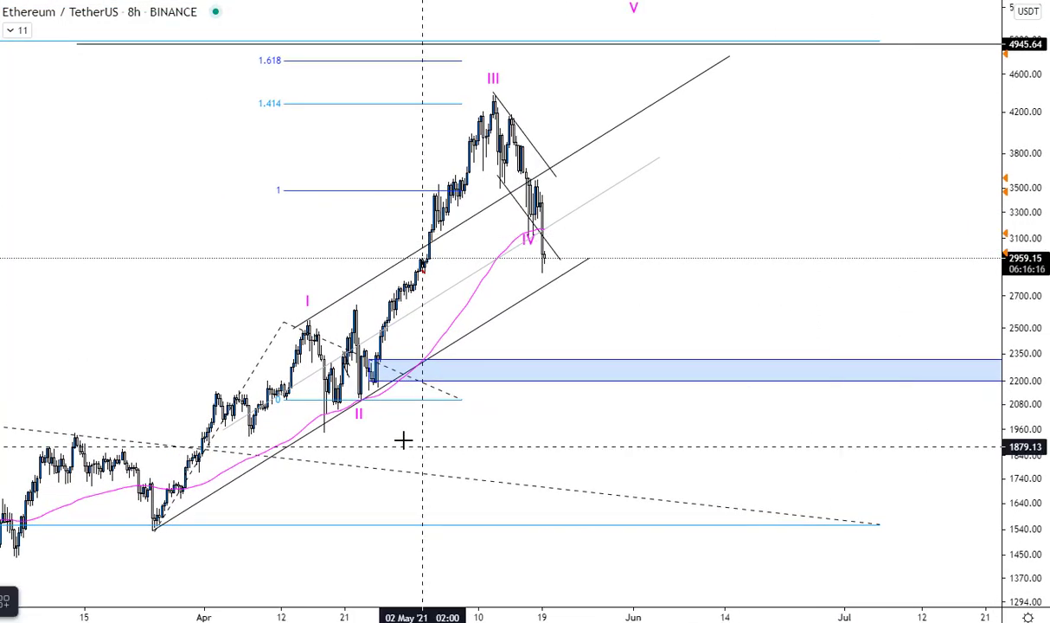
{"action": "left_click", "coordinate": [382, 399]}
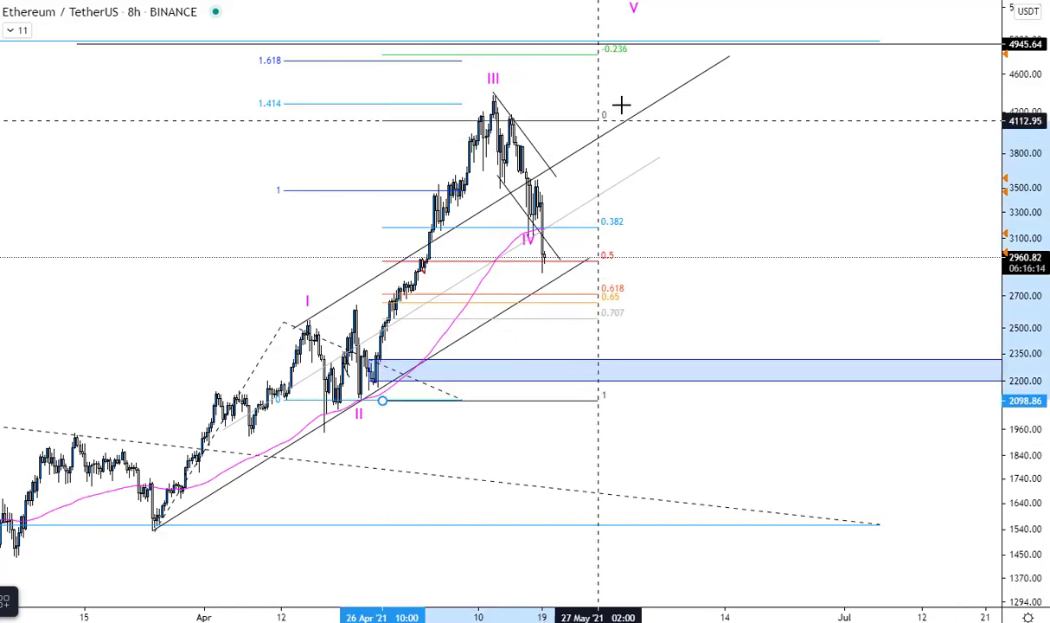
{"action": "left_click", "coordinate": [668, 91]}
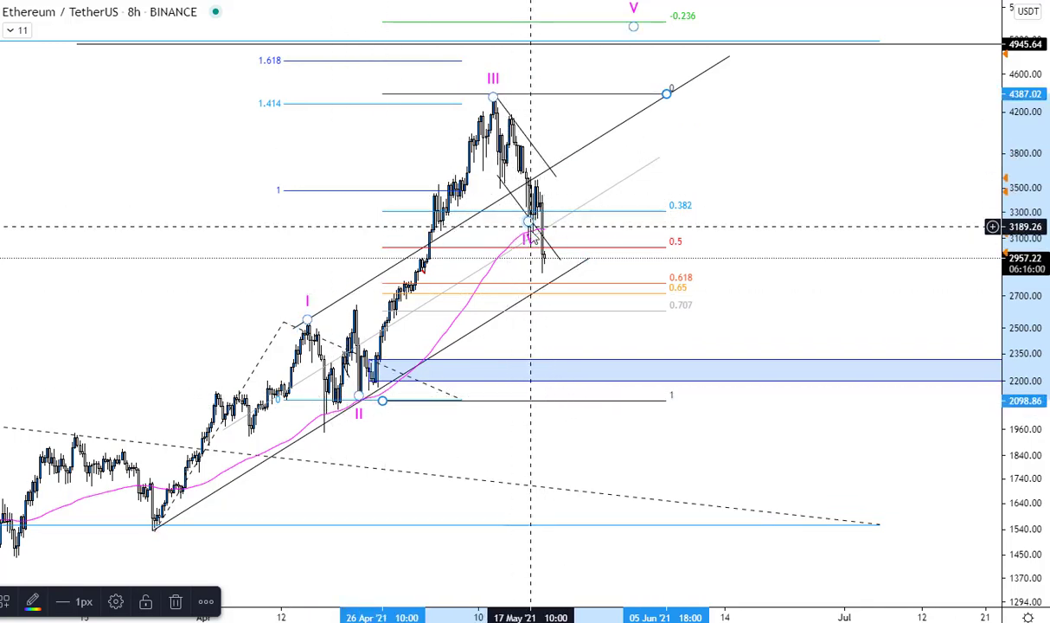
Step: Draw a Fib extension of the pullback through 4387.02, about 3497 and 4151.03, with its middle anchor extended forward in time
{"action": "left_click", "coordinate": [583, 109]}
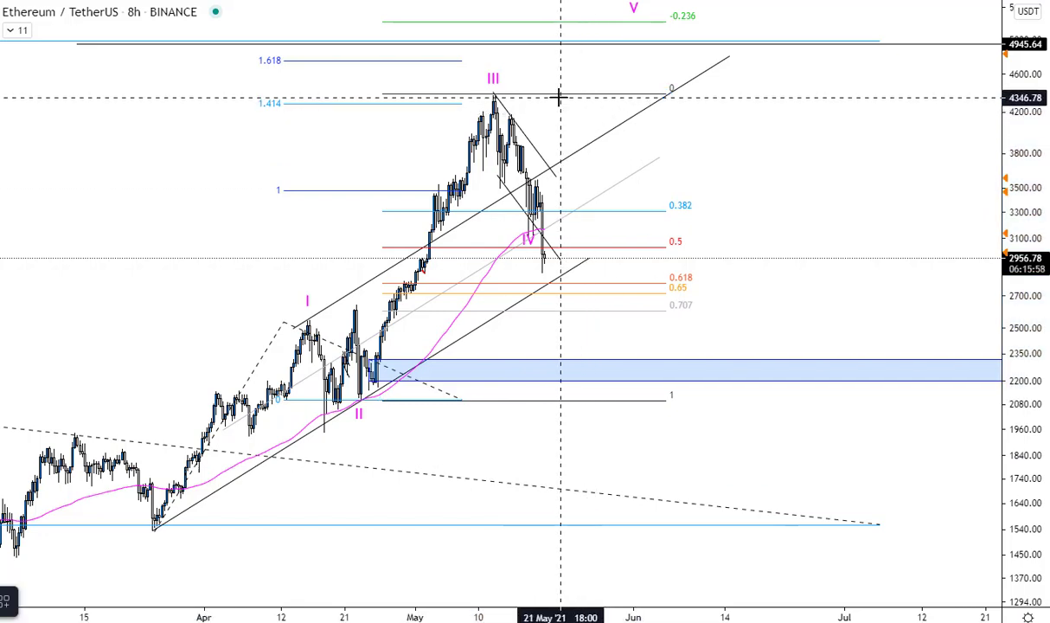
{"action": "left_click", "coordinate": [553, 94]}
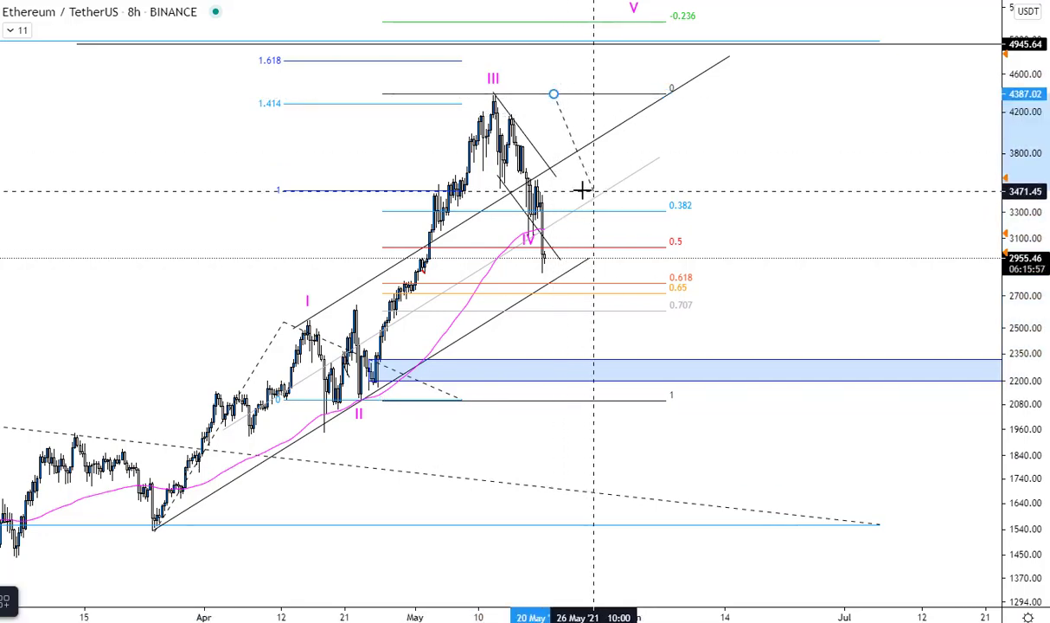
{"action": "left_click", "coordinate": [575, 116]}
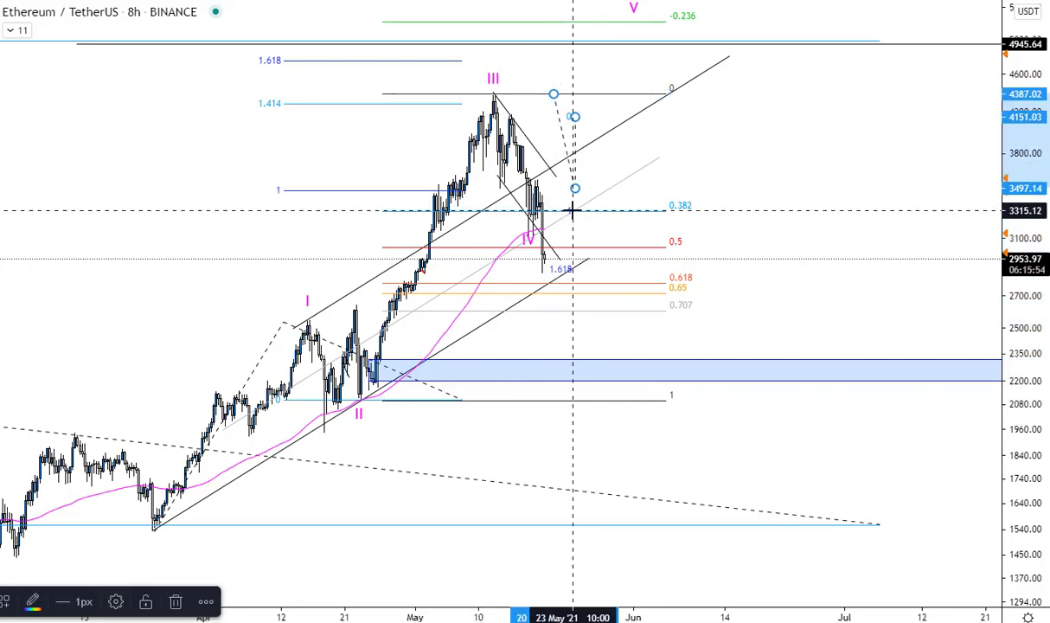
{"action": "mouse_move", "coordinate": [575, 189]}
{"action": "left_mouse_down"}
{"action": "mouse_move", "coordinate": [557, 188]}
{"action": "mouse_move", "coordinate": [614, 187]}
{"action": "left_mouse_up"}
{"action": "left_click", "coordinate": [825, 264]}
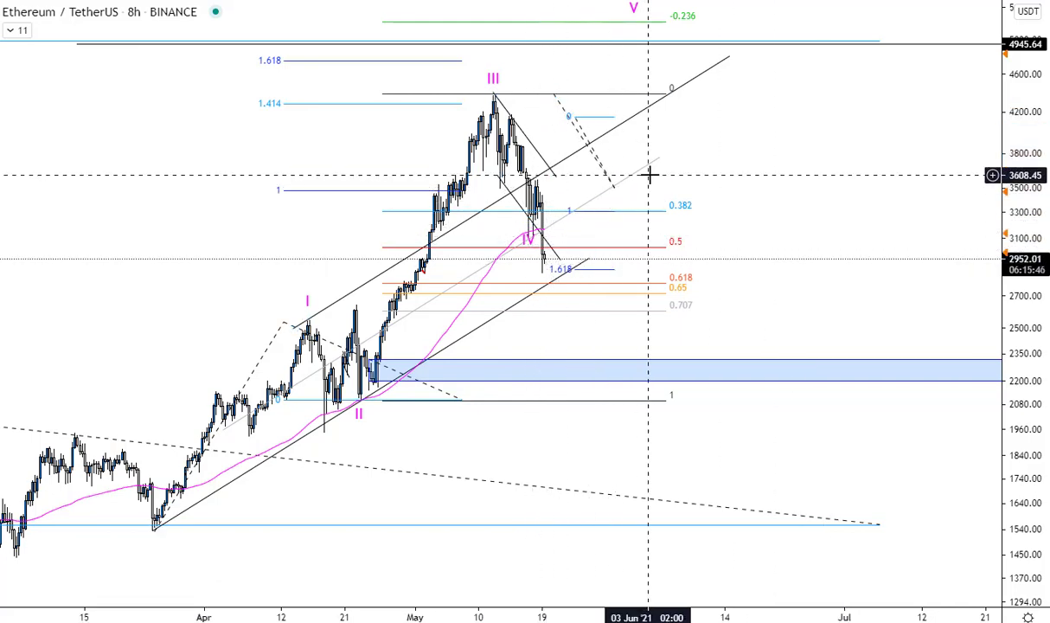
Step: Try the wave IV point at the 19 May low at about 2850, and return it to the earlier mid-May low
{"action": "left_click", "coordinate": [542, 232]}
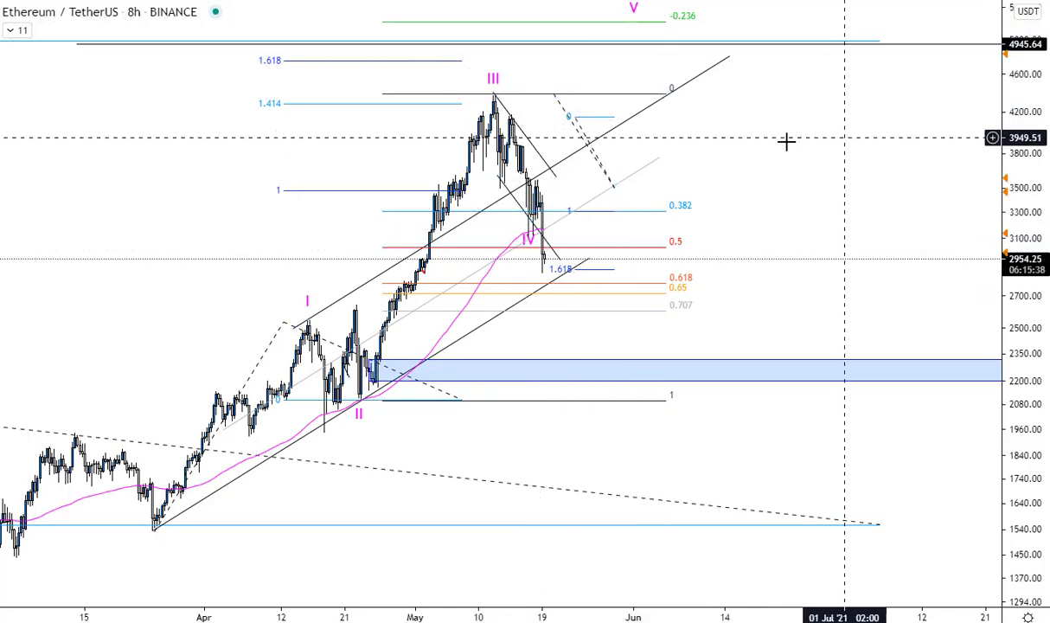
{"action": "scroll", "coordinate": [824, 156], "scroll_direction": "down", "scroll_amount": 1}
{"action": "scroll", "coordinate": [824, 162], "scroll_direction": "down", "scroll_amount": 2}
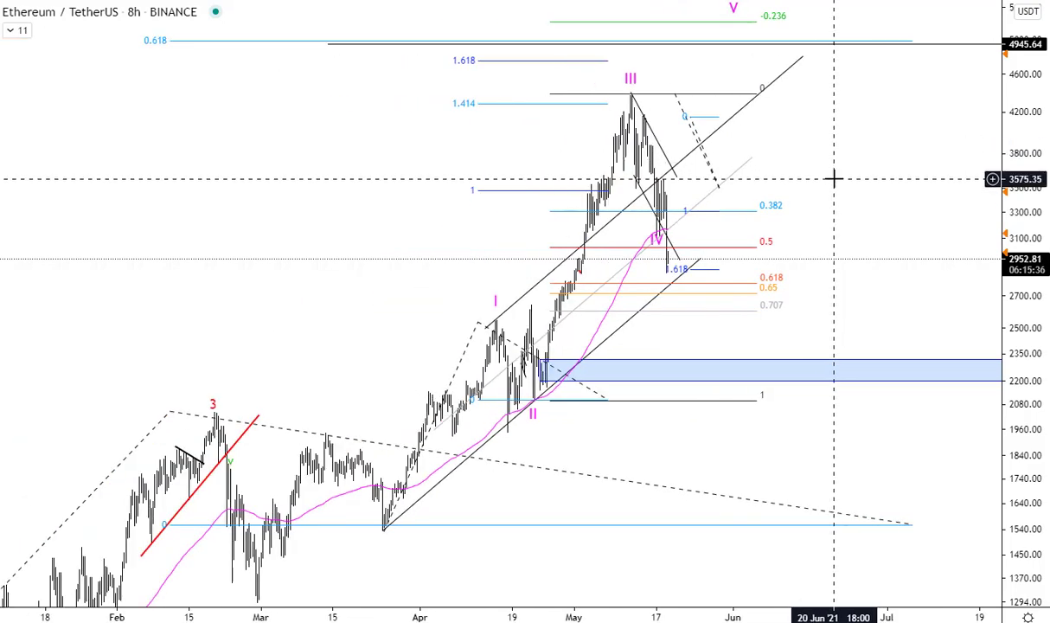
{"action": "scroll", "coordinate": [830, 180], "scroll_direction": "up", "scroll_amount": 2}
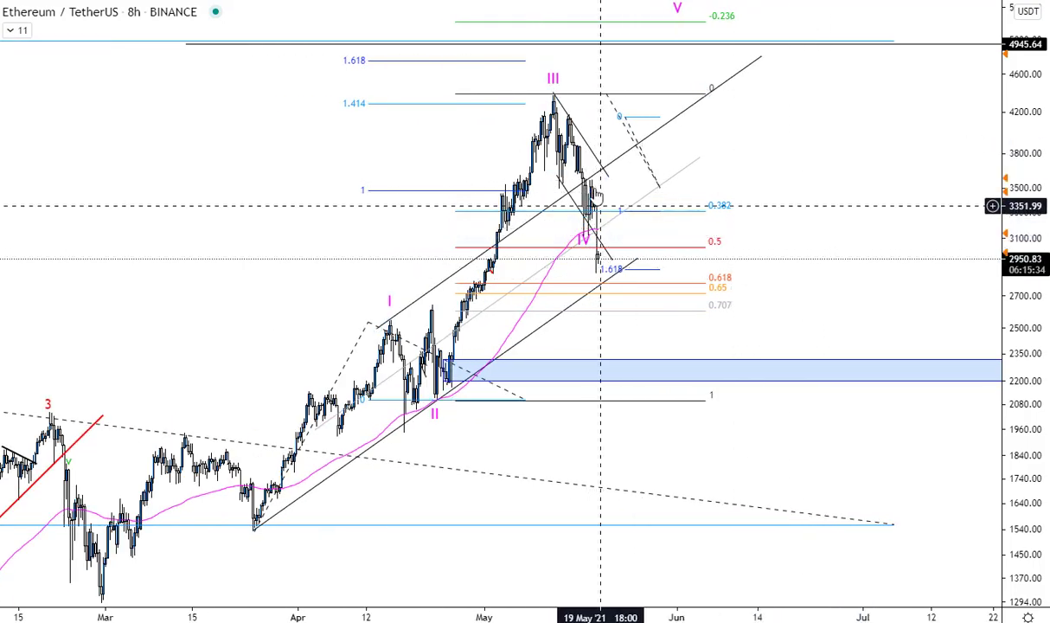
{"action": "left_click_drag", "start_coordinate": [882, 210], "coordinate": [918, 203]}
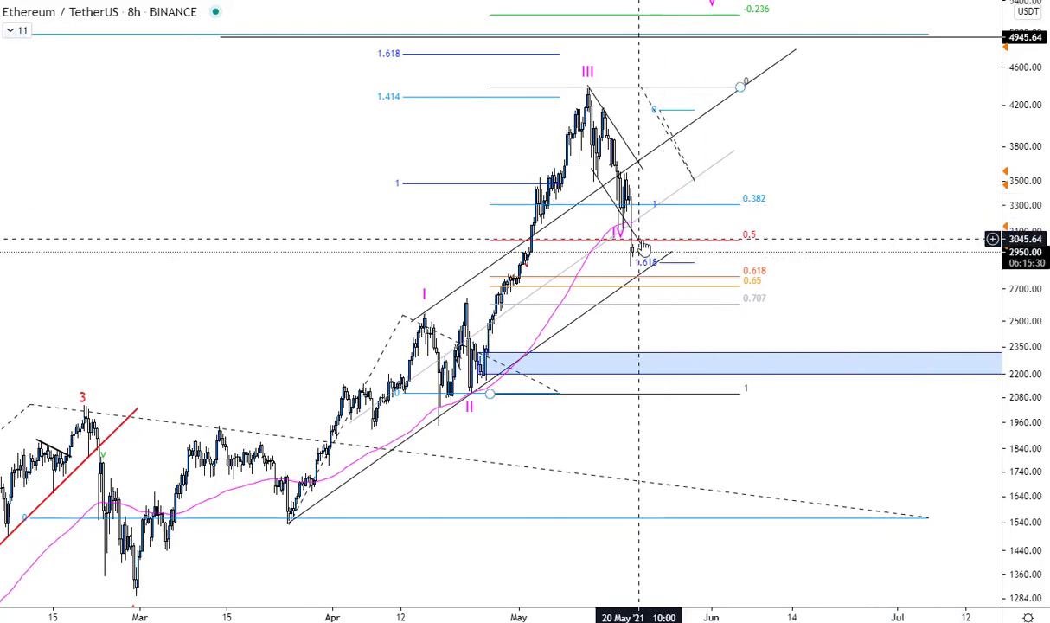
{"action": "left_click_drag", "start_coordinate": [629, 242], "coordinate": [635, 268]}
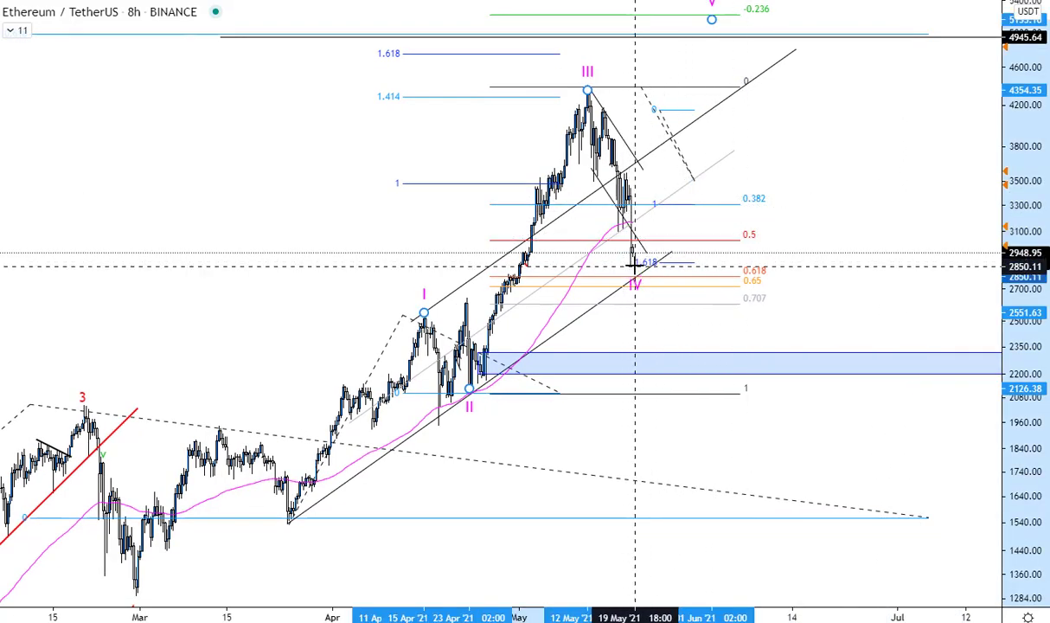
{"action": "left_click", "coordinate": [825, 236]}
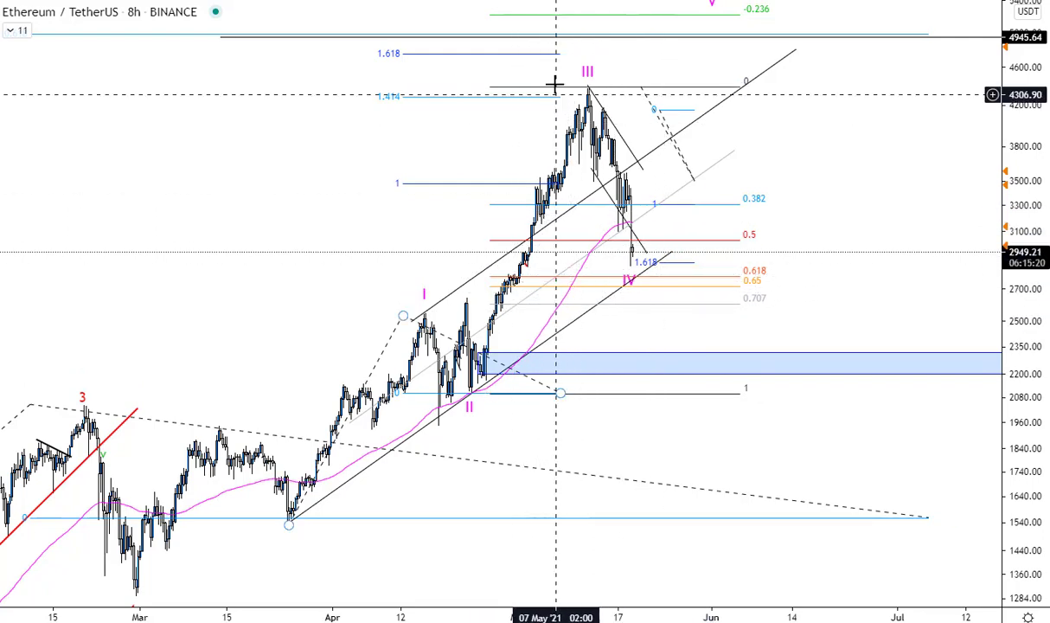
{"action": "left_click_drag", "start_coordinate": [626, 259], "coordinate": [619, 217]}
{"action": "left_click", "coordinate": [775, 145]}
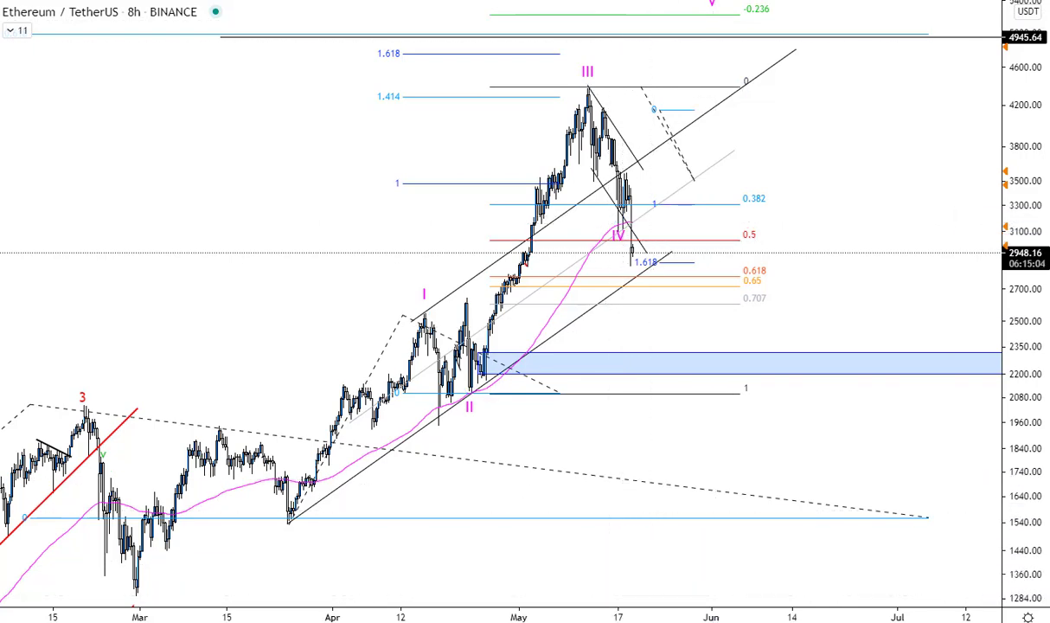
Step: Try a trend line from the wave IV low at 3136.79 up toward the wave V target
{"action": "left_click", "coordinate": [622, 224]}
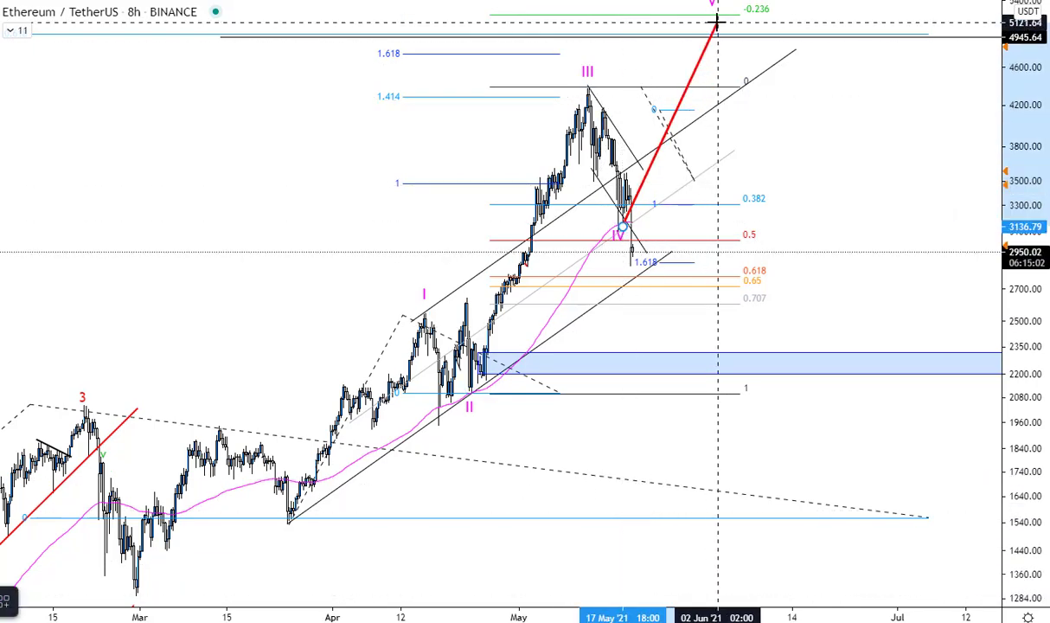
{"action": "key", "text": "Escape"}
{"action": "left_click", "coordinate": [614, 242]}
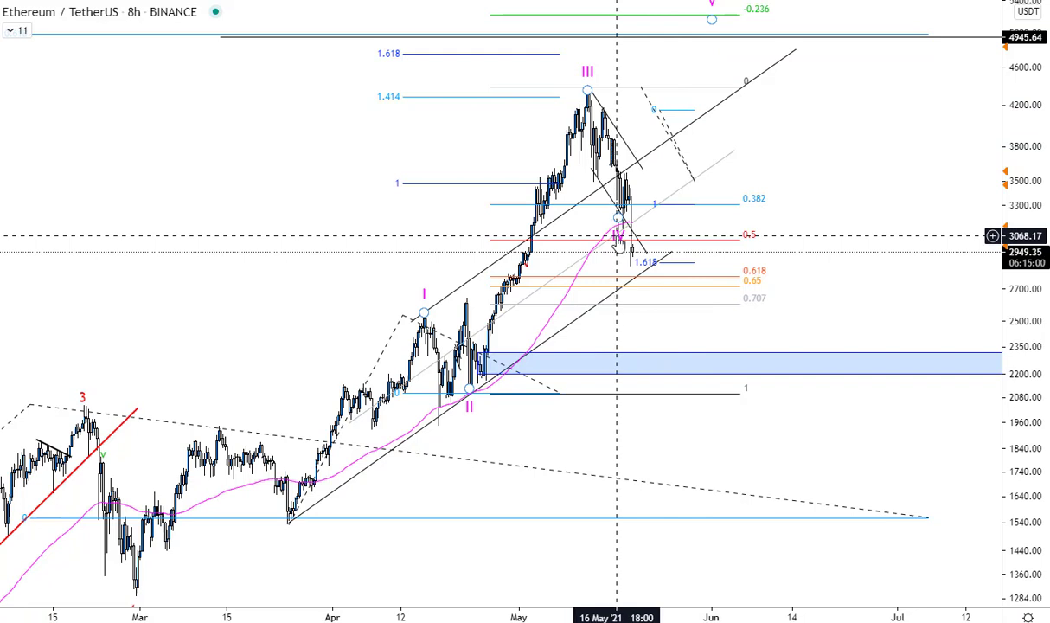
{"action": "left_click", "coordinate": [617, 236]}
{"action": "left_click", "coordinate": [900, 135]}
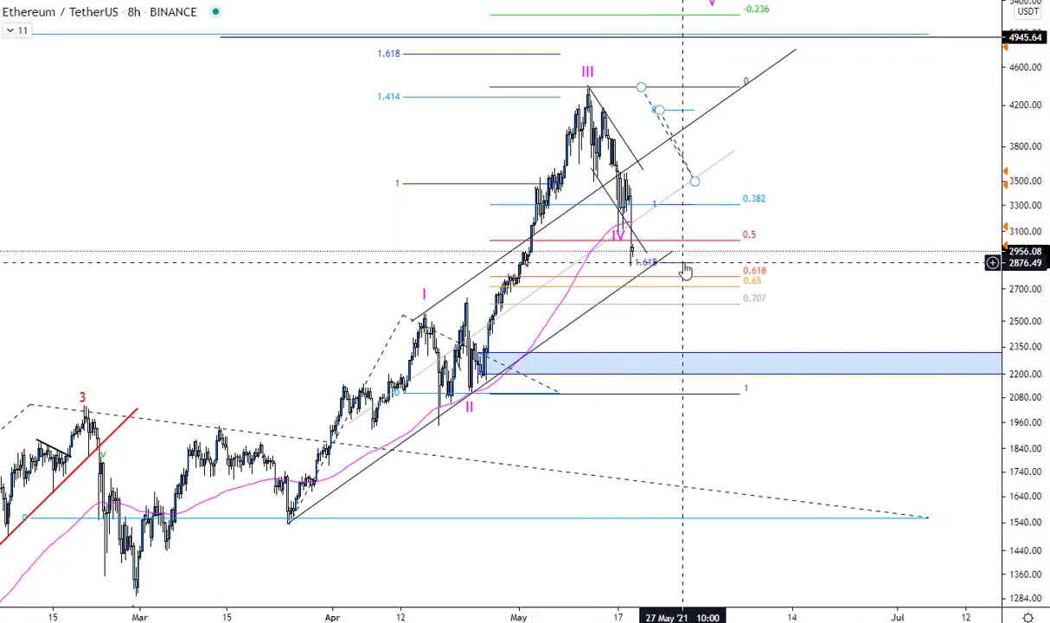
{"action": "left_click", "coordinate": [598, 145]}
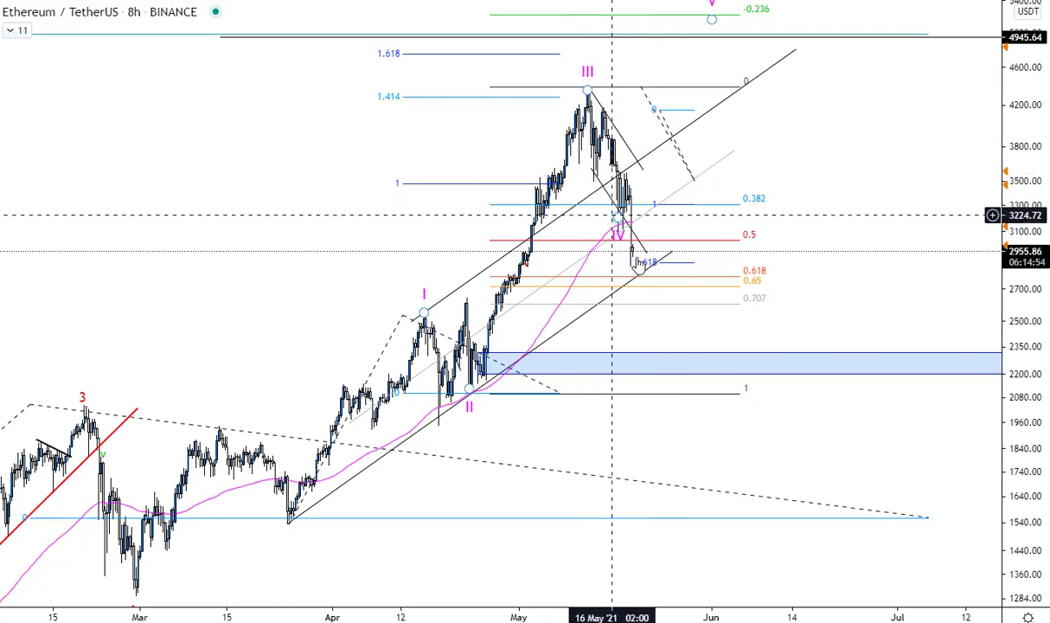
{"action": "left_click", "coordinate": [626, 261]}
{"action": "left_click", "coordinate": [616, 173]}
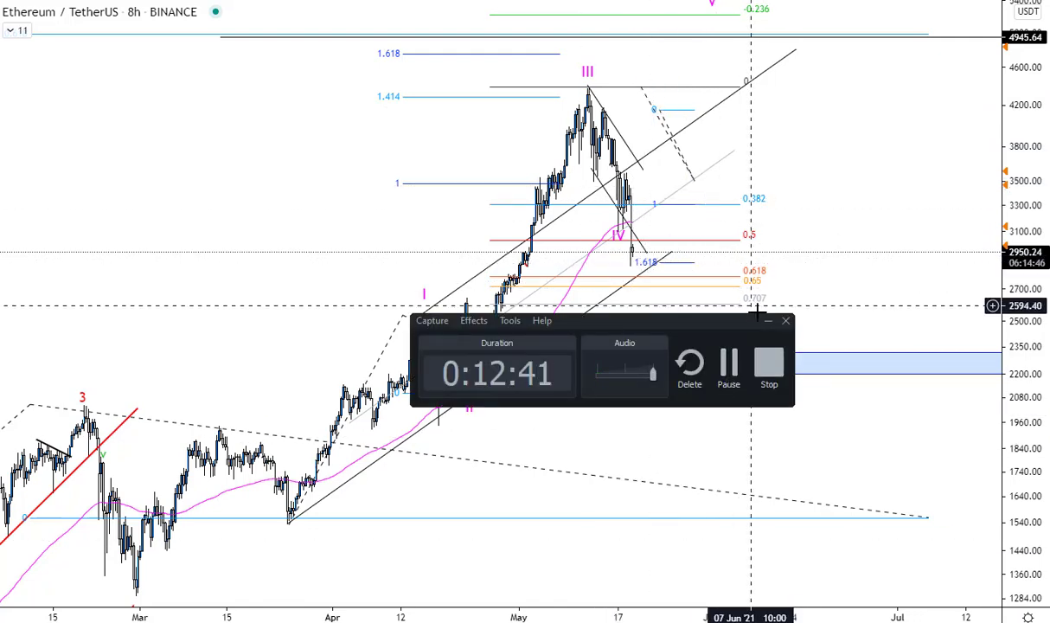
{"action": "left_click", "coordinate": [769, 323]}
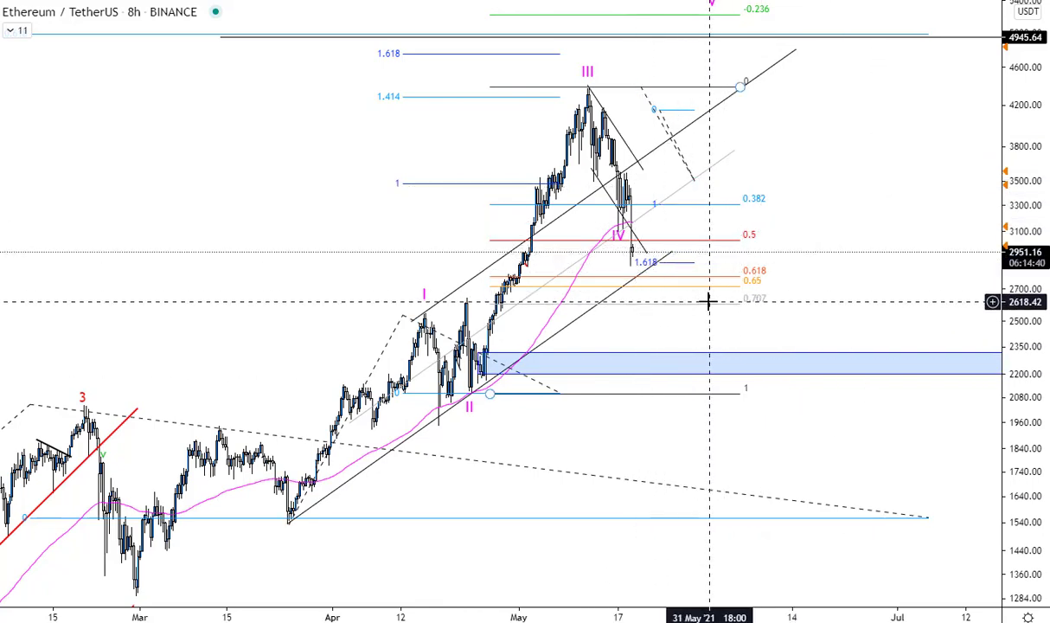
Step: Try the red wave 4 point at the late-March low, and return it to the end-of-February low
{"action": "scroll", "coordinate": [687, 320], "scroll_direction": "down", "scroll_amount": 2}
{"action": "mouse_move", "coordinate": [533, 310]}
{"action": "left_mouse_down"}
{"action": "mouse_move", "coordinate": [493, 330]}
{"action": "mouse_move", "coordinate": [555, 284]}
{"action": "mouse_move", "coordinate": [534, 297]}
{"action": "left_mouse_up"}
{"action": "left_click_drag", "start_coordinate": [438, 281], "coordinate": [440, 157]}
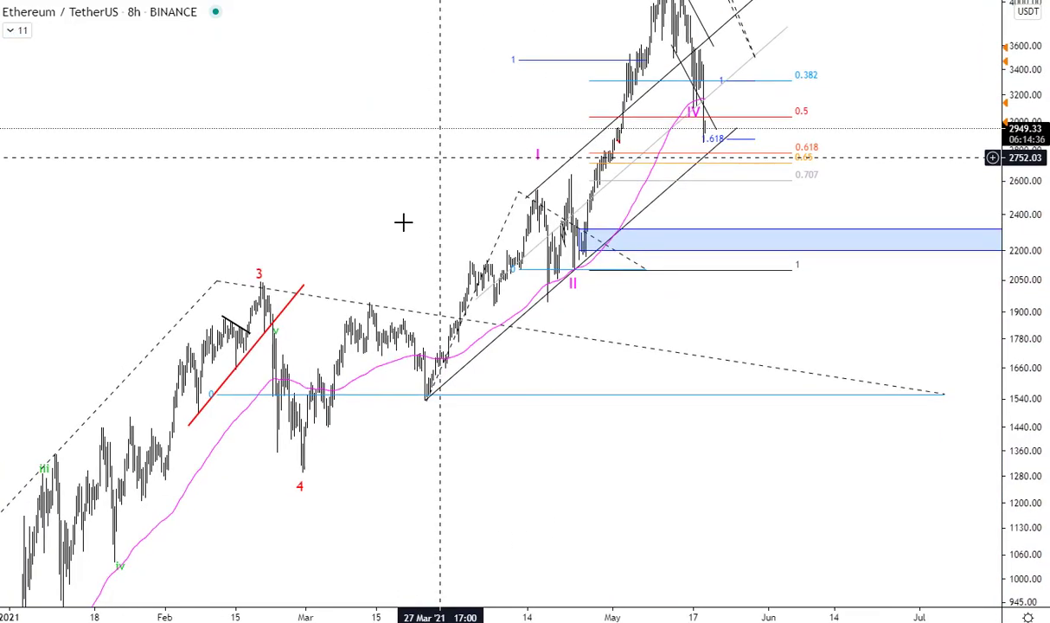
{"action": "left_click", "coordinate": [304, 482]}
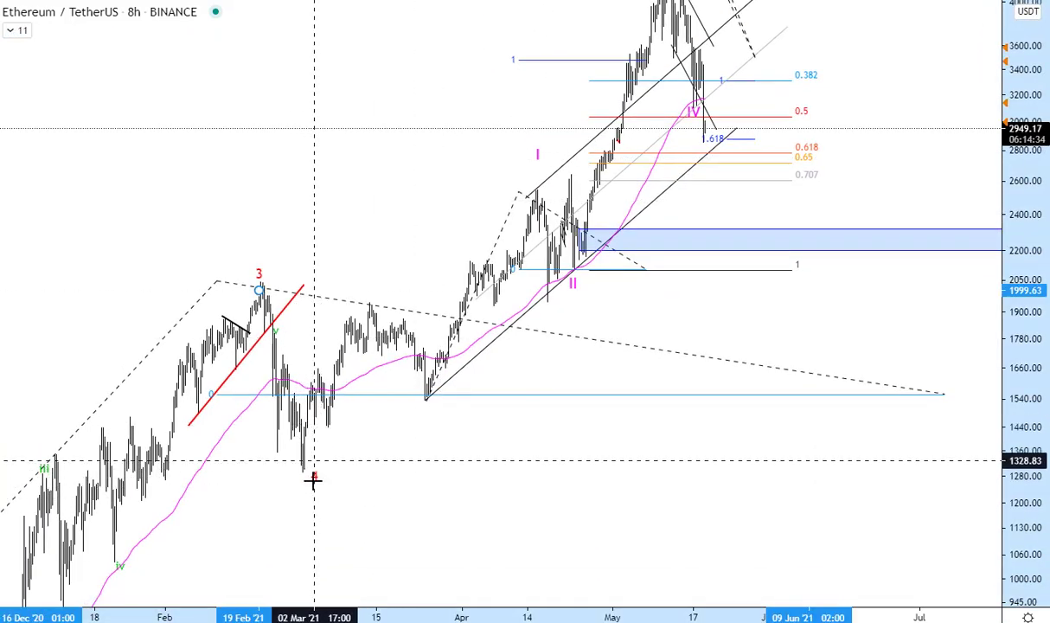
{"action": "left_click_drag", "start_coordinate": [301, 484], "coordinate": [568, 310]}
{"action": "left_click_drag", "start_coordinate": [703, 407], "coordinate": [529, 581]}
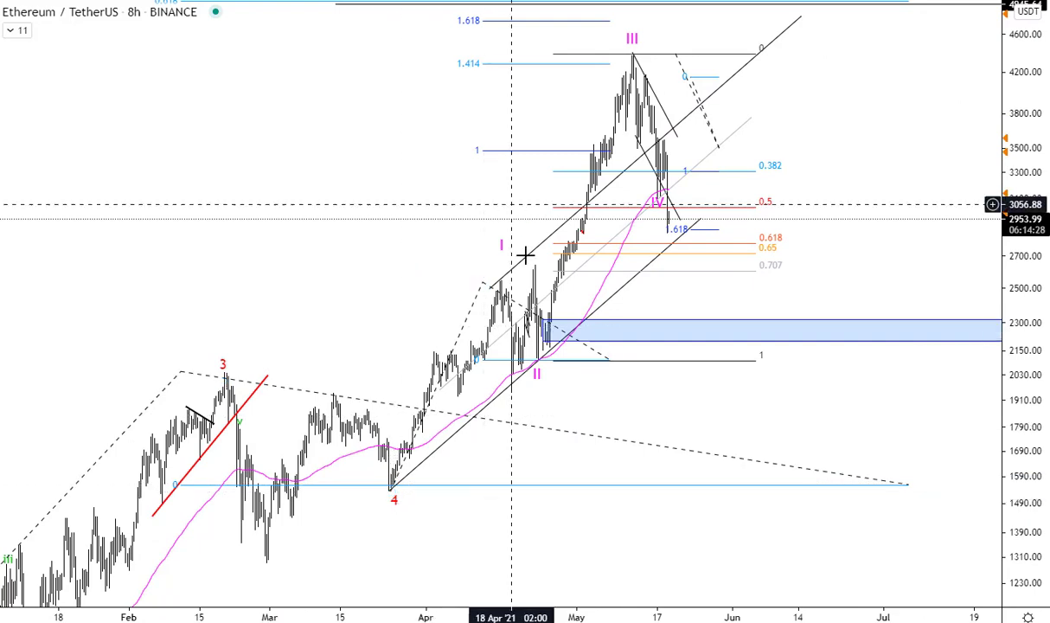
{"action": "left_click_drag", "start_coordinate": [1003, 286], "coordinate": [1003, 315]}
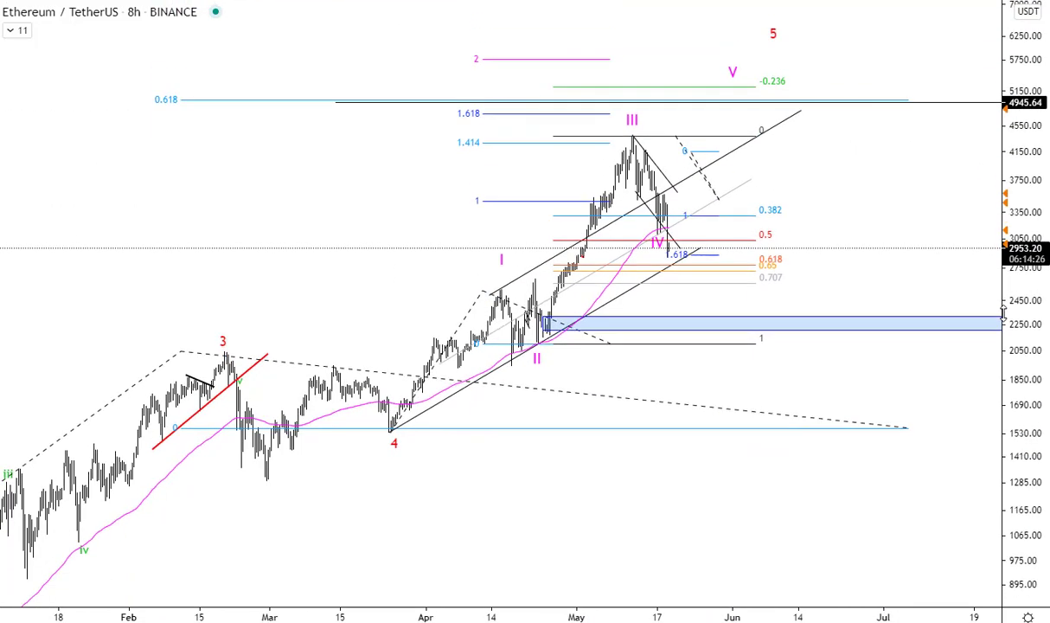
{"action": "left_click_drag", "start_coordinate": [391, 430], "coordinate": [270, 477]}
{"action": "left_click", "coordinate": [373, 471]}
Step: Move the magenta wave I point above the mid-March high and the wave II point to the late-March low at 1519.78
{"action": "left_click_drag", "start_coordinate": [503, 276], "coordinate": [342, 352]}
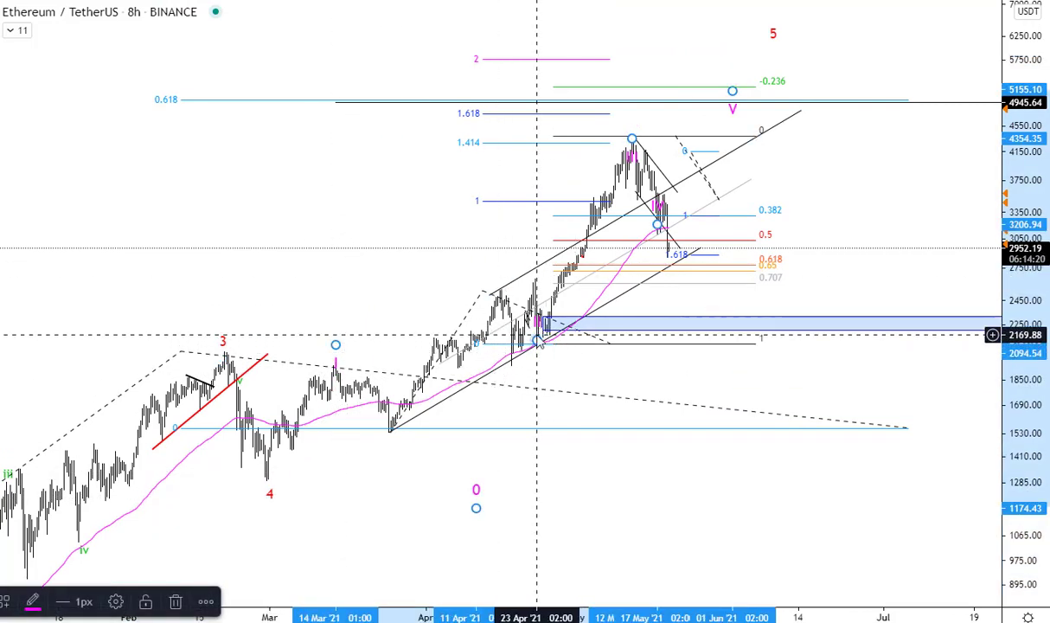
{"action": "left_click_drag", "start_coordinate": [536, 340], "coordinate": [400, 435]}
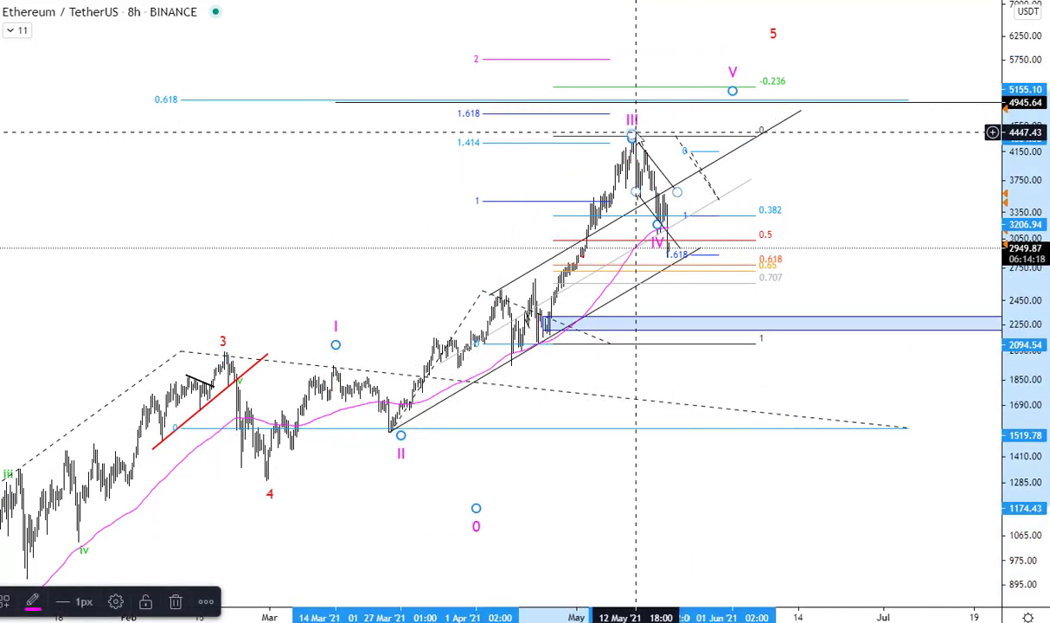
{"action": "left_click_drag", "start_coordinate": [634, 137], "coordinate": [603, 184]}
{"action": "key", "text": "ctrl+z"}
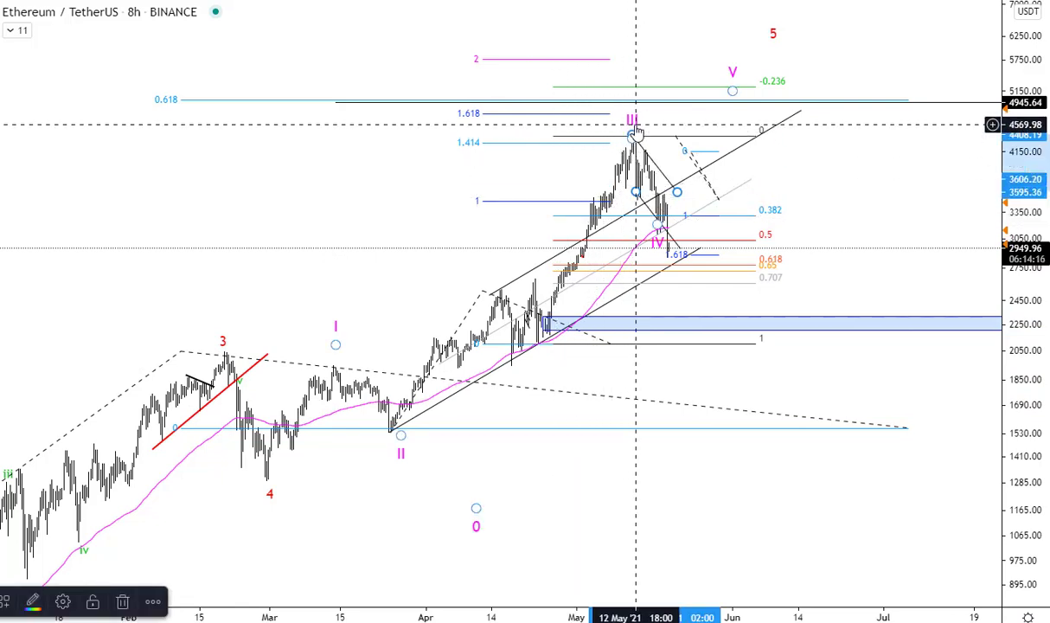
Step: Move magenta wave III to the mid-April high, wave IV to the late-April low and wave V to the mid-May peak
{"action": "left_click_drag", "start_coordinate": [633, 127], "coordinate": [500, 281]}
{"action": "left_click_drag", "start_coordinate": [657, 224], "coordinate": [538, 343]}
{"action": "left_click_drag", "start_coordinate": [732, 90], "coordinate": [630, 136]}
{"action": "left_click", "coordinate": [665, 130]}
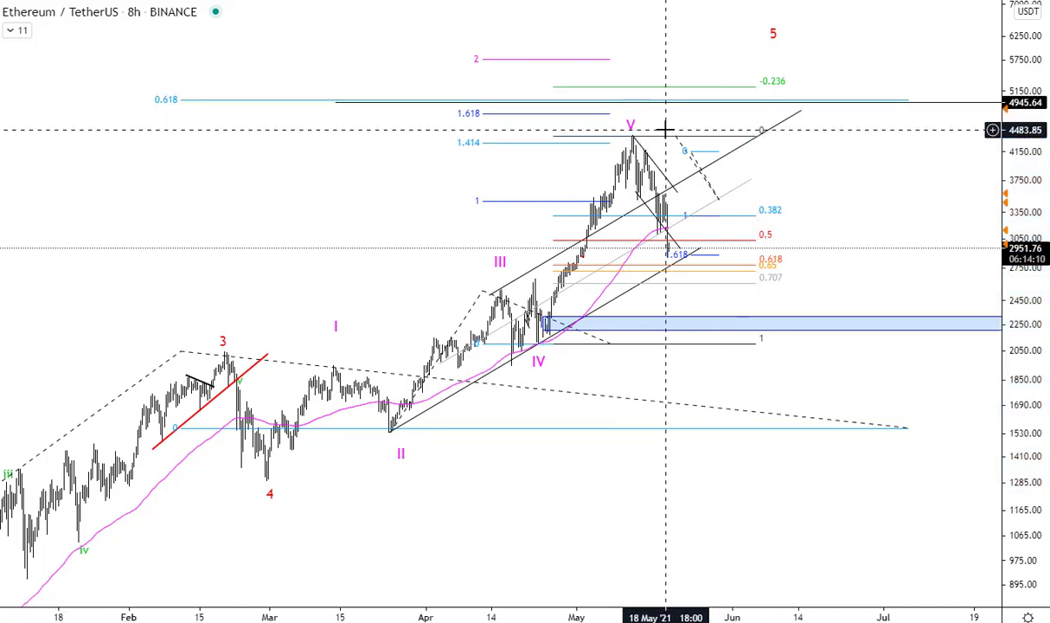
Step: Try a Fib extension from 1291.06 through 2561.25 to 2088.85, with its anchors set forward in time, and delete it
{"action": "scroll", "coordinate": [694, 183], "scroll_direction": "down", "scroll_amount": 1}
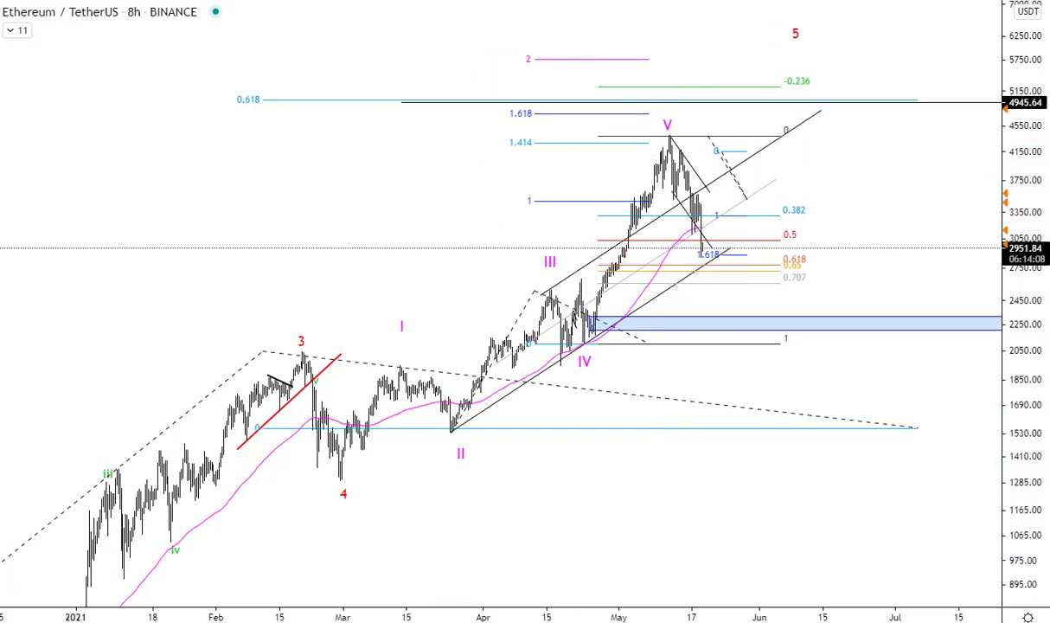
{"action": "left_click", "coordinate": [381, 480]}
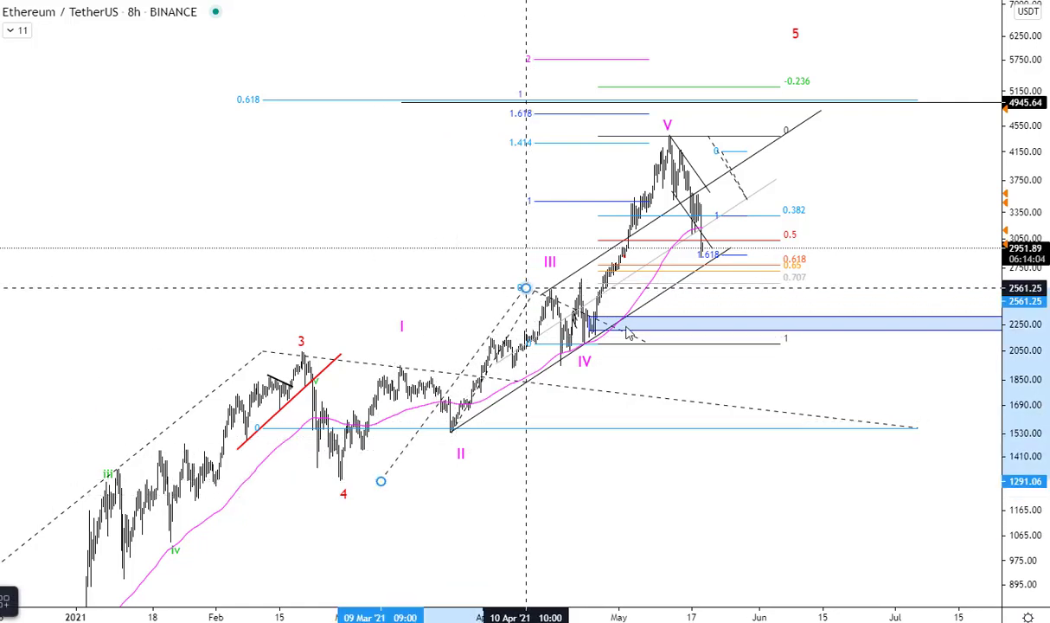
{"action": "left_click", "coordinate": [665, 345]}
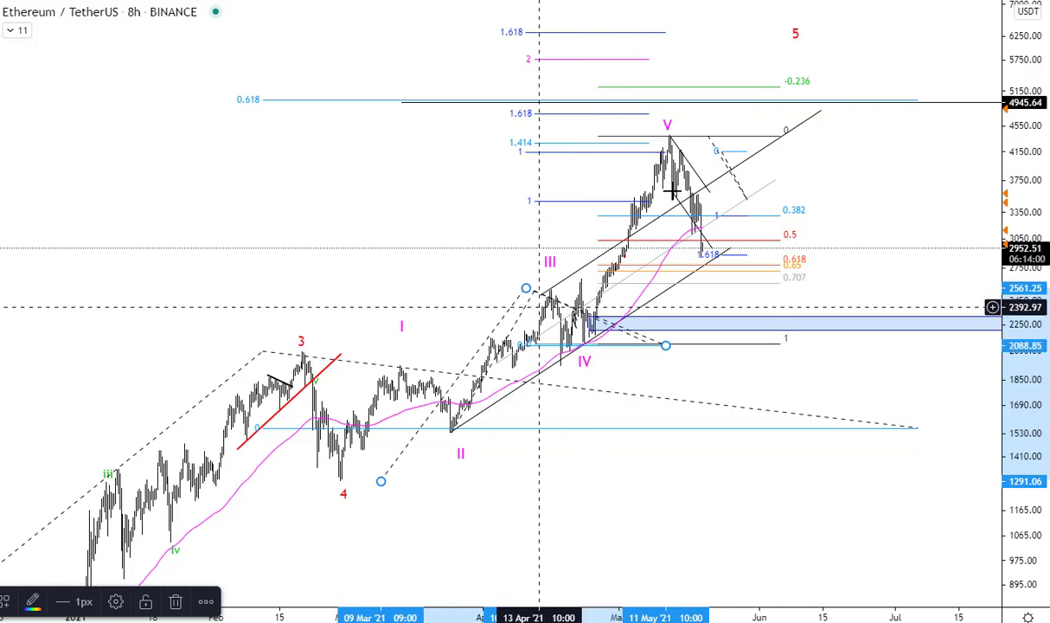
{"action": "key", "text": "Delete"}
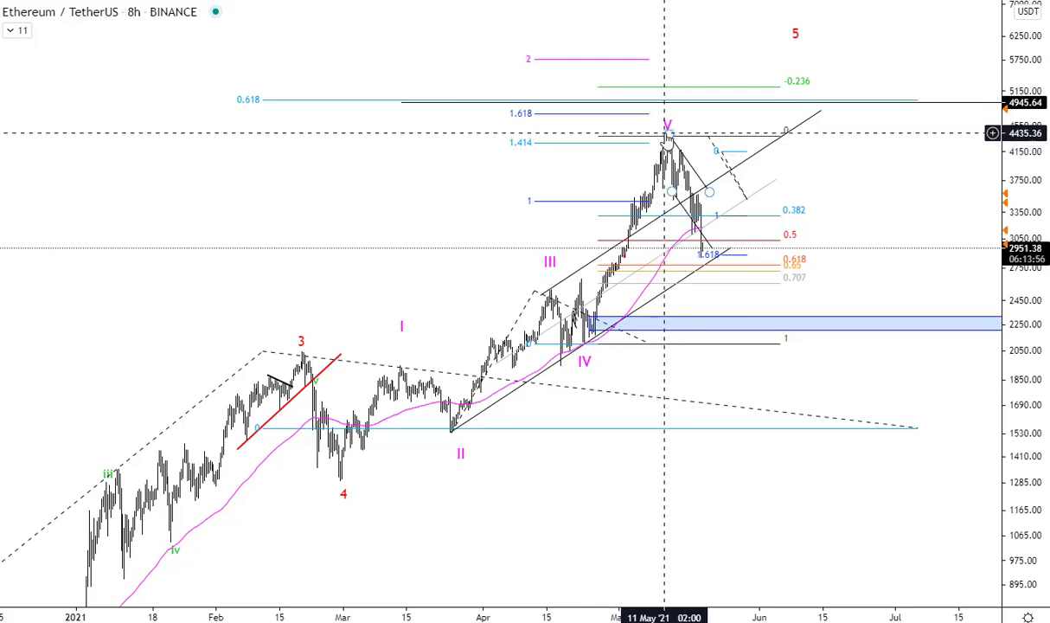
Step: Examine the relabelled five-wave count against the blue support zone and the larger blue wave IV label
{"action": "left_click_drag", "start_coordinate": [845, 274], "coordinate": [646, 285]}
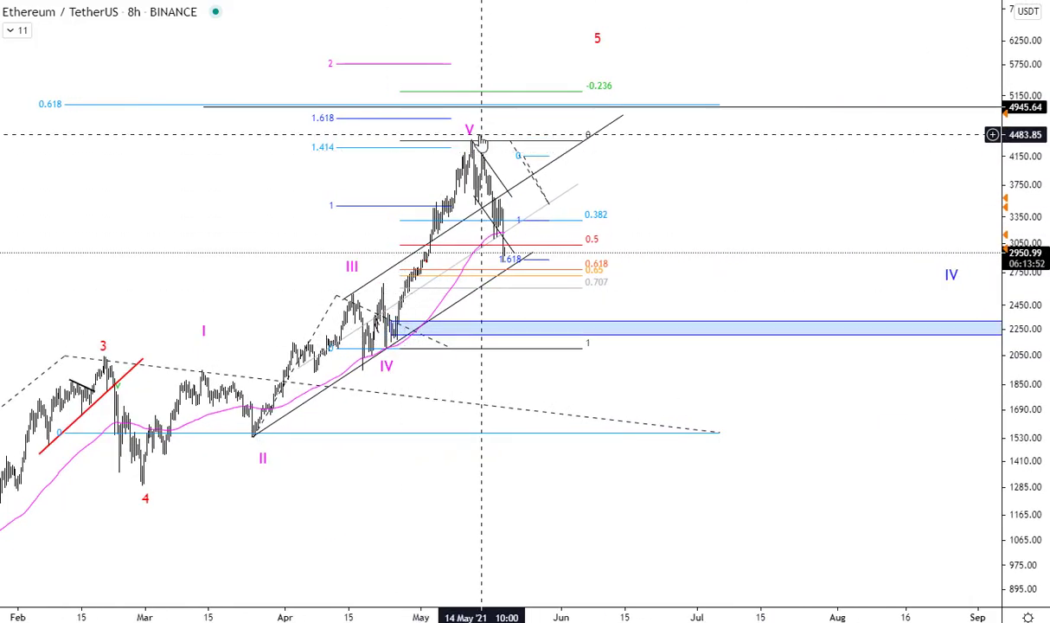
{"action": "left_click", "coordinate": [388, 329]}
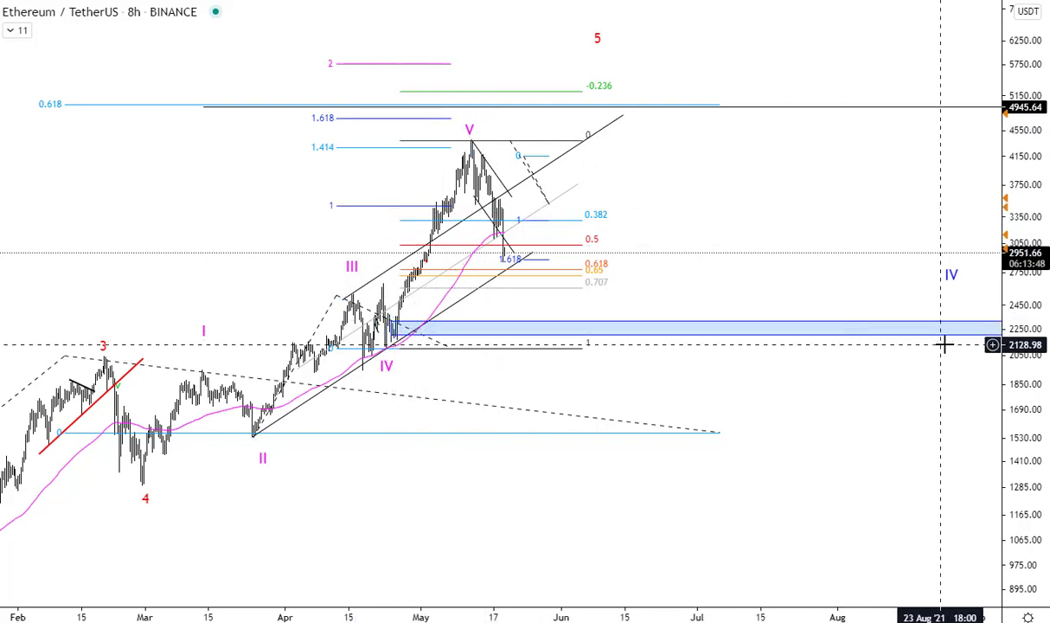
{"action": "left_click", "coordinate": [839, 391]}
{"action": "scroll", "coordinate": [882, 354], "scroll_direction": "down", "scroll_amount": 2}
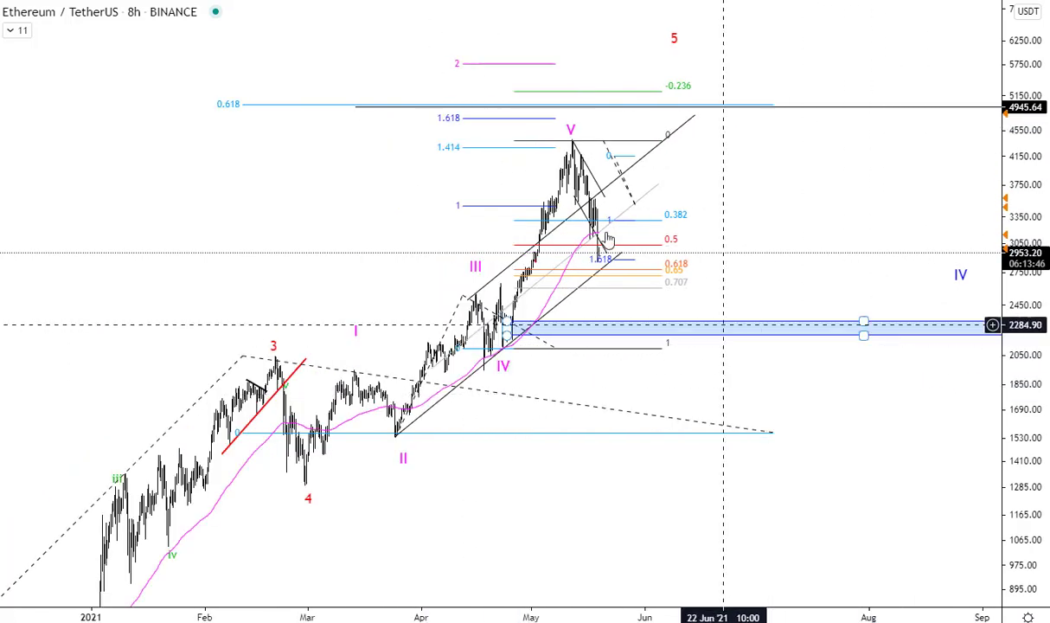
{"action": "scroll", "coordinate": [724, 280], "scroll_direction": "up", "scroll_amount": 2}
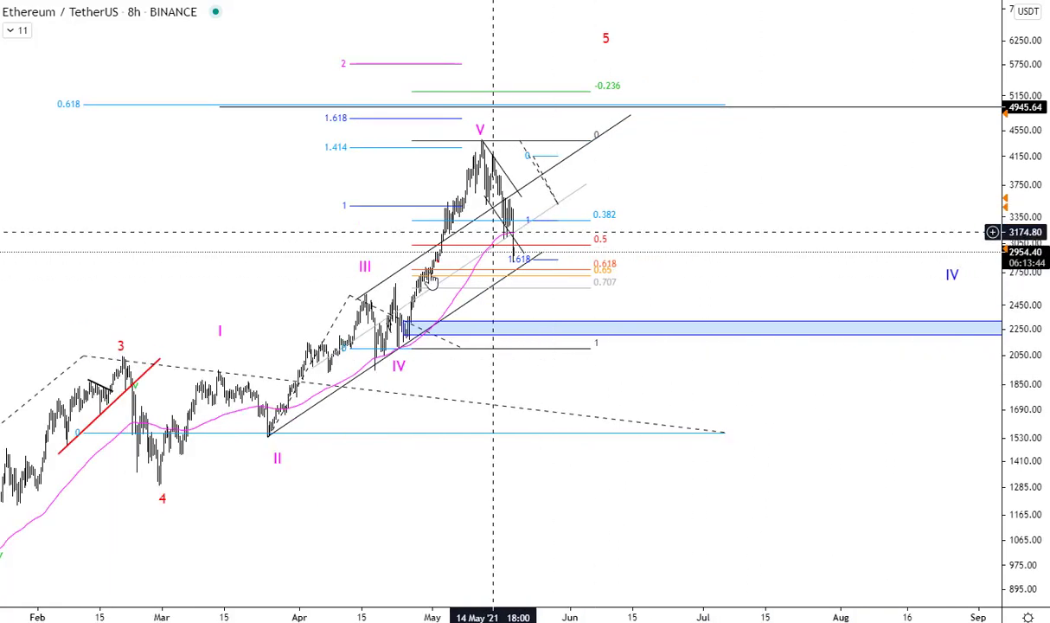
{"action": "left_click_drag", "start_coordinate": [815, 223], "coordinate": [972, 241]}
{"action": "scroll", "coordinate": [869, 278], "scroll_direction": "up", "scroll_amount": 2}
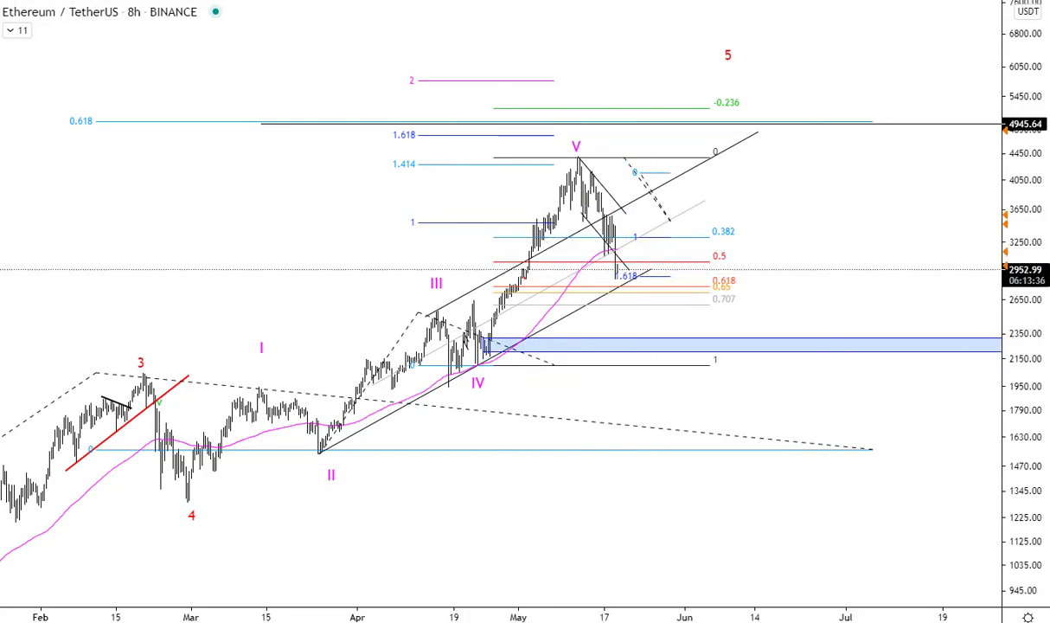
{"action": "scroll", "coordinate": [696, 160], "scroll_direction": "down", "scroll_amount": 2}
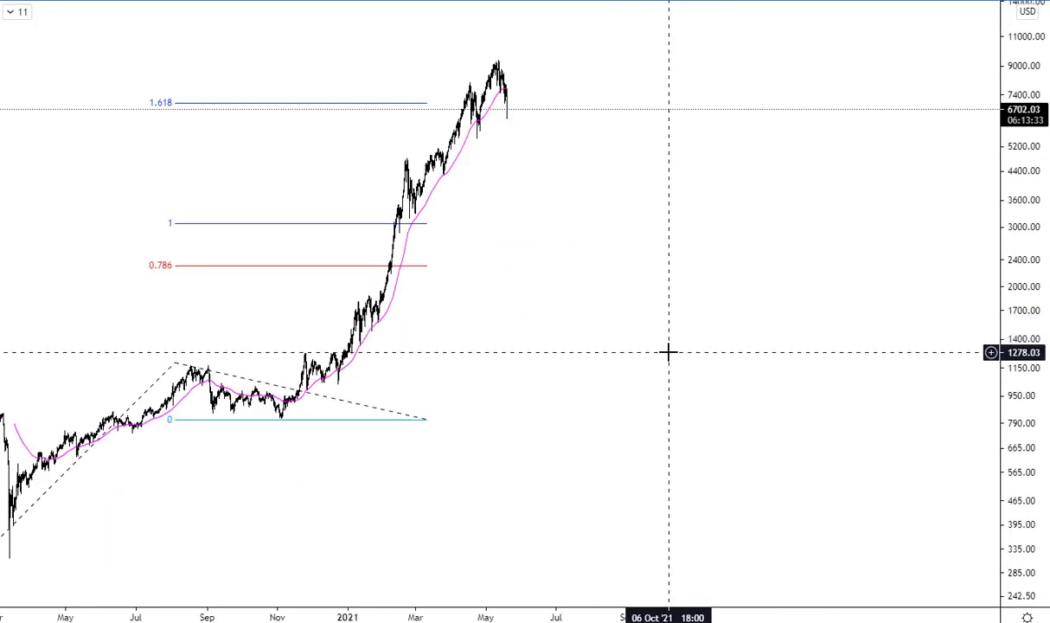
Step: Set the USD-priced chart to the daily interval and bring the price history since the March 2020 low into view
{"action": "left_click_drag", "start_coordinate": [668, 351], "coordinate": [883, 331]}
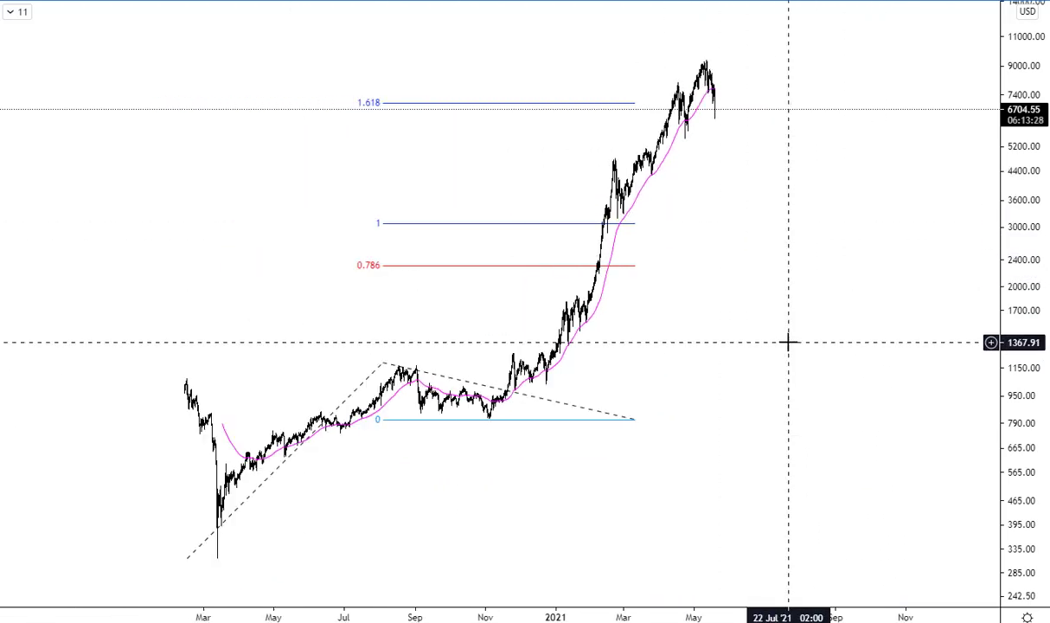
{"action": "scroll", "coordinate": [786, 350], "scroll_direction": "up", "scroll_amount": 1}
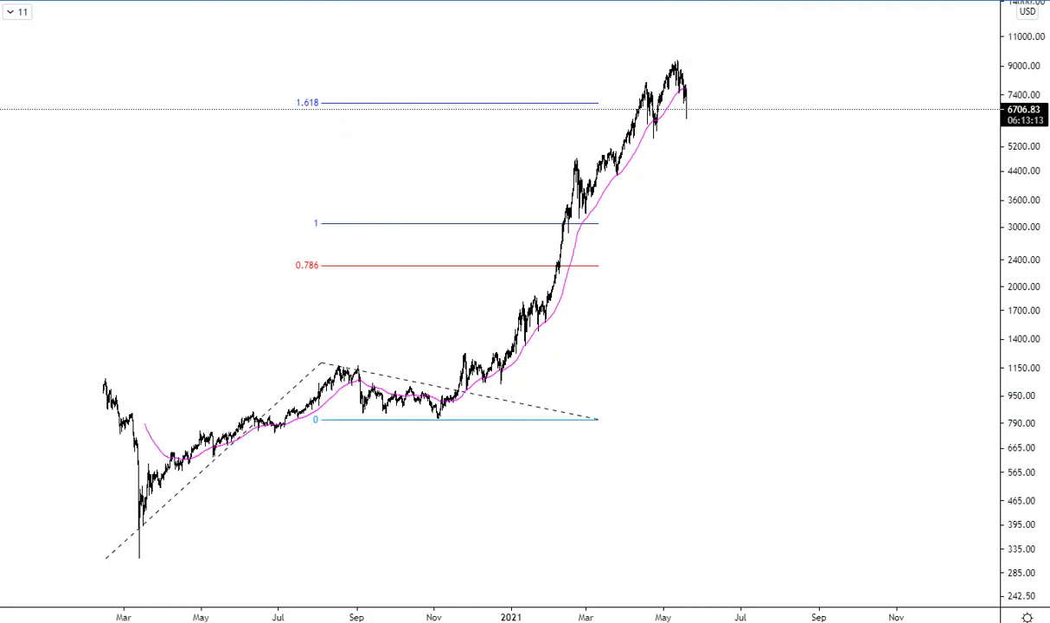
{"action": "left_click_drag", "start_coordinate": [649, 358], "coordinate": [986, 333]}
{"action": "scroll", "coordinate": [717, 340], "scroll_direction": "up", "scroll_amount": 5}
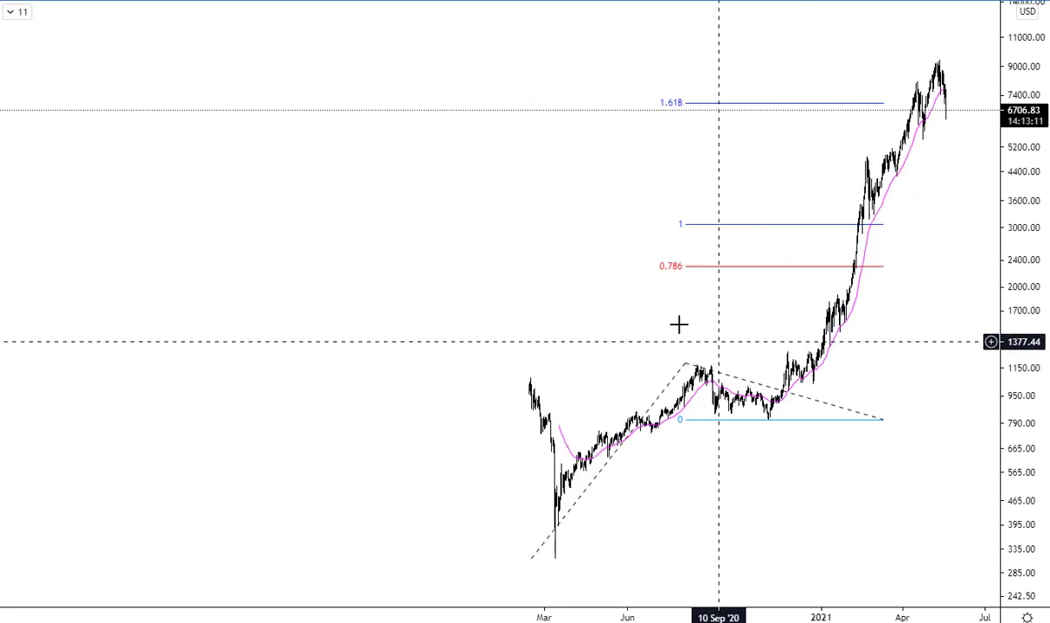
{"action": "scroll", "coordinate": [679, 324], "scroll_direction": "up", "scroll_amount": 2}
{"action": "double_click", "coordinate": [480, 340]}
{"action": "scroll", "coordinate": [487, 344], "scroll_direction": "up", "scroll_amount": 1}
{"action": "double_click", "coordinate": [510, 321]}
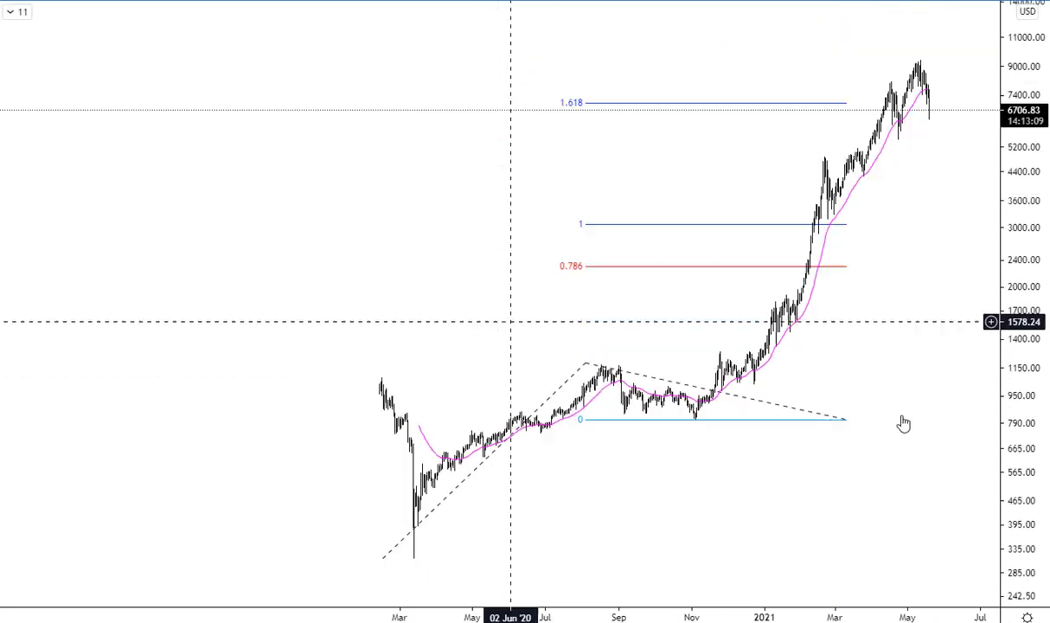
Step: Examine the 2020 swings and the sideways correction before the 2021 rally against the magenta moving average
{"action": "scroll", "coordinate": [759, 464], "scroll_direction": "up", "scroll_amount": 2}
{"action": "left_click_drag", "start_coordinate": [736, 510], "coordinate": [919, 388]}
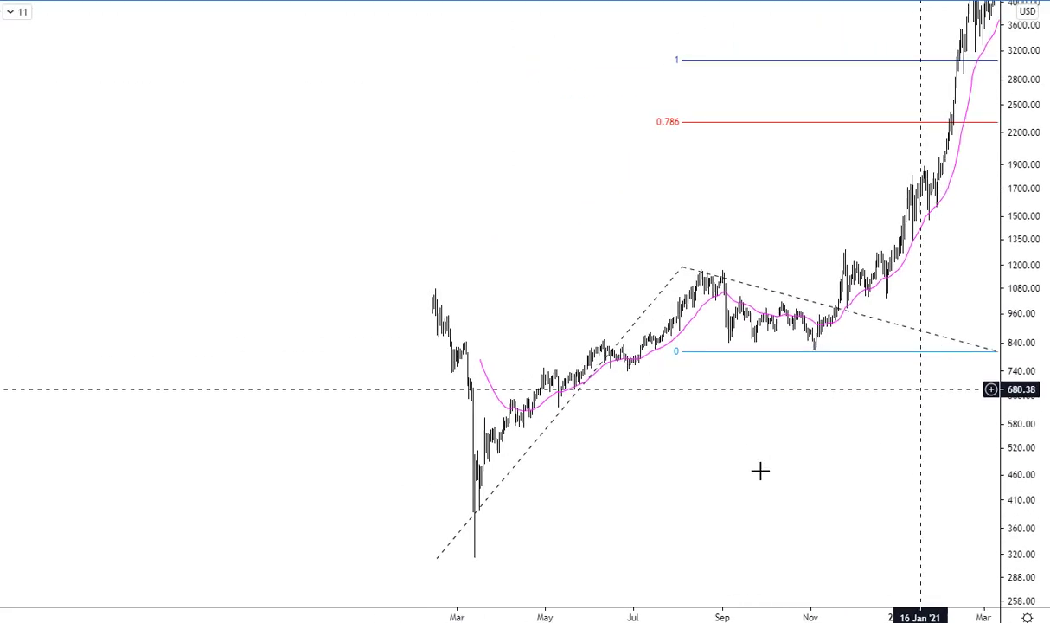
{"action": "scroll", "coordinate": [496, 443], "scroll_direction": "up", "scroll_amount": 6}
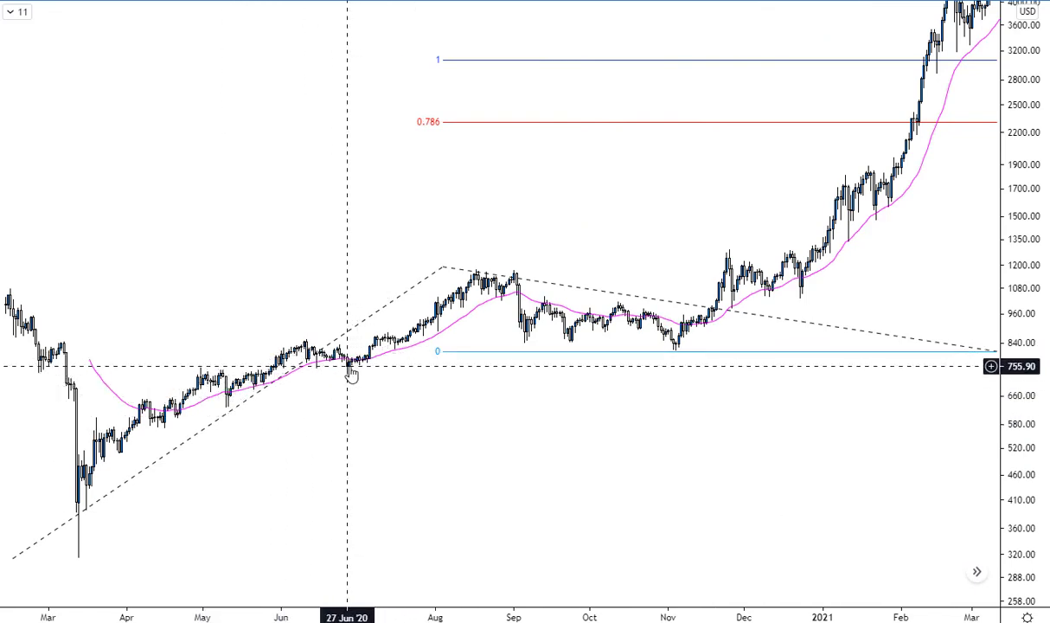
{"action": "scroll", "coordinate": [554, 223], "scroll_direction": "down", "scroll_amount": 3}
{"action": "left_click_drag", "start_coordinate": [678, 203], "coordinate": [498, 281]}
{"action": "scroll", "coordinate": [472, 319], "scroll_direction": "up", "scroll_amount": 2}
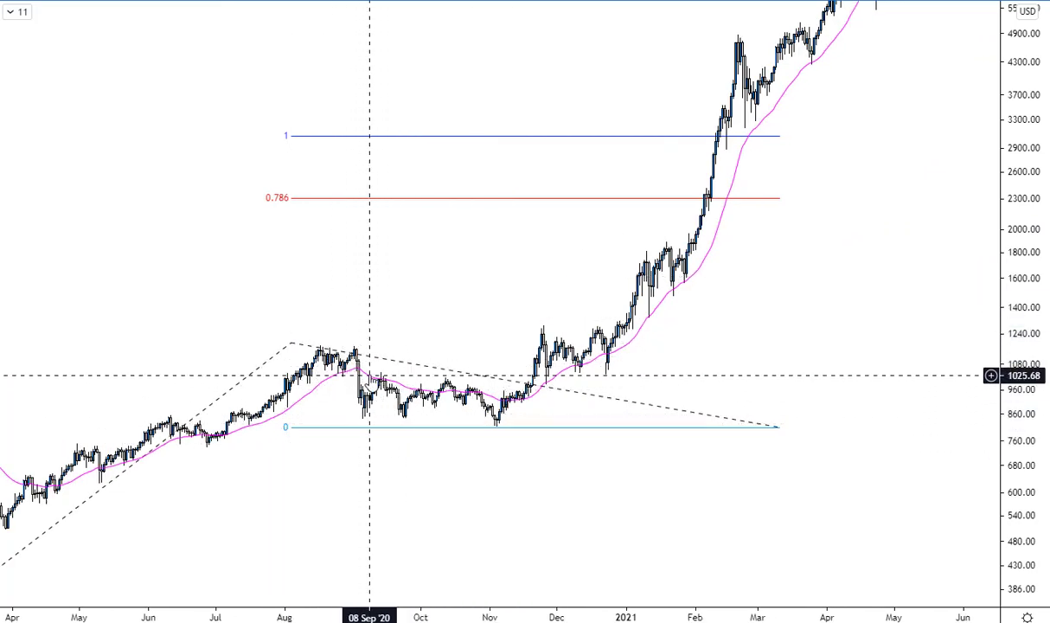
{"action": "scroll", "coordinate": [457, 386], "scroll_direction": "down", "scroll_amount": 2}
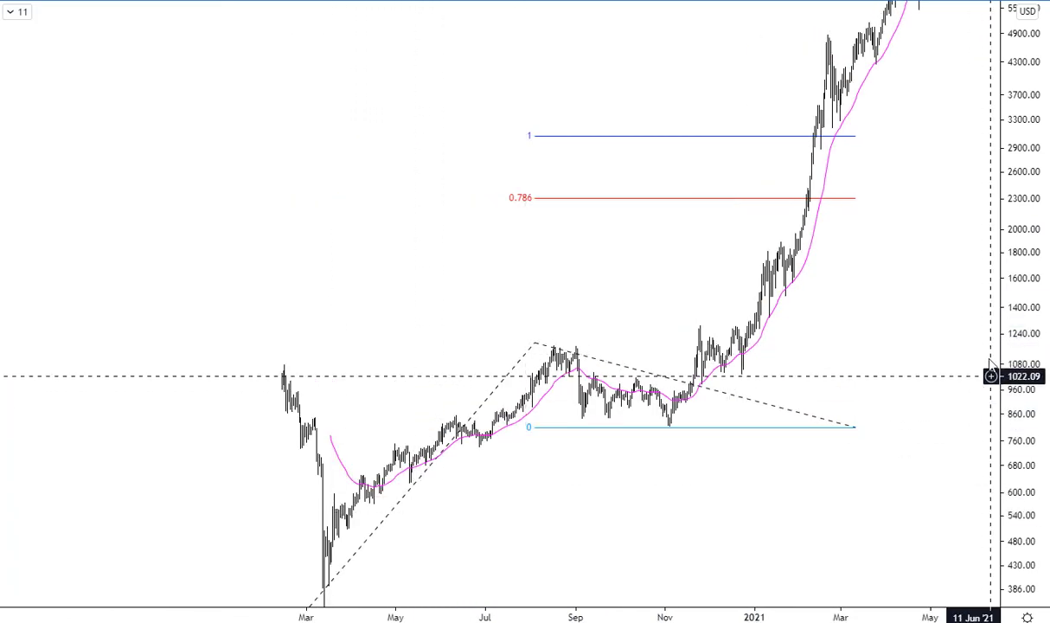
Step: Draw an Elliott impulse count from the March 2020 low at 296.21 through 1295.66, 777.40, 11976.20 and 4879.81 to a wave 5 in October 2021
{"action": "left_click_drag", "start_coordinate": [1007, 375], "coordinate": [1022, 496]}
{"action": "left_click_drag", "start_coordinate": [851, 462], "coordinate": [632, 506]}
{"action": "scroll", "coordinate": [620, 512], "scroll_direction": "down", "scroll_amount": 3}
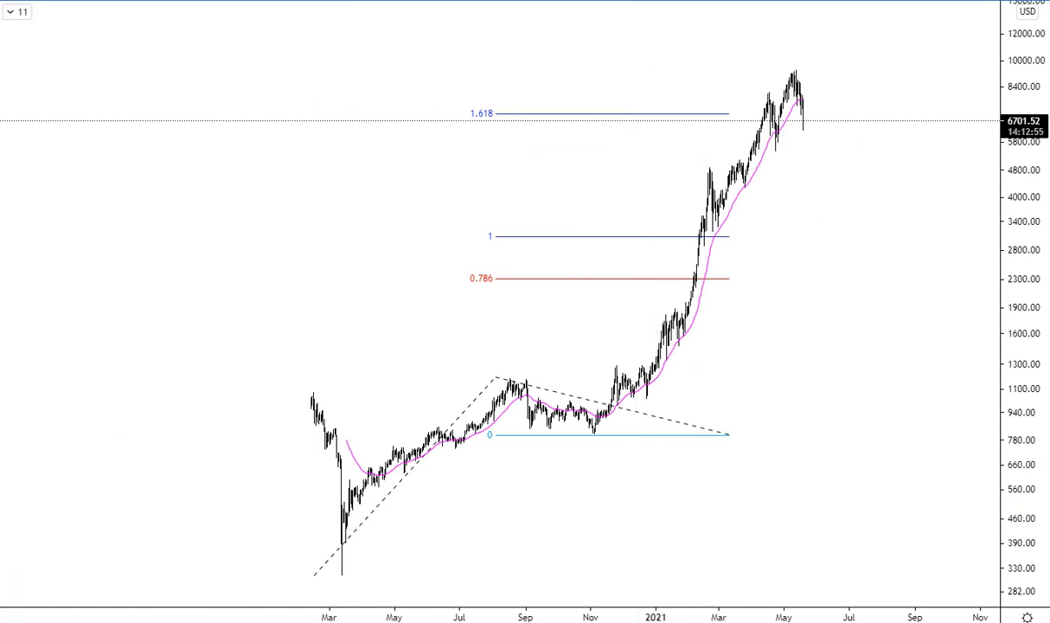
{"action": "left_click", "coordinate": [347, 585]}
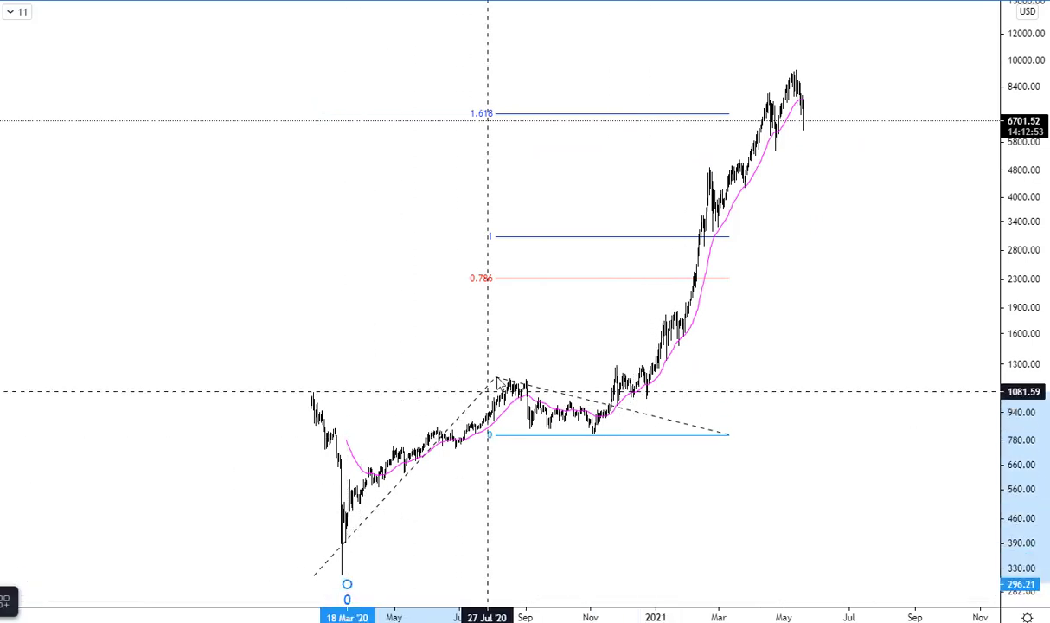
{"action": "left_click", "coordinate": [505, 367]}
{"action": "left_click", "coordinate": [591, 434]}
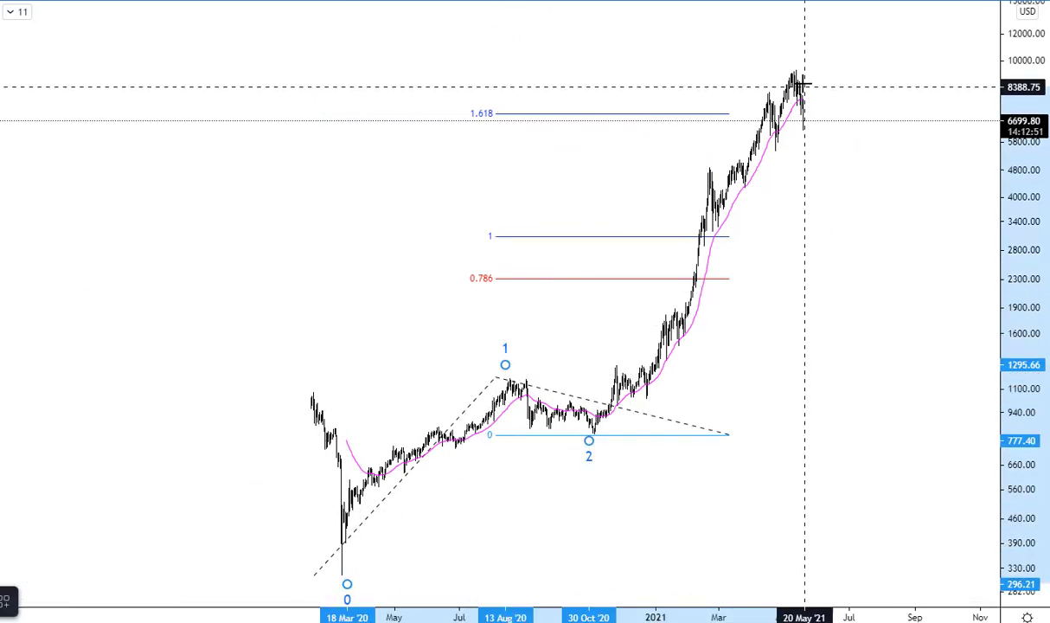
{"action": "left_click", "coordinate": [822, 34]}
{"action": "left_click", "coordinate": [957, 167]}
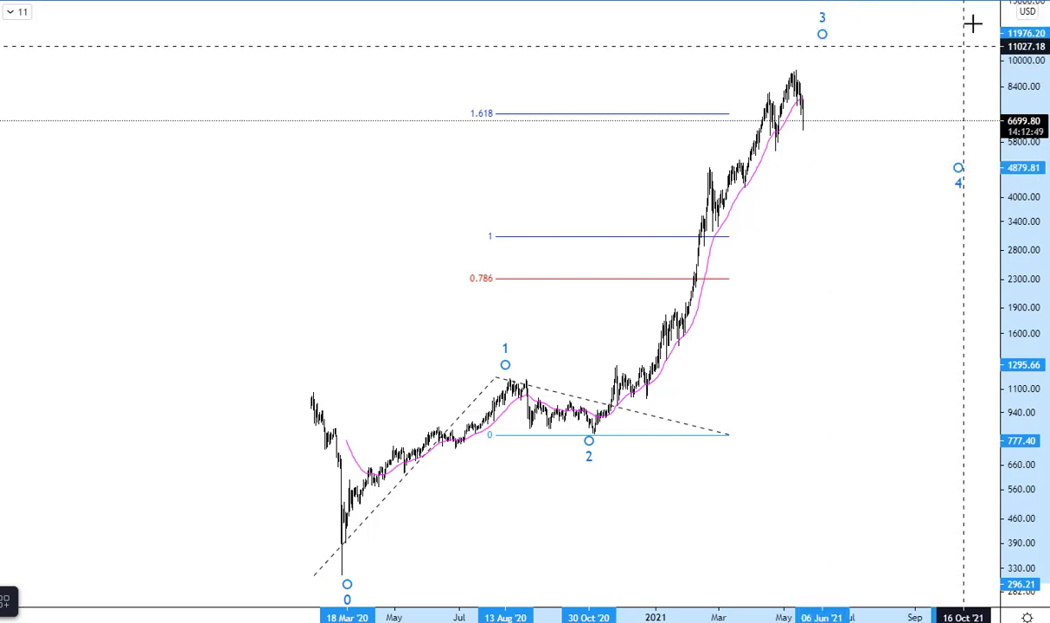
{"action": "left_click", "coordinate": [972, 20]}
Step: Move the wave 5 point of the new count higher, to just above 18000 in December 2021
{"action": "left_click_drag", "start_coordinate": [1009, 89], "coordinate": [1009, 136]}
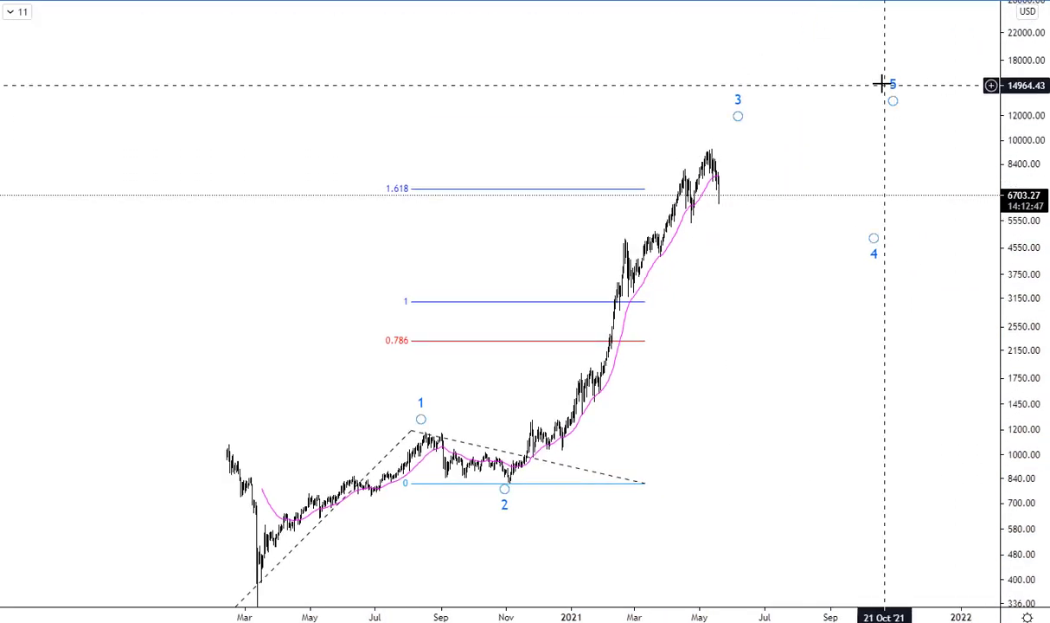
{"action": "left_click_drag", "start_coordinate": [893, 87], "coordinate": [949, 52]}
{"action": "left_click", "coordinate": [897, 147]}
{"action": "scroll", "coordinate": [792, 225], "scroll_direction": "up", "scroll_amount": 2}
{"action": "scroll", "coordinate": [792, 224], "scroll_direction": "up", "scroll_amount": 4}
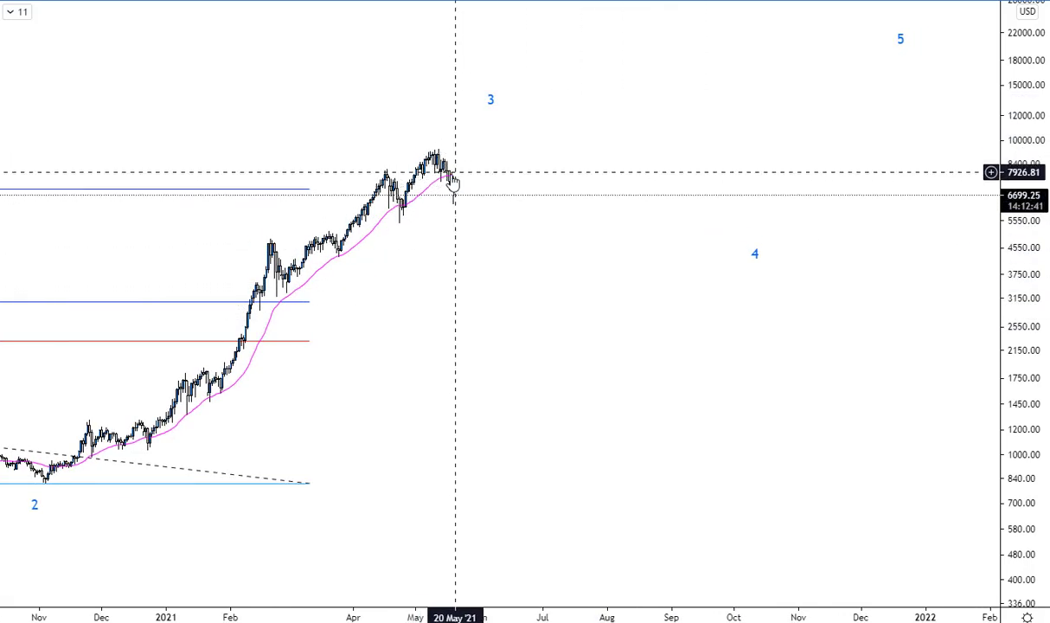
{"action": "scroll", "coordinate": [518, 276], "scroll_direction": "down", "scroll_amount": 4}
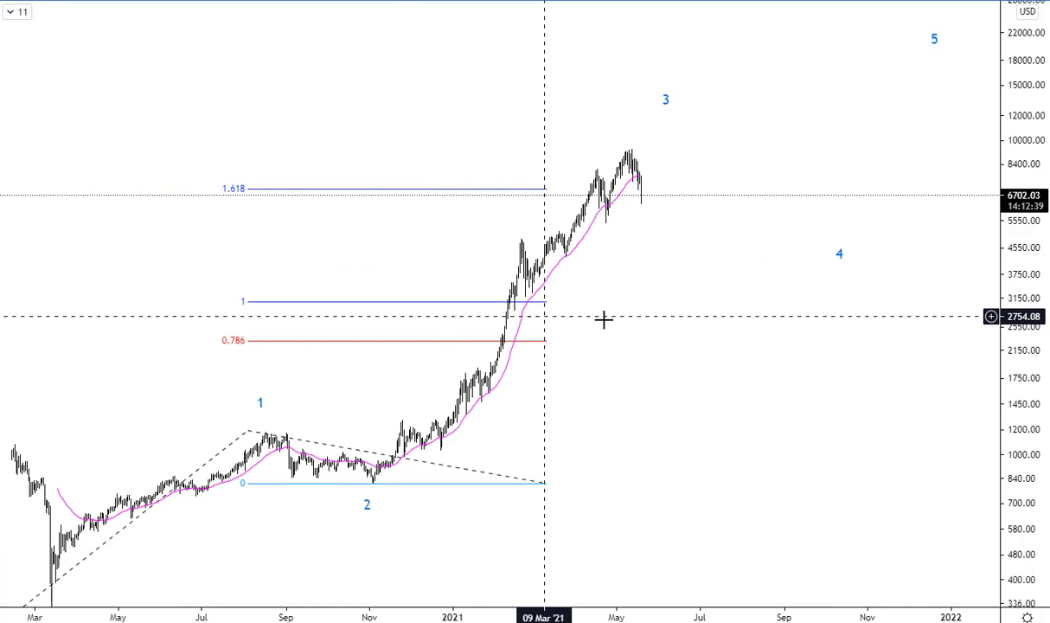
Step: Bring the wave 3 point down towards the May 2021 peak and pull wave 4 back to early July 2021
{"action": "left_click", "coordinate": [663, 112]}
{"action": "left_click_drag", "start_coordinate": [663, 112], "coordinate": [636, 149]}
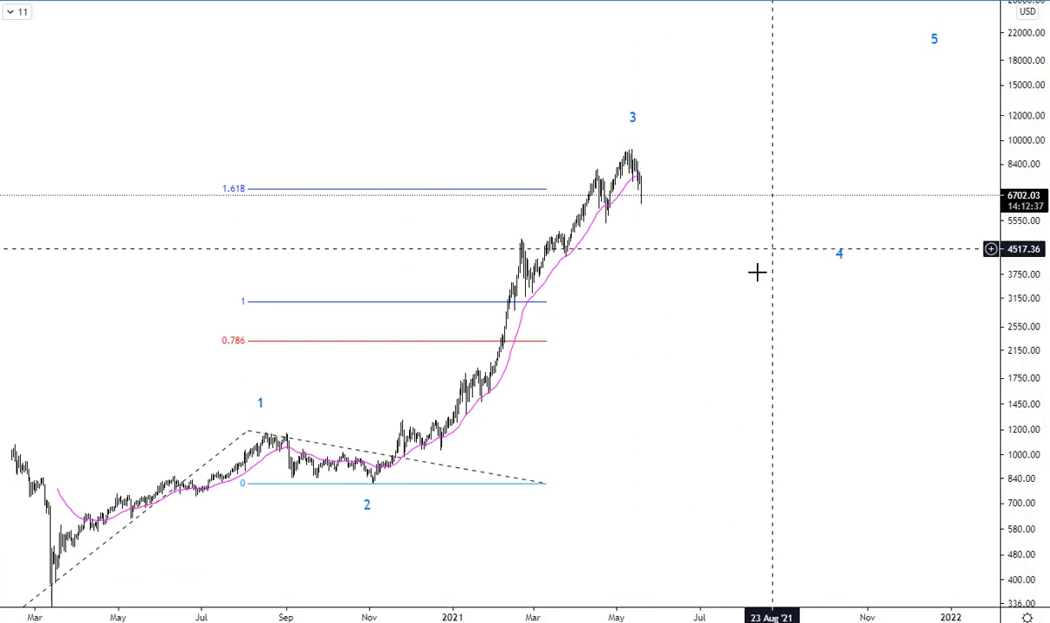
{"action": "left_click_drag", "start_coordinate": [839, 255], "coordinate": [696, 213]}
{"action": "scroll", "coordinate": [724, 294], "scroll_direction": "up", "scroll_amount": 1}
{"action": "left_click", "coordinate": [724, 308]}
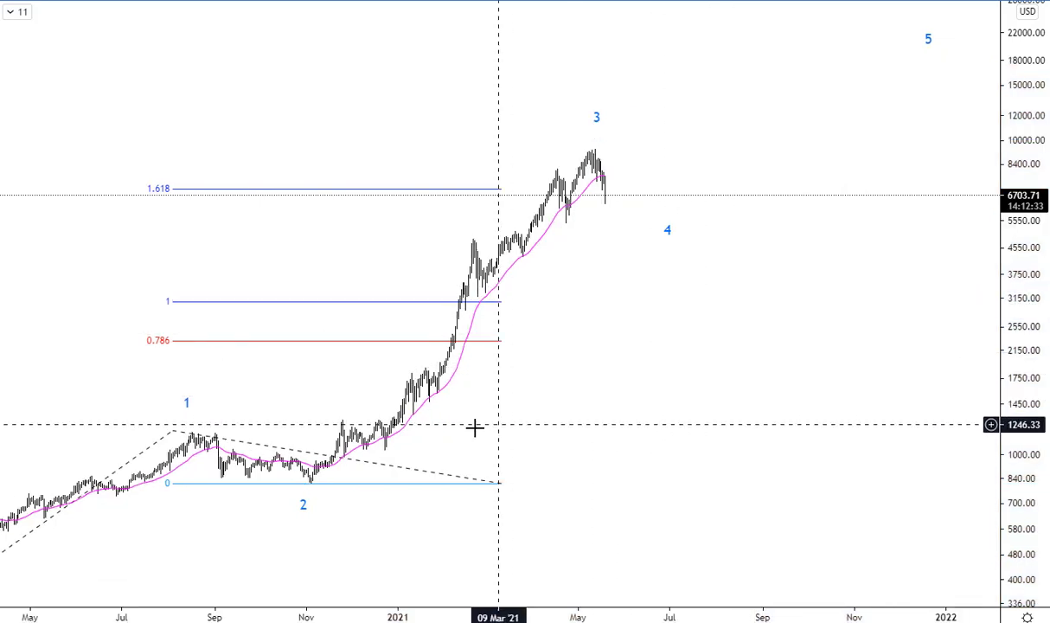
Step: Examine the rally from wave 2 to wave 3 and the latest pullback, including a brief check of the indicator and volume panes
{"action": "scroll", "coordinate": [449, 440], "scroll_direction": "up", "scroll_amount": 2}
{"action": "scroll", "coordinate": [412, 452], "scroll_direction": "up", "scroll_amount": 2}
{"action": "left_click_drag", "start_coordinate": [442, 439], "coordinate": [725, 429]}
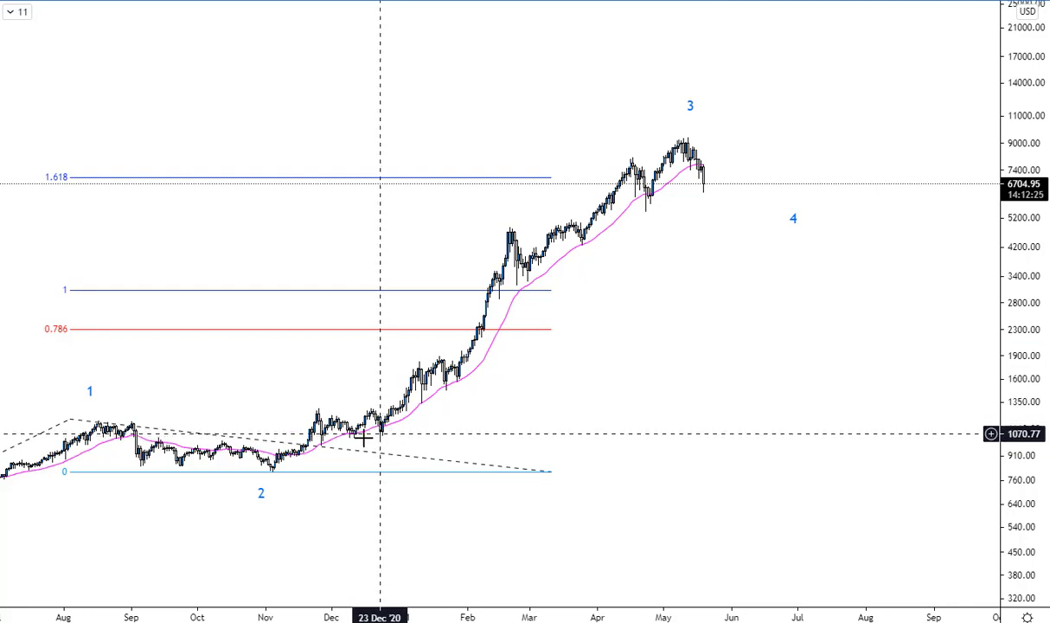
{"action": "scroll", "coordinate": [346, 445], "scroll_direction": "down", "scroll_amount": 1}
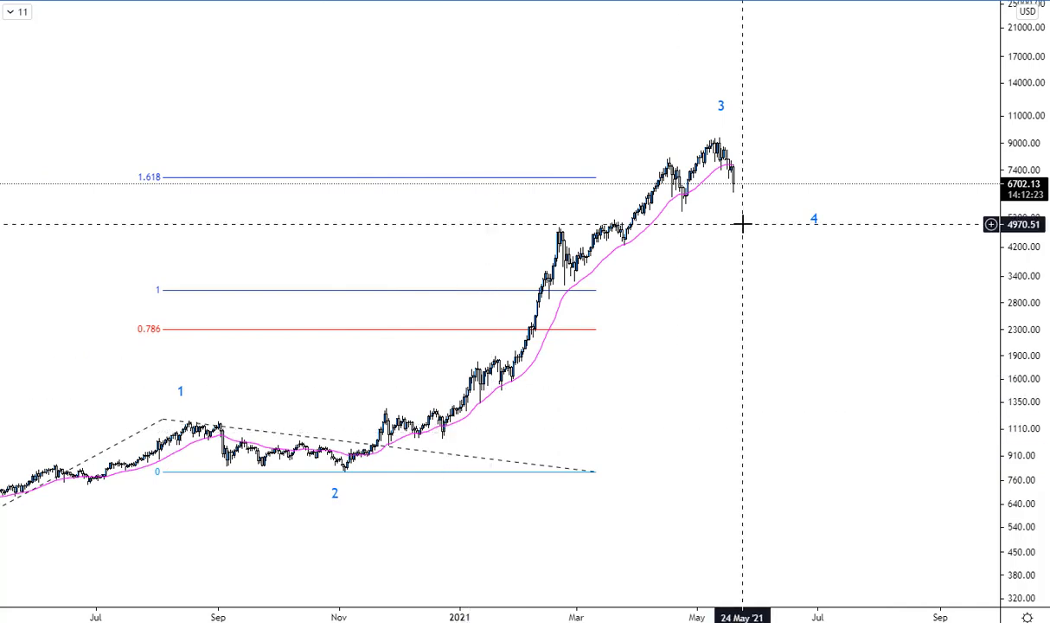
{"action": "scroll", "coordinate": [778, 182], "scroll_direction": "up", "scroll_amount": 2}
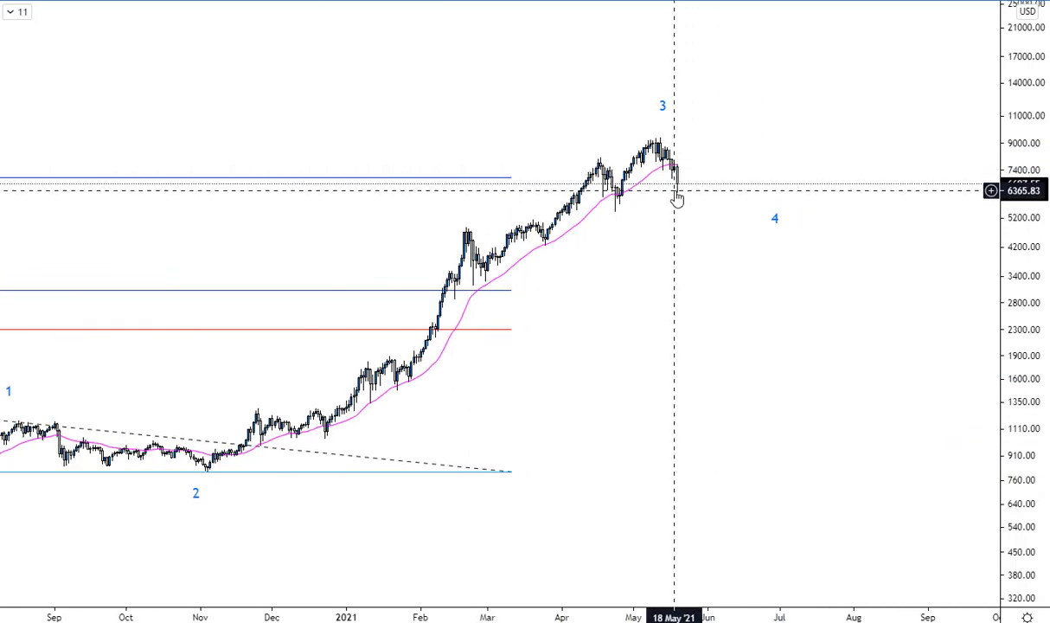
{"action": "scroll", "coordinate": [734, 152], "scroll_direction": "down", "scroll_amount": 3}
{"action": "double_click", "coordinate": [662, 103]}
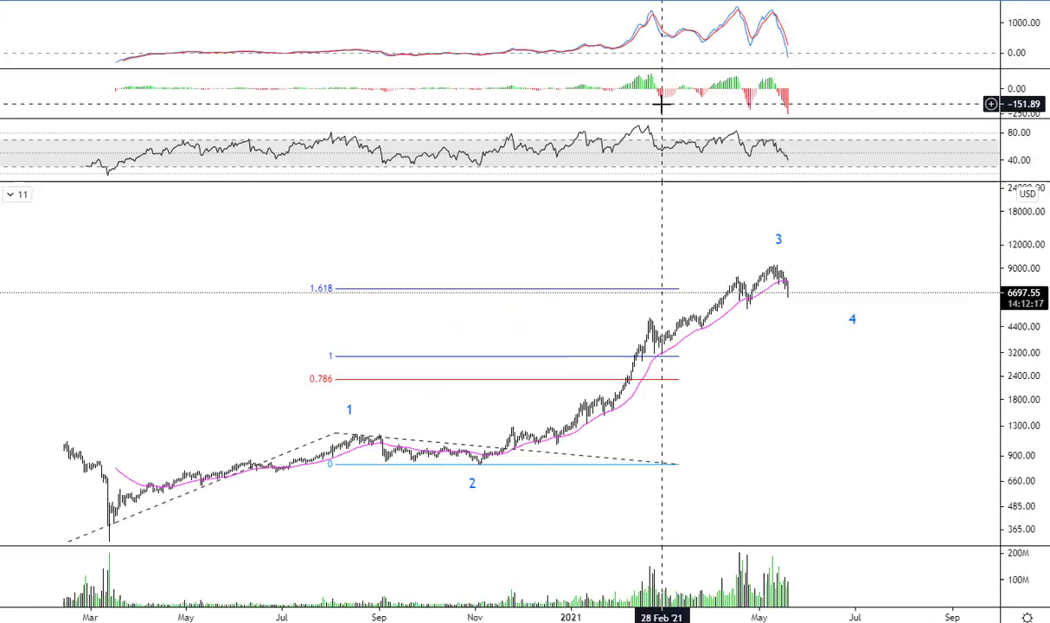
{"action": "double_click", "coordinate": [707, 227]}
{"action": "scroll", "coordinate": [760, 129], "scroll_direction": "down", "scroll_amount": 2}
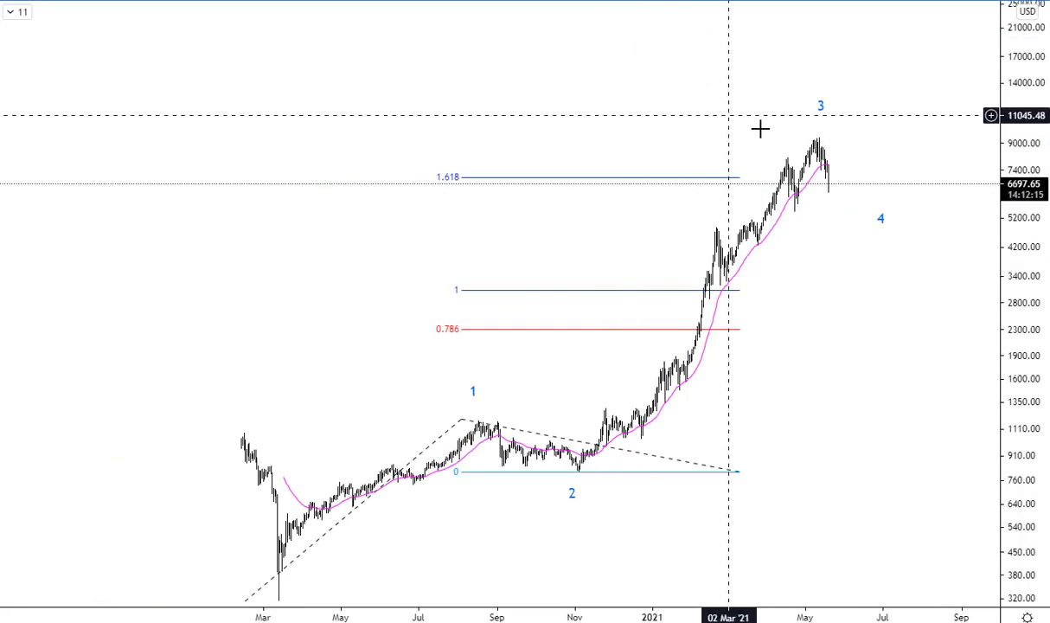
Step: Reposition wave 3 at 9072.14 on 12 May 2021, wave 4 at 5258.02 on 14 August and wave 5 at 13001.90 on 31 October
{"action": "mouse_move", "coordinate": [903, 182]}
{"action": "left_mouse_down"}
{"action": "mouse_move", "coordinate": [771, 112]}
{"action": "mouse_move", "coordinate": [728, 140]}
{"action": "left_mouse_up"}
{"action": "left_click", "coordinate": [712, 141]}
{"action": "left_click_drag", "start_coordinate": [691, 216], "coordinate": [747, 227]}
{"action": "left_click_drag", "start_coordinate": [910, 56], "coordinate": [794, 165]}
{"action": "left_click", "coordinate": [786, 161]}
{"action": "scroll", "coordinate": [745, 249], "scroll_direction": "down", "scroll_amount": 3}
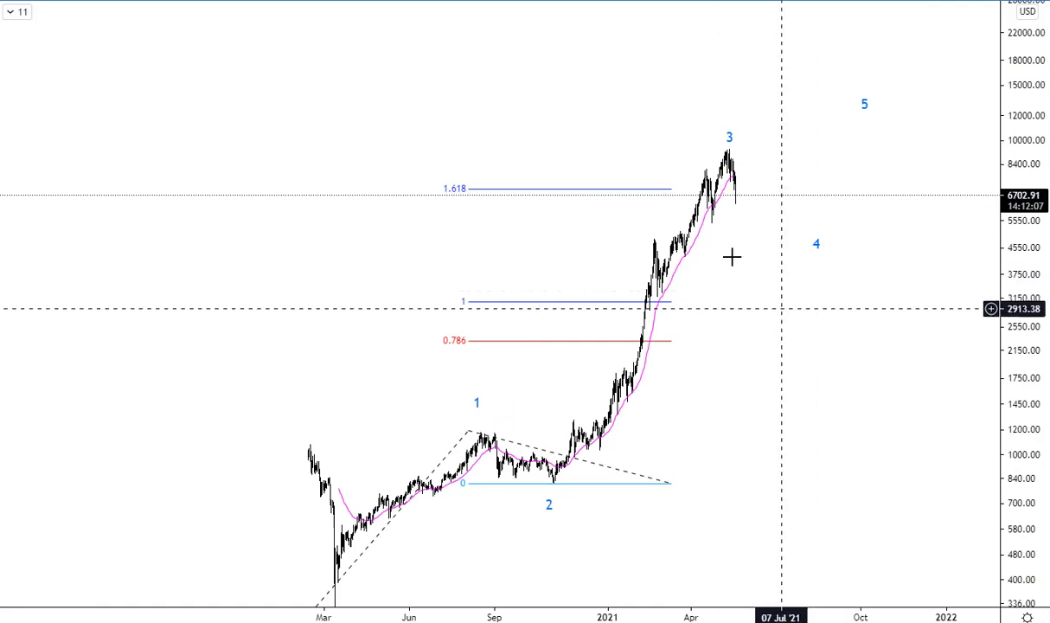
{"action": "left_click_drag", "start_coordinate": [868, 117], "coordinate": [888, 105]}
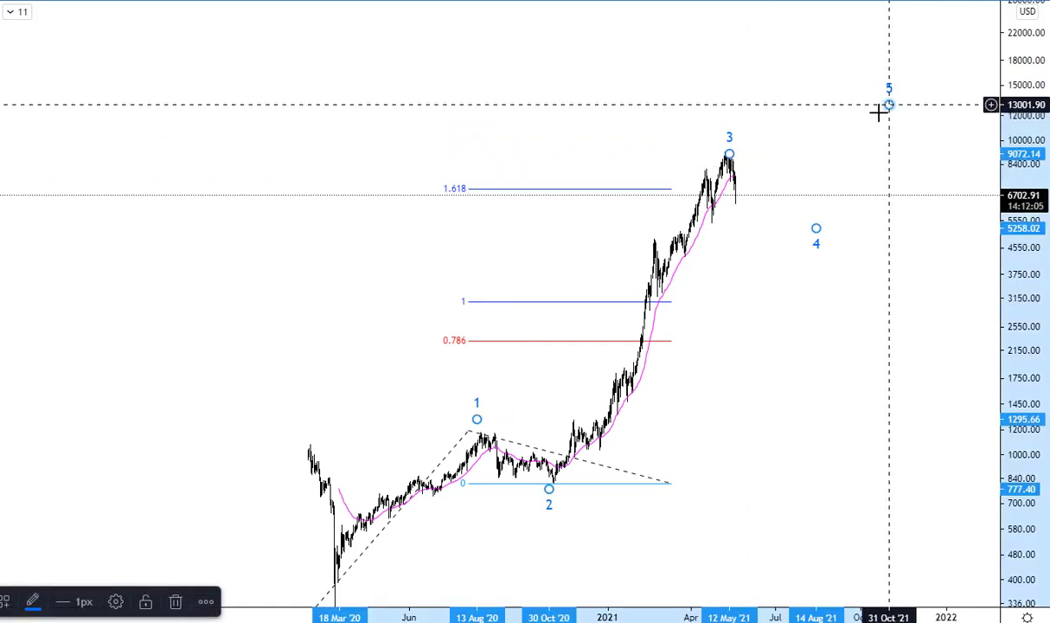
{"action": "left_click", "coordinate": [876, 113]}
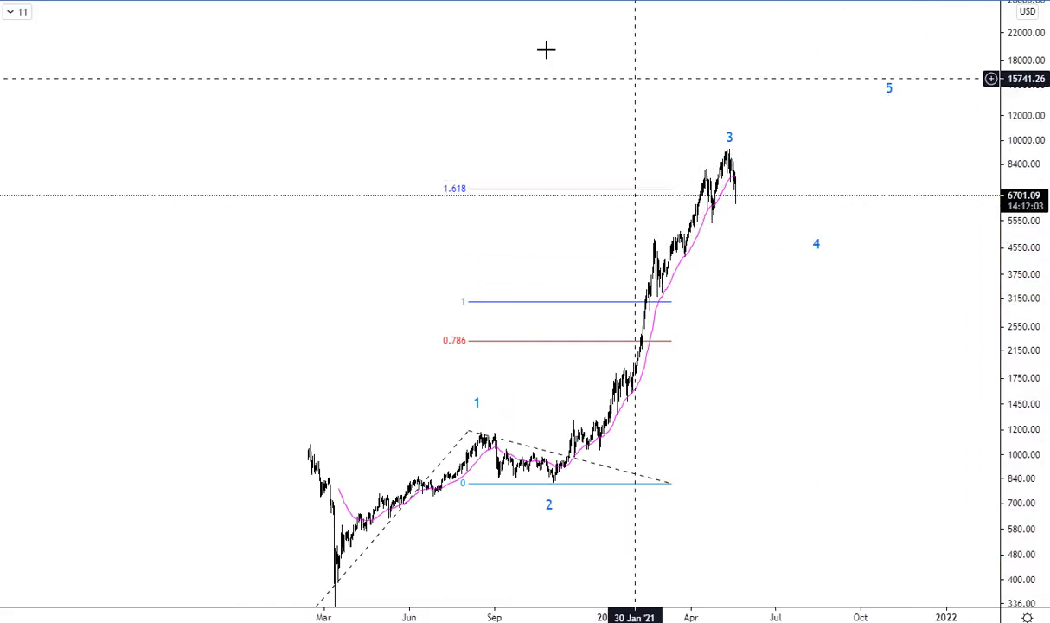
Step: Check the count against the indicator panes and move wave 5 higher, above 15000 around the start of October 2021
{"action": "double_click", "coordinate": [651, 78]}
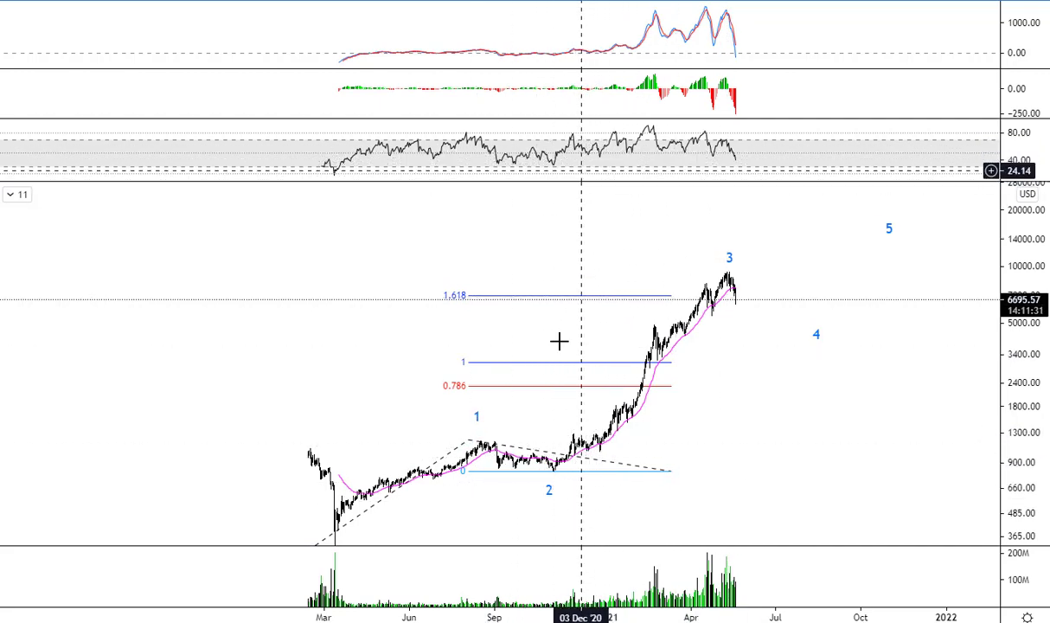
{"action": "left_click", "coordinate": [733, 260]}
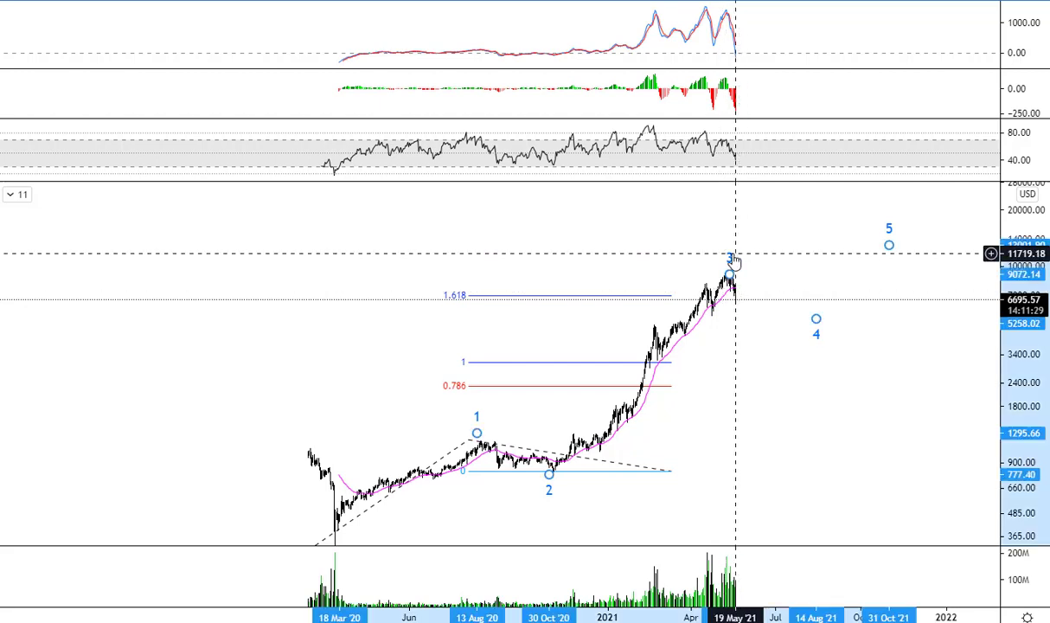
{"action": "left_click_drag", "start_coordinate": [867, 359], "coordinate": [791, 284]}
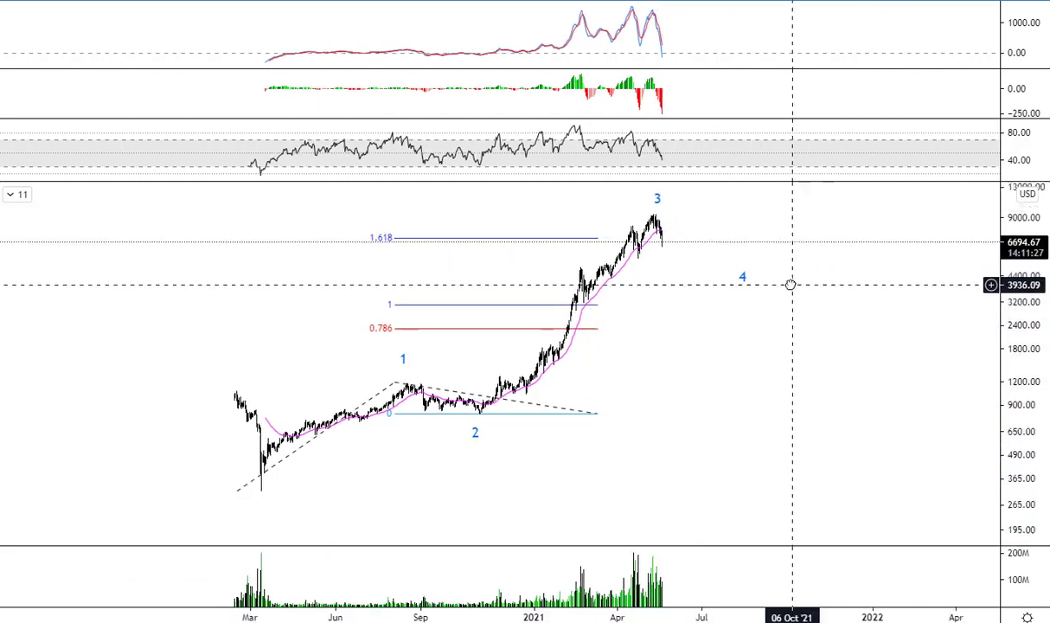
{"action": "double_click", "coordinate": [803, 342]}
{"action": "left_click_drag", "start_coordinate": [1024, 229], "coordinate": [919, 382]}
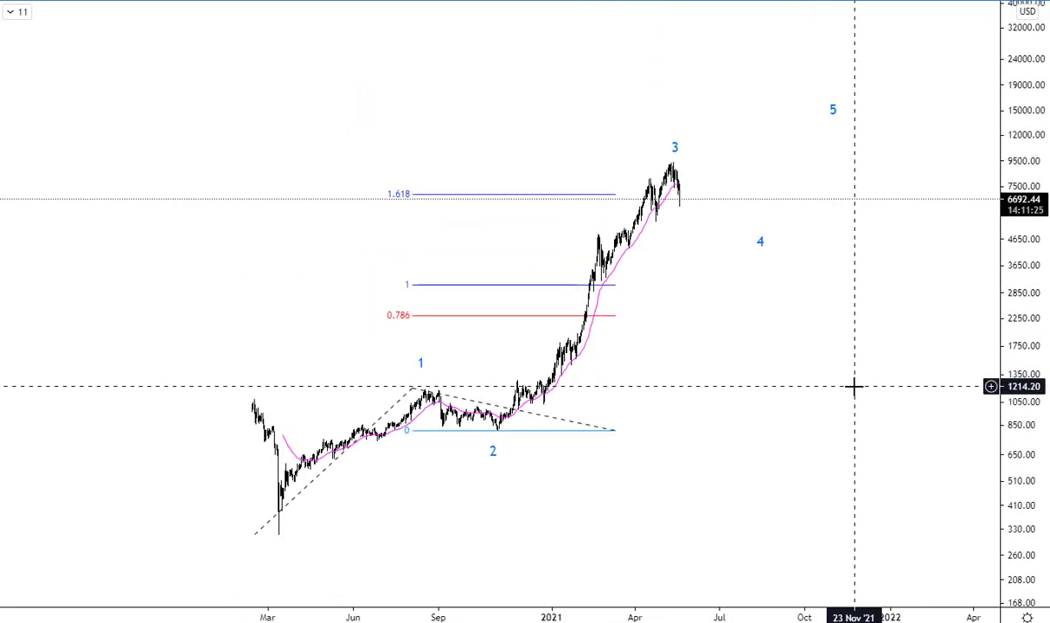
{"action": "left_click_drag", "start_coordinate": [832, 125], "coordinate": [806, 104]}
{"action": "left_click", "coordinate": [752, 130]}
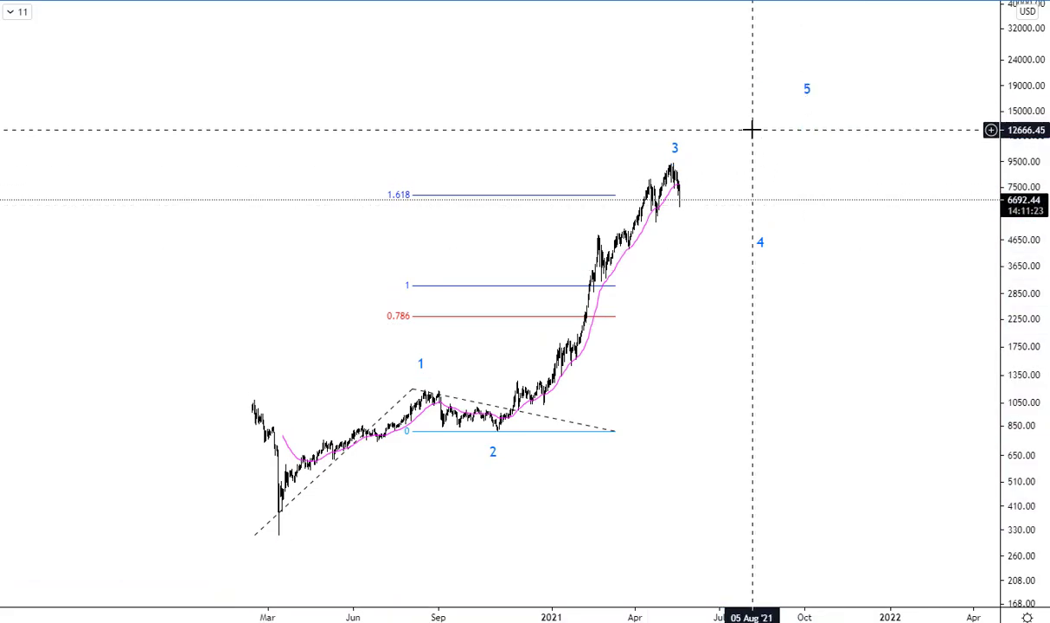
Step: Switch the chart to BNBUSDT and bring its 2021 rally and wave 3 and 4 labels into view
{"action": "type", "text": "BNBUSDT"}
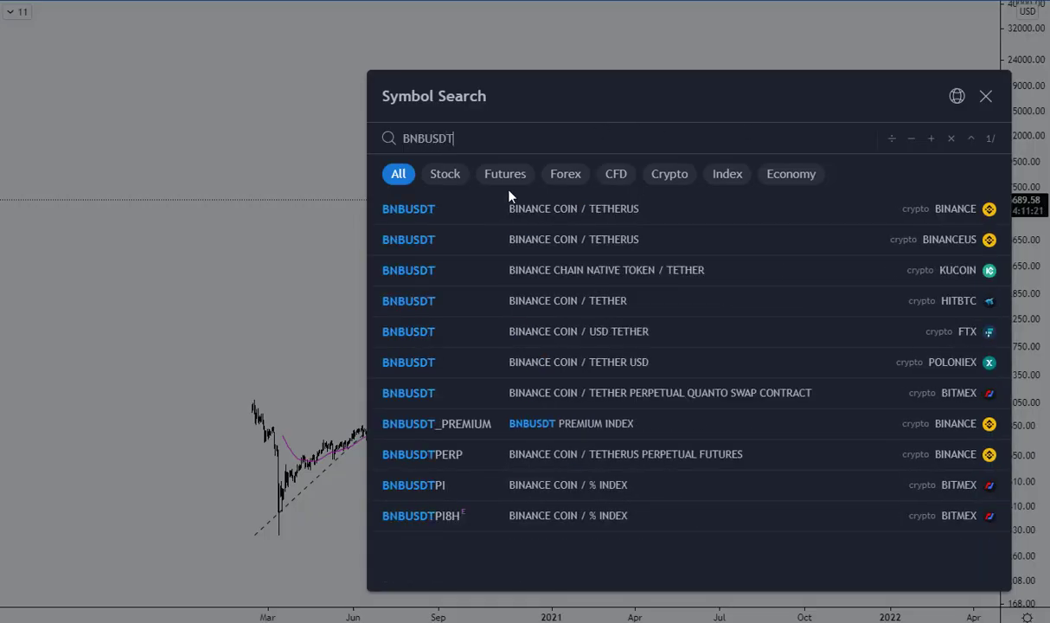
{"action": "left_click", "coordinate": [435, 193]}
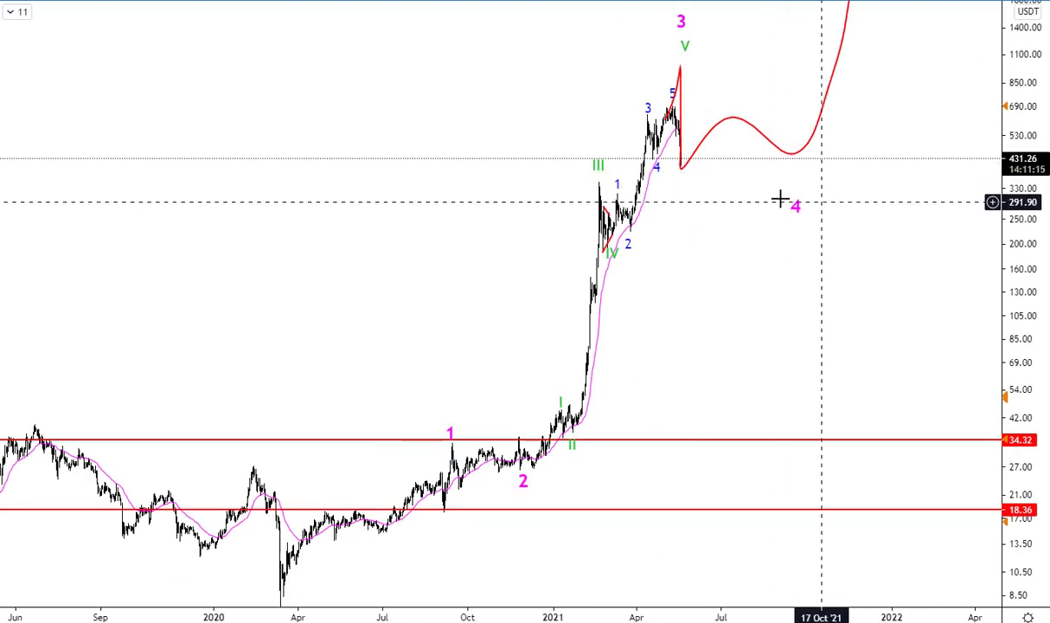
{"action": "scroll", "coordinate": [675, 112], "scroll_direction": "up", "scroll_amount": 2}
{"action": "scroll", "coordinate": [612, 116], "scroll_direction": "up", "scroll_amount": 2}
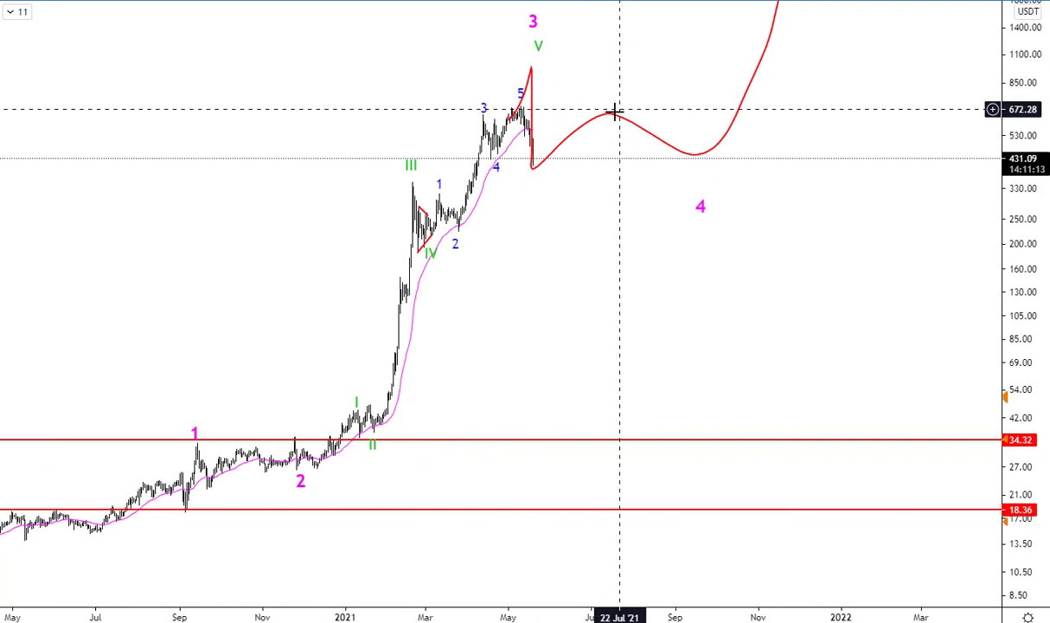
Step: Delete the red projected price path from the BNBUSDT chart and review its remaining wave count
{"action": "left_click", "coordinate": [554, 153]}
{"action": "key", "text": "Delete"}
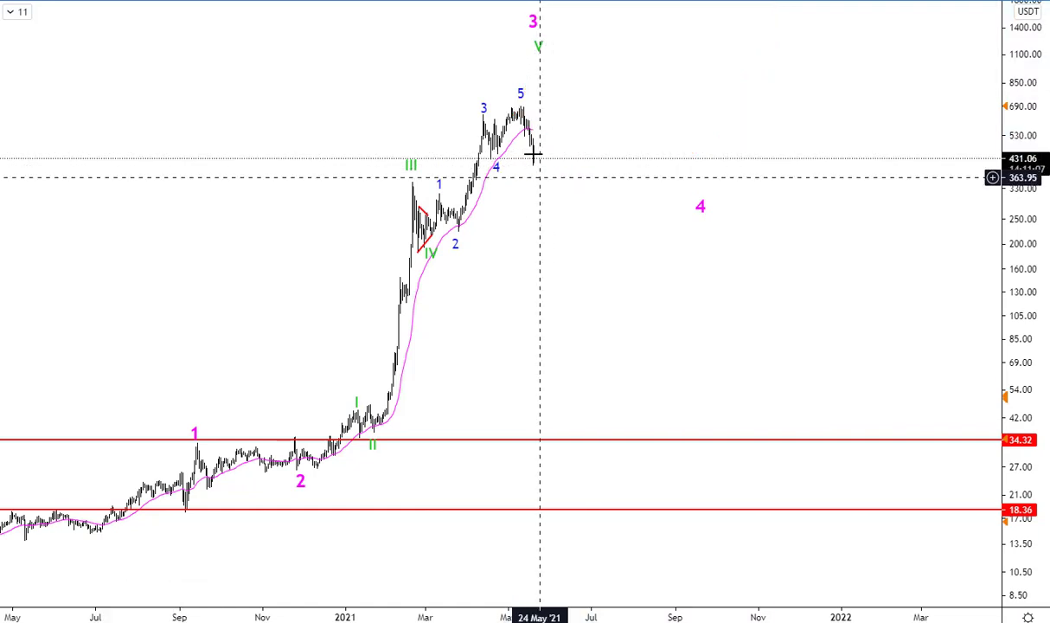
{"action": "left_click_drag", "start_coordinate": [552, 190], "coordinate": [703, 227]}
{"action": "scroll", "coordinate": [597, 141], "scroll_direction": "up", "scroll_amount": 2}
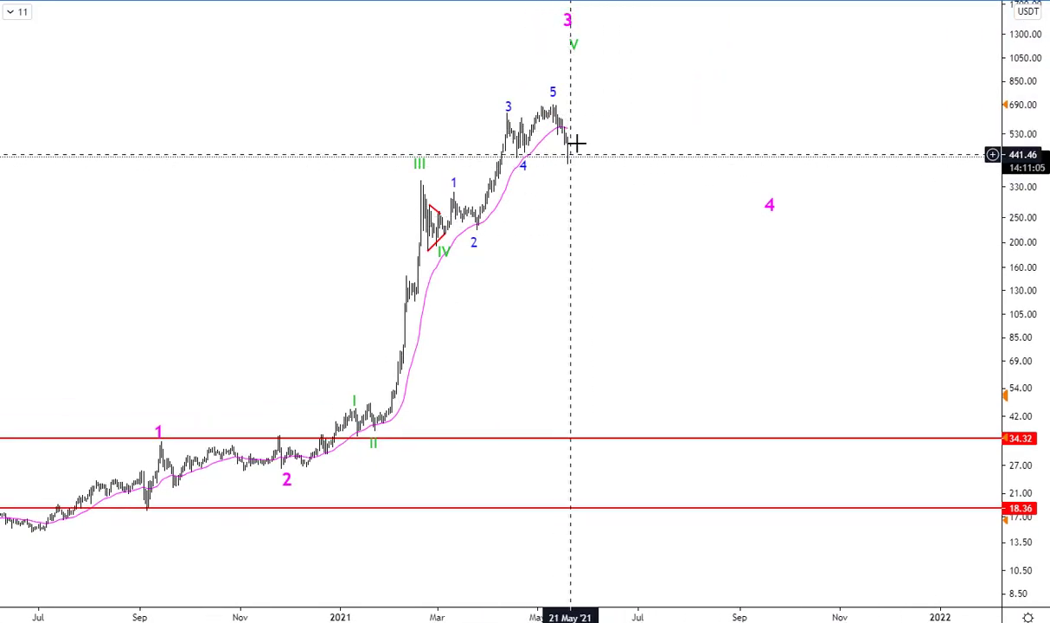
{"action": "scroll", "coordinate": [644, 164], "scroll_direction": "down", "scroll_amount": 1}
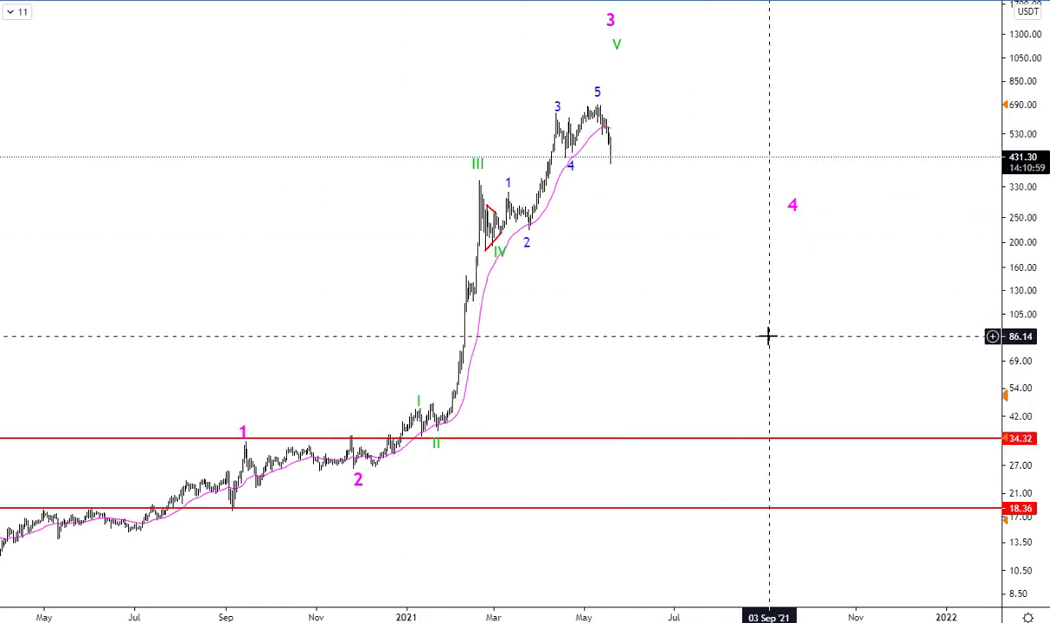
{"action": "scroll", "coordinate": [769, 336], "scroll_direction": "down", "scroll_amount": 3}
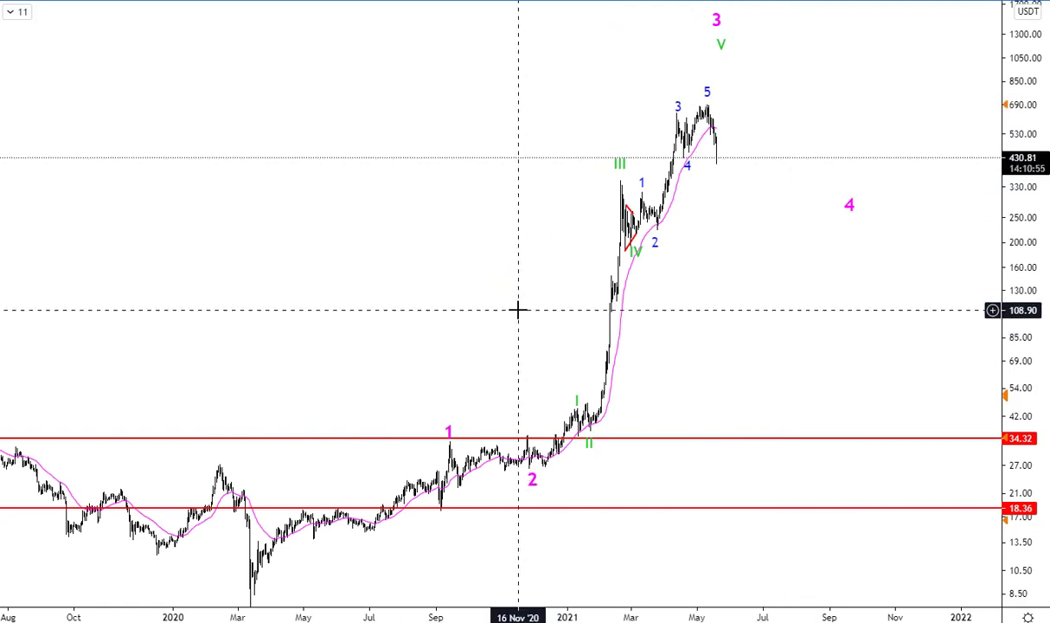
Step: Correct the symbol search to ADAUSDT and load that chart
{"action": "type", "text": "ADAUY"}
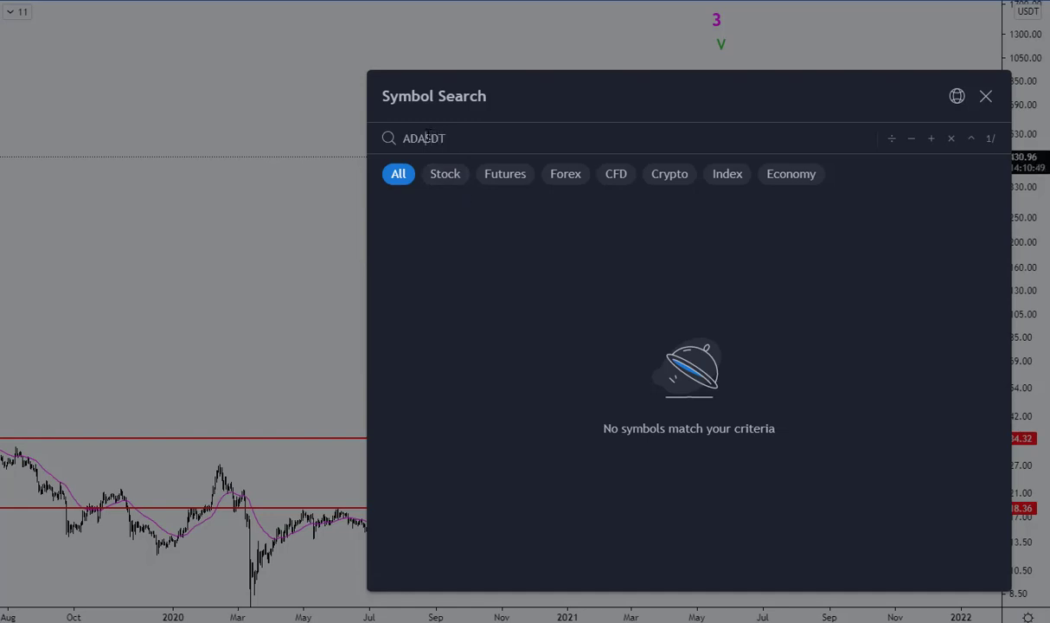
{"action": "left_click", "coordinate": [427, 137]}
{"action": "type", "text": "U"}
{"action": "left_click", "coordinate": [479, 199]}
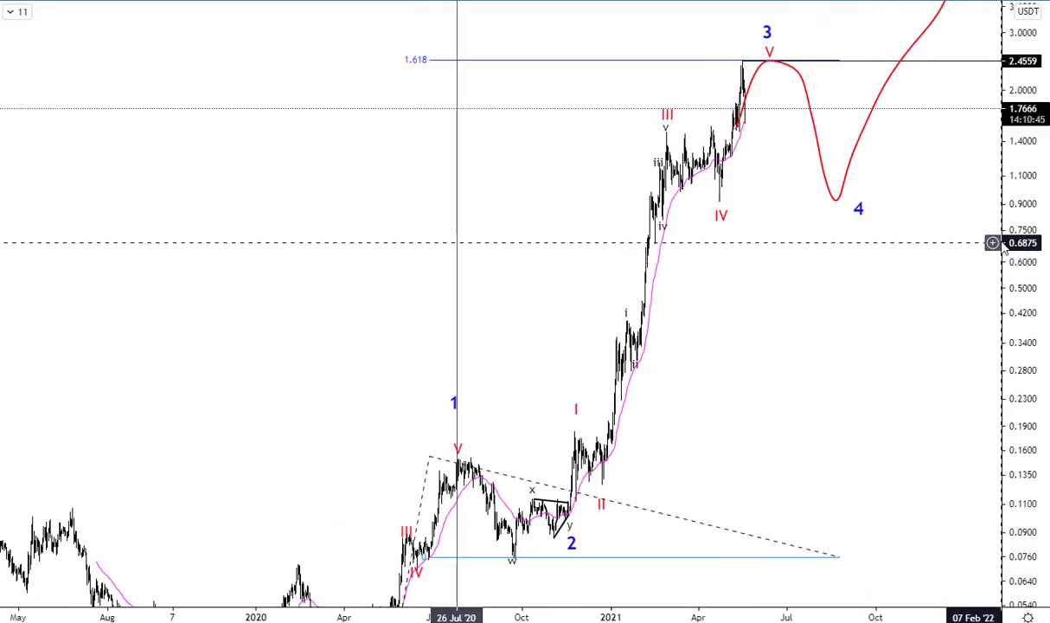
Step: Shift the blue wave 3 and red wave V labels onto the 19 May 2021 peak and blue wave 4 to late September 2021
{"action": "left_click_drag", "start_coordinate": [1013, 258], "coordinate": [1013, 395]}
{"action": "left_click_drag", "start_coordinate": [829, 391], "coordinate": [773, 370]}
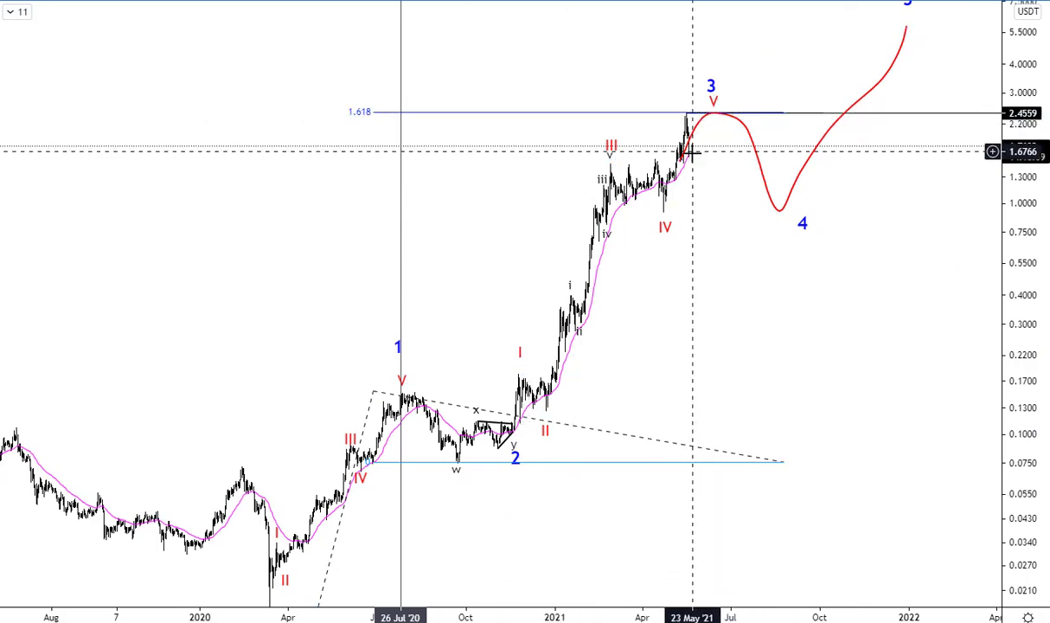
{"action": "mouse_move", "coordinate": [717, 110]}
{"action": "left_mouse_down"}
{"action": "mouse_move", "coordinate": [694, 112]}
{"action": "mouse_move", "coordinate": [689, 97]}
{"action": "mouse_move", "coordinate": [688, 107]}
{"action": "left_mouse_up"}
{"action": "left_click", "coordinate": [710, 107]}
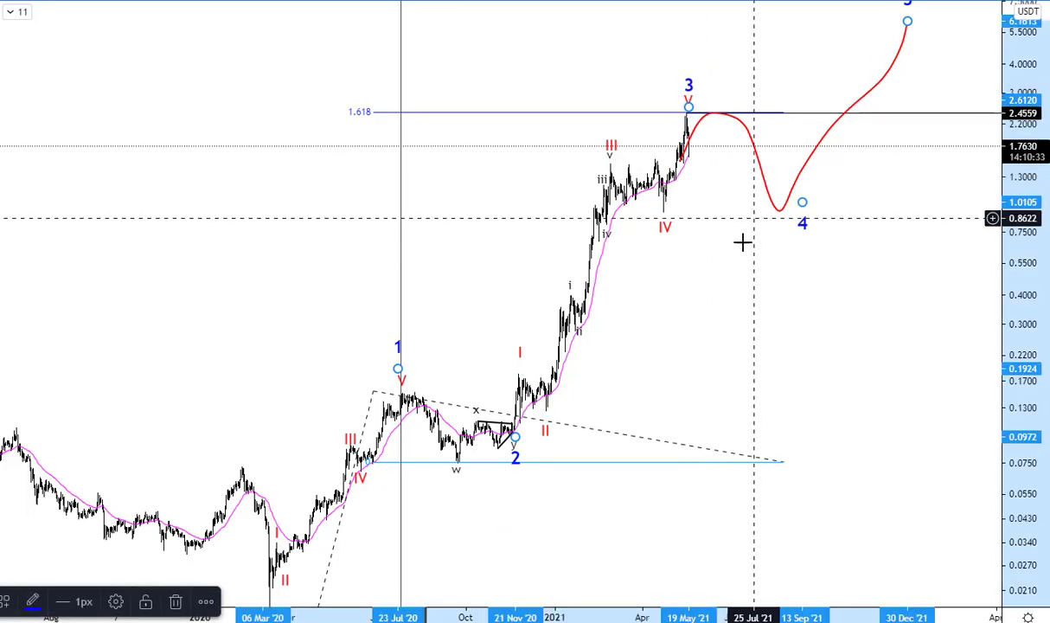
{"action": "mouse_move", "coordinate": [801, 202]}
{"action": "left_mouse_down"}
{"action": "mouse_move", "coordinate": [871, 243]}
{"action": "mouse_move", "coordinate": [828, 199]}
{"action": "mouse_move", "coordinate": [817, 204]}
{"action": "left_mouse_up"}
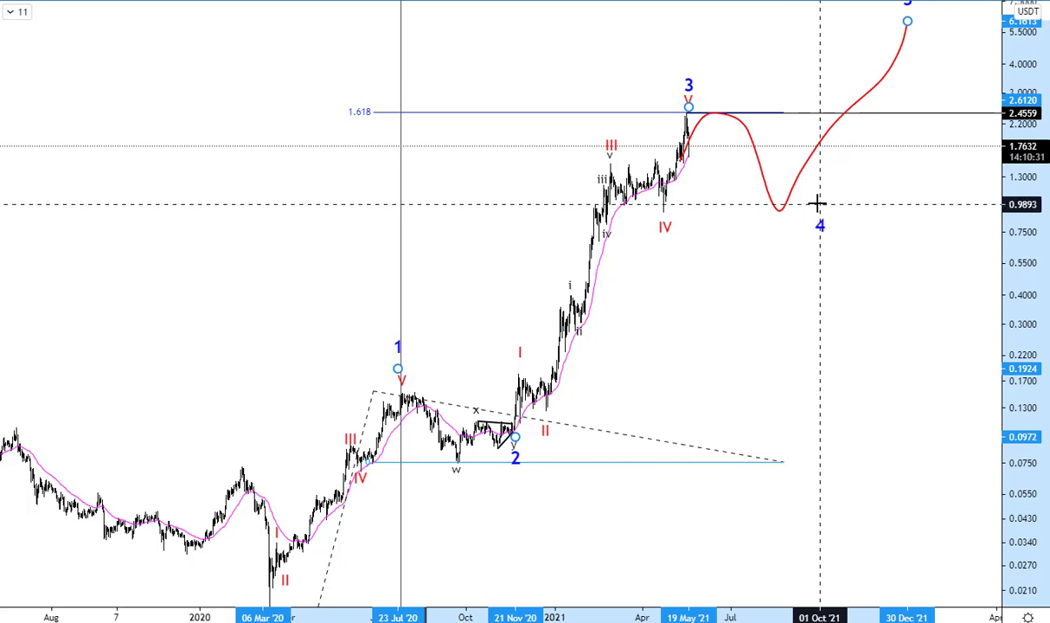
{"action": "left_click", "coordinate": [827, 248]}
{"action": "left_click_drag", "start_coordinate": [1028, 250], "coordinate": [1026, 291]}
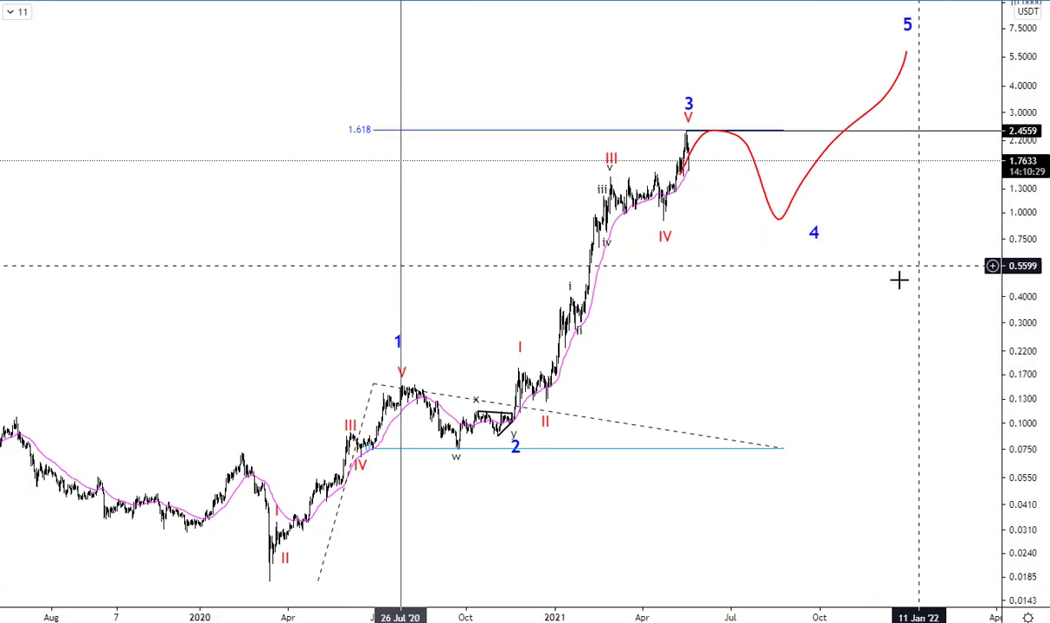
Step: Delete the vertical line through ADAUSDT's blue wave 1 top
{"action": "left_click_drag", "start_coordinate": [839, 292], "coordinate": [832, 316]}
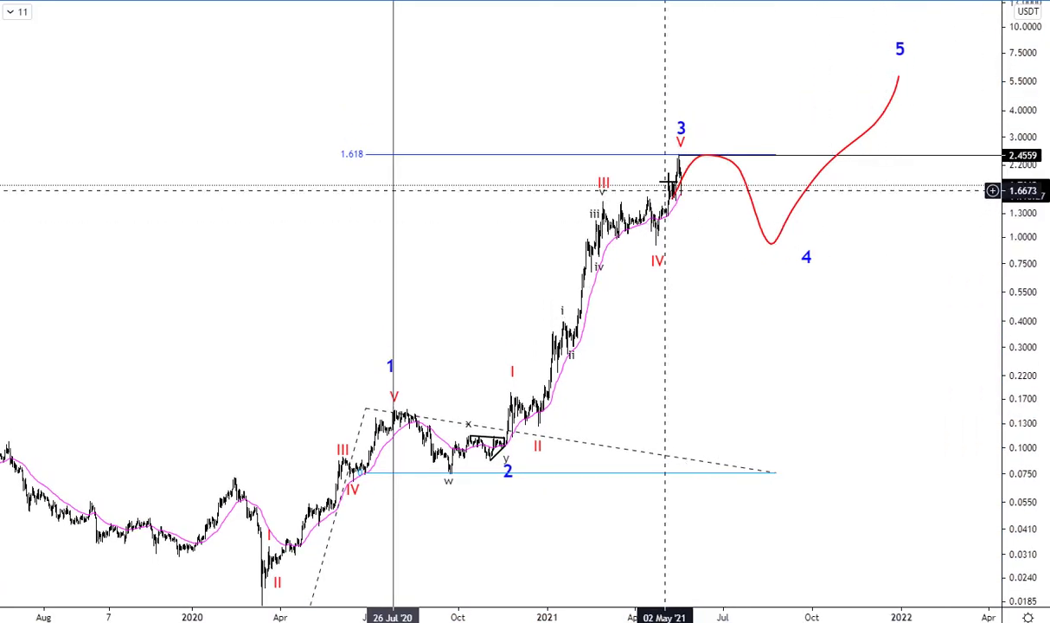
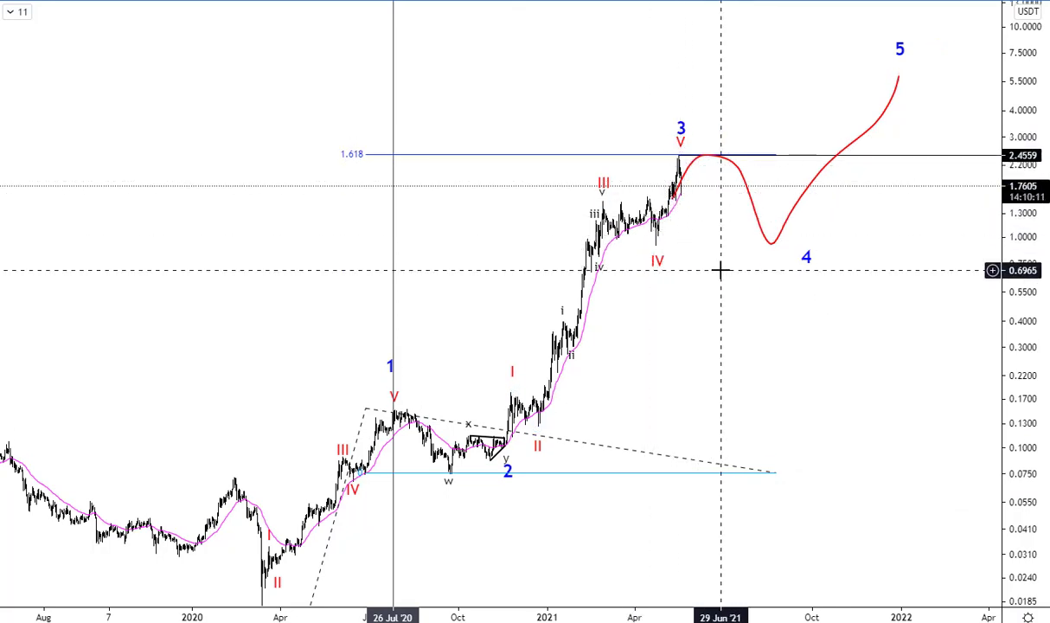
{"action": "left_click_drag", "start_coordinate": [716, 256], "coordinate": [709, 246]}
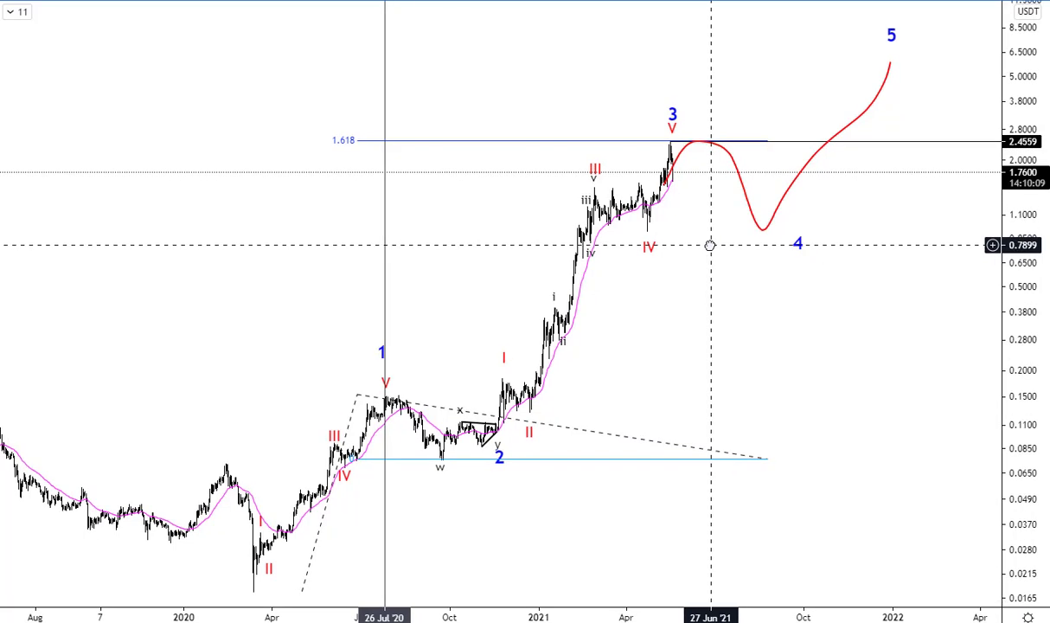
{"action": "left_click_drag", "start_coordinate": [764, 317], "coordinate": [740, 317]}
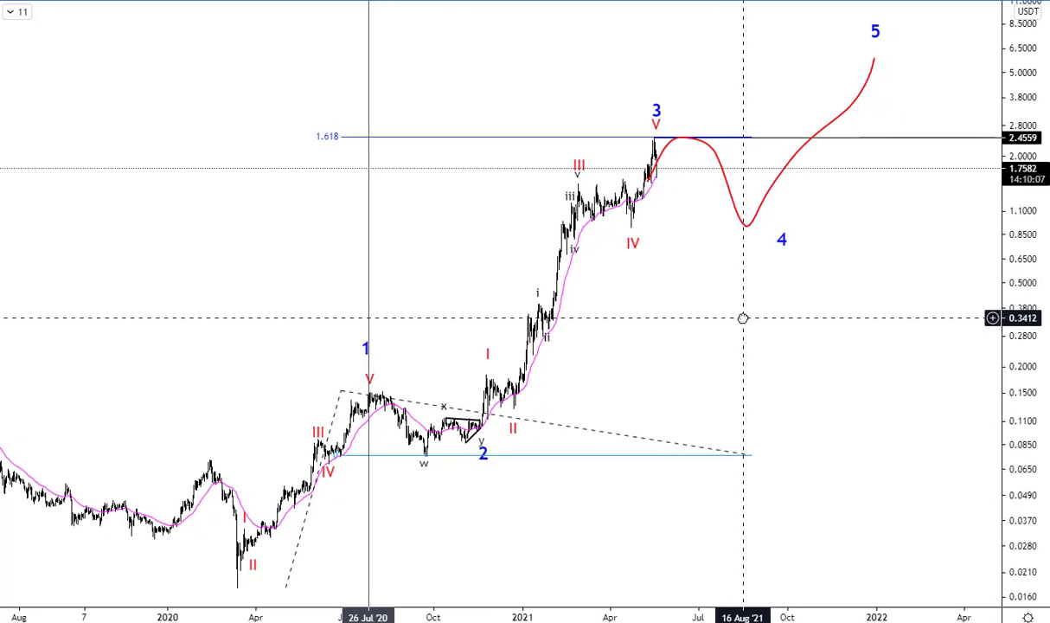
{"action": "left_click_drag", "start_coordinate": [389, 237], "coordinate": [578, 225]}
{"action": "left_click", "coordinate": [558, 210]}
{"action": "key", "text": "Delete"}
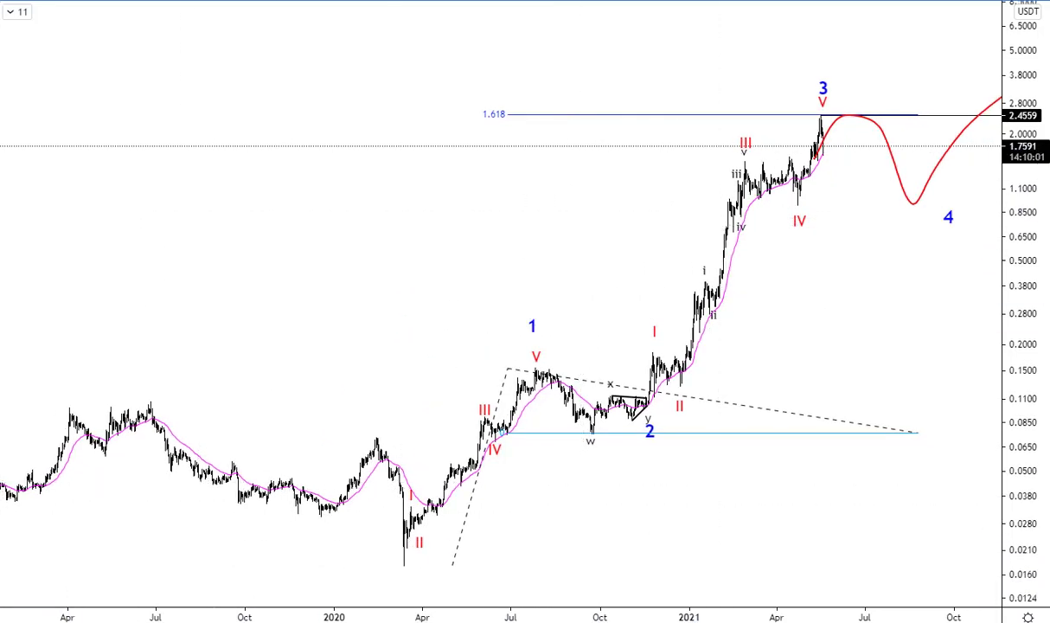
Step: Place a new vertical line on ADAUSDT at the blue wave 1 top, on 26 July 2020
{"action": "left_click", "coordinate": [2, 47]}
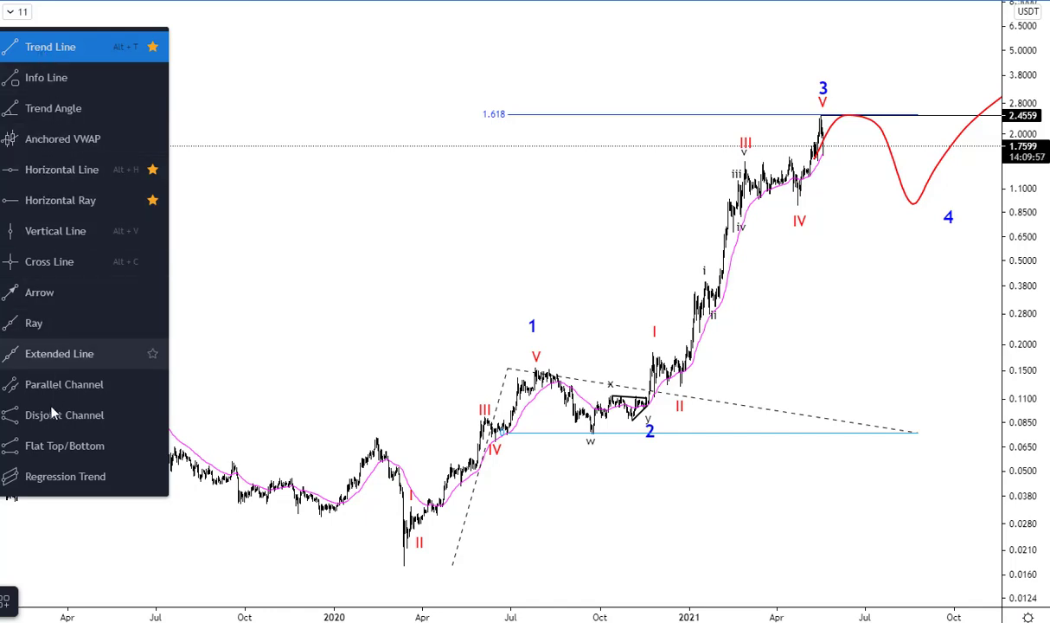
{"action": "left_click", "coordinate": [48, 229]}
{"action": "left_click", "coordinate": [534, 281]}
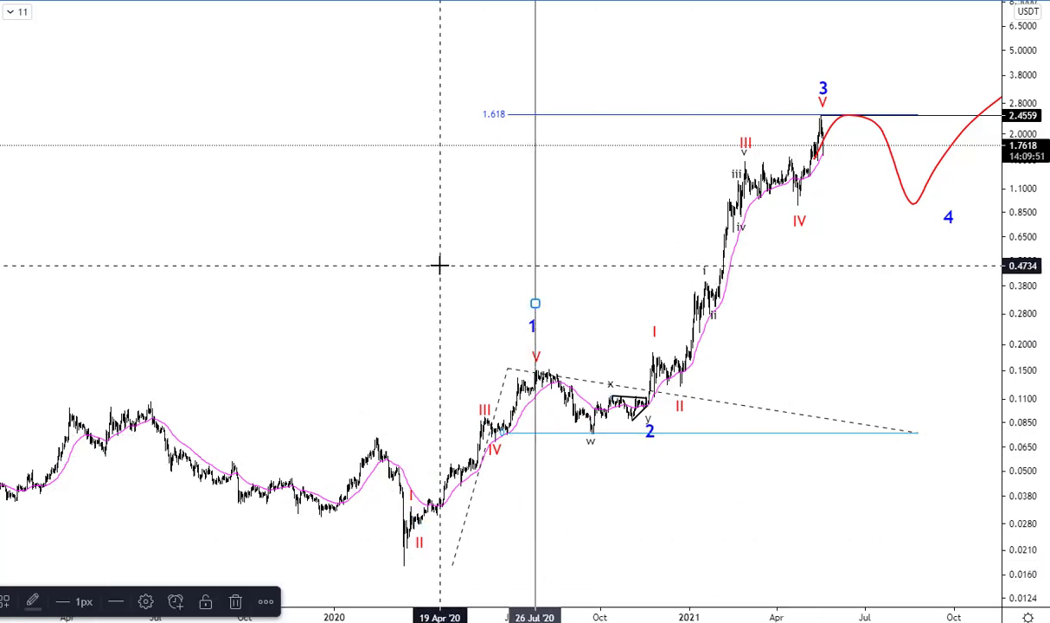
{"action": "left_click_drag", "start_coordinate": [430, 274], "coordinate": [398, 275]}
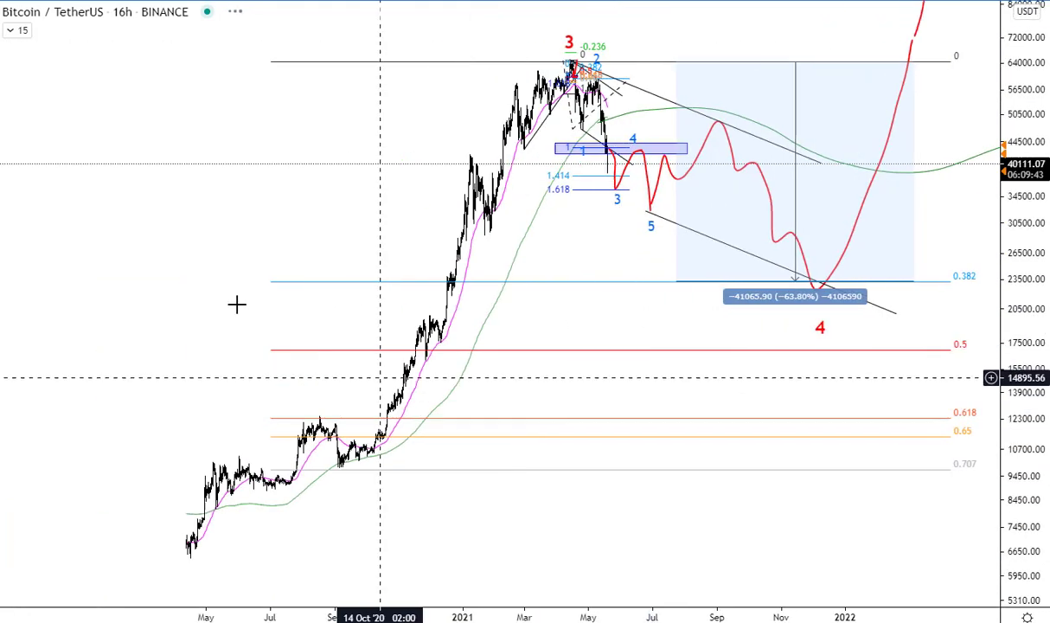
Step: Examine Bitcoin's red waves 1 to 3 and its projected wave 4 decline on the 16h chart
{"action": "scroll", "coordinate": [236, 304], "scroll_direction": "down", "scroll_amount": 2}
{"action": "left_click_drag", "start_coordinate": [201, 267], "coordinate": [551, 220]}
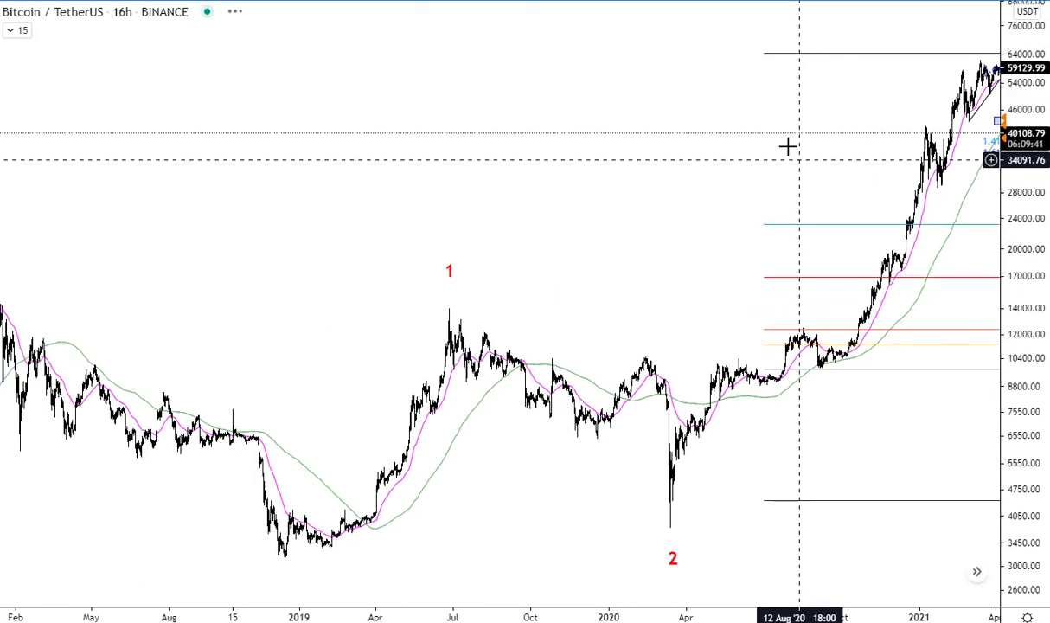
{"action": "left_click_drag", "start_coordinate": [787, 147], "coordinate": [386, 157]}
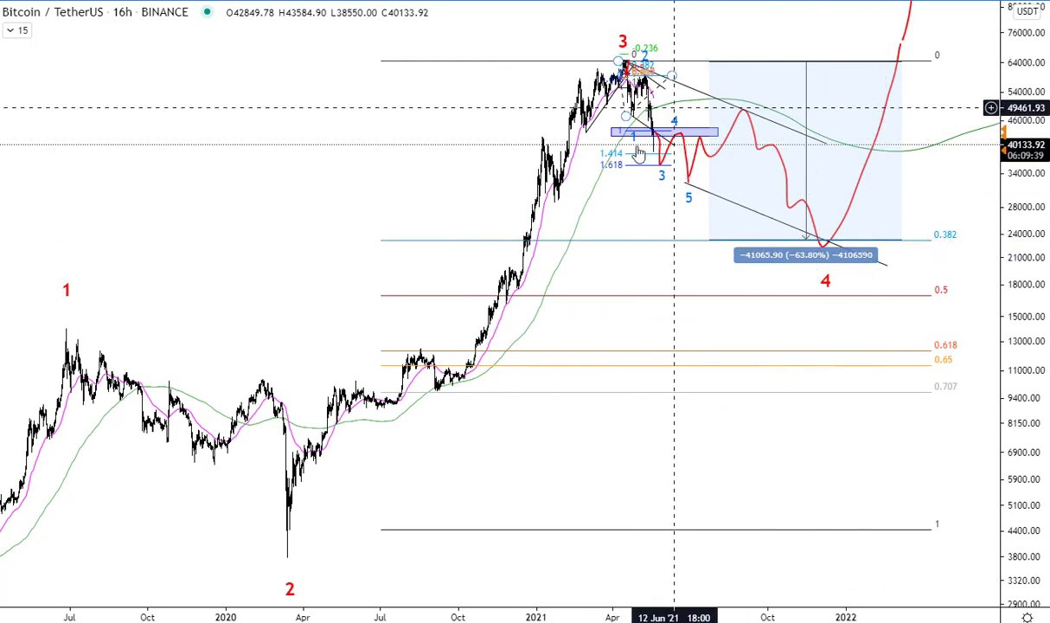
{"action": "left_click", "coordinate": [682, 151]}
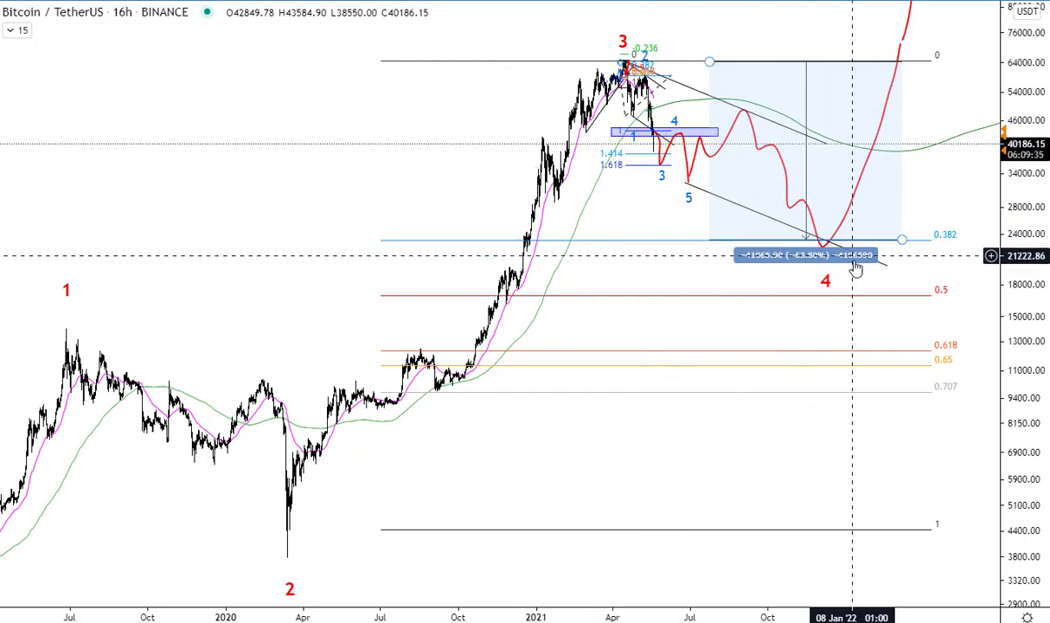
{"action": "left_click", "coordinate": [867, 324]}
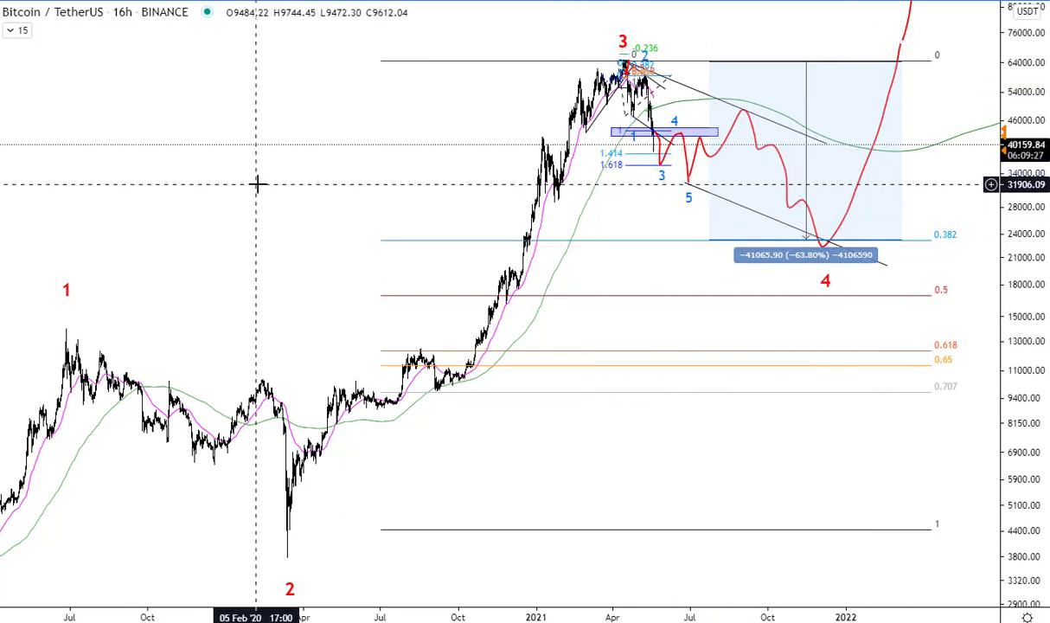
{"action": "left_click_drag", "start_coordinate": [257, 184], "coordinate": [678, 186]}
{"action": "left_click", "coordinate": [2, 74]}
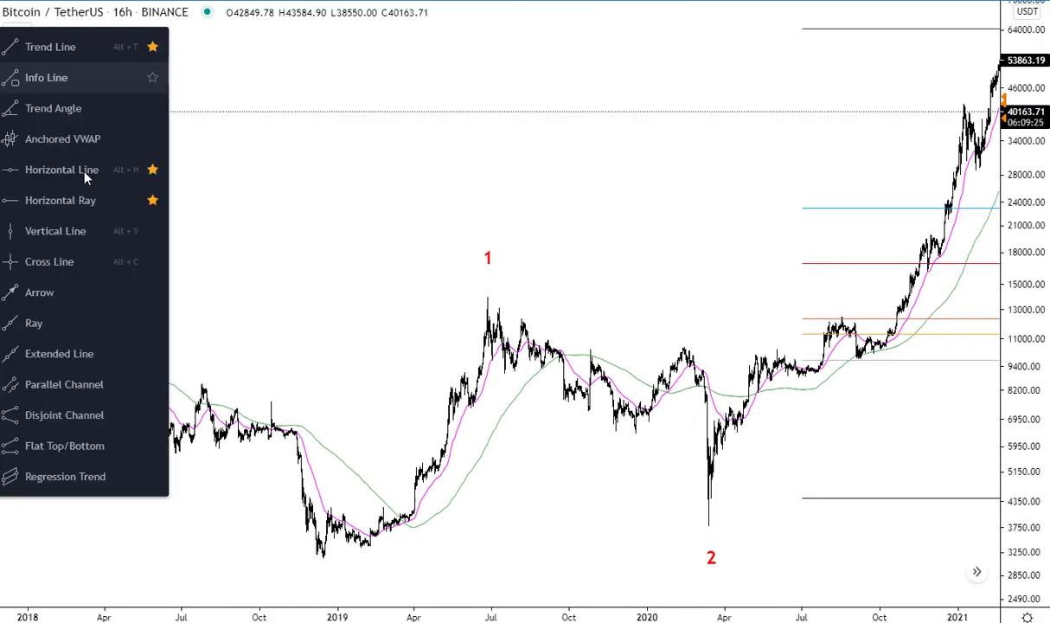
{"action": "left_click_drag", "start_coordinate": [681, 225], "coordinate": [449, 221]}
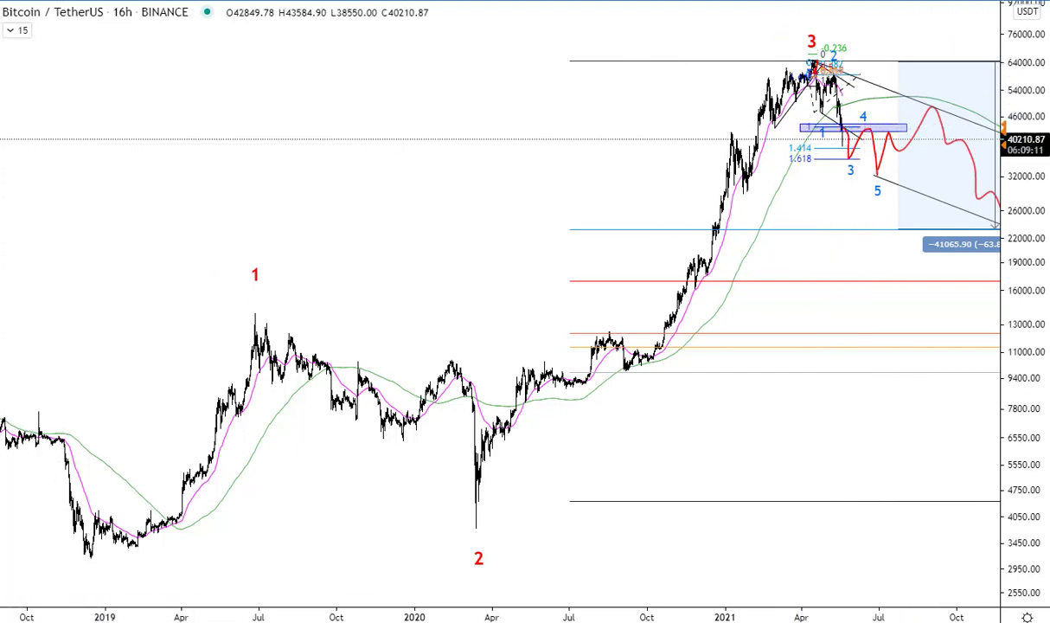
Step: Place a vertical line at Bitcoin's red wave 1 top on 27 June 2019, and shift it towards mid-2020
{"action": "left_click", "coordinate": [2, 45]}
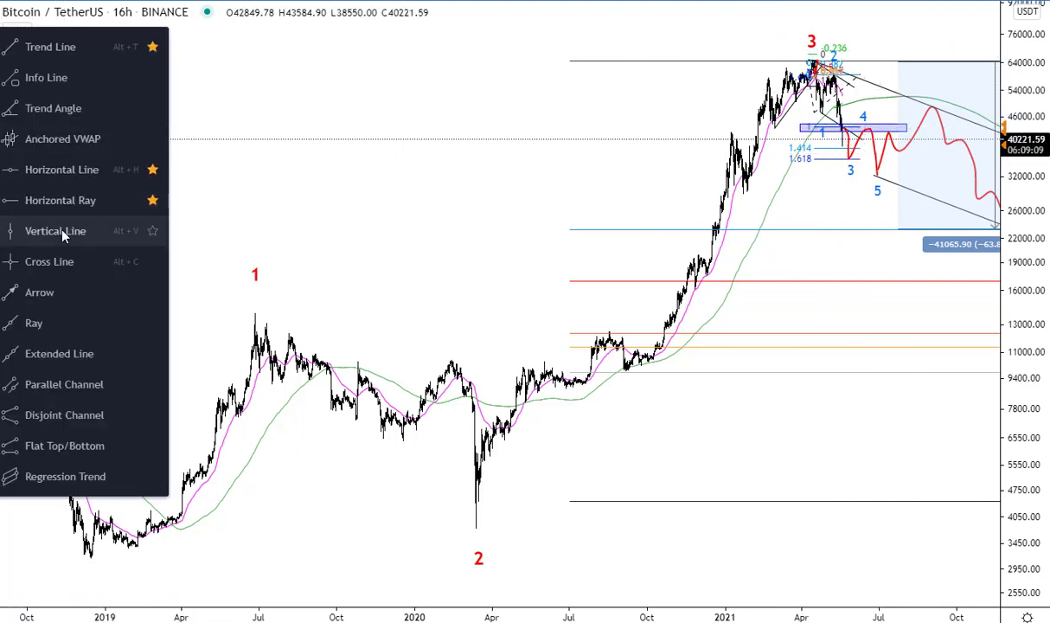
{"action": "left_click", "coordinate": [62, 229]}
{"action": "left_click", "coordinate": [254, 251]}
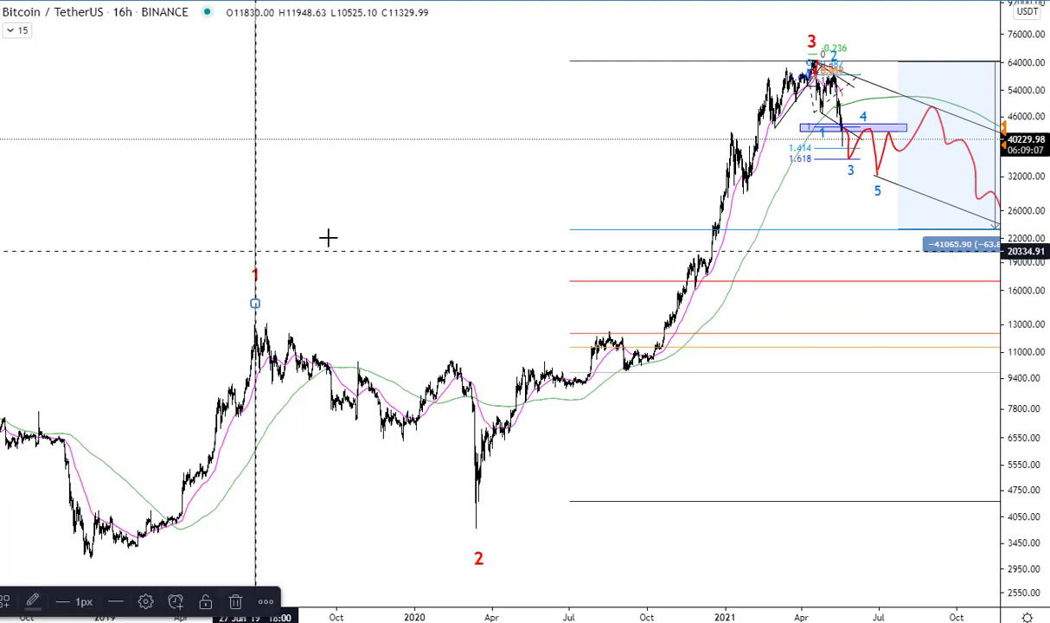
{"action": "mouse_move", "coordinate": [255, 302]}
{"action": "left_mouse_down"}
{"action": "mouse_move", "coordinate": [612, 314]}
{"action": "mouse_move", "coordinate": [561, 315]}
{"action": "left_mouse_up"}
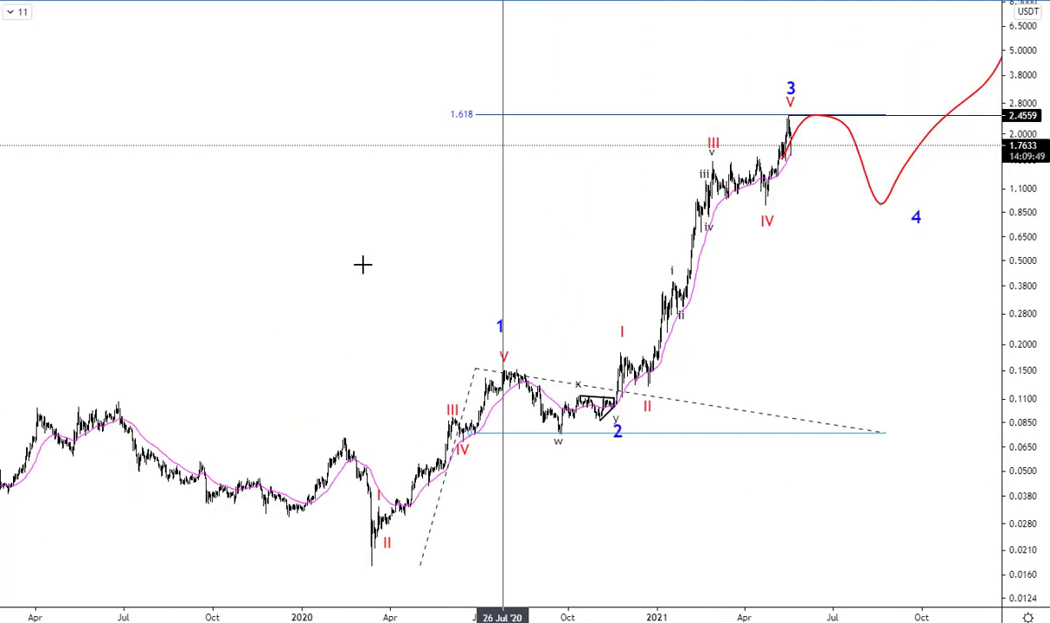
Step: Add a second vertical line to the ADAUSDT chart at 17 August 2020
{"action": "left_click", "coordinate": [524, 281]}
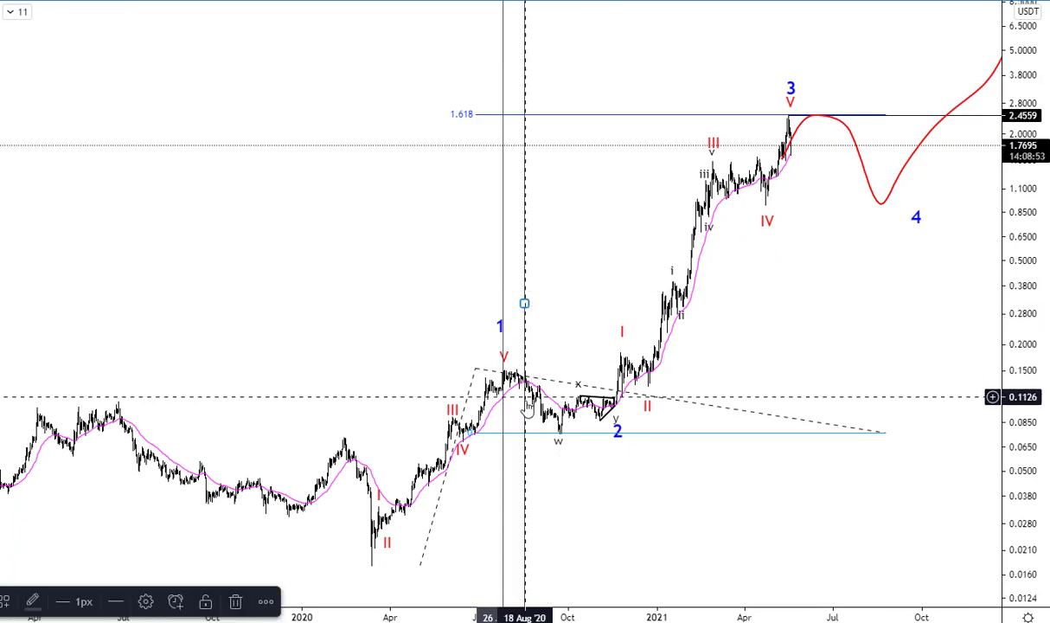
{"action": "left_click", "coordinate": [591, 276]}
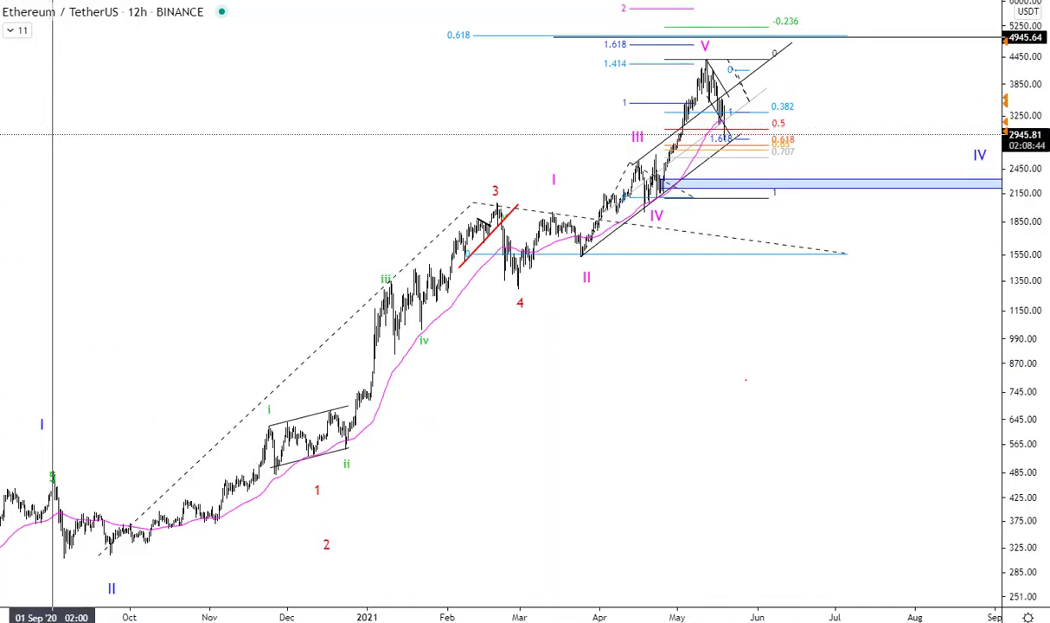
Step: Mark Ethereum's wave I top on 1 September 2020 with a vertical line, and add a line at that date on ADAUSDT
{"action": "left_click", "coordinate": [3, 39]}
{"action": "left_click", "coordinate": [64, 230]}
{"action": "scroll", "coordinate": [198, 271], "scroll_direction": "down", "scroll_amount": 1}
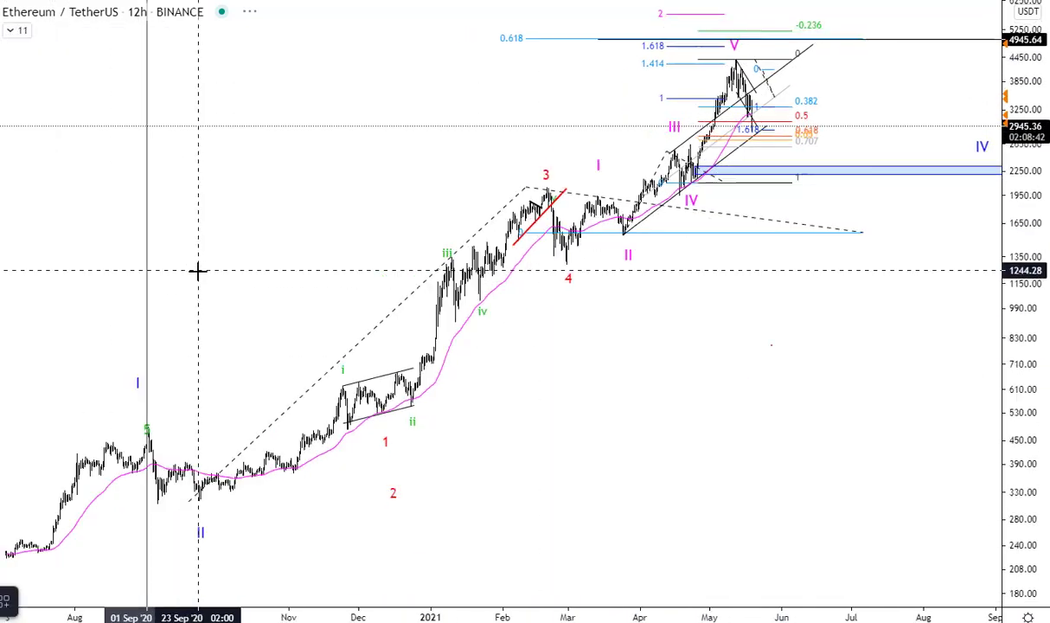
{"action": "scroll", "coordinate": [198, 271], "scroll_direction": "down", "scroll_amount": 3}
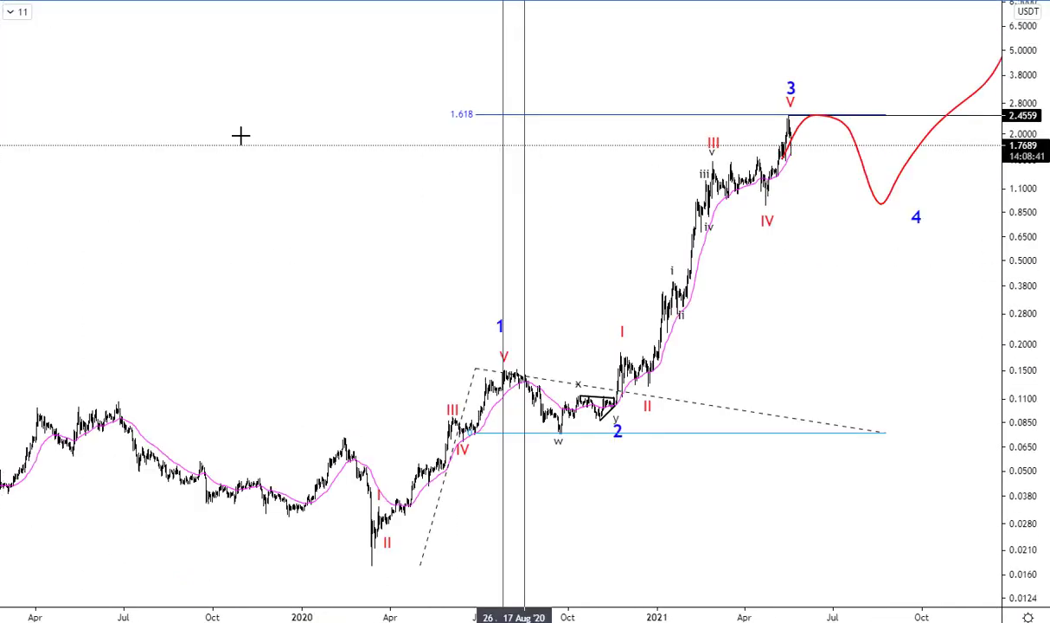
{"action": "left_click", "coordinate": [538, 298]}
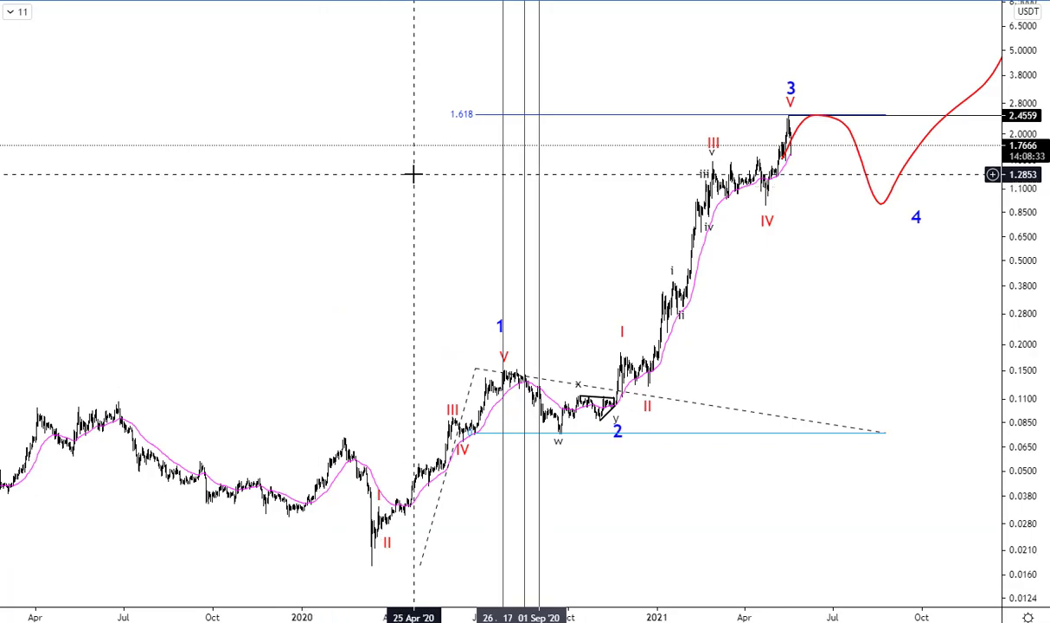
Step: Load the Binance NEOUSDT chart and check the date of its green wave 1 top
{"action": "type", "text": "NEOU"}
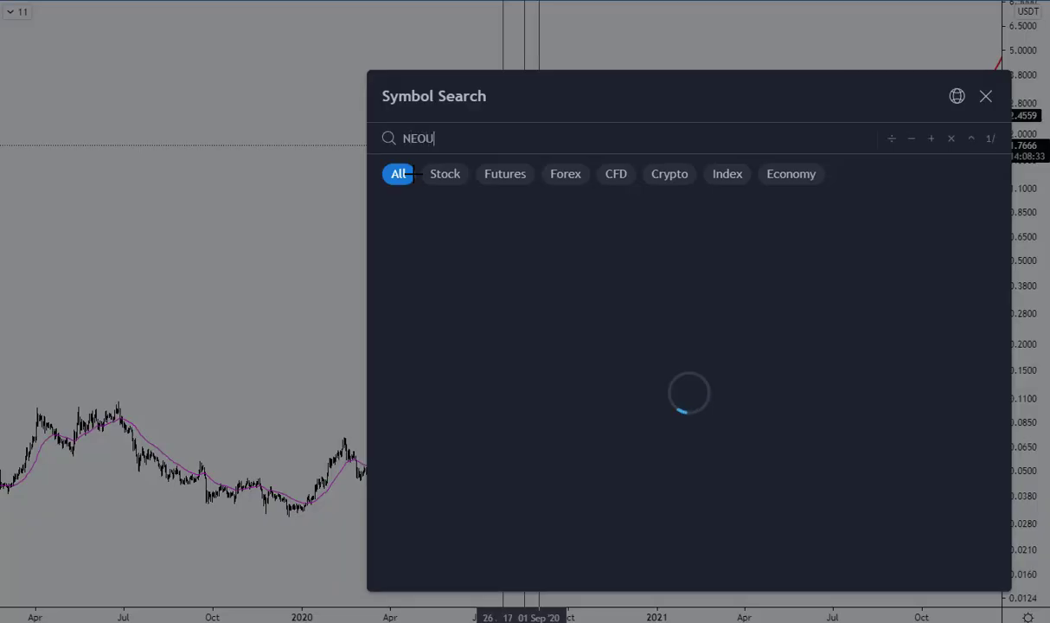
{"action": "type", "text": "SDT"}
{"action": "left_click", "coordinate": [488, 209]}
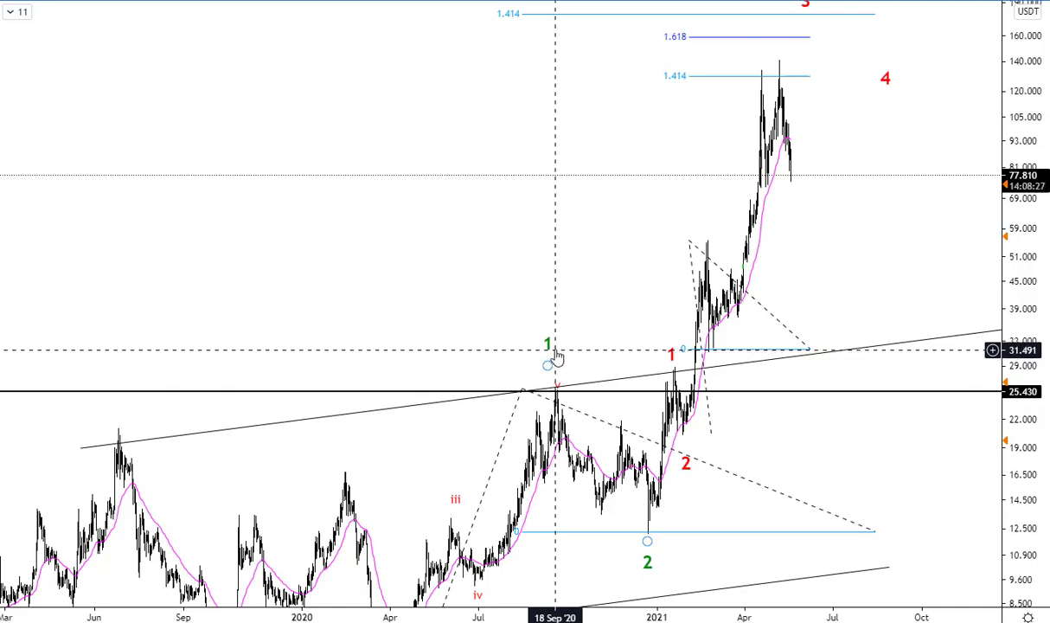
Step: Return to the ADAUSDT chart and place a vertical line at 18 September 2020
{"action": "type", "text": "ADAUSDT"}
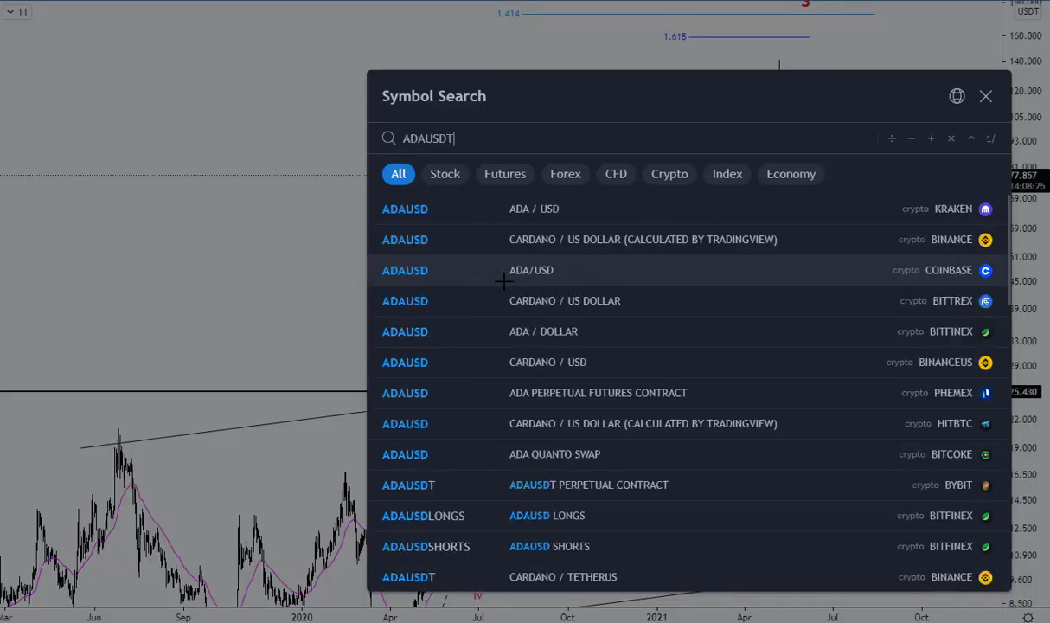
{"action": "key", "text": "Return"}
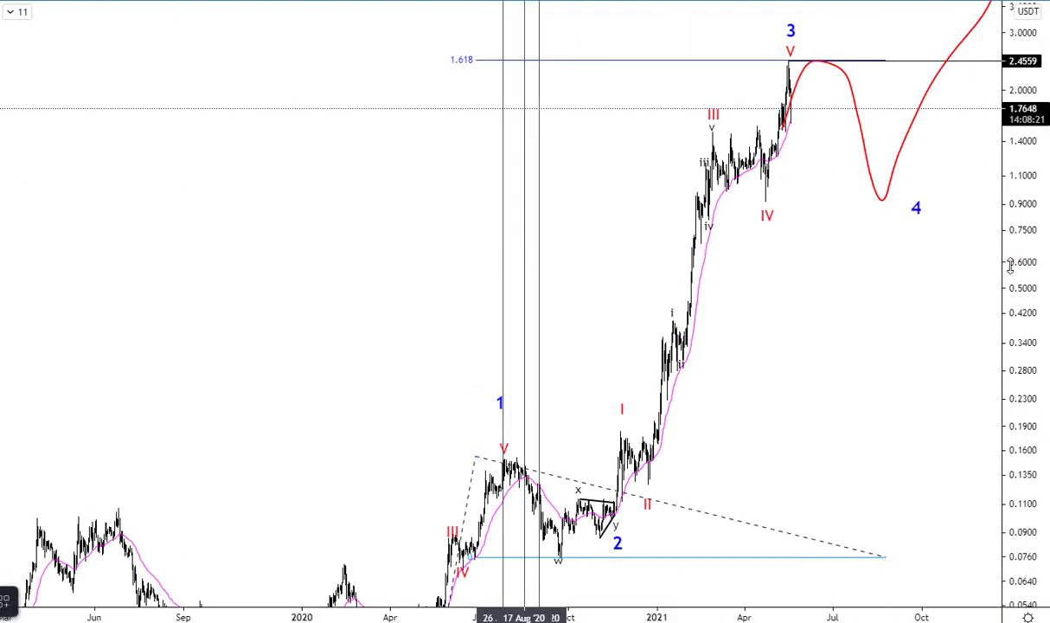
{"action": "left_click", "coordinate": [554, 421]}
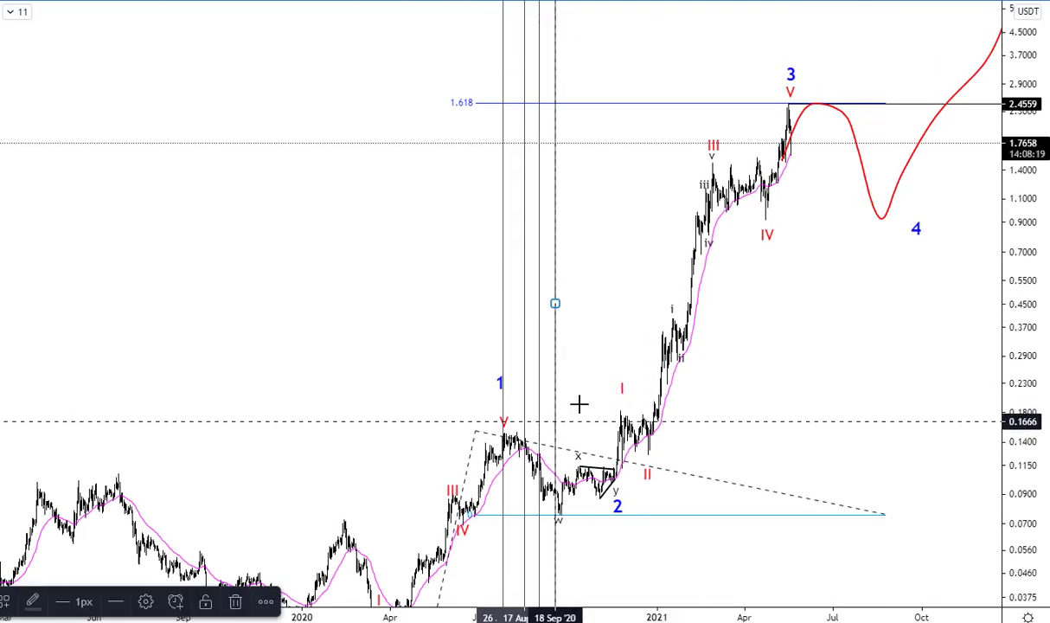
Step: Switch to NEOUSDT and mark ADAUSDT's wave 1 top date, 26 July 2020, with a vertical line
{"action": "left_click_drag", "start_coordinate": [1027, 404], "coordinate": [1028, 451]}
{"action": "left_click_drag", "start_coordinate": [884, 479], "coordinate": [889, 311]}
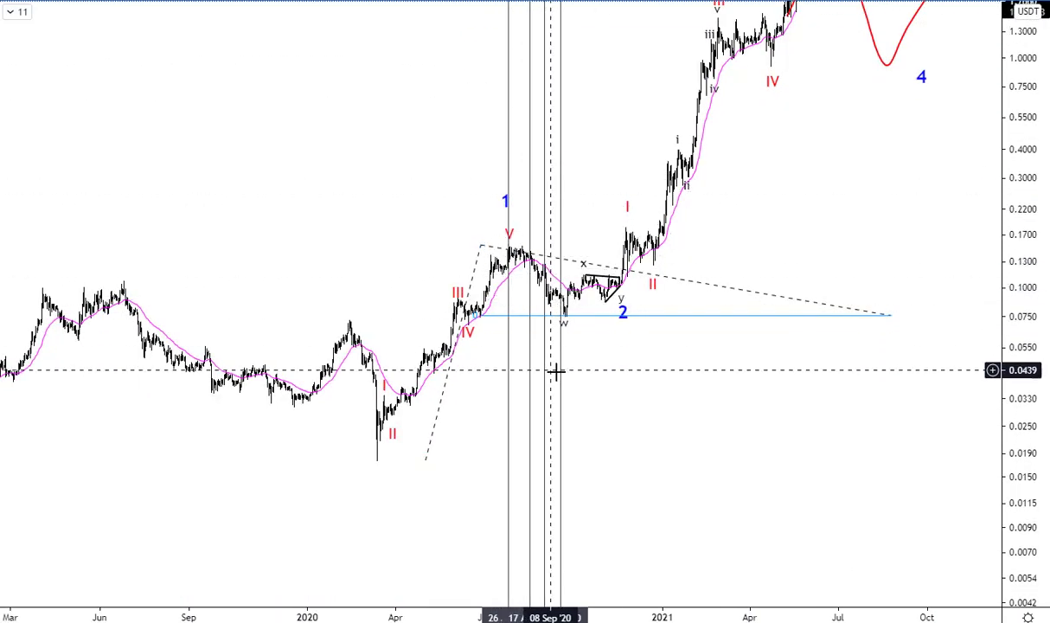
{"action": "left_click_drag", "start_coordinate": [1006, 246], "coordinate": [1001, 313]}
{"action": "left_click_drag", "start_coordinate": [865, 424], "coordinate": [708, 515]}
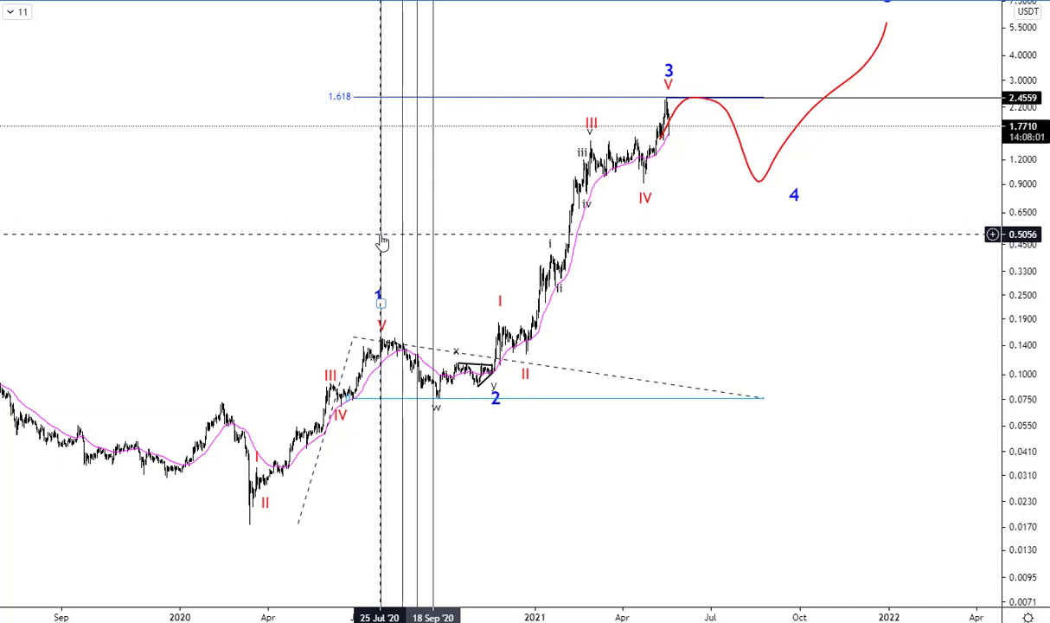
{"action": "type", "text": "NEOUSDT"}
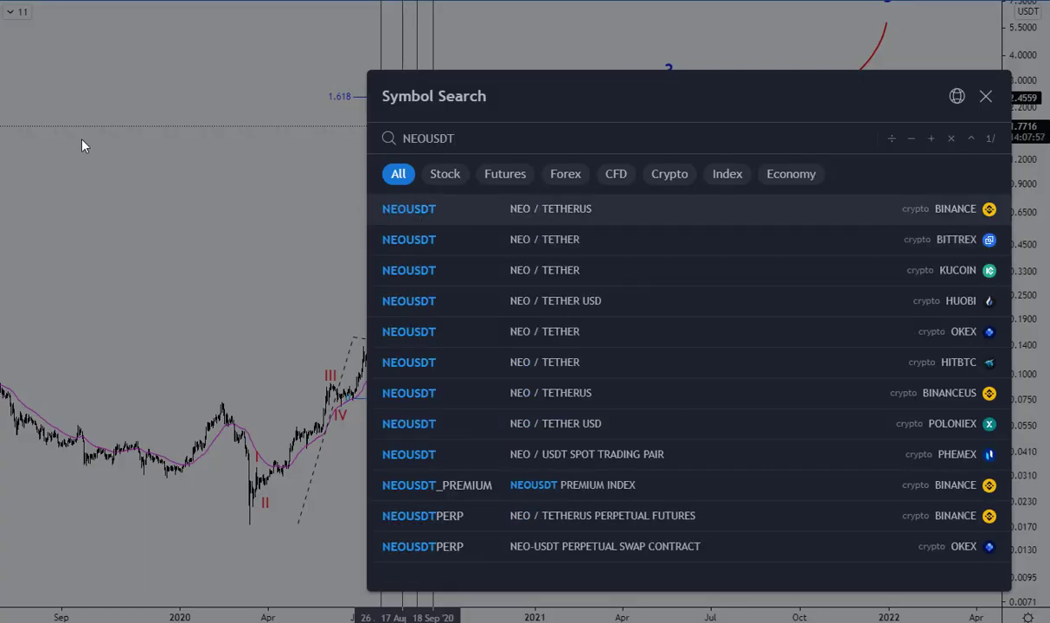
{"action": "key", "text": "Return"}
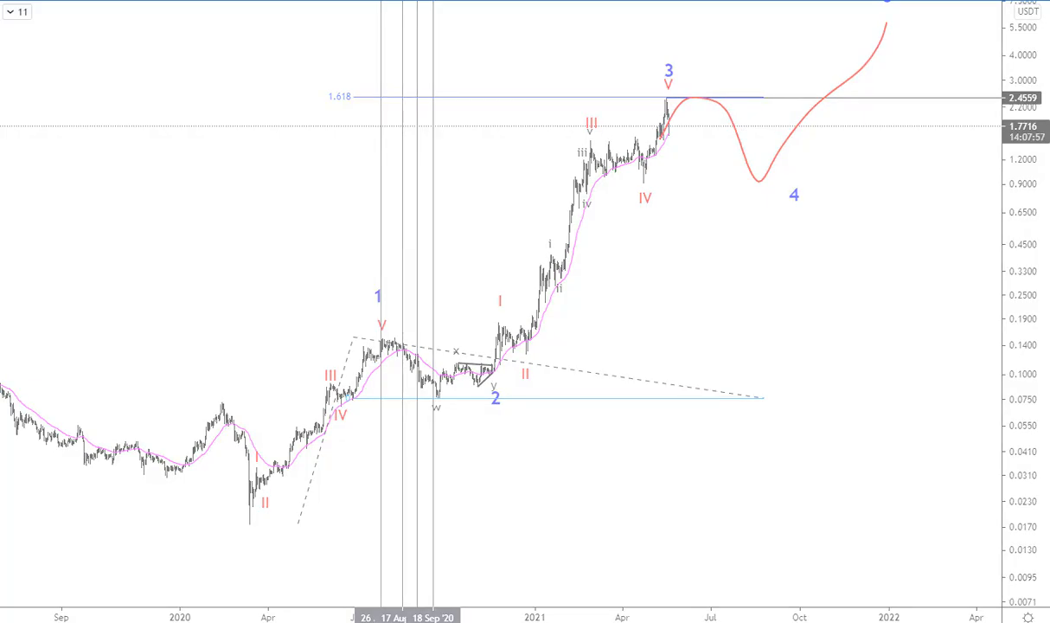
{"action": "left_click_drag", "start_coordinate": [1026, 290], "coordinate": [1040, 440]}
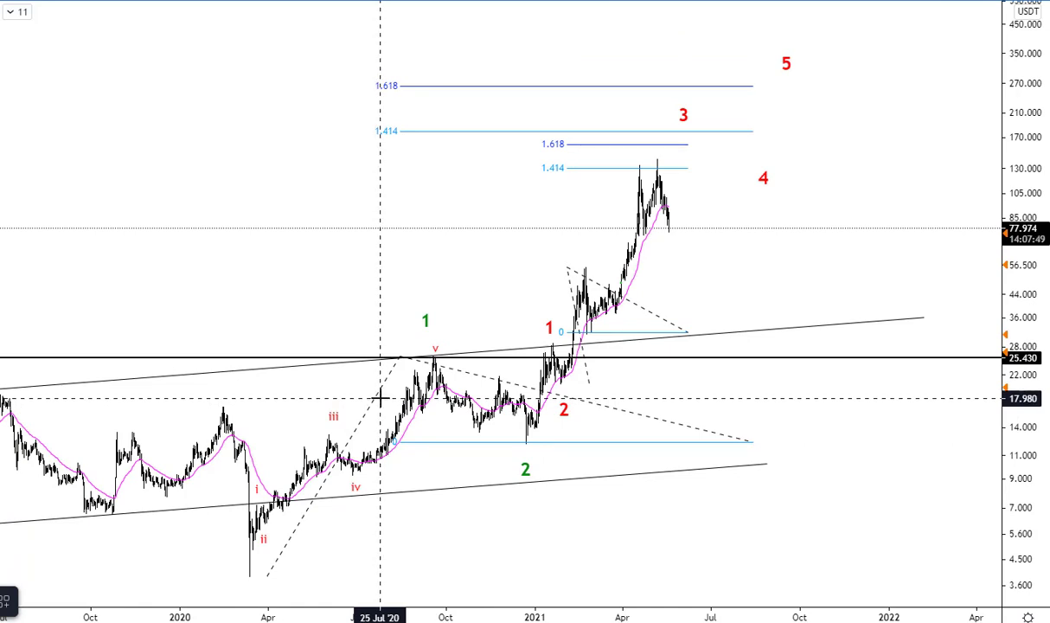
{"action": "left_click", "coordinate": [380, 397]}
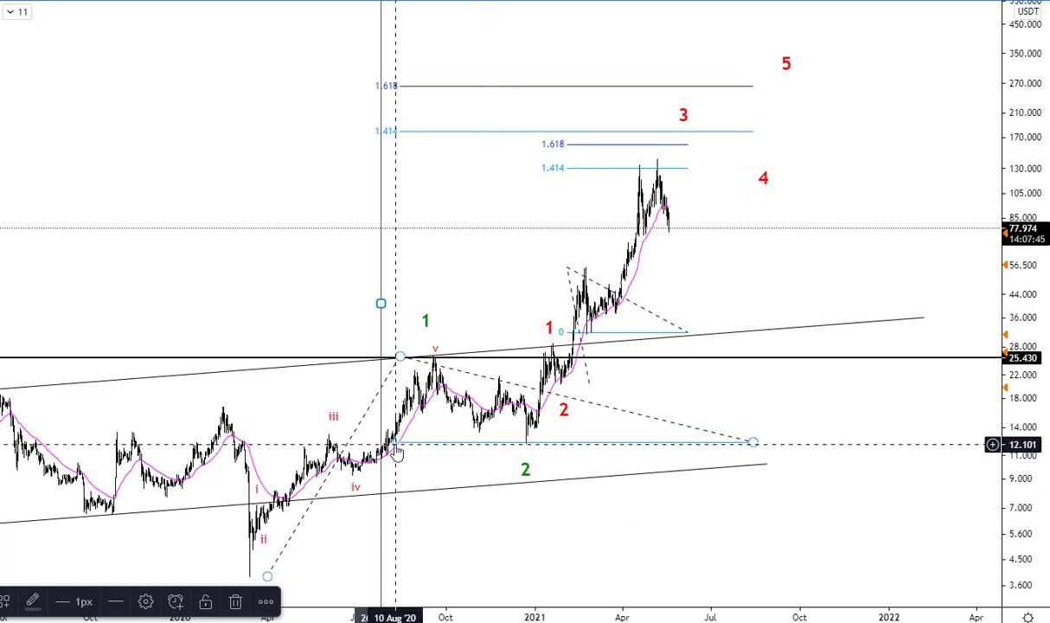
Step: Measure NEOUSDT's price rise from the late July 2020 line up to its green wave 1 top
{"action": "left_click", "coordinate": [478, 499]}
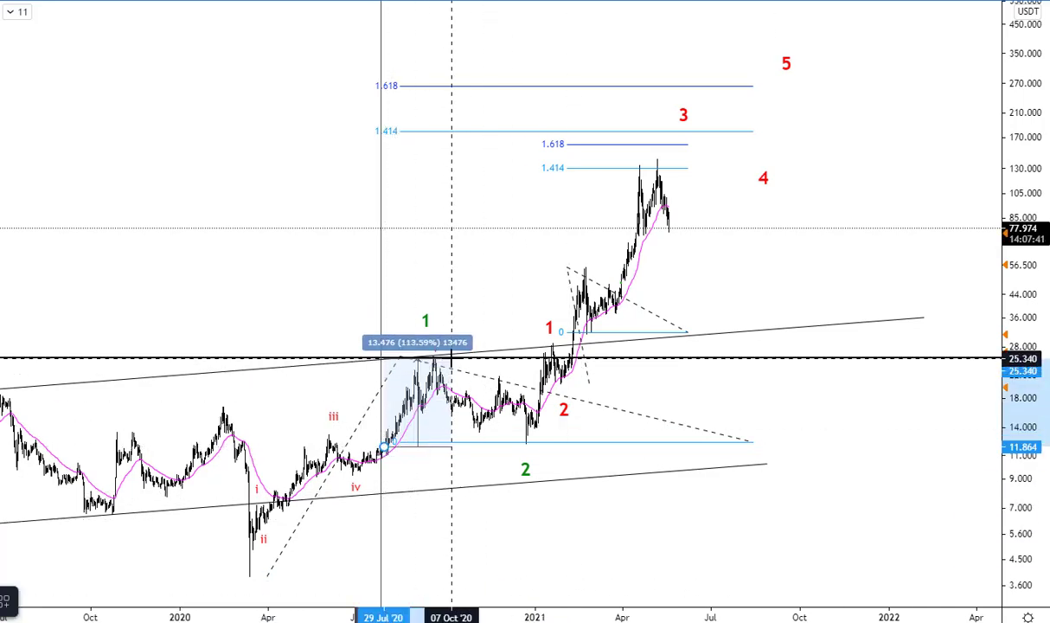
{"action": "left_click", "coordinate": [452, 358]}
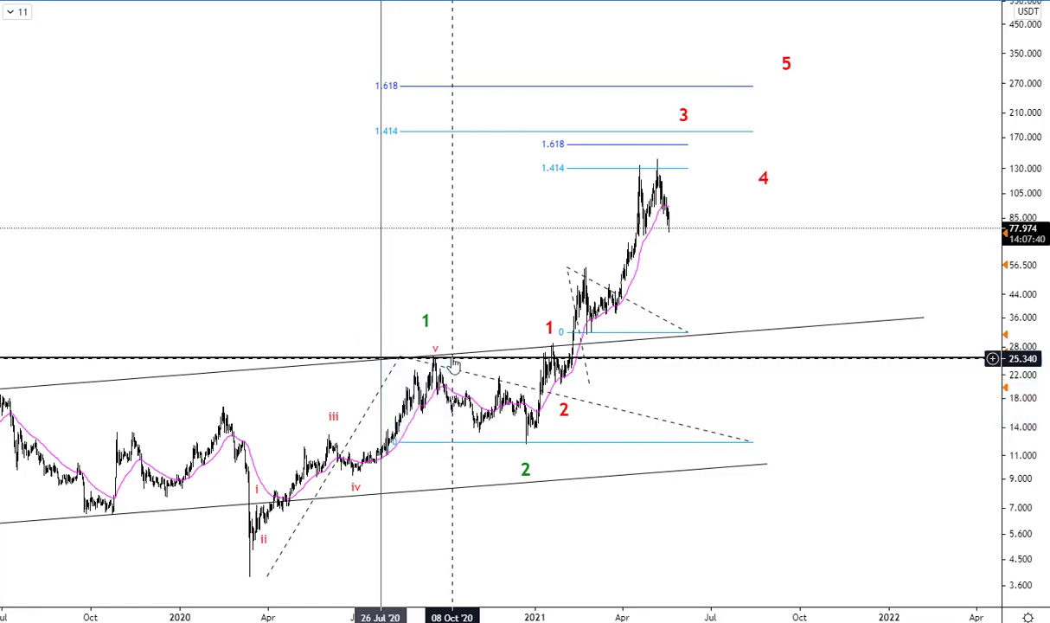
Step: Delete the 26 July 2020 vertical line from the NEOUSDT chart and load the Binance ADAUSDT chart
{"action": "left_click", "coordinate": [381, 168]}
{"action": "key", "text": "Delete"}
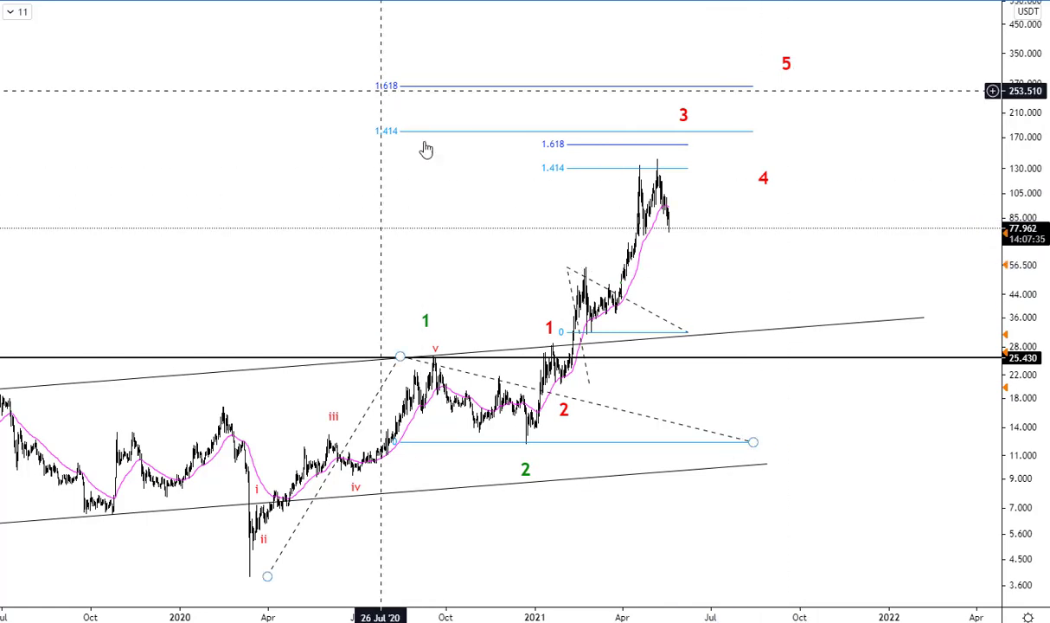
{"action": "left_click", "coordinate": [528, 380]}
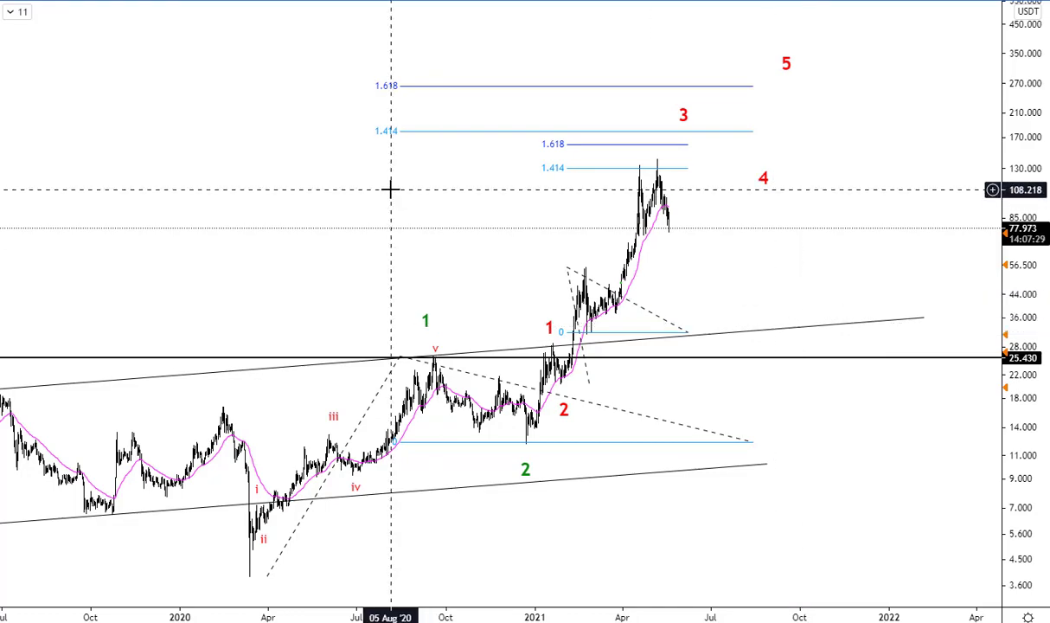
{"action": "type", "text": "ADAUSDT"}
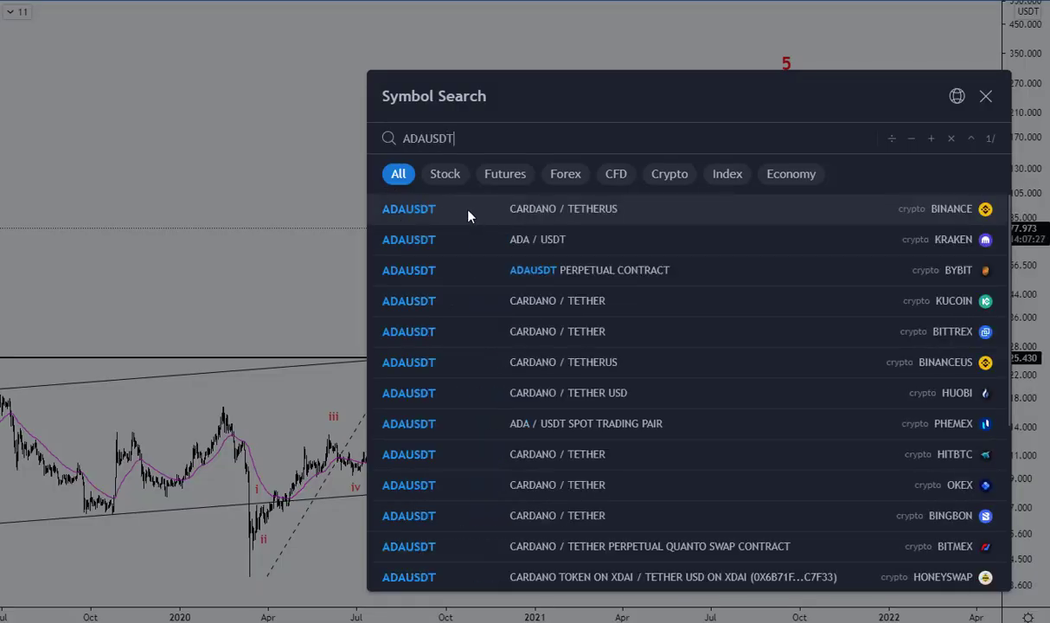
{"action": "left_click", "coordinate": [394, 204]}
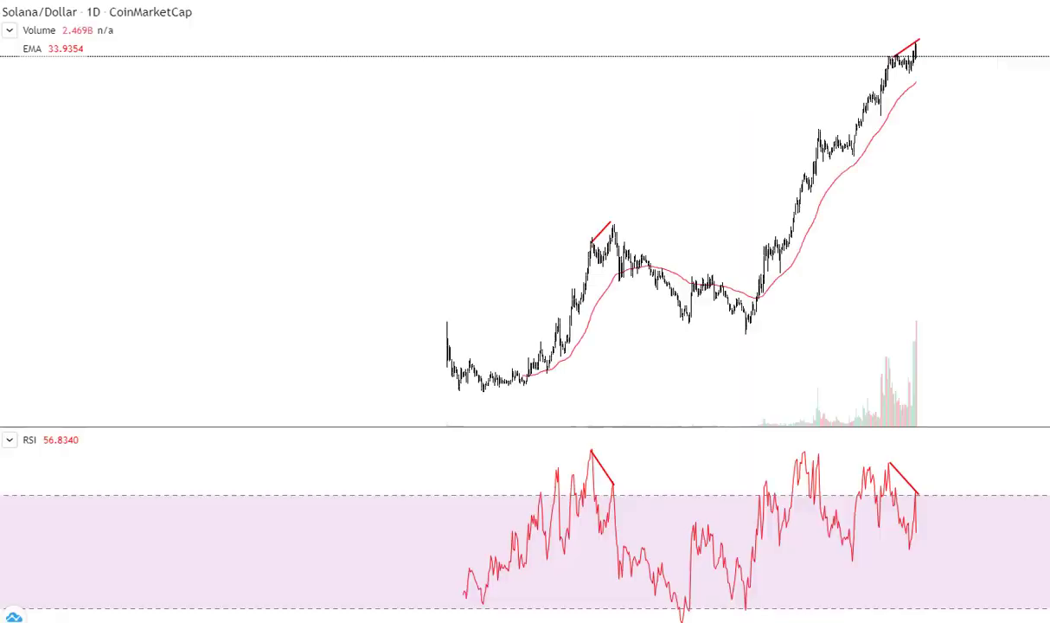
Step: Draw a Trend-Based Fib Extension over the first rally and pullback on the daily Solana/Dollar chart, and enable its 1.618 level
{"action": "double_click", "coordinate": [1048, 254]}
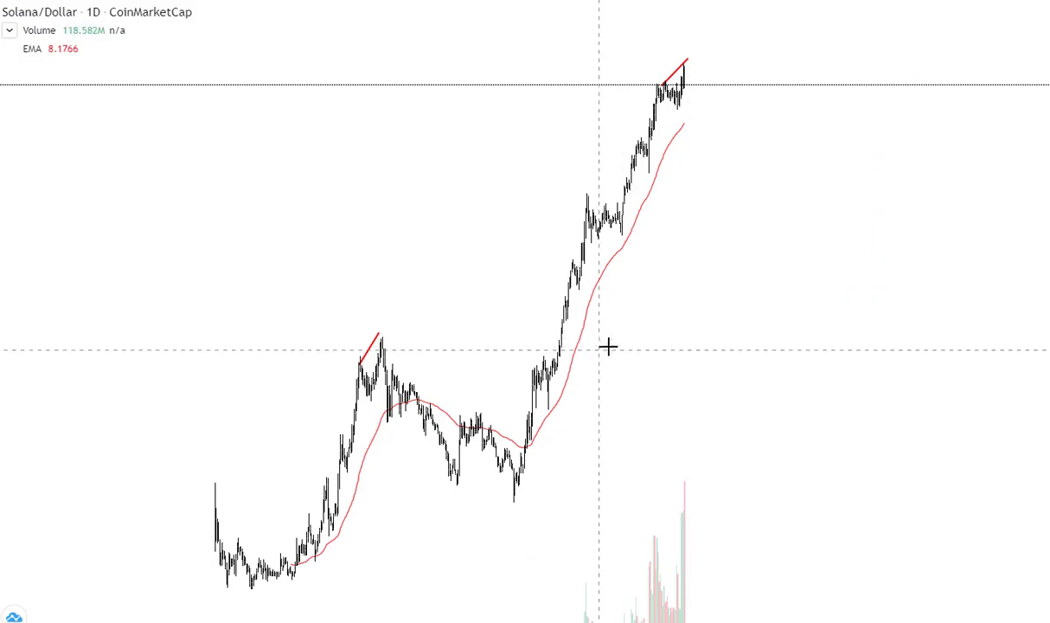
{"action": "scroll", "coordinate": [640, 343], "scroll_direction": "up", "scroll_amount": 1}
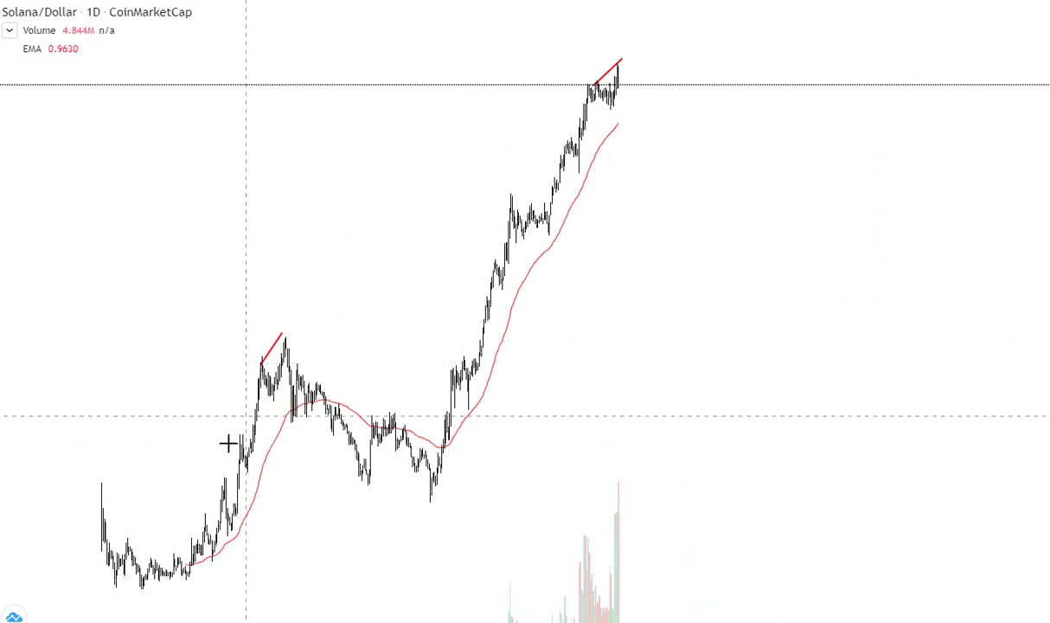
{"action": "left_click", "coordinate": [131, 589]}
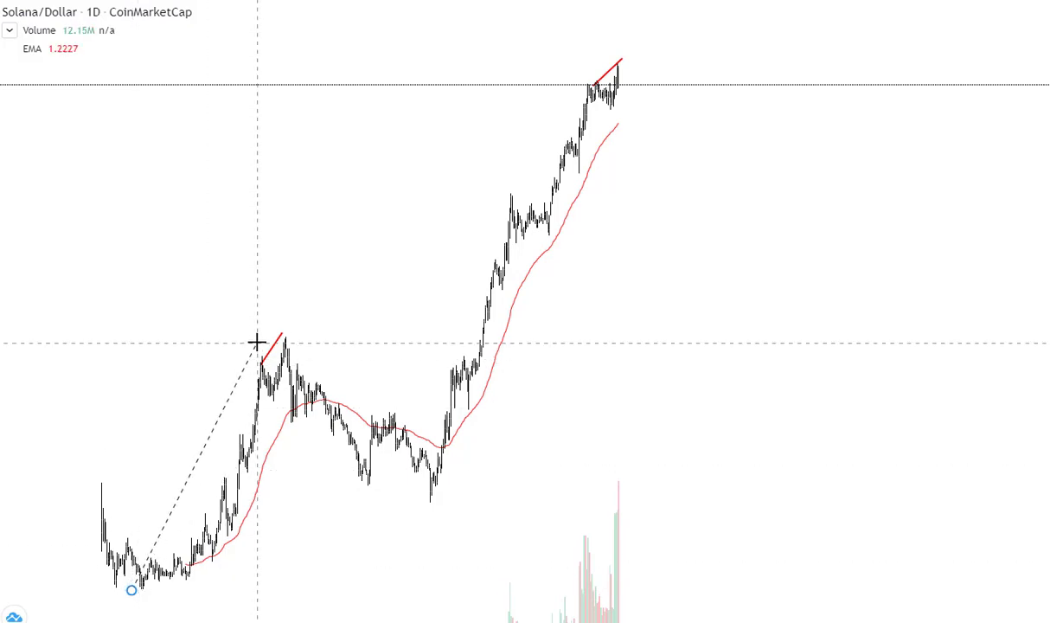
{"action": "left_click", "coordinate": [269, 336]}
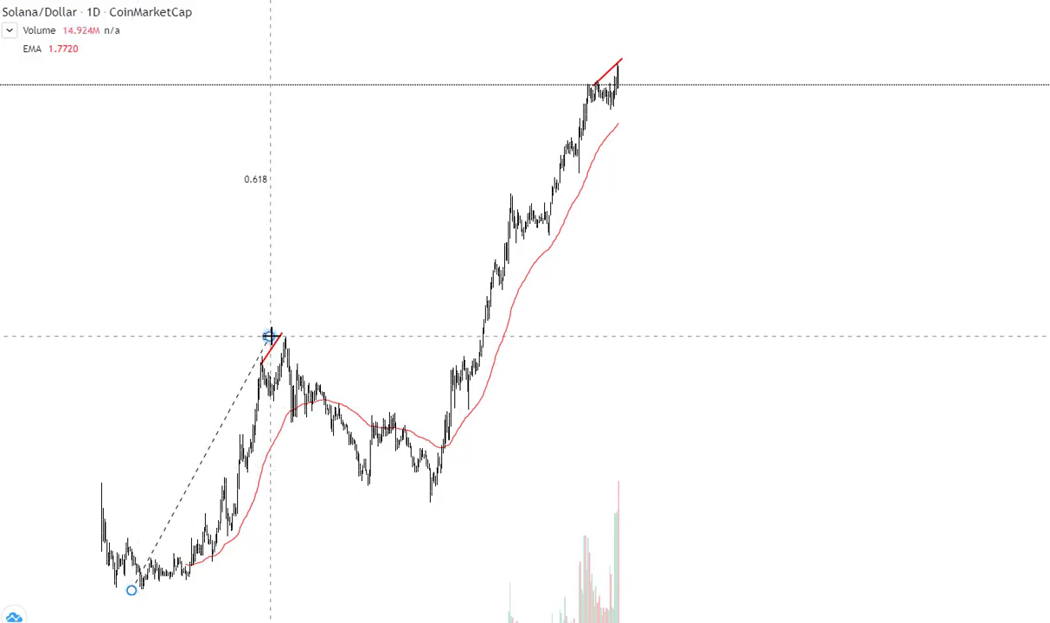
{"action": "double_click", "coordinate": [599, 501]}
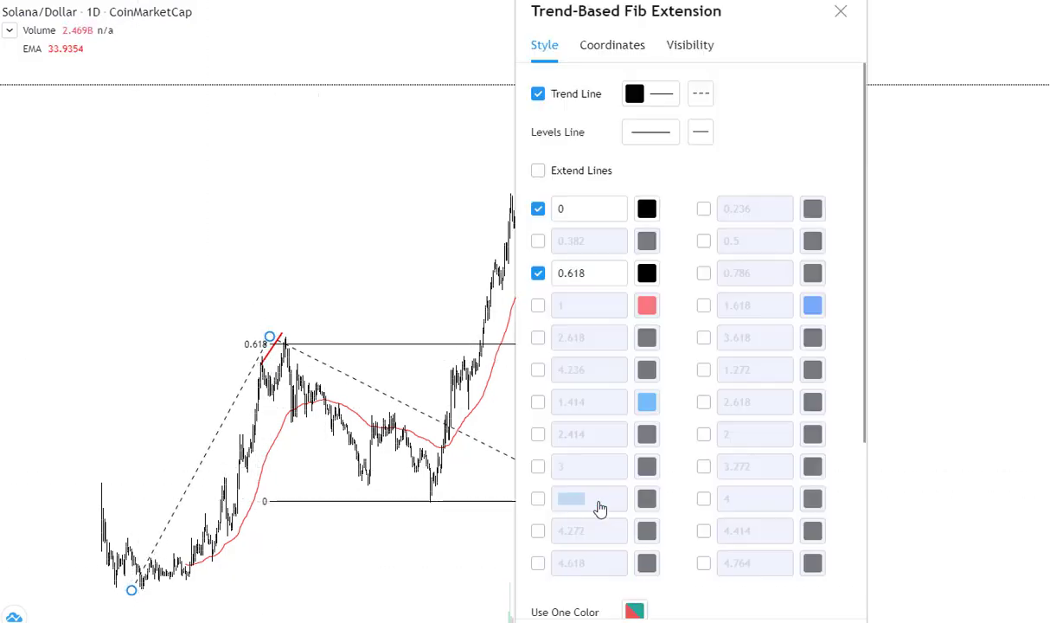
{"action": "left_click", "coordinate": [703, 305]}
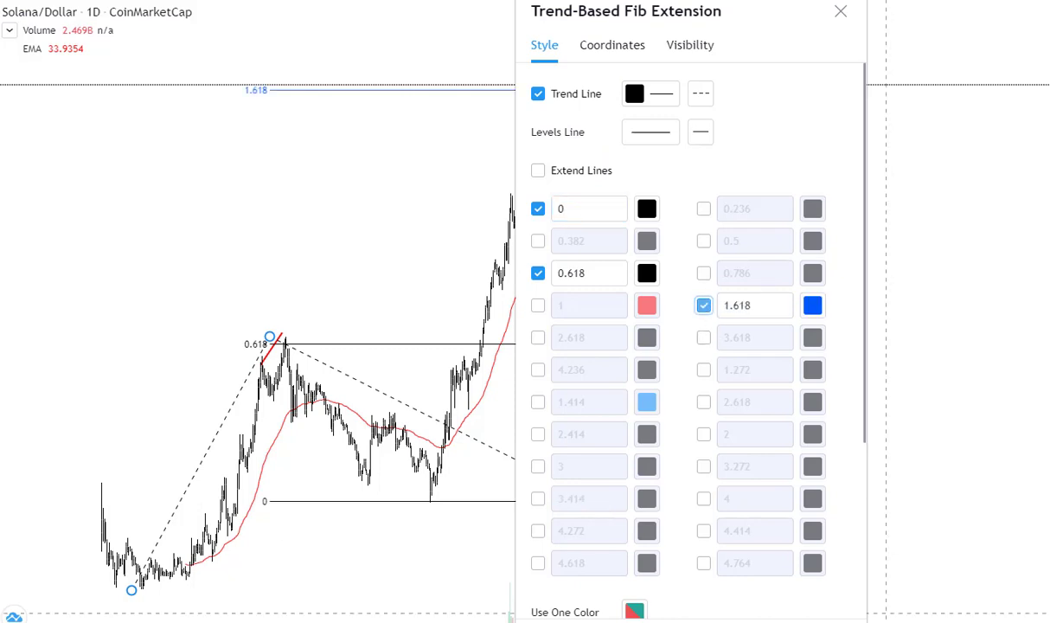
{"action": "left_click", "coordinate": [831, 615]}
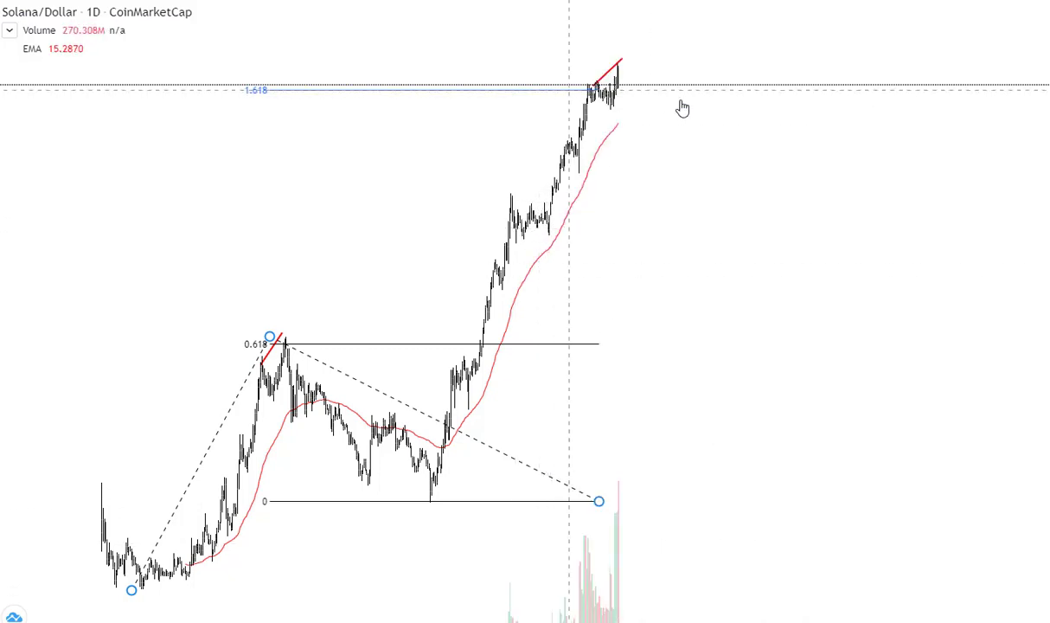
{"action": "scroll", "coordinate": [545, 590], "scroll_direction": "up", "scroll_amount": 2}
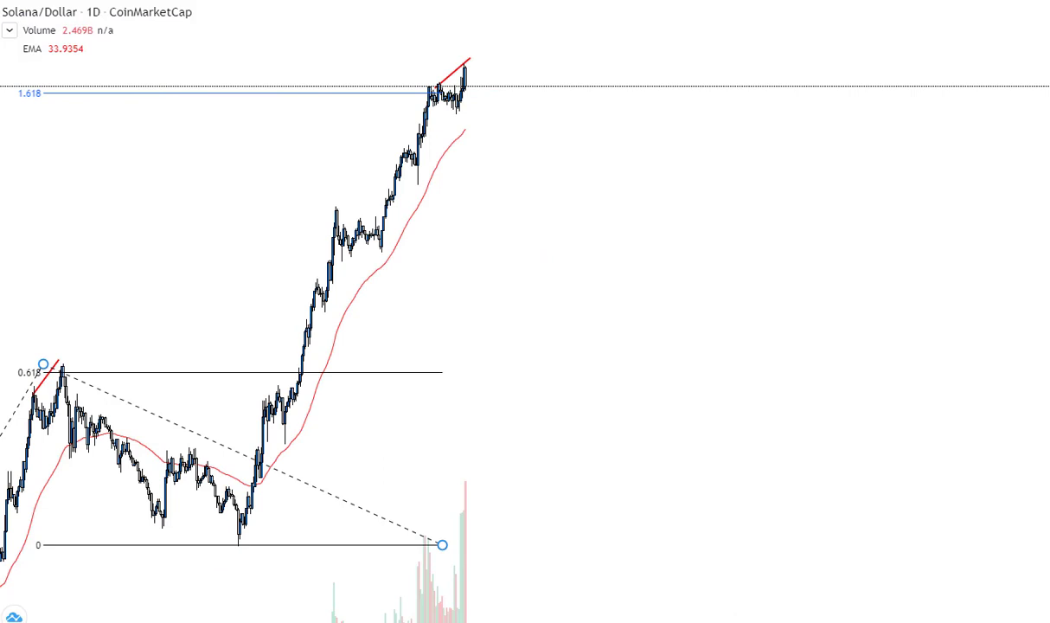
{"action": "left_click", "coordinate": [245, 541]}
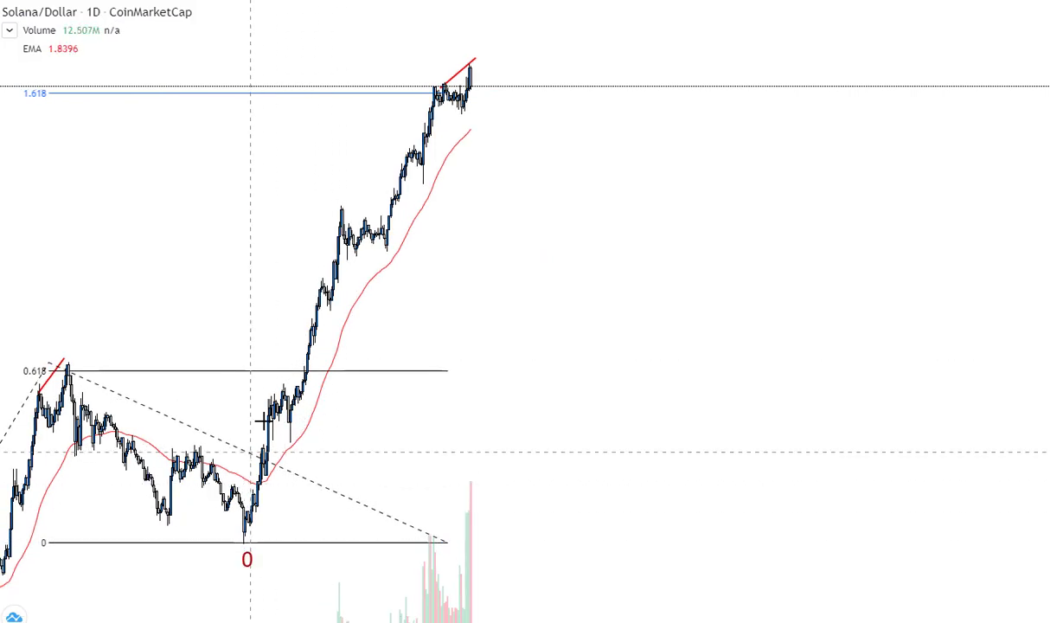
{"action": "left_click", "coordinate": [284, 383]}
{"action": "left_click", "coordinate": [286, 437]}
{"action": "left_click", "coordinate": [337, 201]}
{"action": "left_click", "coordinate": [386, 252]}
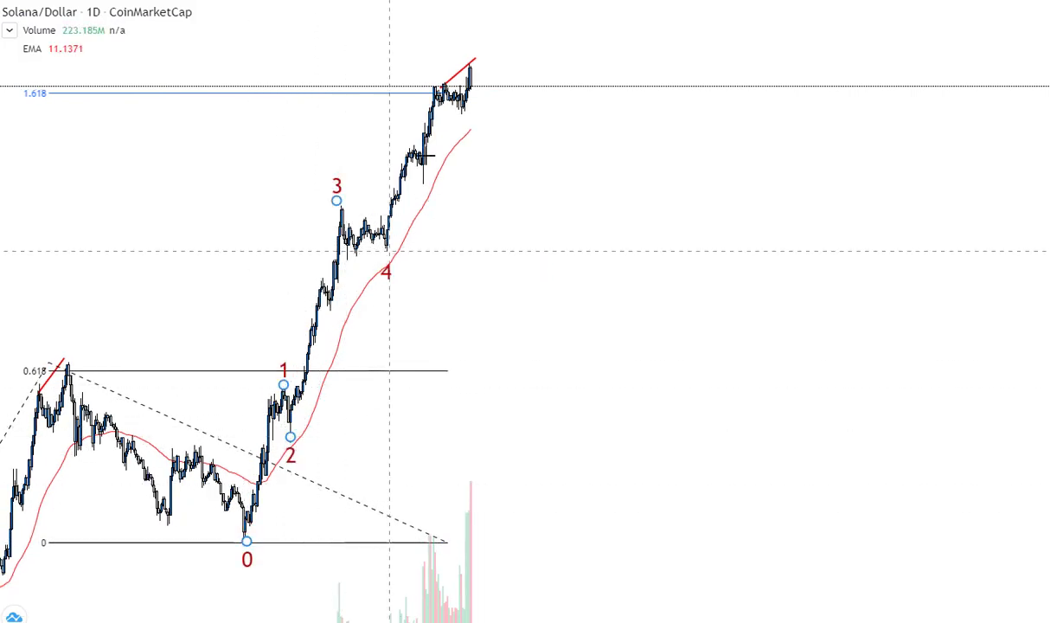
Step: Switch the Solana/Dollar chart to the 12-hour interval and cancel the unfinished Elliott wave count
{"action": "left_click", "coordinate": [93, 12]}
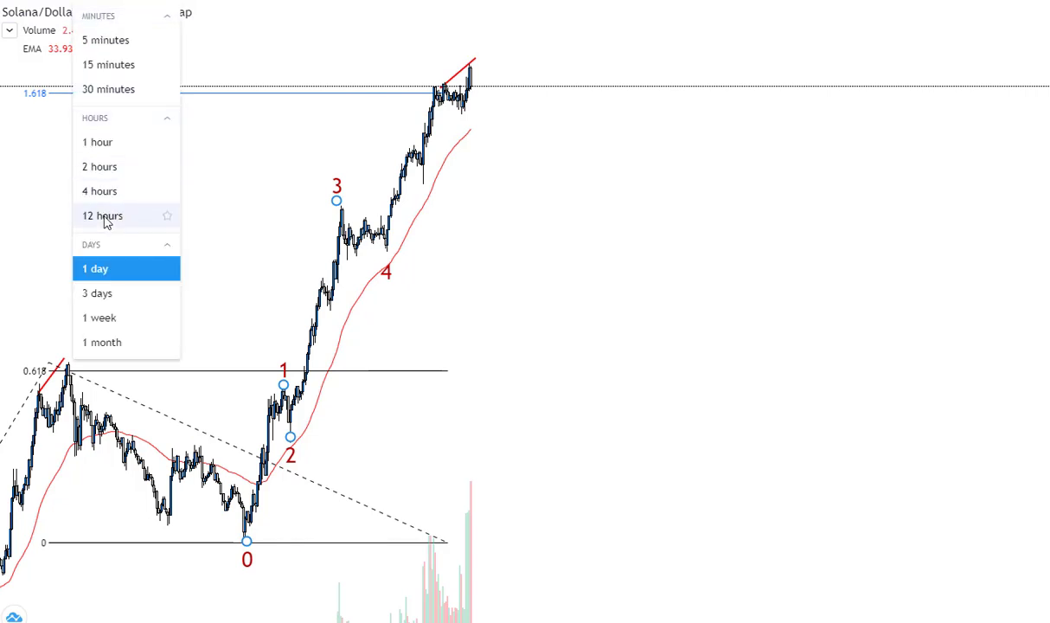
{"action": "left_click", "coordinate": [168, 217]}
{"action": "left_click", "coordinate": [482, 35]}
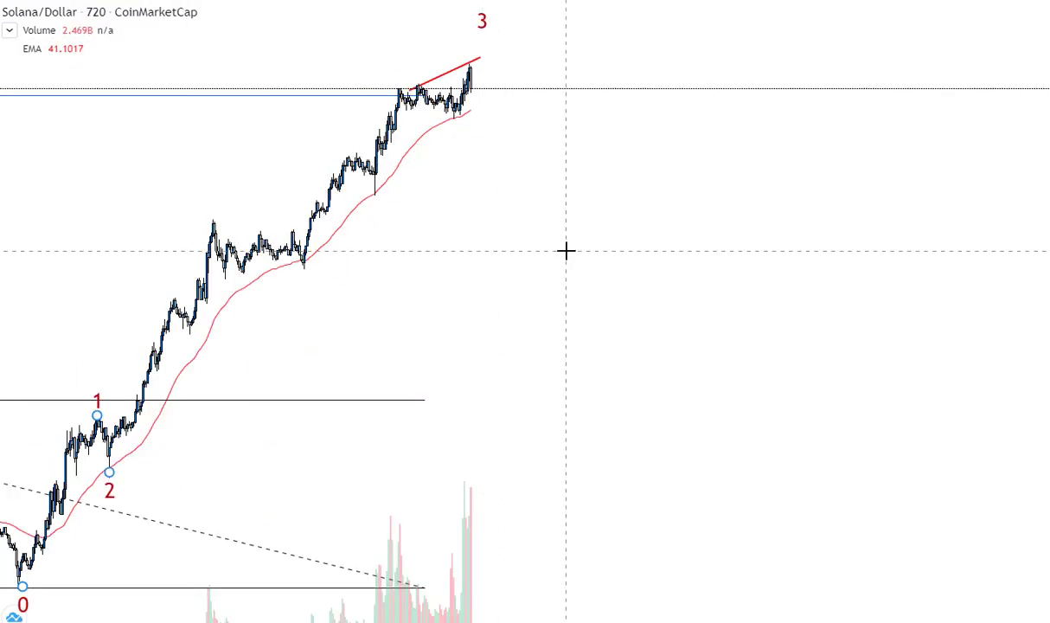
{"action": "key", "text": "Escape"}
{"action": "scroll", "coordinate": [655, 274], "scroll_direction": "down", "scroll_amount": 4}
{"action": "left_click_drag", "start_coordinate": [1045, 236], "coordinate": [1045, 333]}
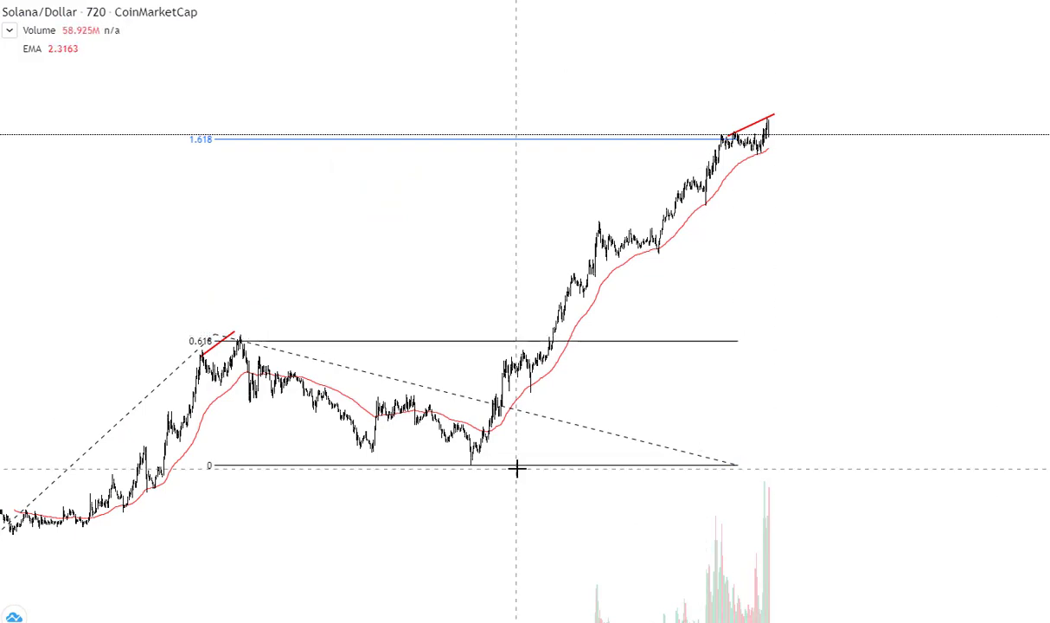
Step: Draw an Elliott Impulse Wave on Solana from the pullback low at the 0 level, ending with wave 5 above the latest high
{"action": "left_click", "coordinate": [477, 468]}
{"action": "left_click", "coordinate": [511, 347]}
{"action": "left_click", "coordinate": [532, 395]}
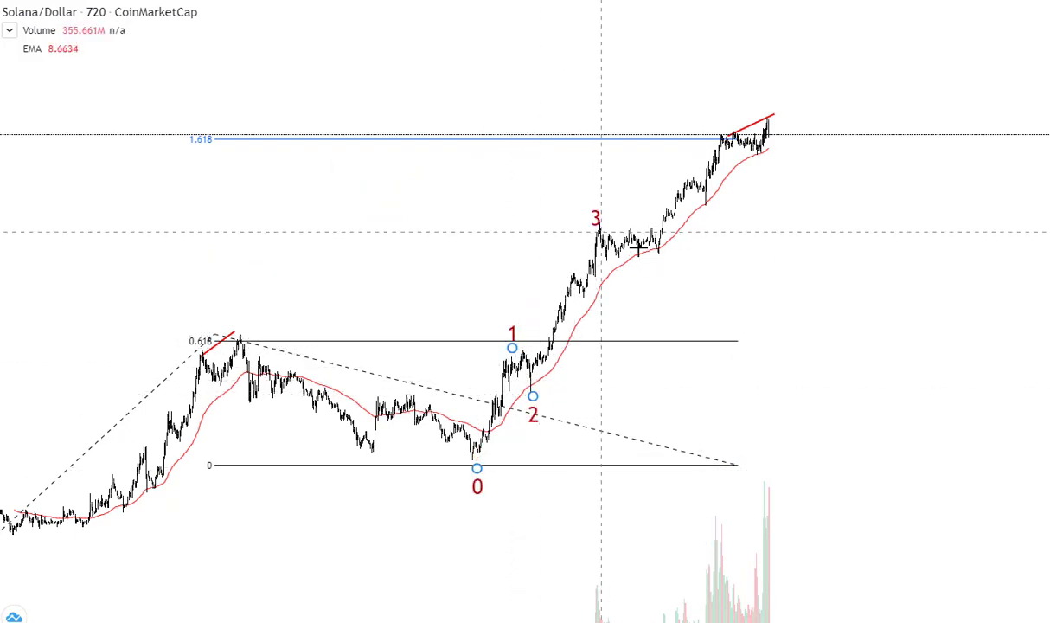
{"action": "left_click", "coordinate": [637, 247]}
{"action": "left_click", "coordinate": [777, 92]}
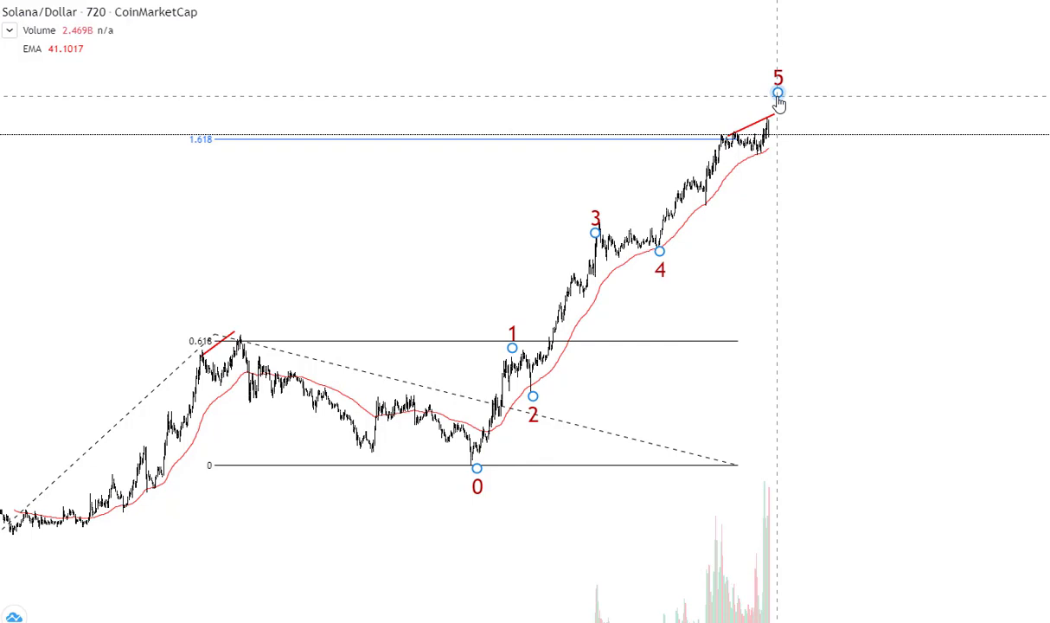
Step: Set the degree of the new Solana impulse wave to Minor
{"action": "double_click", "coordinate": [777, 98]}
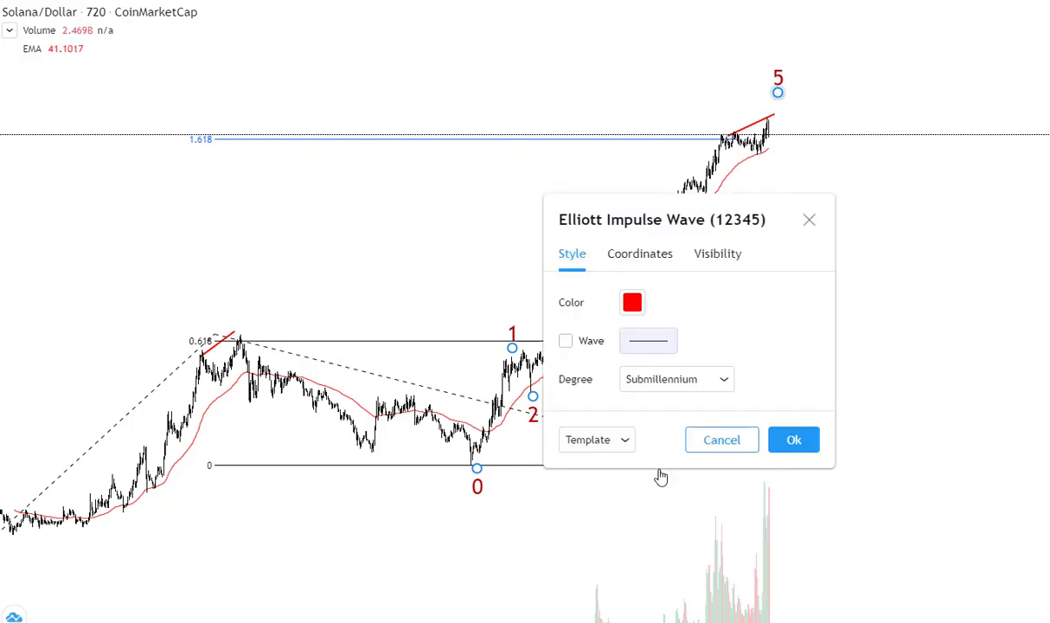
{"action": "left_click", "coordinate": [666, 378]}
{"action": "left_click", "coordinate": [654, 529]}
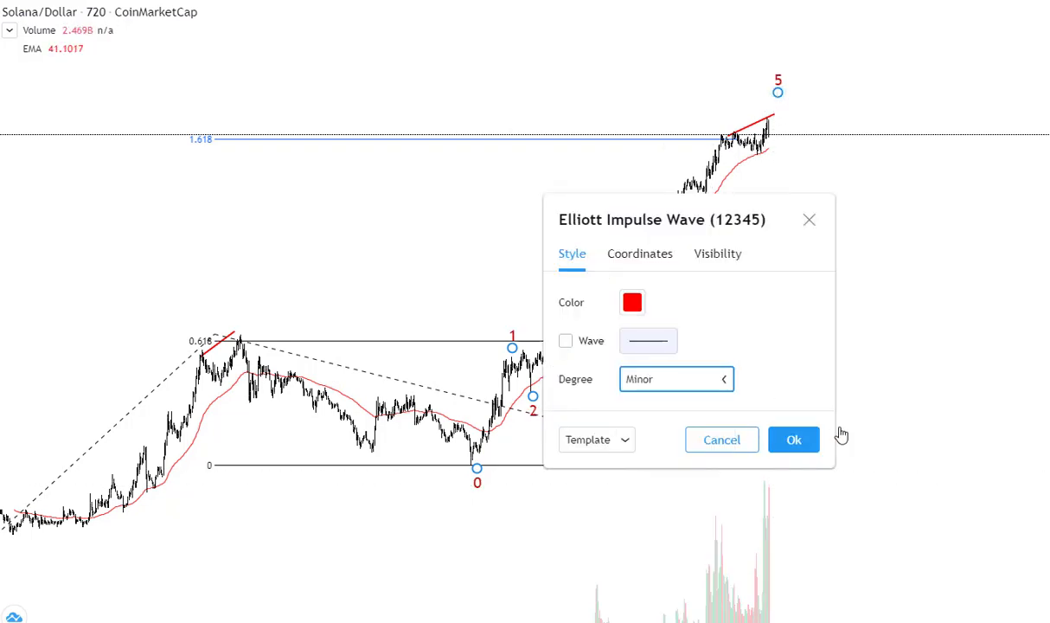
{"action": "left_click", "coordinate": [794, 440]}
Step: Draw a larger Elliott Impulse Wave from Solana's base low, placing wave 3 just above the smaller wave 5 and projecting waves 4 and 5 ahead
{"action": "scroll", "coordinate": [934, 493], "scroll_direction": "down", "scroll_amount": 4}
{"action": "left_click", "coordinate": [918, 496]}
{"action": "left_click_drag", "start_coordinate": [853, 498], "coordinate": [728, 493]}
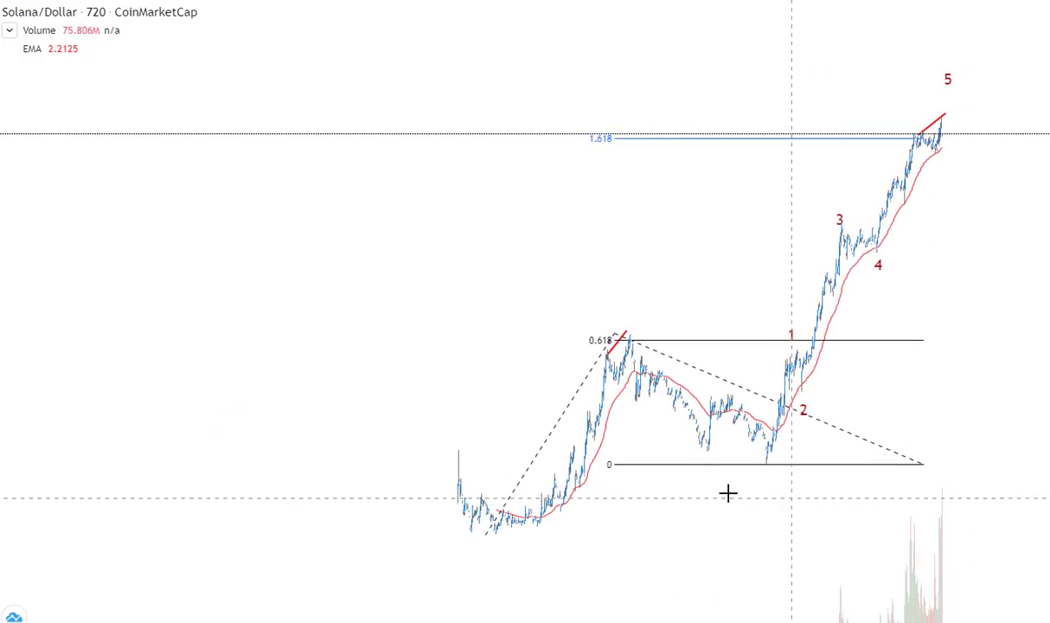
{"action": "scroll", "coordinate": [728, 493], "scroll_direction": "up", "scroll_amount": 2}
{"action": "left_click", "coordinate": [116, 2]}
{"action": "left_click", "coordinate": [144, 19]}
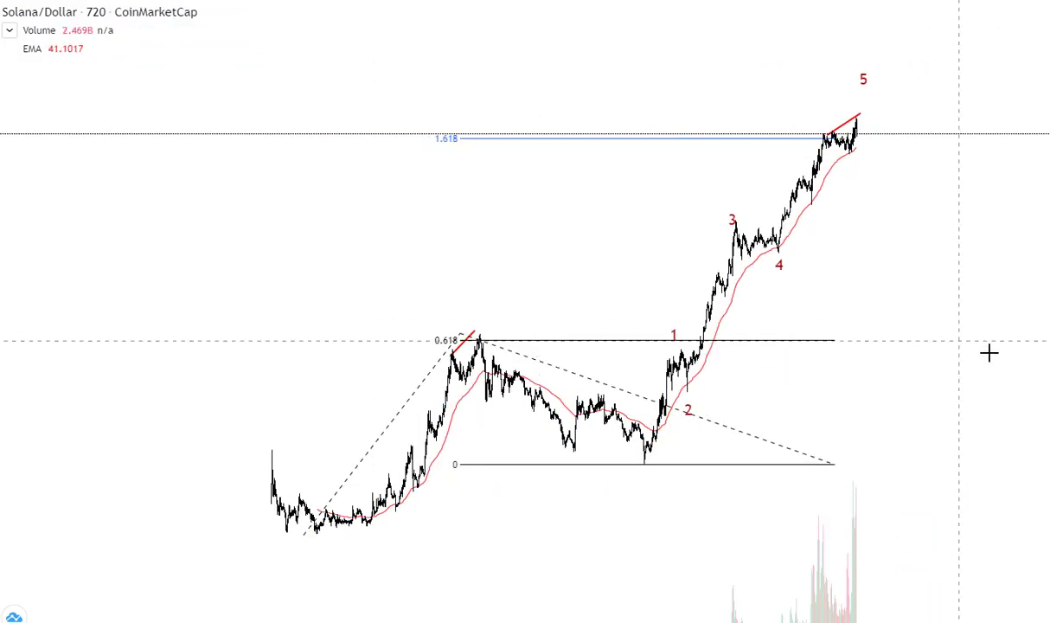
{"action": "scroll", "coordinate": [989, 353], "scroll_direction": "down", "scroll_amount": 3}
{"action": "left_click_drag", "start_coordinate": [1037, 330], "coordinate": [821, 346]}
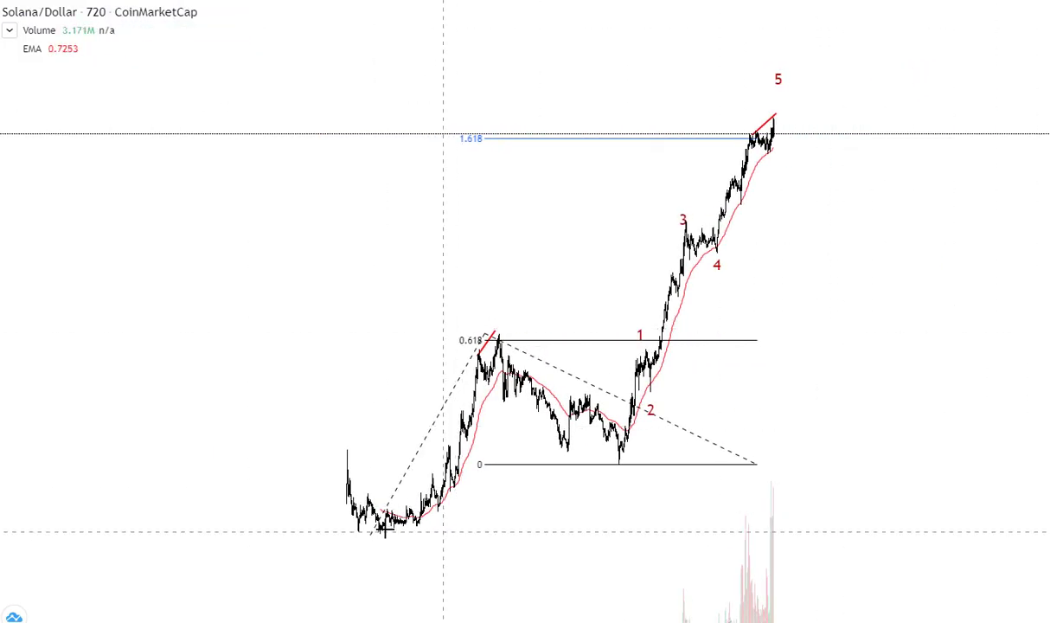
{"action": "left_click", "coordinate": [491, 333]}
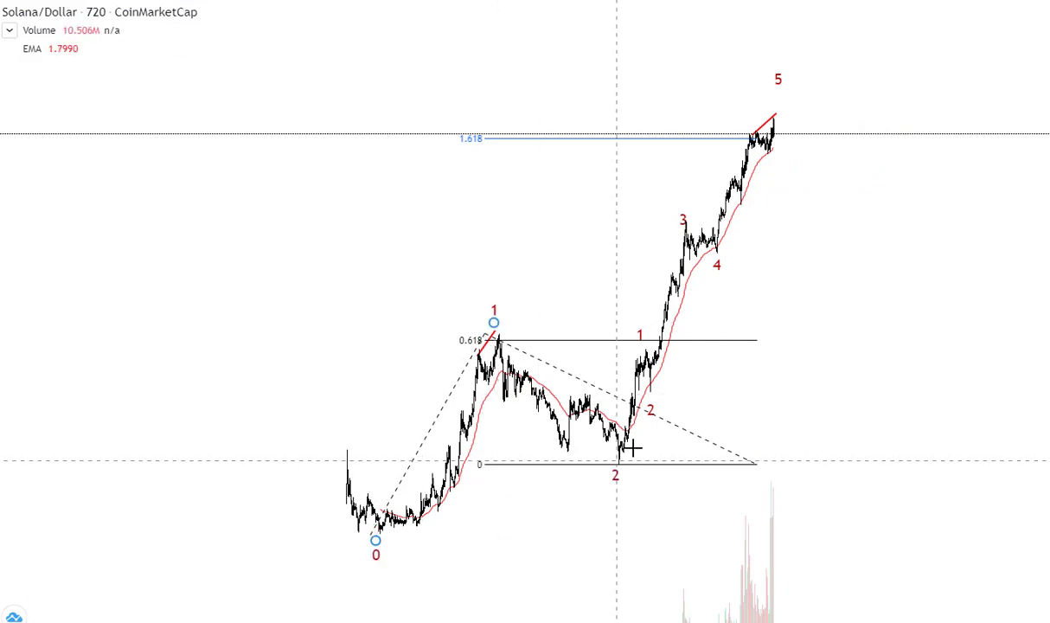
{"action": "left_click", "coordinate": [794, 50]}
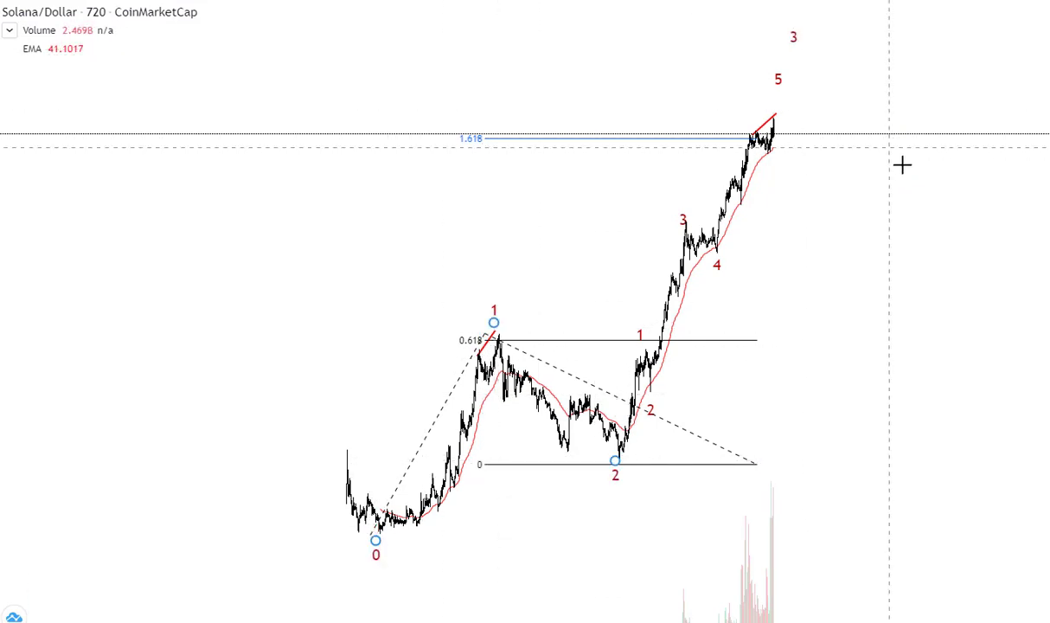
{"action": "left_click", "coordinate": [987, 24]}
{"action": "left_click_drag", "start_coordinate": [794, 49], "coordinate": [779, 75]}
Step: Draw an Elliott Impulse Wave subdividing Solana's smaller fifth wave, from the wave 4 low to the latest high
{"action": "left_click_drag", "start_coordinate": [843, 253], "coordinate": [681, 314]}
{"action": "scroll", "coordinate": [717, 388], "scroll_direction": "up", "scroll_amount": 1}
{"action": "left_click_drag", "start_coordinate": [704, 393], "coordinate": [719, 394]}
{"action": "scroll", "coordinate": [623, 420], "scroll_direction": "up", "scroll_amount": 1}
{"action": "left_click_drag", "start_coordinate": [608, 416], "coordinate": [691, 417]}
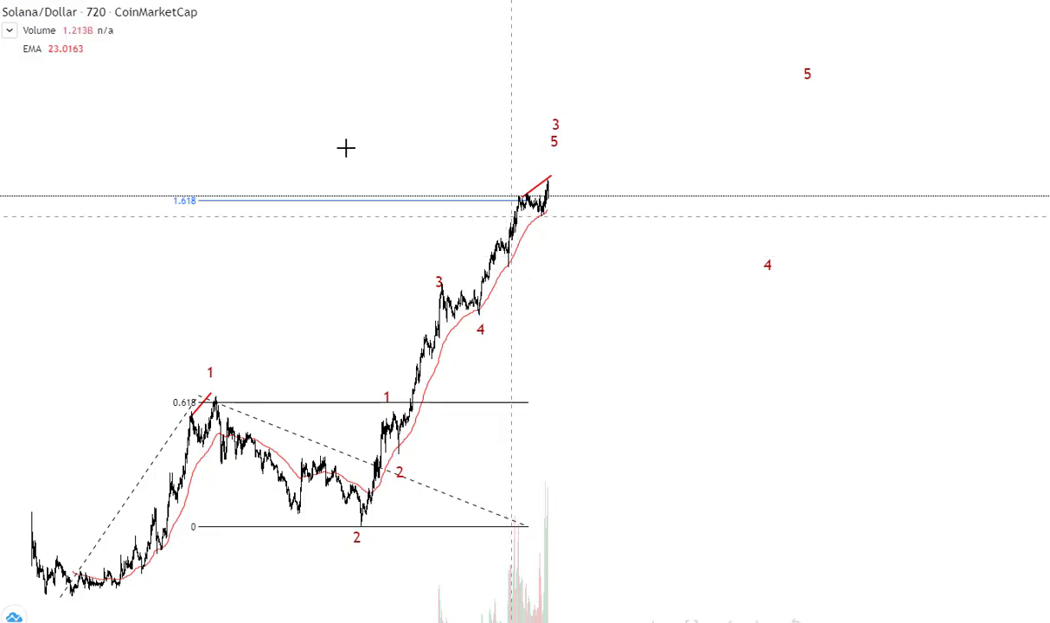
{"action": "left_click", "coordinate": [497, 238]}
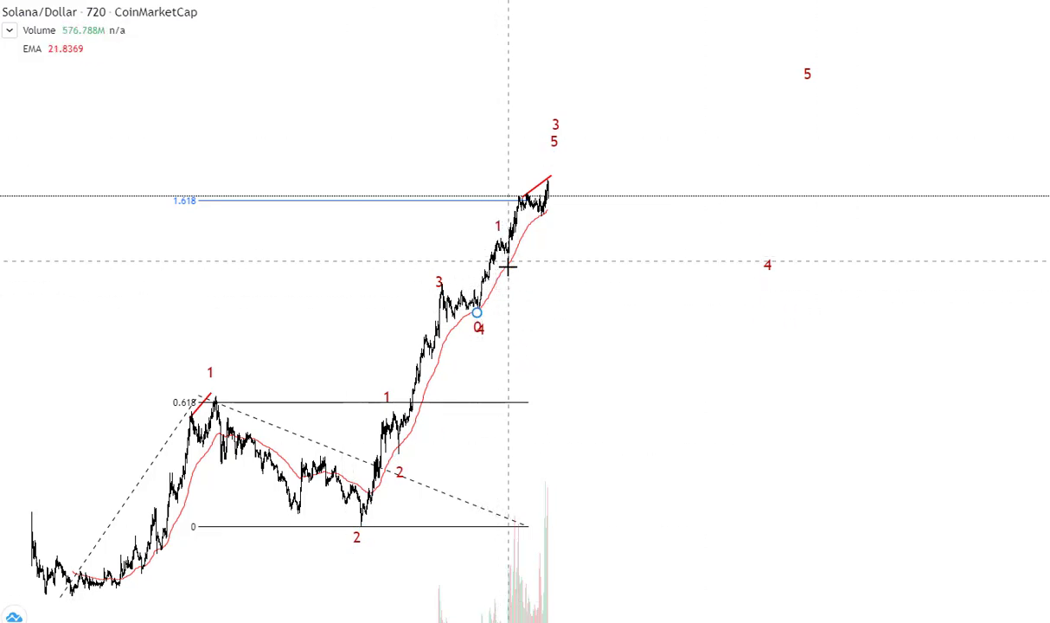
{"action": "left_click", "coordinate": [507, 266]}
{"action": "left_click", "coordinate": [519, 196]}
{"action": "left_click", "coordinate": [539, 218]}
{"action": "left_click", "coordinate": [555, 180]}
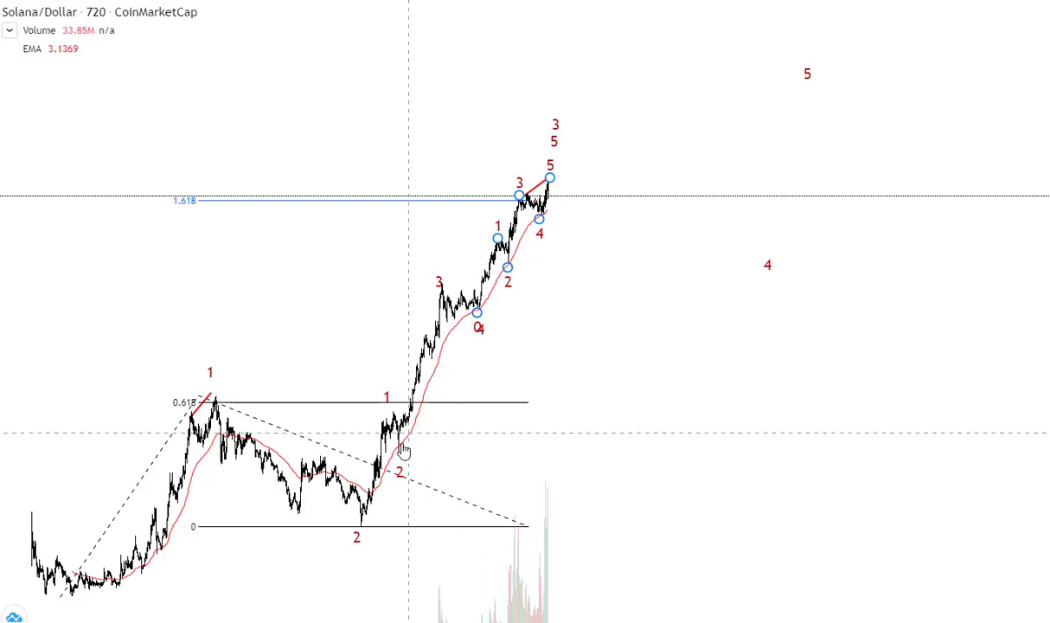
Step: Set the fifth-wave subdivision's degree to Subminuette and its colour to black
{"action": "right_click", "coordinate": [550, 179]}
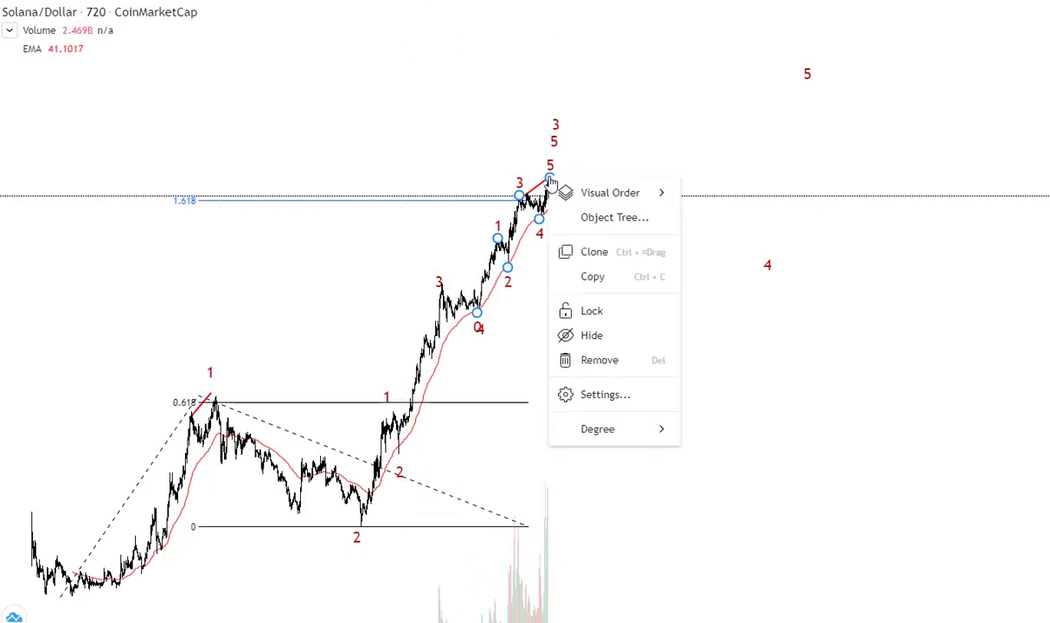
{"action": "double_click", "coordinate": [551, 172]}
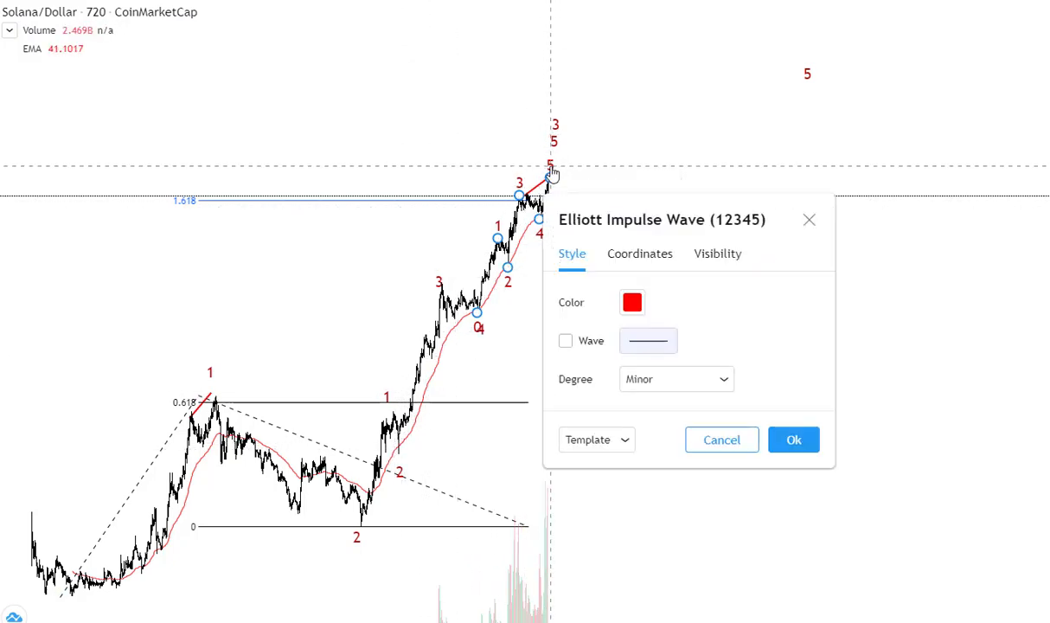
{"action": "left_click", "coordinate": [657, 380]}
{"action": "left_click", "coordinate": [662, 600]}
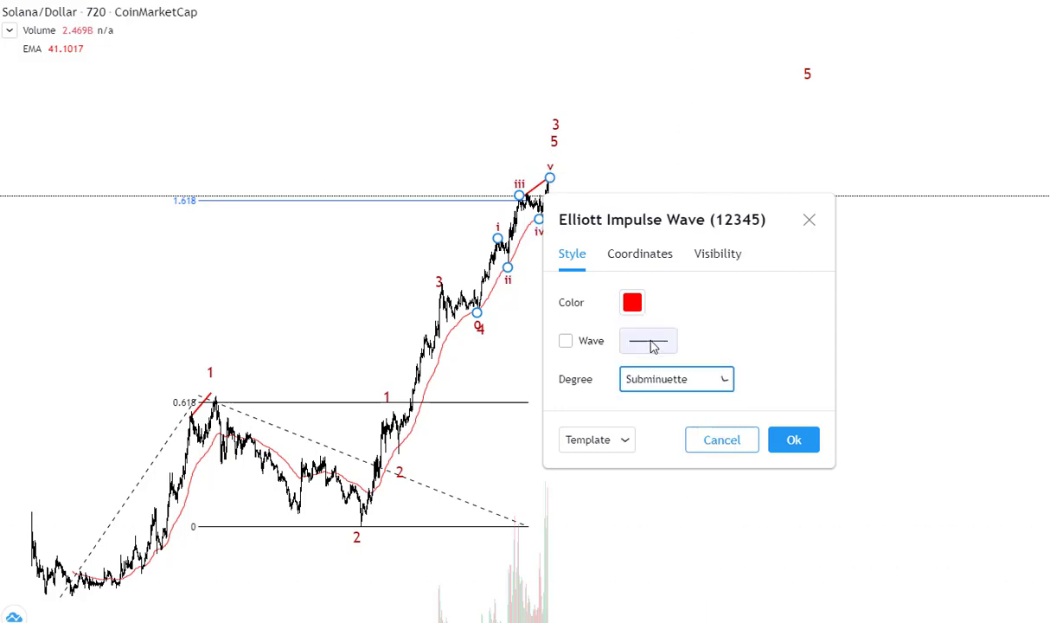
{"action": "left_click", "coordinate": [632, 302]}
{"action": "left_click", "coordinate": [793, 334]}
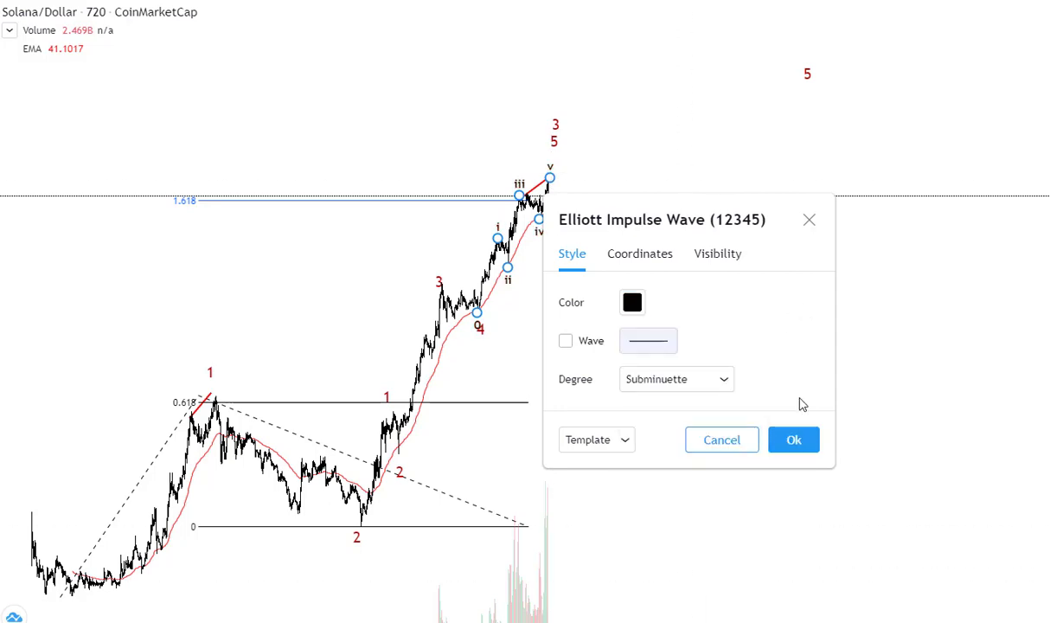
{"action": "left_click", "coordinate": [797, 442]}
Step: Change the larger Solana impulse wave's colour to green and its degree to Submillennium
{"action": "scroll", "coordinate": [569, 389], "scroll_direction": "up", "scroll_amount": 1}
{"action": "left_click_drag", "start_coordinate": [568, 389], "coordinate": [726, 429]}
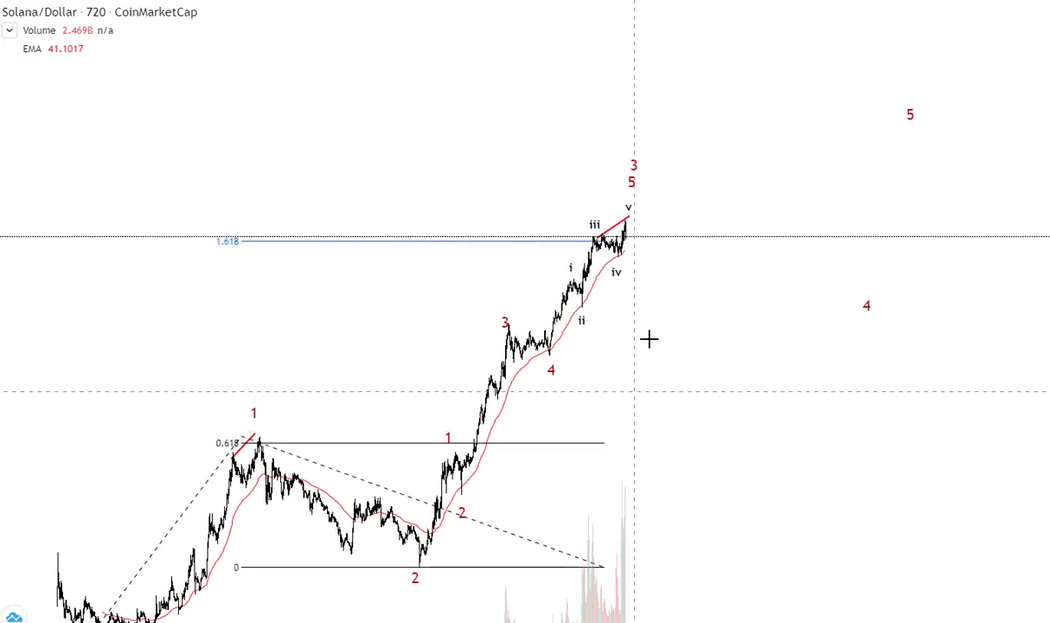
{"action": "double_click", "coordinate": [631, 171]}
{"action": "left_click", "coordinate": [632, 302]}
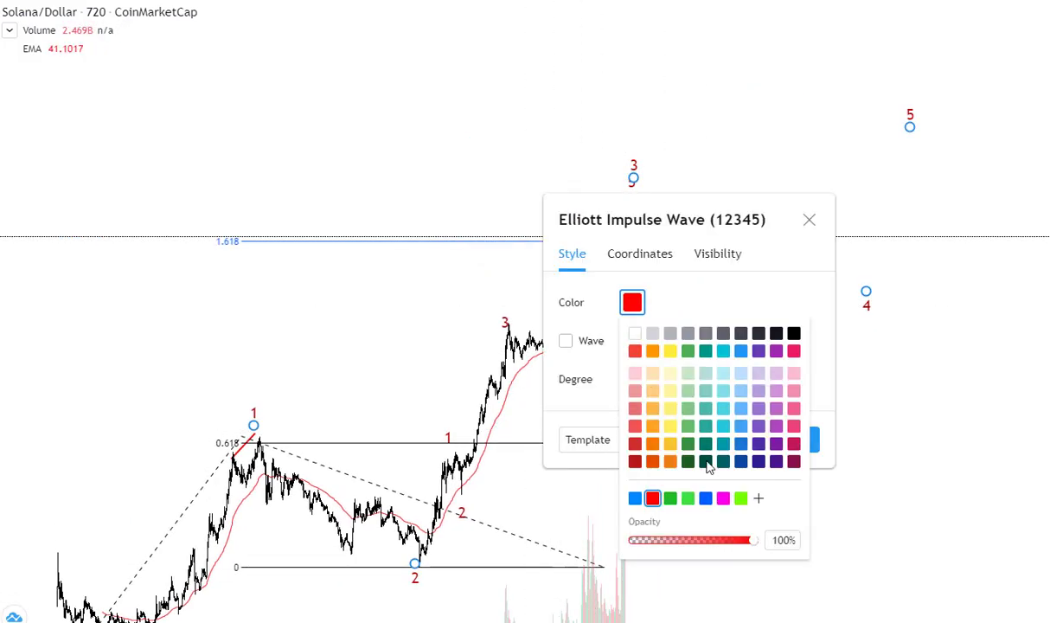
{"action": "left_click", "coordinate": [670, 498]}
{"action": "left_click", "coordinate": [679, 385]}
{"action": "left_click", "coordinate": [680, 381]}
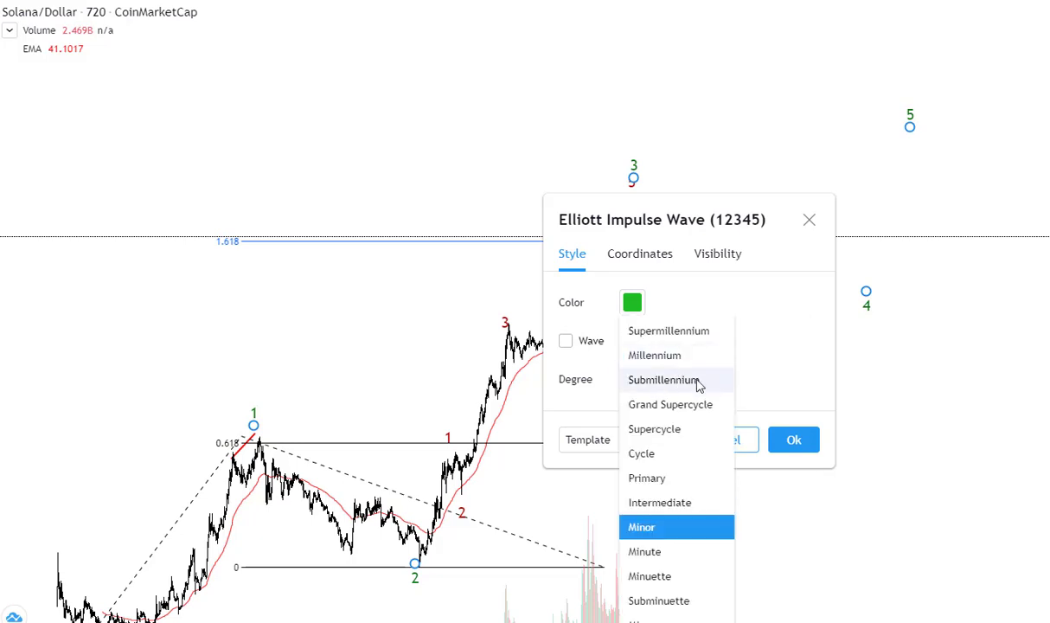
{"action": "left_click", "coordinate": [683, 379]}
{"action": "left_click", "coordinate": [794, 440]}
{"action": "scroll", "coordinate": [817, 450], "scroll_direction": "down", "scroll_amount": 3}
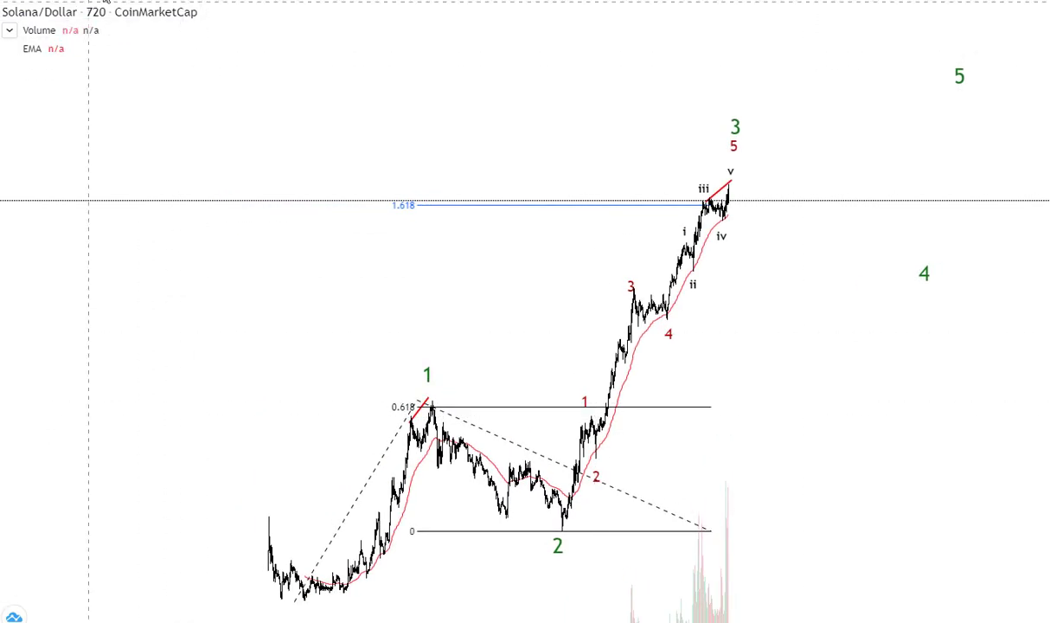
Step: Draw a Trend-Based Fib Extension from the red wave 4 low over wave i, projected from wave ii, and enable its 1 level
{"action": "scroll", "coordinate": [692, 311], "scroll_direction": "up", "scroll_amount": 1}
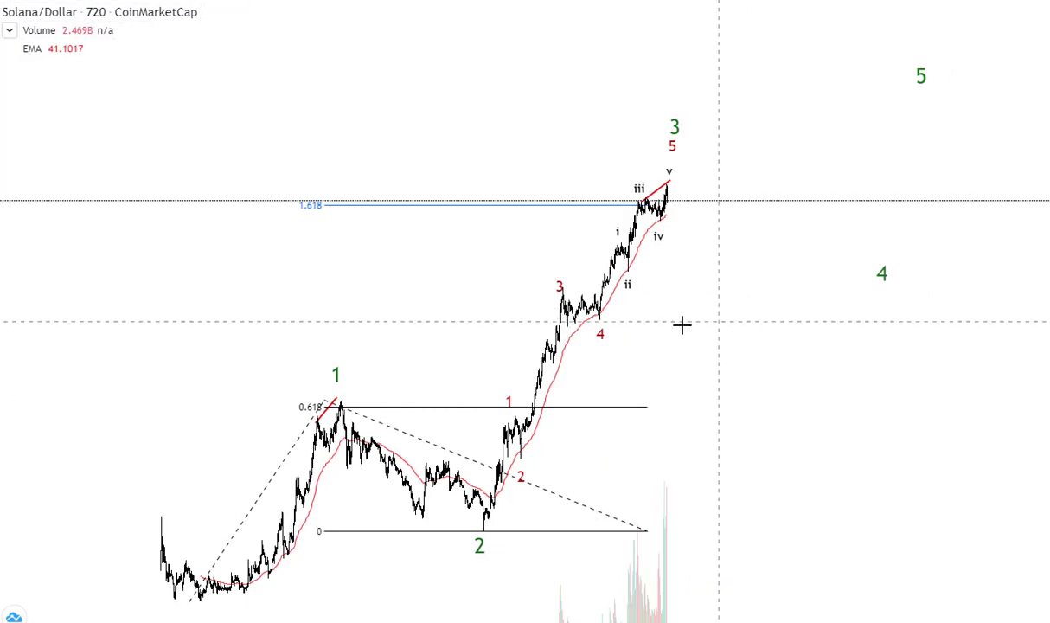
{"action": "left_click", "coordinate": [587, 318]}
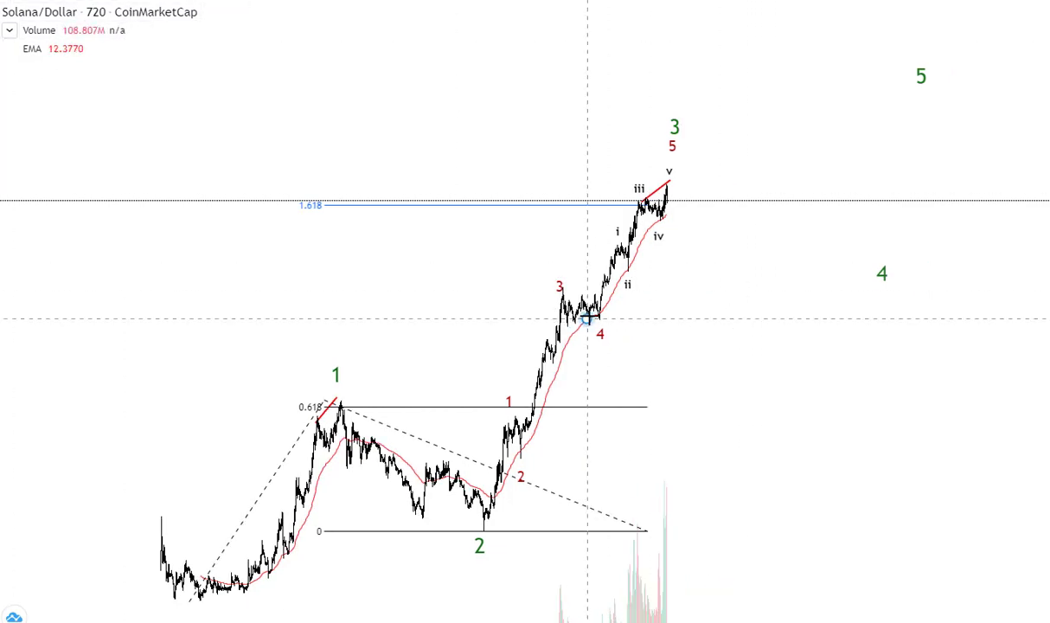
{"action": "left_click", "coordinate": [596, 243]}
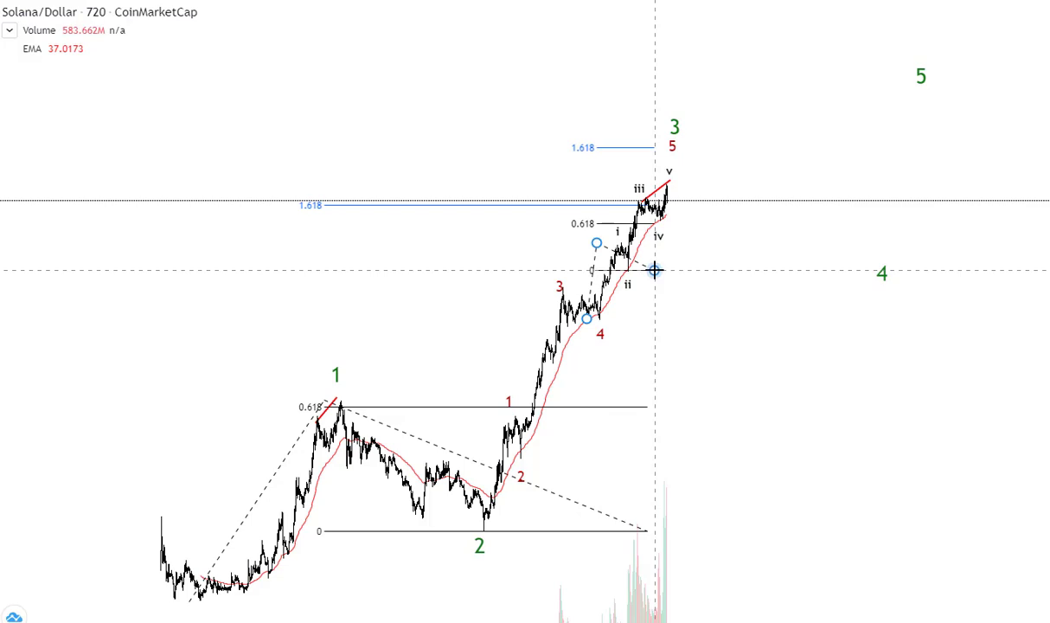
{"action": "left_click", "coordinate": [654, 270]}
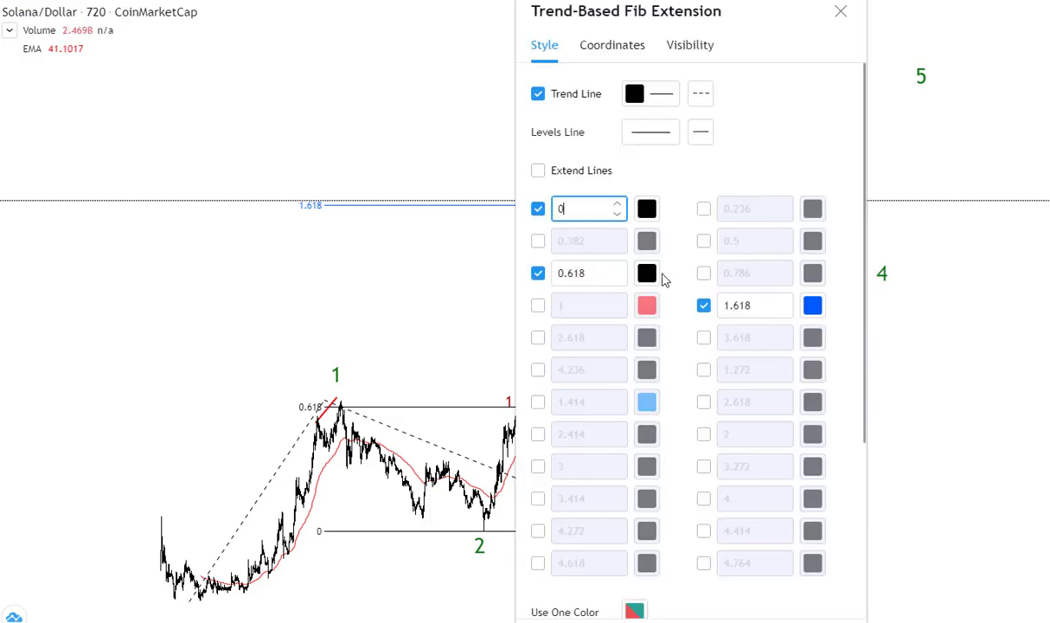
{"action": "left_click", "coordinate": [537, 304]}
{"action": "key", "text": "Return"}
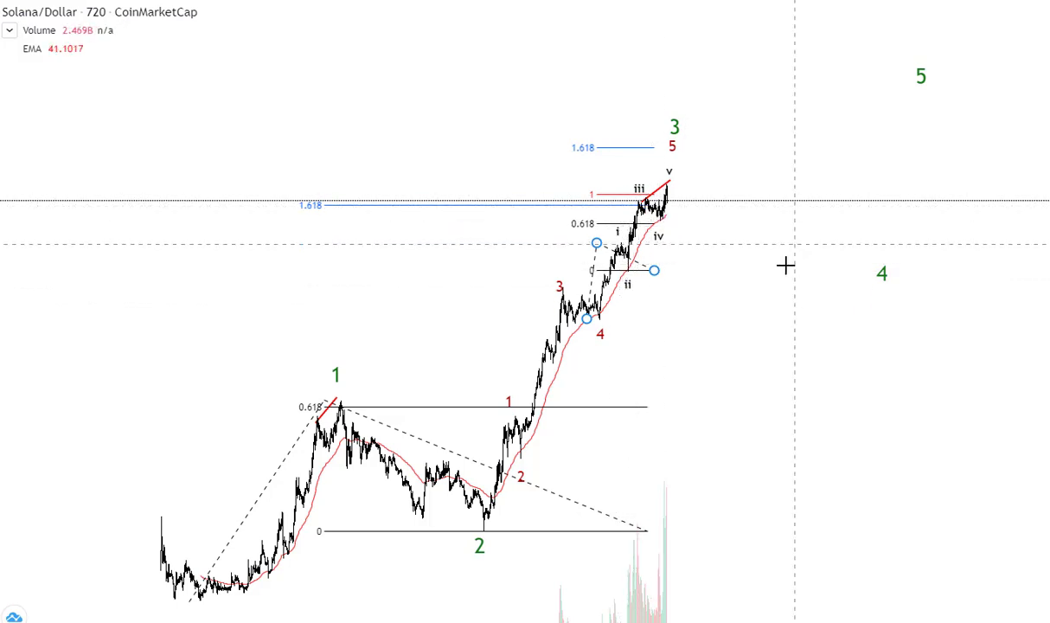
{"action": "scroll", "coordinate": [759, 288], "scroll_direction": "up", "scroll_amount": 1}
{"action": "right_click", "coordinate": [655, 268]}
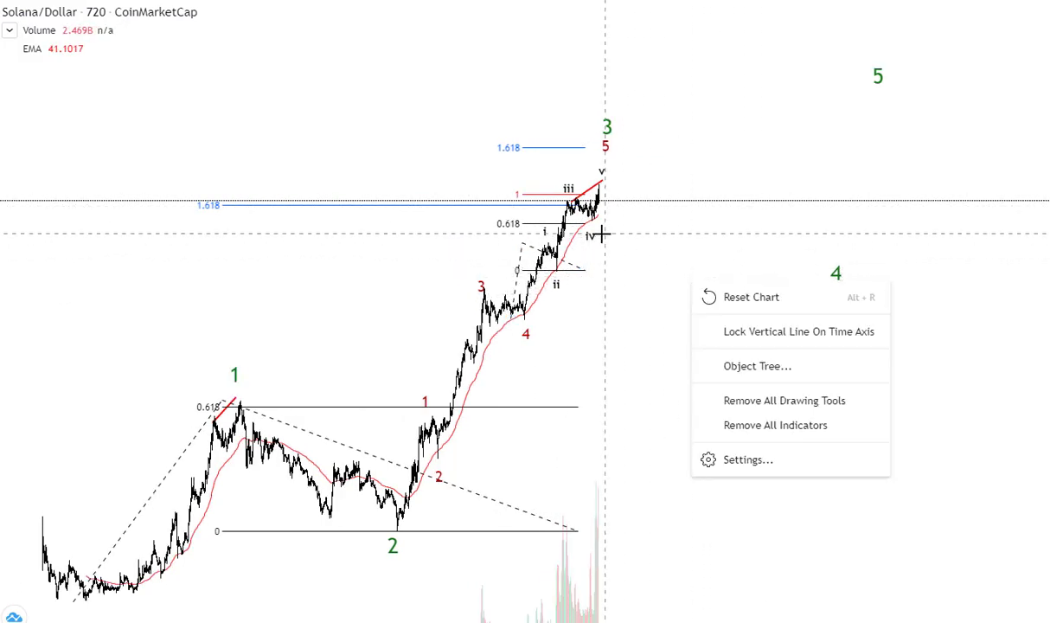
{"action": "left_click", "coordinate": [593, 222]}
{"action": "left_click", "coordinate": [672, 255]}
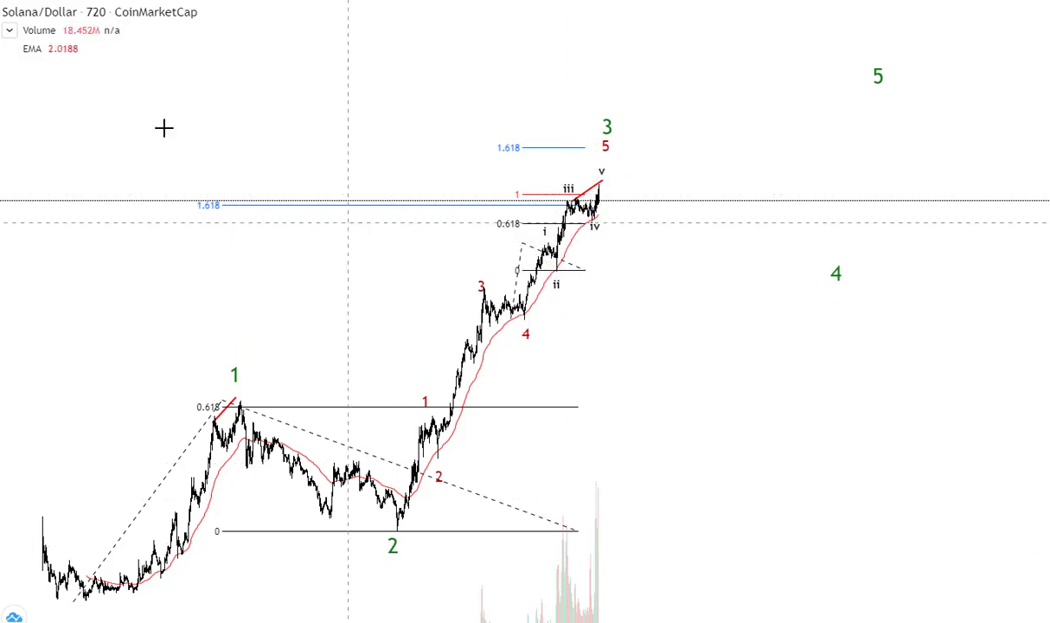
Step: Try a Trend-Based Fib Extension from wave ii to wave iii projected from wave iv, and remove it
{"action": "left_click", "coordinate": [564, 269]}
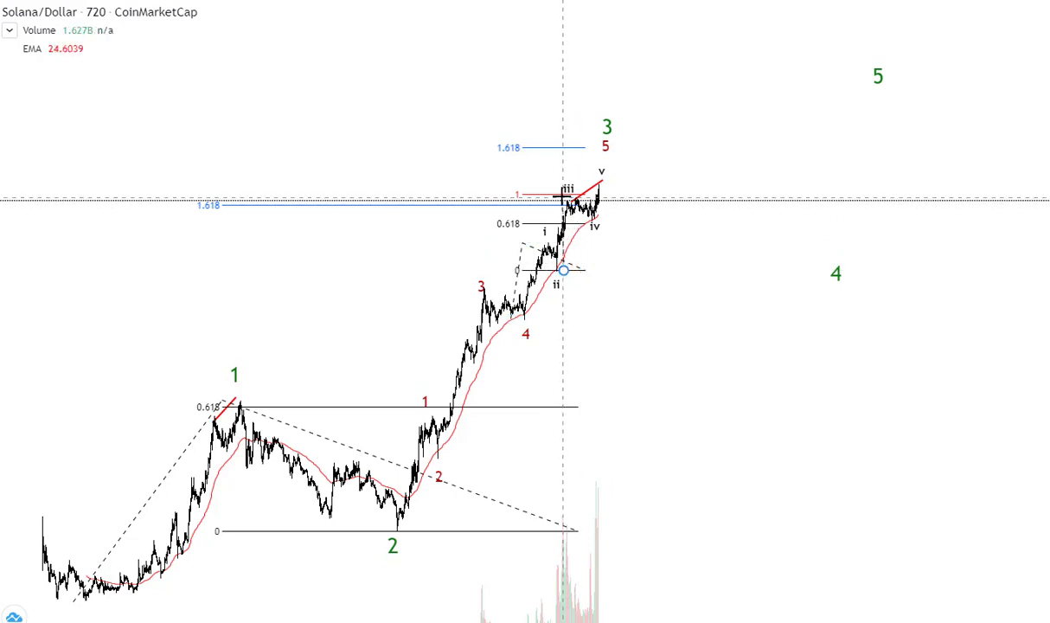
{"action": "left_click_drag", "start_coordinate": [563, 198], "coordinate": [559, 196]}
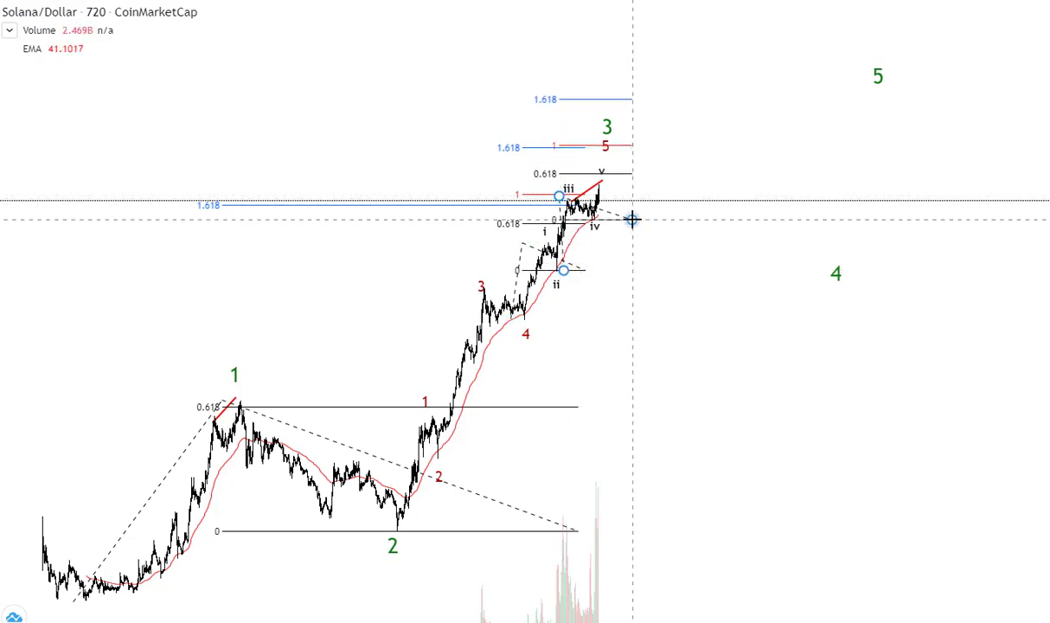
{"action": "left_click", "coordinate": [631, 219]}
{"action": "right_click", "coordinate": [615, 183]}
{"action": "key", "text": "Escape"}
{"action": "key", "text": "Delete"}
Step: Restore the RSI pane and lower the start of the latest RSI divergence line onto the RSI peak matching wave iii
{"action": "double_click", "coordinate": [737, 332]}
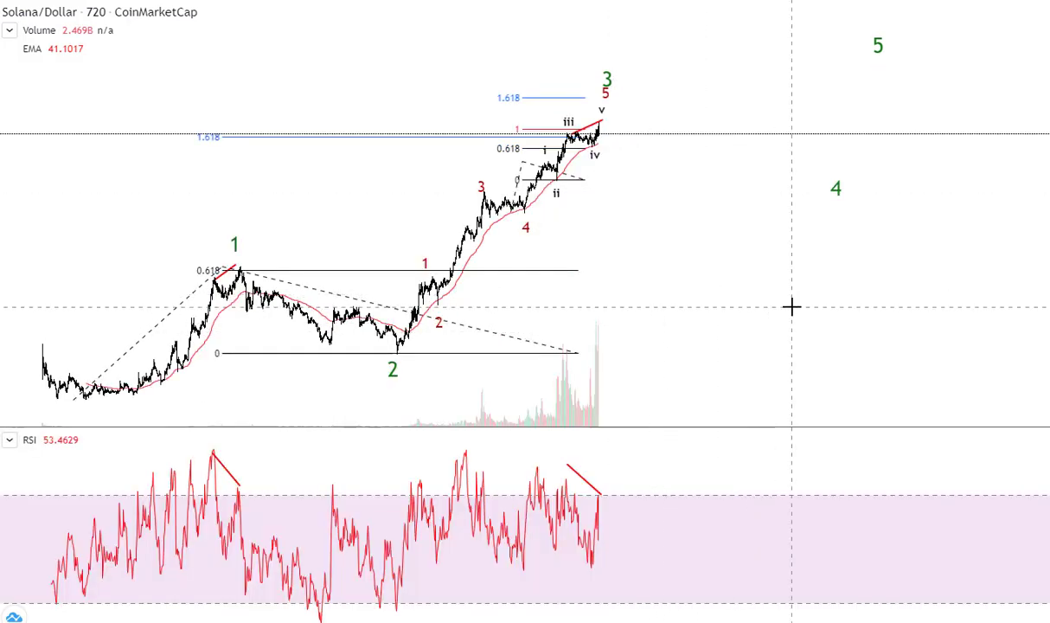
{"action": "scroll", "coordinate": [791, 307], "scroll_direction": "down", "scroll_amount": 2}
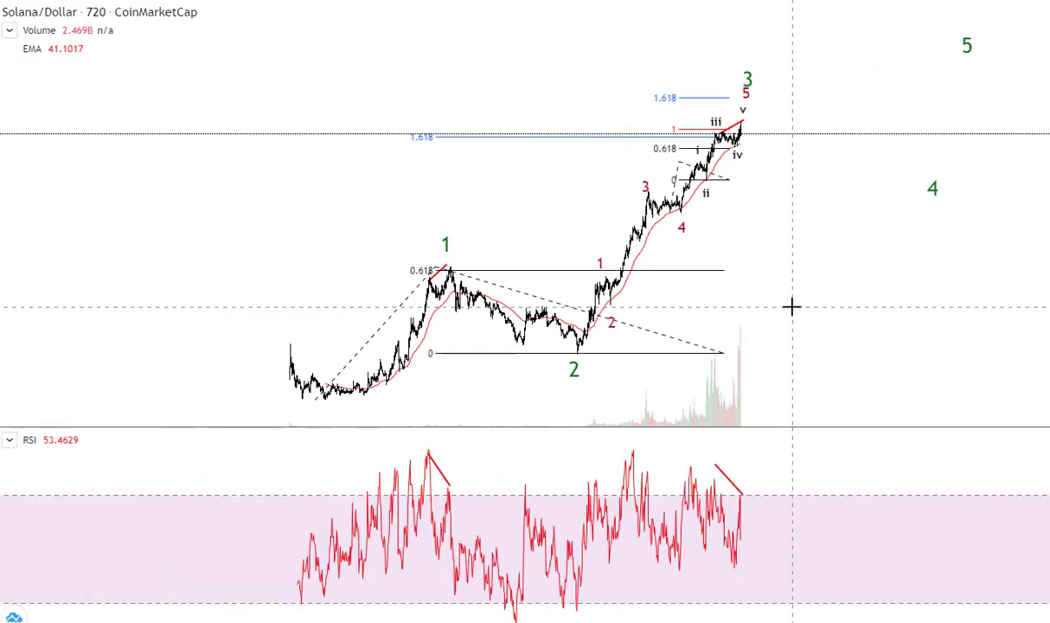
{"action": "left_click", "coordinate": [490, 275]}
{"action": "left_click", "coordinate": [858, 218]}
{"action": "scroll", "coordinate": [820, 269], "scroll_direction": "up", "scroll_amount": 1}
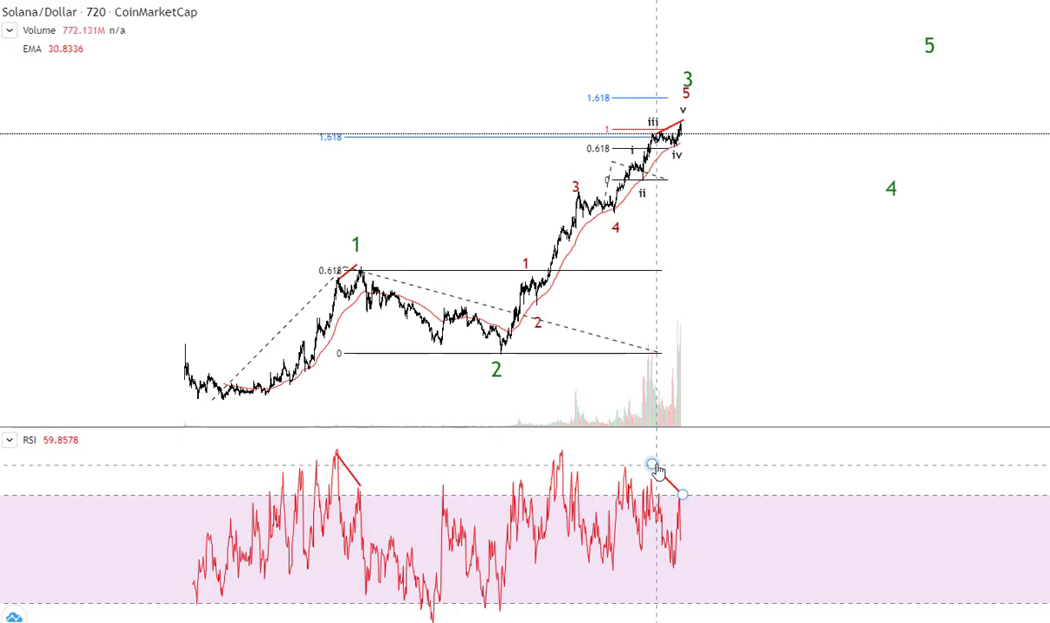
{"action": "left_click_drag", "start_coordinate": [651, 464], "coordinate": [648, 478]}
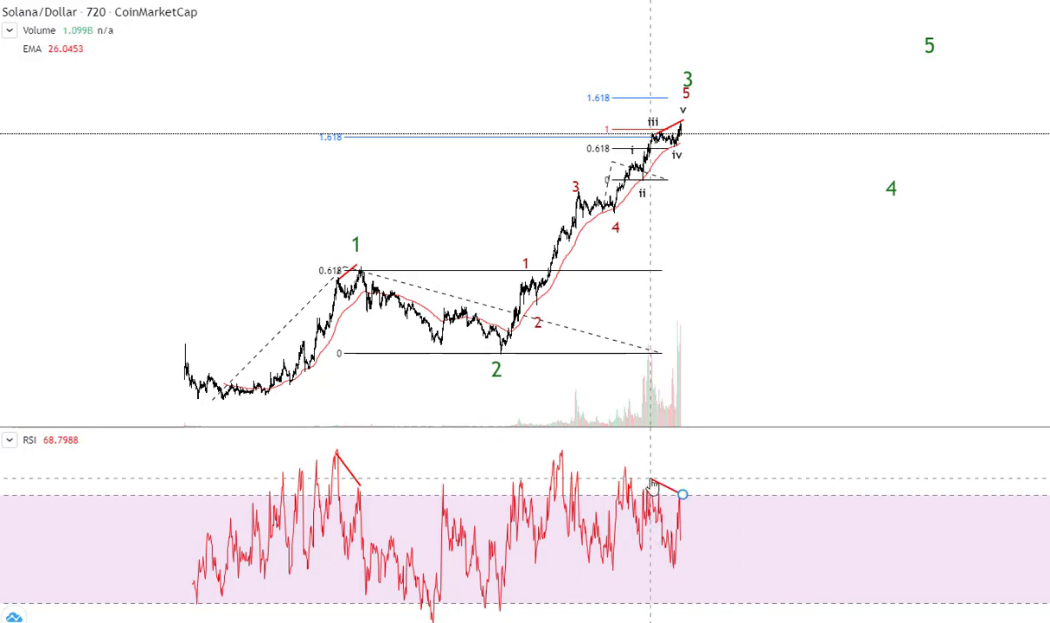
{"action": "left_click_drag", "start_coordinate": [690, 364], "coordinate": [687, 370]}
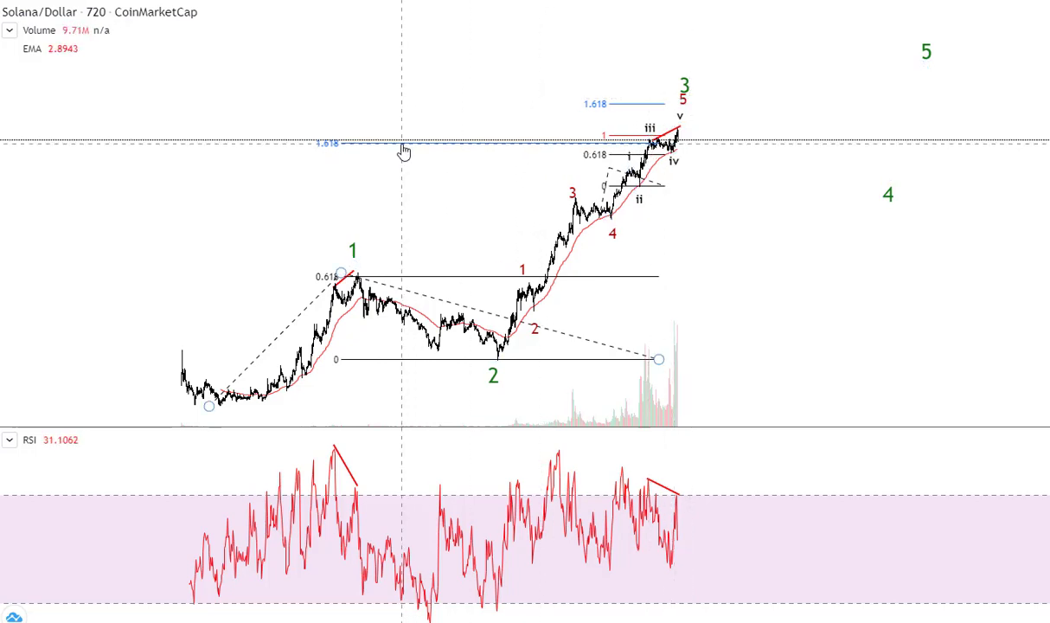
Step: Move the green count's projected waves 4 and 5 earlier, closer to the current price, and maximise the price pane
{"action": "scroll", "coordinate": [380, 234], "scroll_direction": "down", "scroll_amount": 2}
{"action": "left_click_drag", "start_coordinate": [504, 202], "coordinate": [412, 186]}
{"action": "left_click_drag", "start_coordinate": [883, 160], "coordinate": [805, 160]}
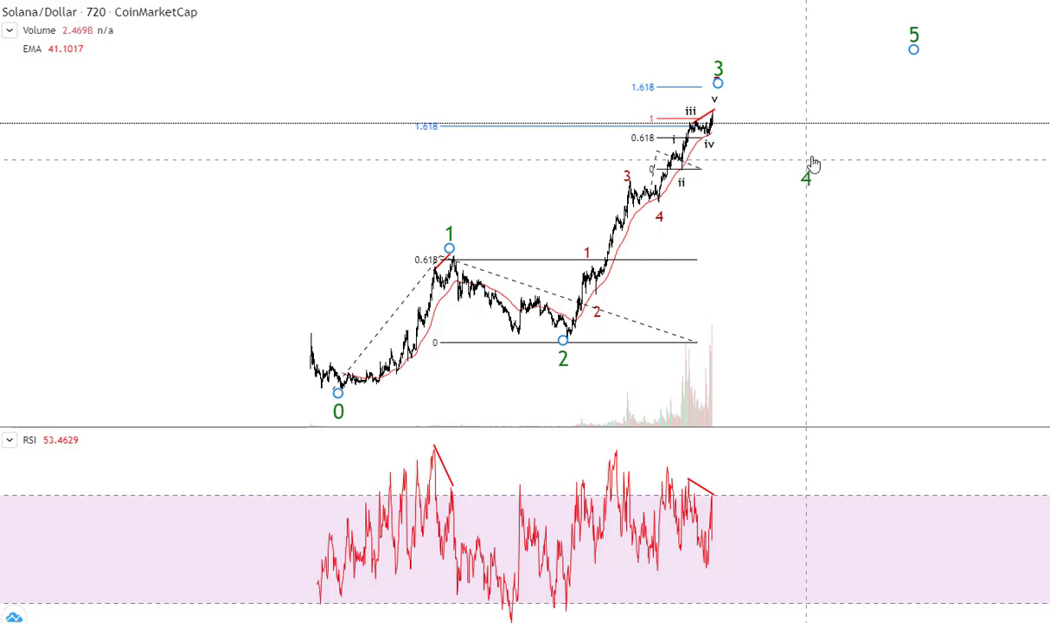
{"action": "left_click_drag", "start_coordinate": [913, 45], "coordinate": [850, 50]}
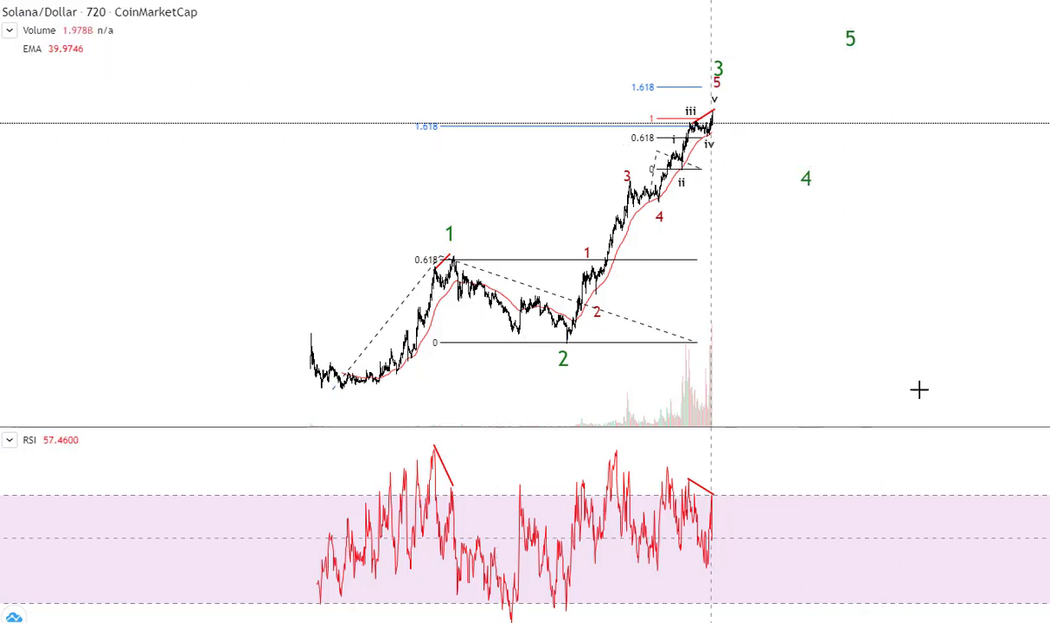
{"action": "double_click", "coordinate": [812, 271]}
{"action": "scroll", "coordinate": [824, 393], "scroll_direction": "up", "scroll_amount": 3}
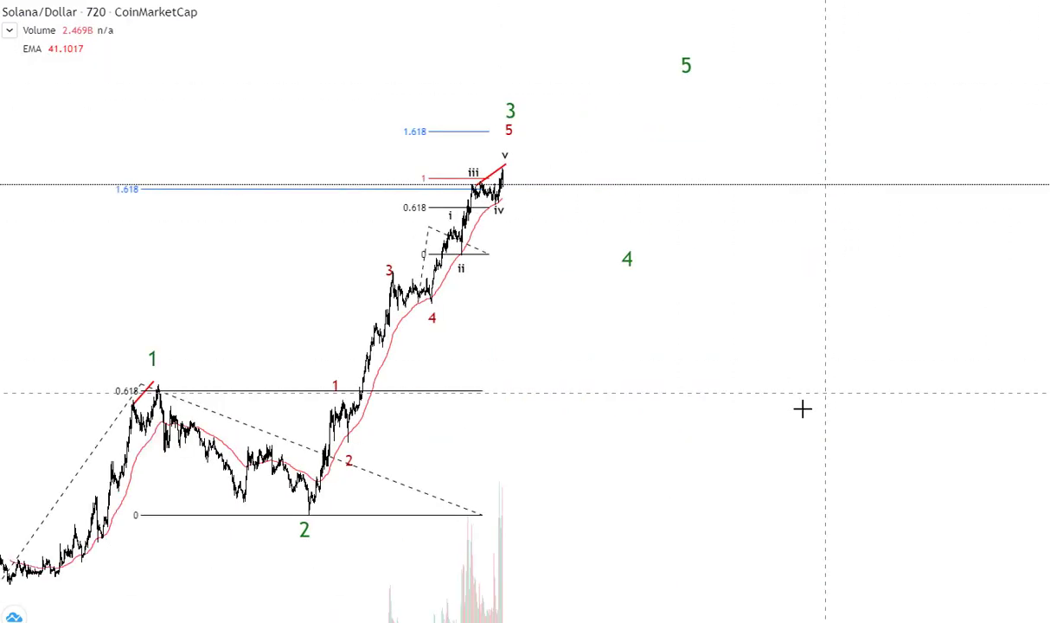
{"action": "scroll", "coordinate": [585, 382], "scroll_direction": "up", "scroll_amount": 1}
{"action": "left_click_drag", "start_coordinate": [581, 382], "coordinate": [711, 367]}
{"action": "scroll", "coordinate": [710, 366], "scroll_direction": "down", "scroll_amount": 2}
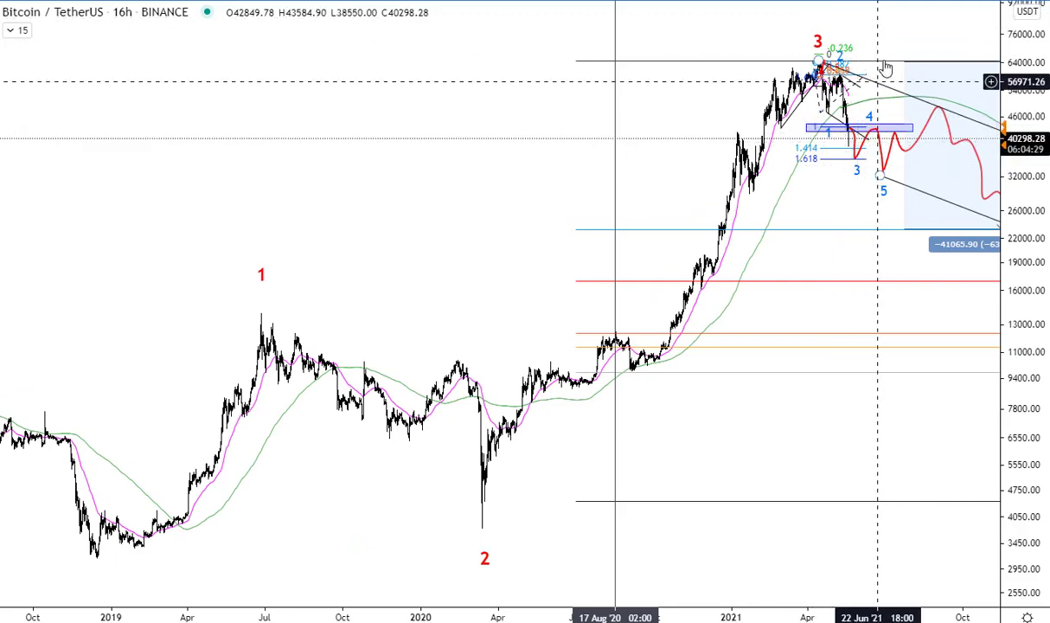
Step: Examine the Bitcoin / TetherUS chart's projected five-wave decline and red wave 4 against the Fibonacci retracement levels
{"action": "scroll", "coordinate": [640, 97], "scroll_direction": "up", "scroll_amount": 1}
{"action": "left_click_drag", "start_coordinate": [630, 98], "coordinate": [571, 110]}
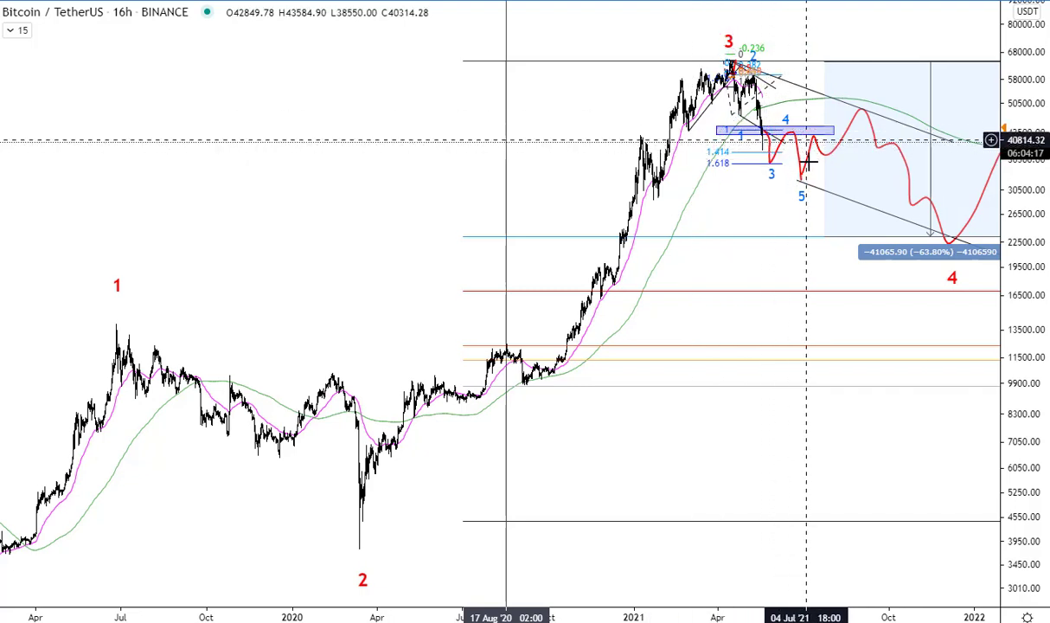
{"action": "left_click", "coordinate": [810, 191]}
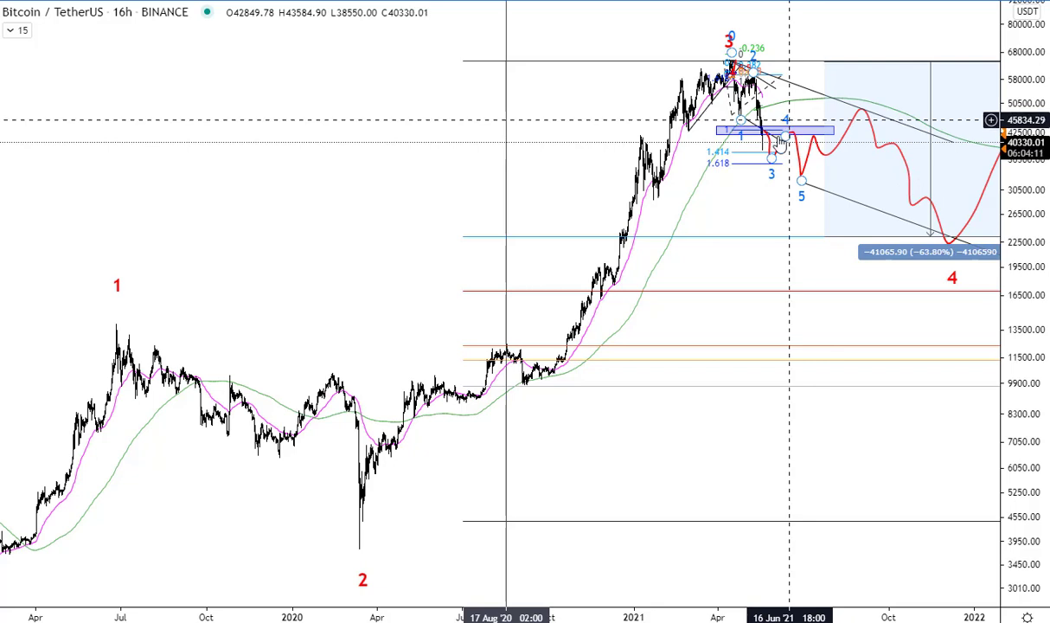
{"action": "scroll", "coordinate": [613, 106], "scroll_direction": "down", "scroll_amount": 5}
{"action": "left_click_drag", "start_coordinate": [605, 105], "coordinate": [480, 113]}
{"action": "left_click_drag", "start_coordinate": [1003, 71], "coordinate": [999, 124]}
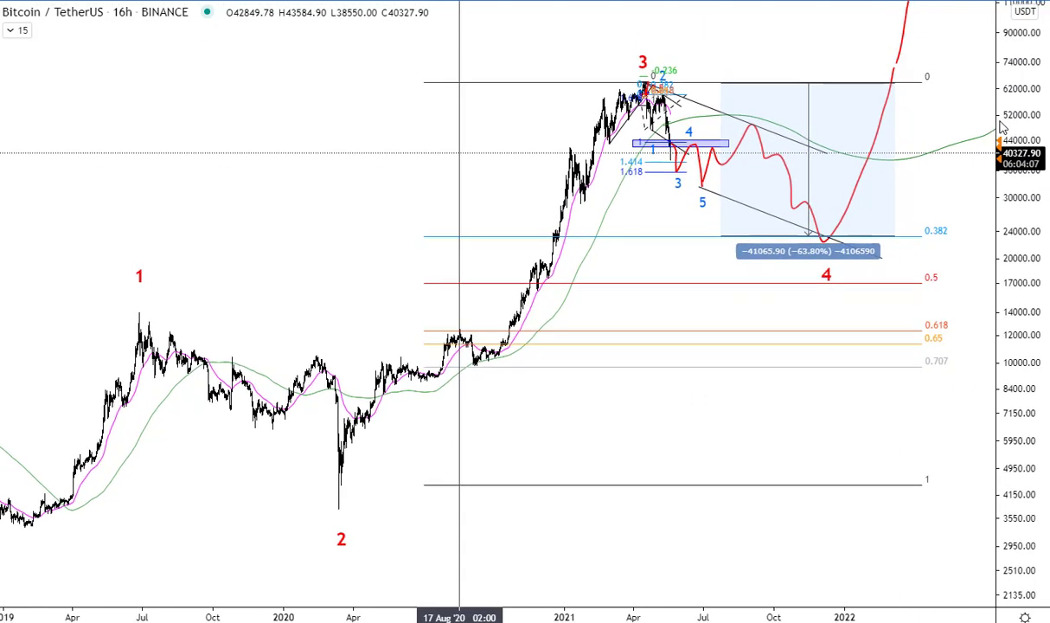
{"action": "left_click_drag", "start_coordinate": [804, 37], "coordinate": [740, 93]}
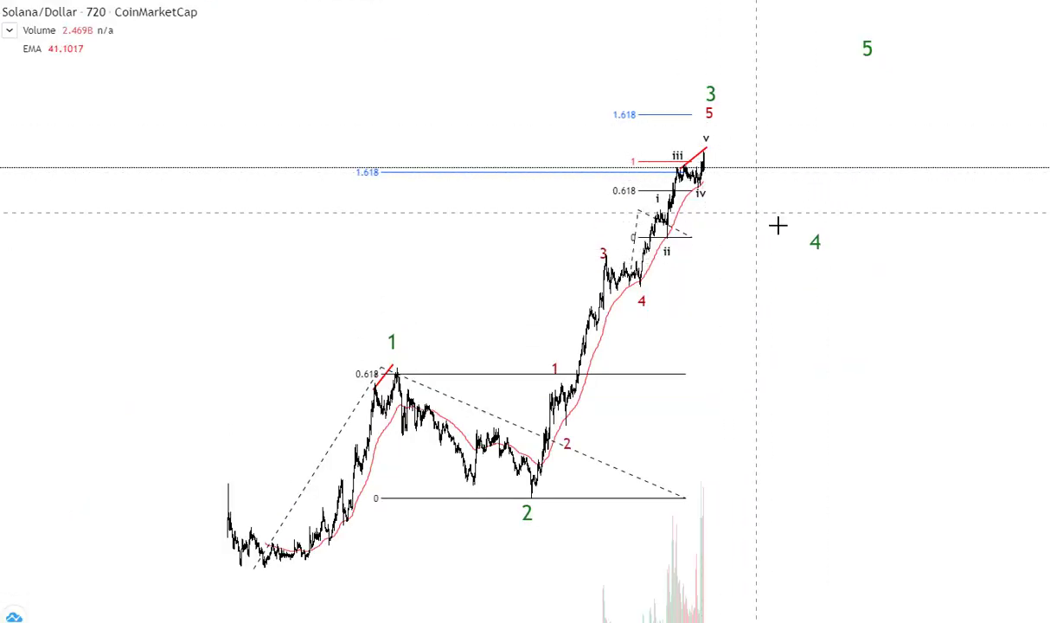
Step: Return to the Solana chart and try shifting the green count's projected wave 4 point
{"action": "mouse_move", "coordinate": [818, 243]}
{"action": "left_mouse_down"}
{"action": "mouse_move", "coordinate": [826, 232]}
{"action": "mouse_move", "coordinate": [818, 225]}
{"action": "left_mouse_up"}
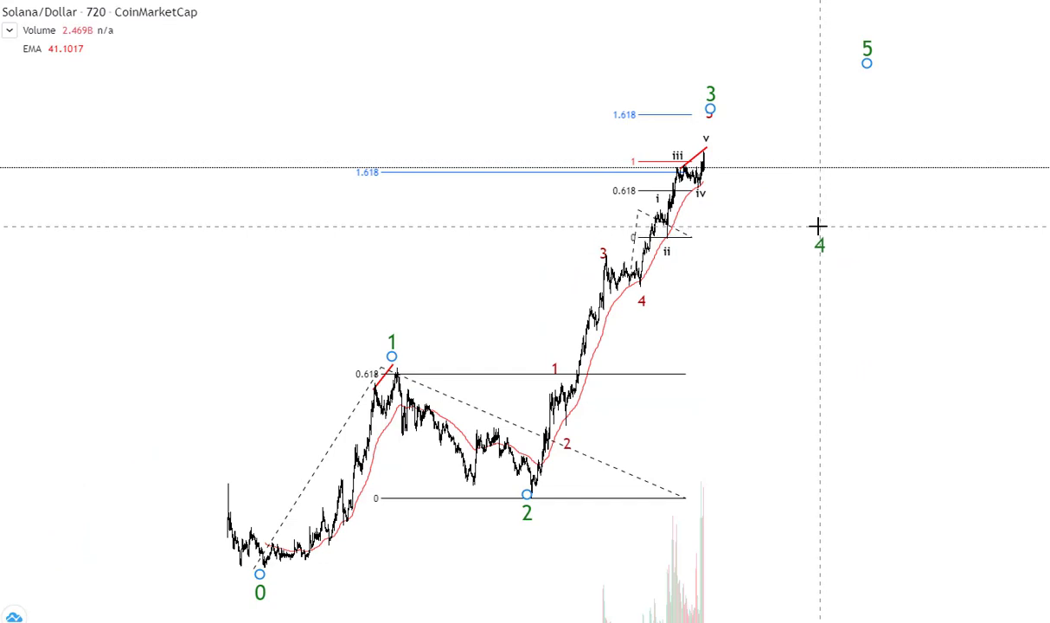
{"action": "left_click", "coordinate": [772, 226]}
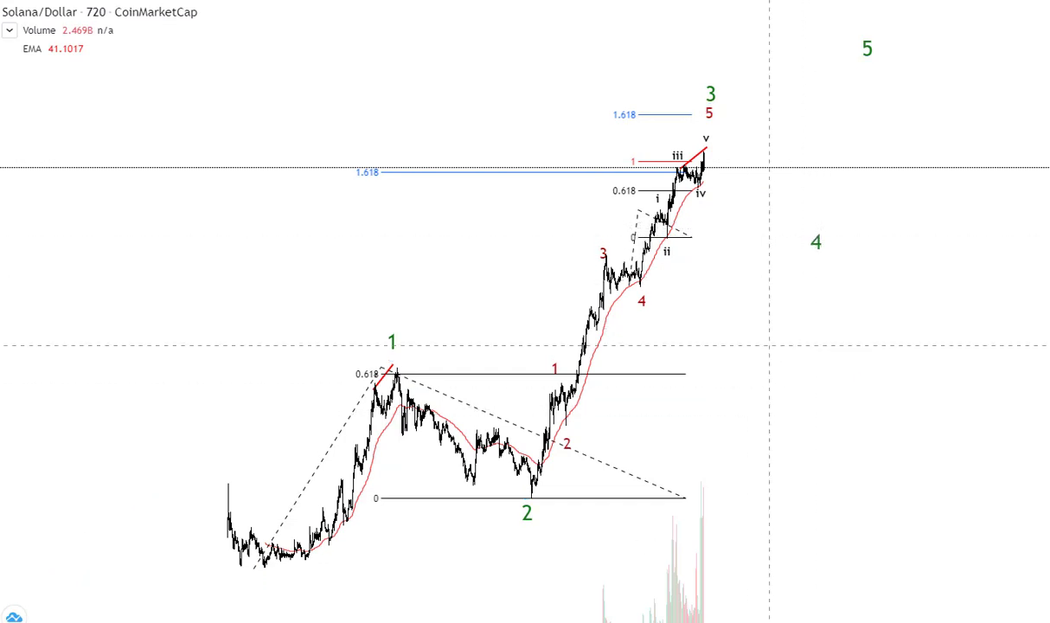